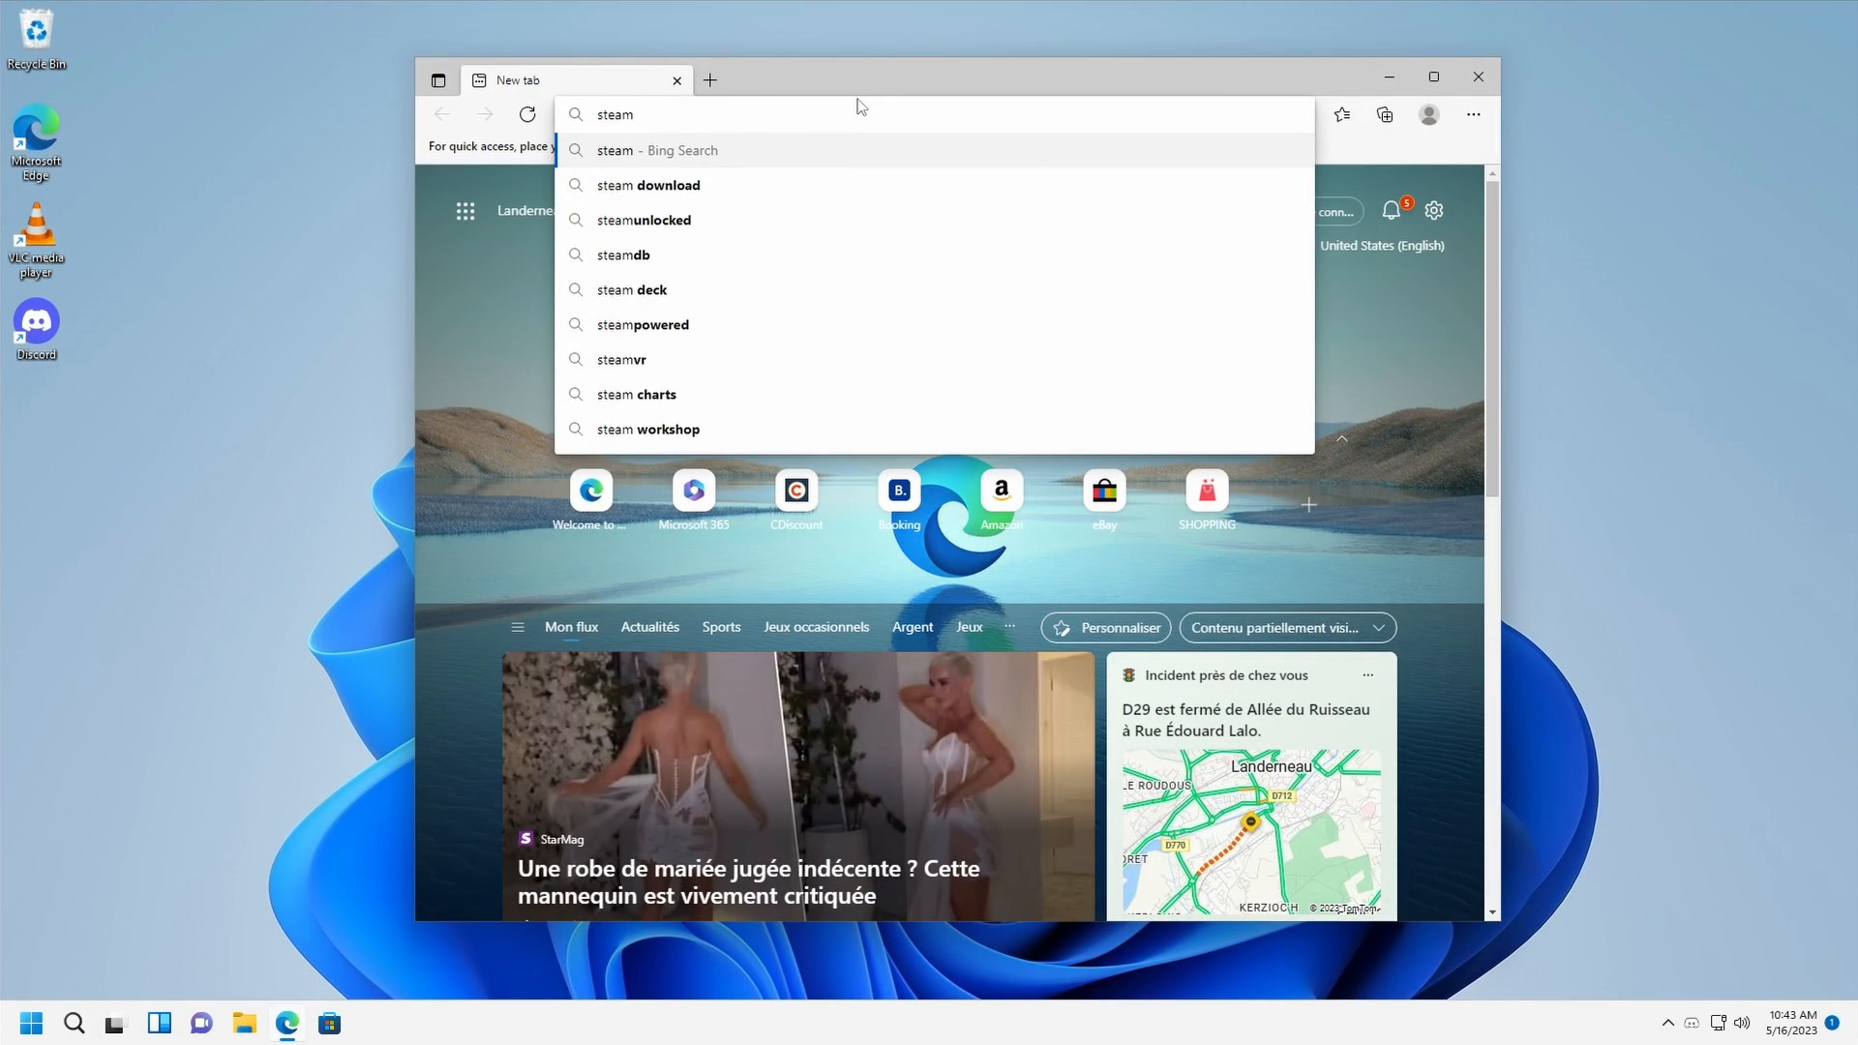
Search Bing for 'steam' in Edge and open the official 'Welcome to Steam' store page
{"action": "key", "text": "Return"}
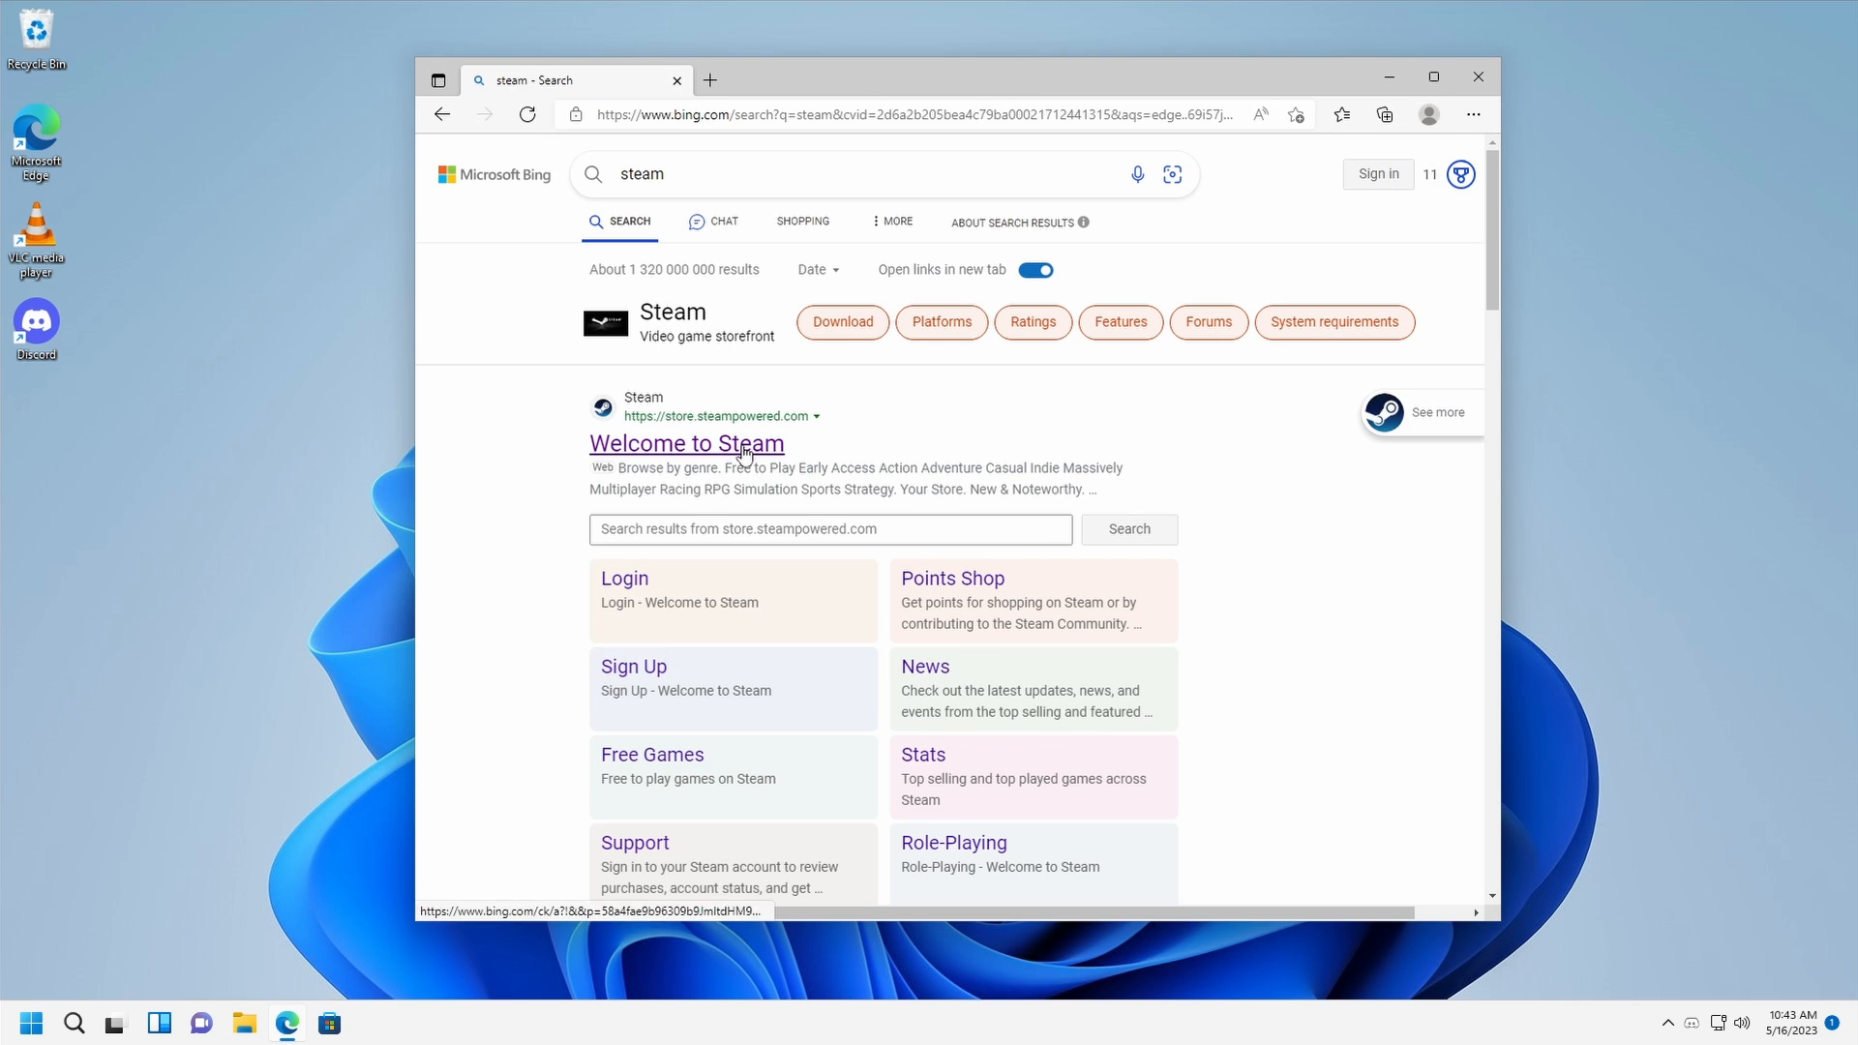
{"action": "left_click", "coordinate": [744, 447]}
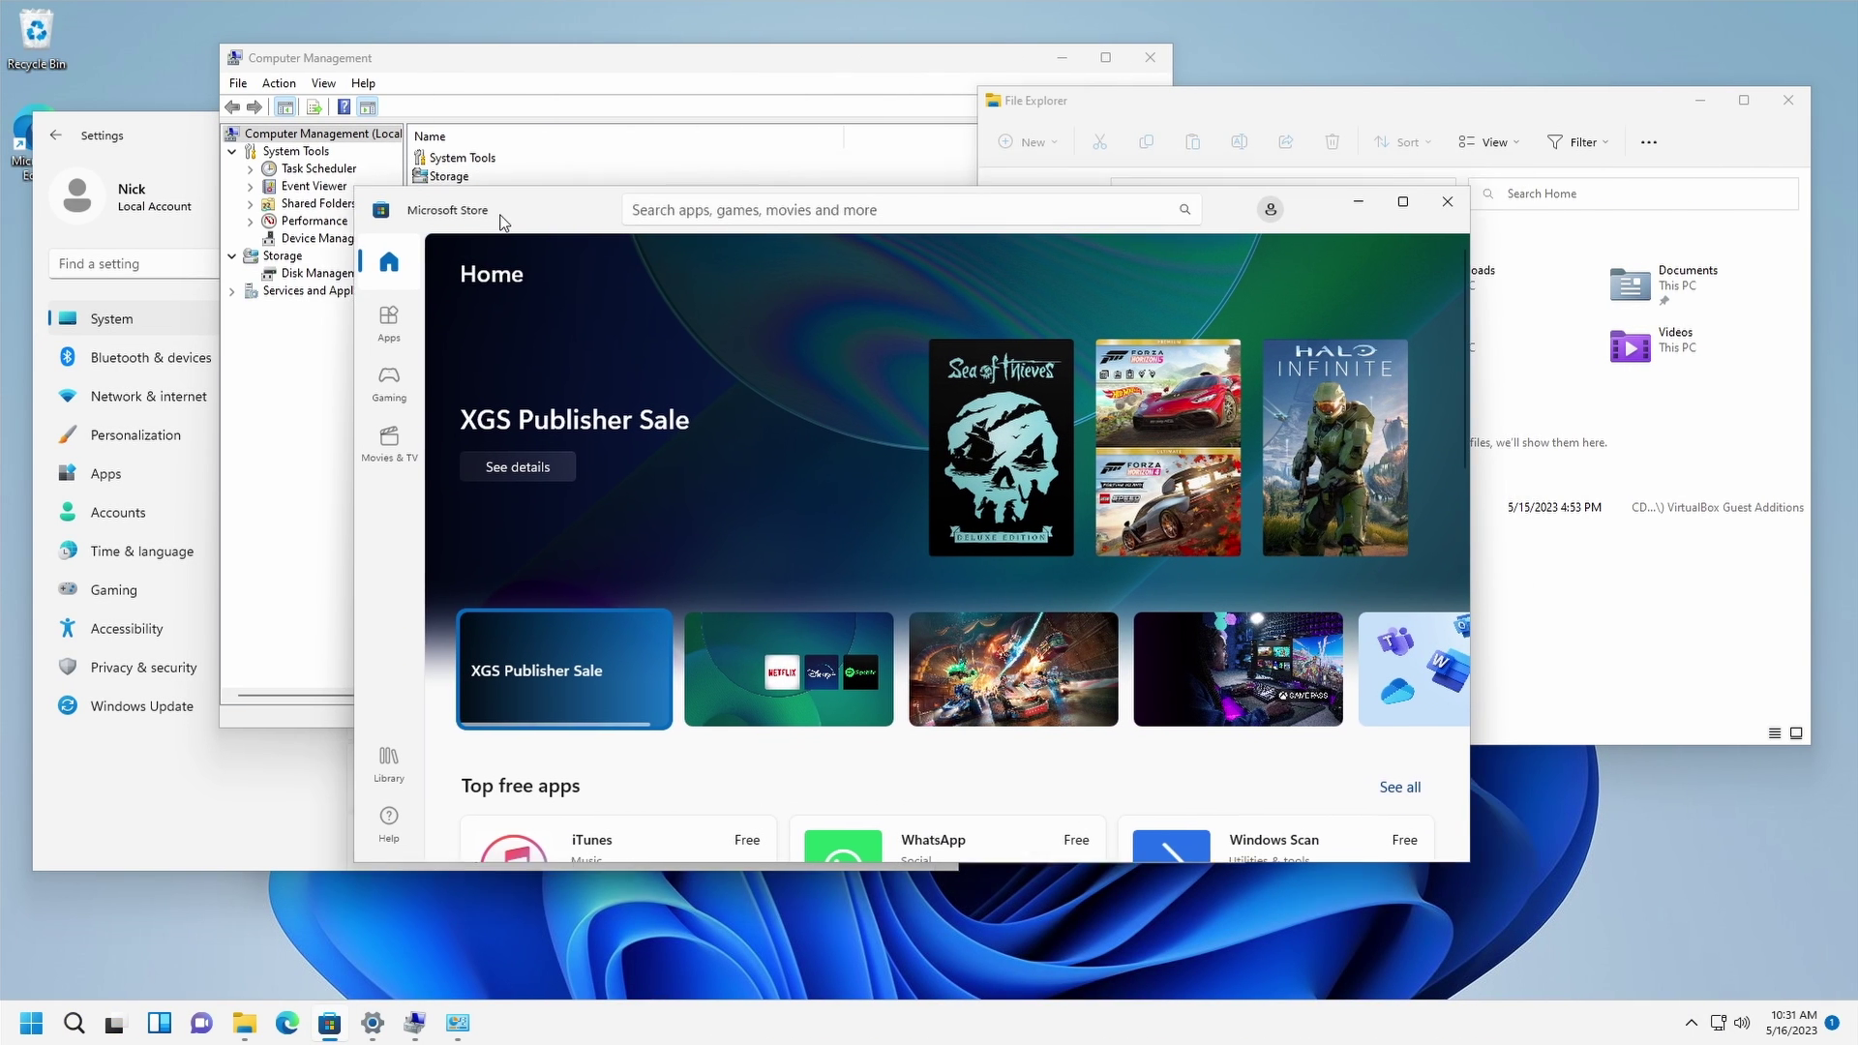
Drag the Microsoft Store window up and to the left over the other windows
{"action": "left_click_drag", "start_coordinate": [504, 220], "coordinate": [367, 218]}
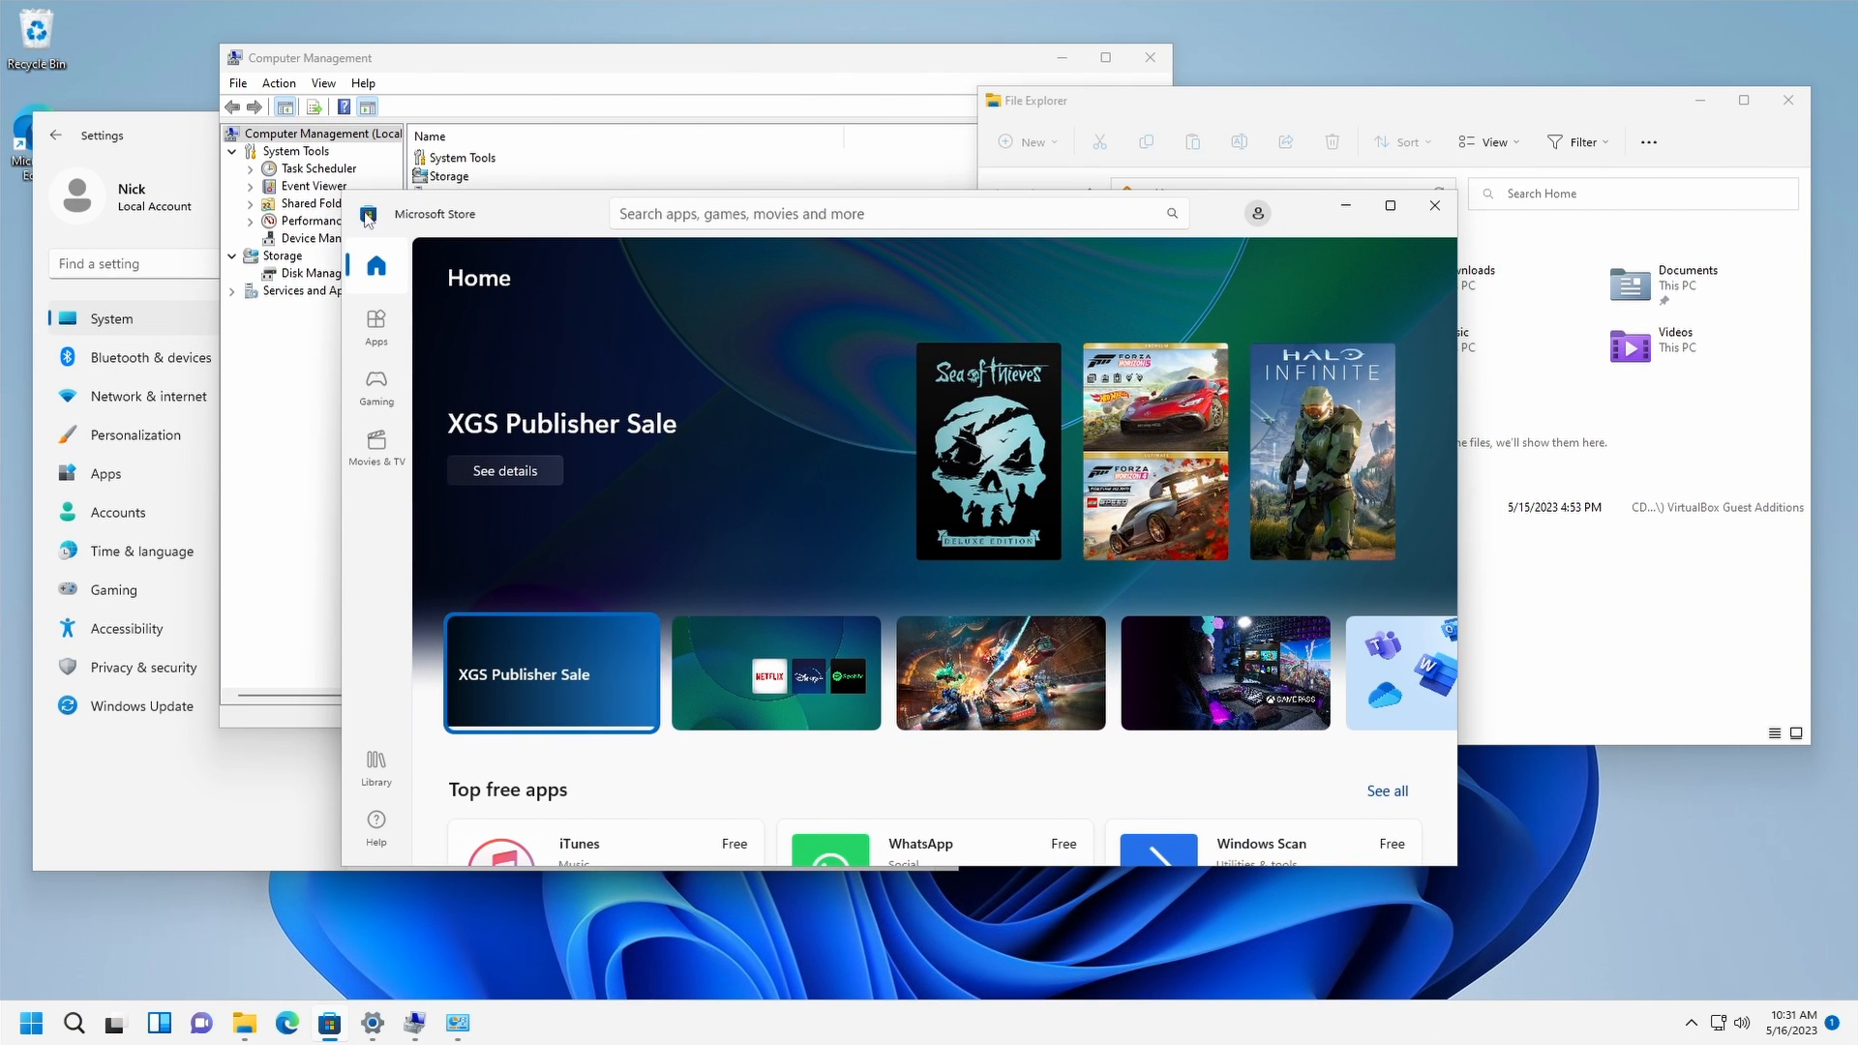
{"action": "left_click_drag", "start_coordinate": [1293, 240], "coordinate": [1180, 132]}
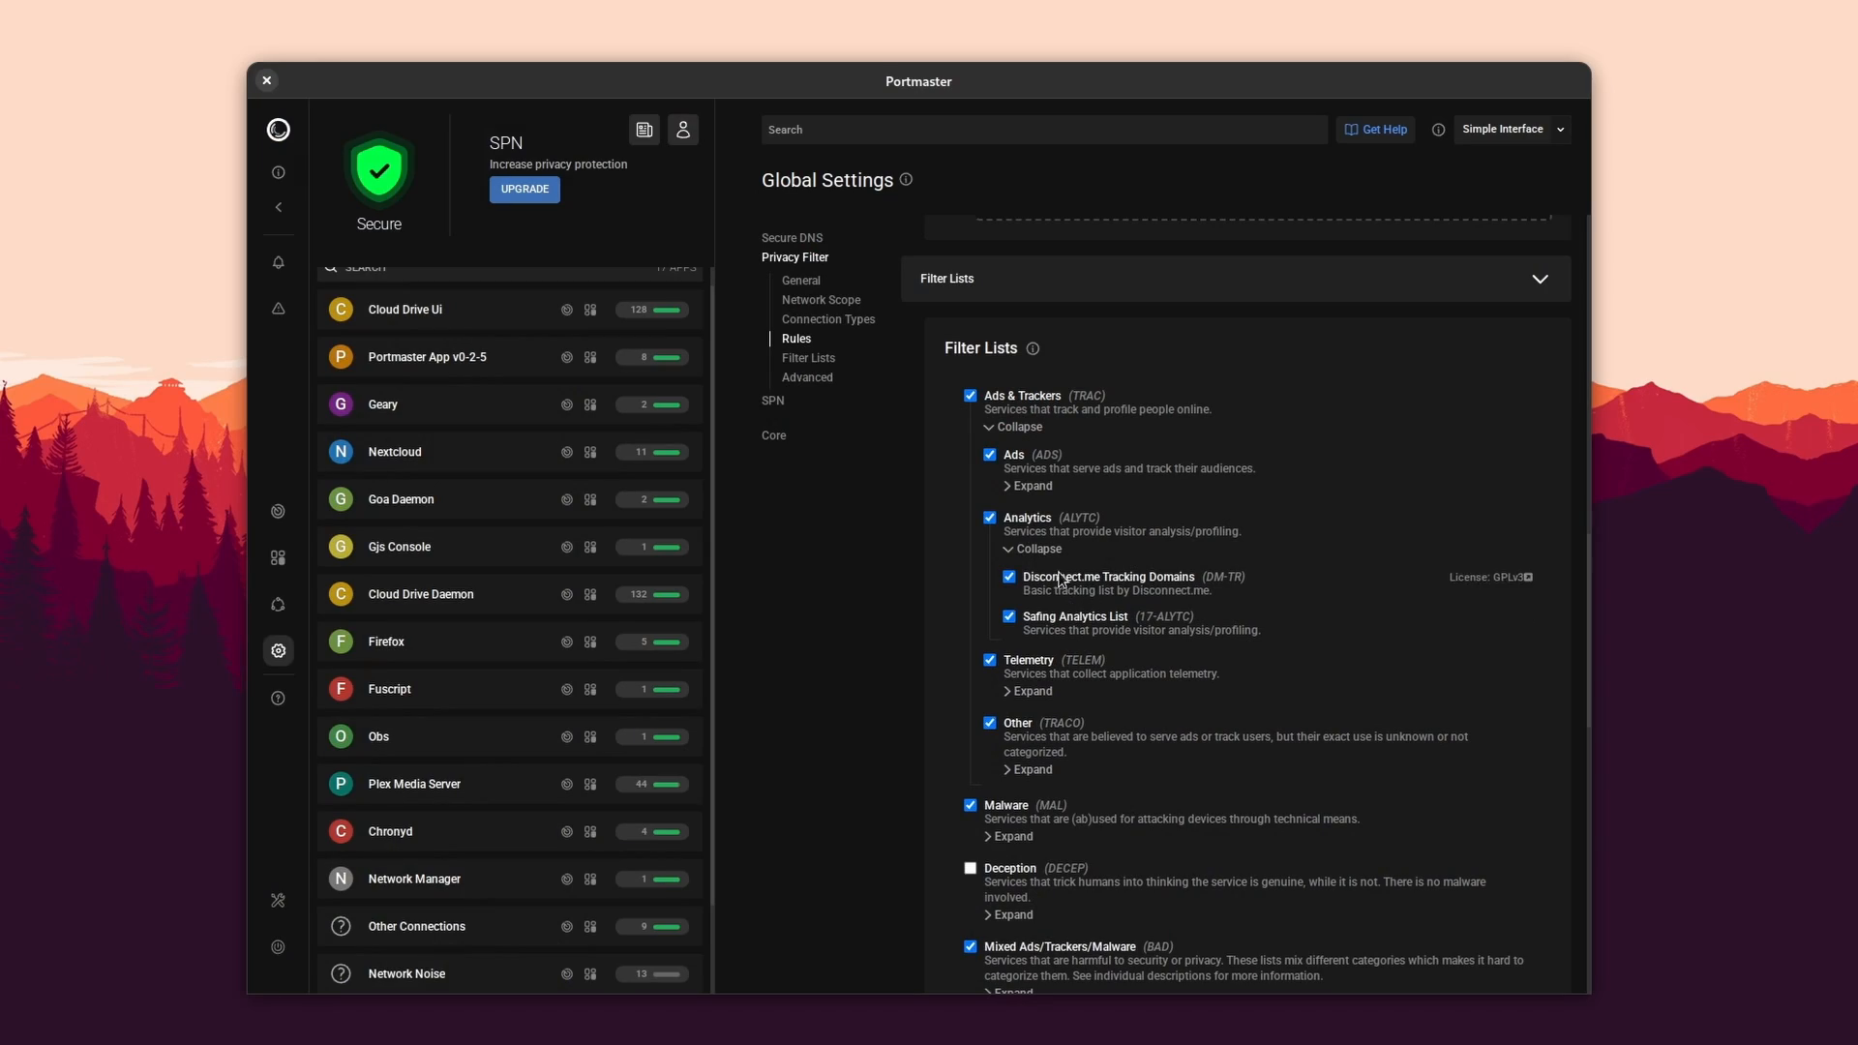
Collapse Analytics, peek at Telemetry, and expand Other to show the Safing Tracking List
{"action": "left_click", "coordinate": [1046, 550]}
{"action": "left_click", "coordinate": [1040, 611]}
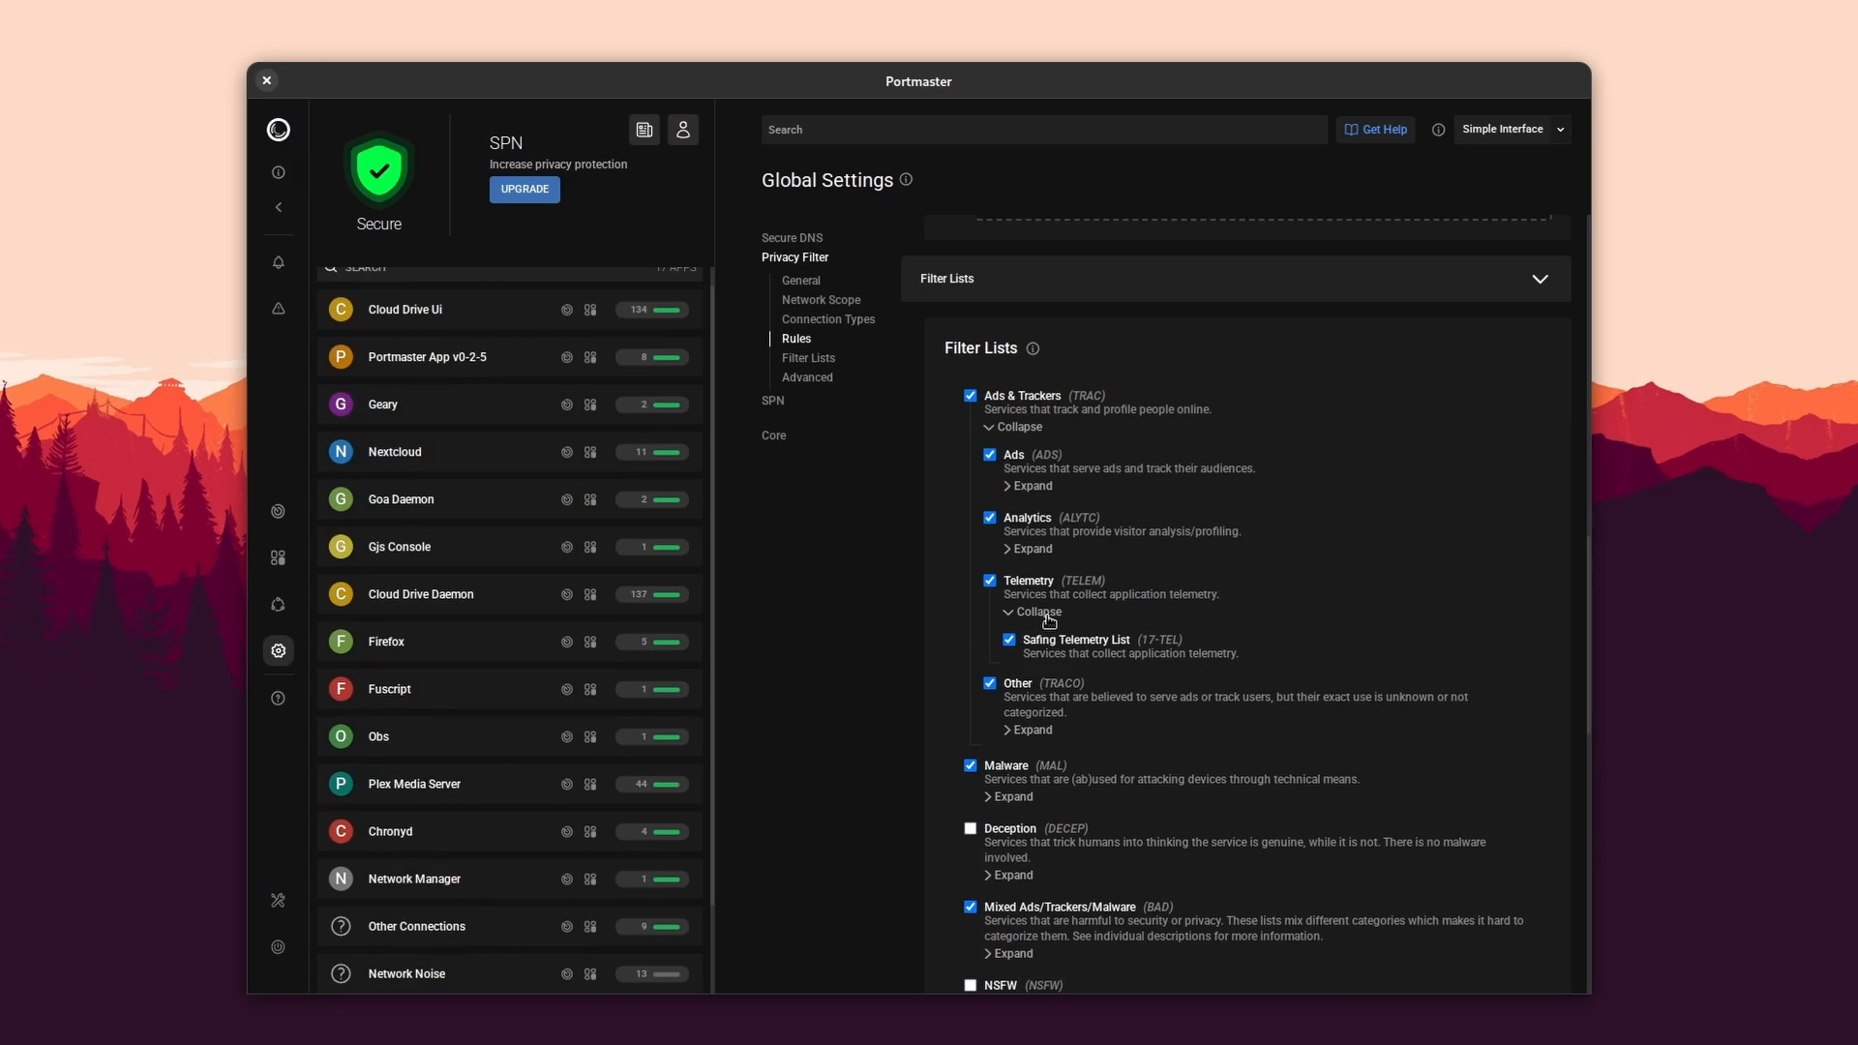
{"action": "left_click", "coordinate": [1039, 612]}
{"action": "left_click", "coordinate": [1039, 691]}
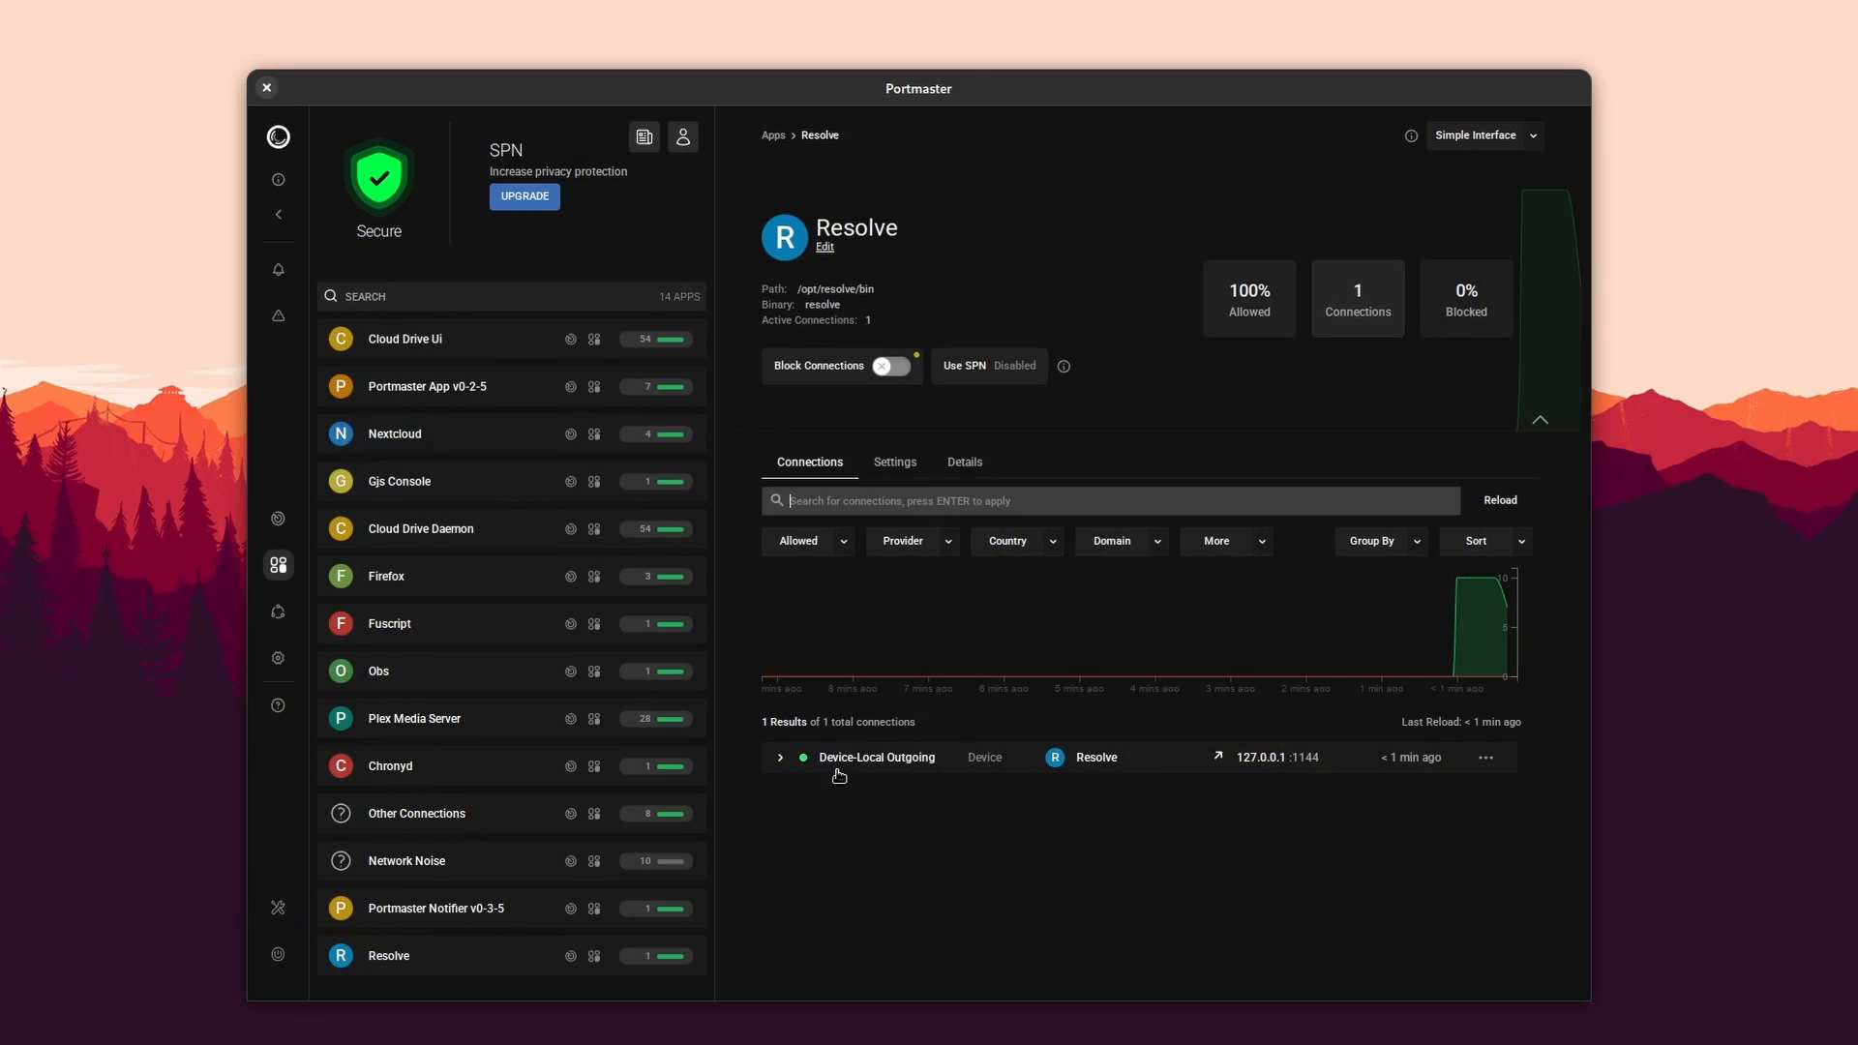
{"action": "left_click", "coordinate": [782, 761]}
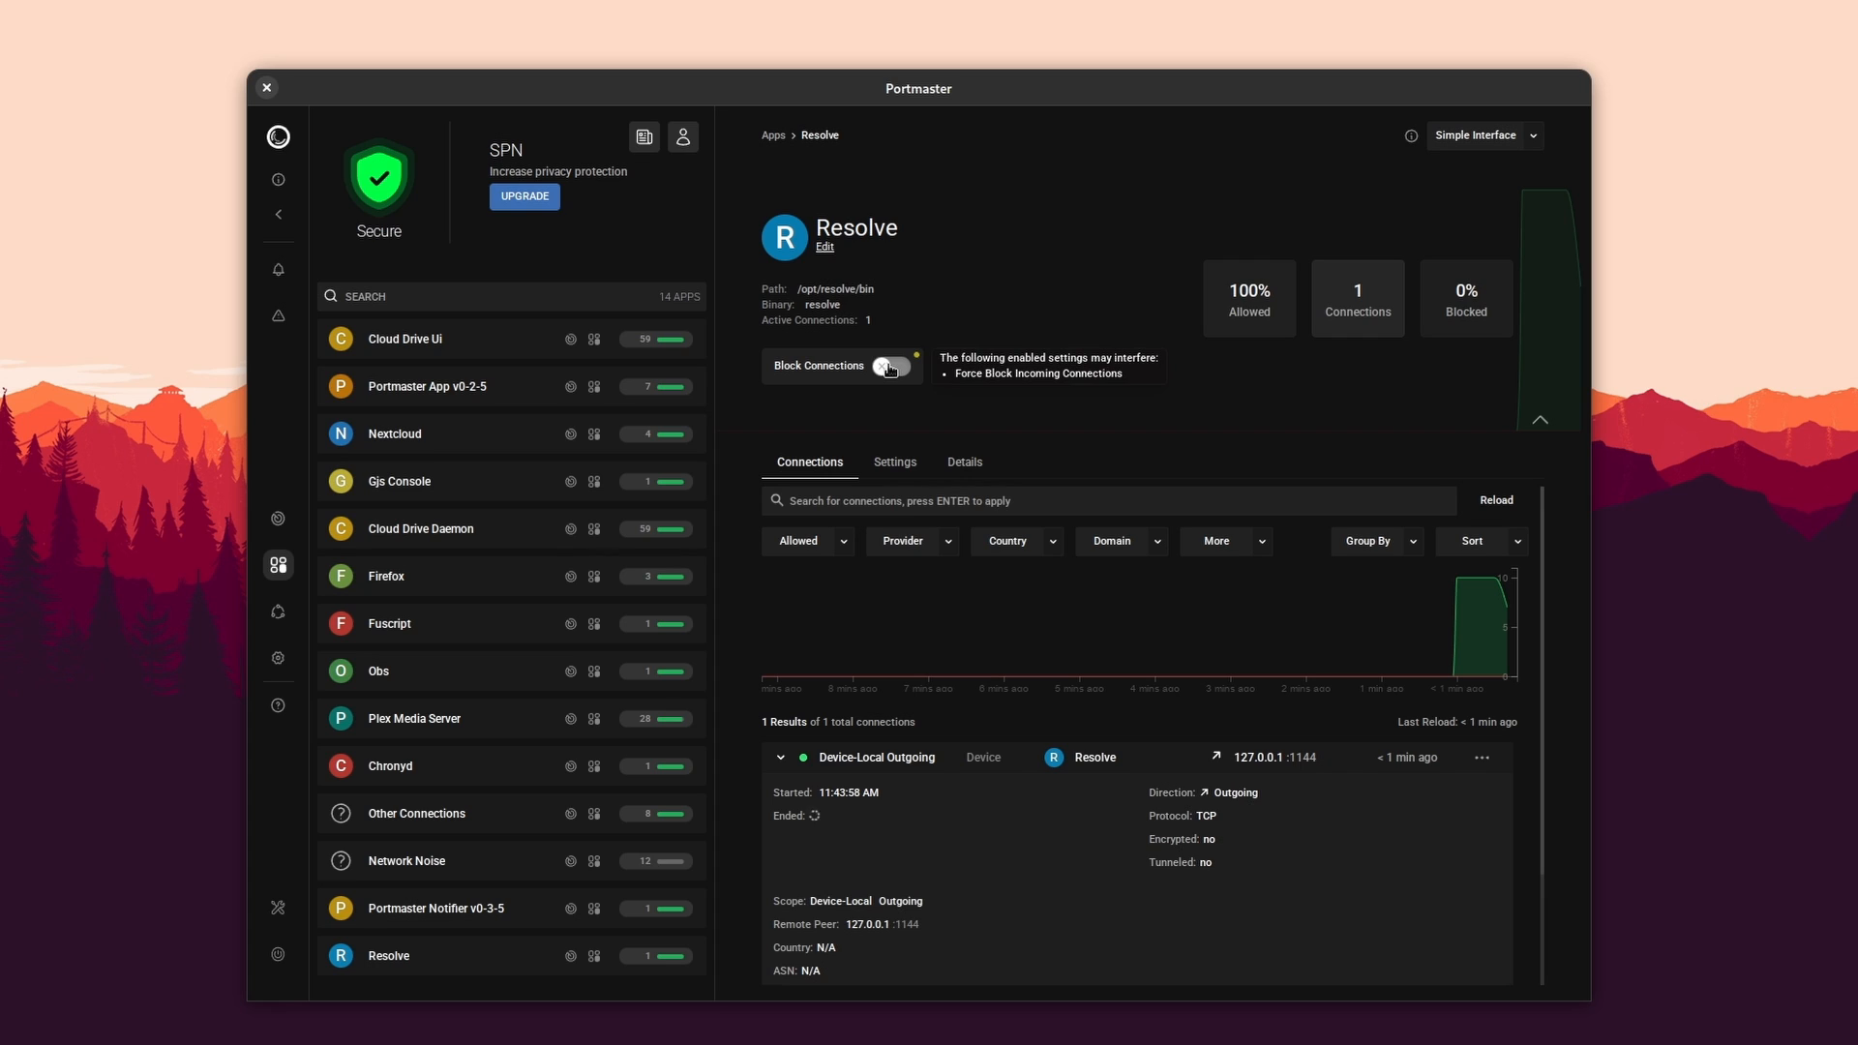
{"action": "left_click", "coordinate": [889, 367]}
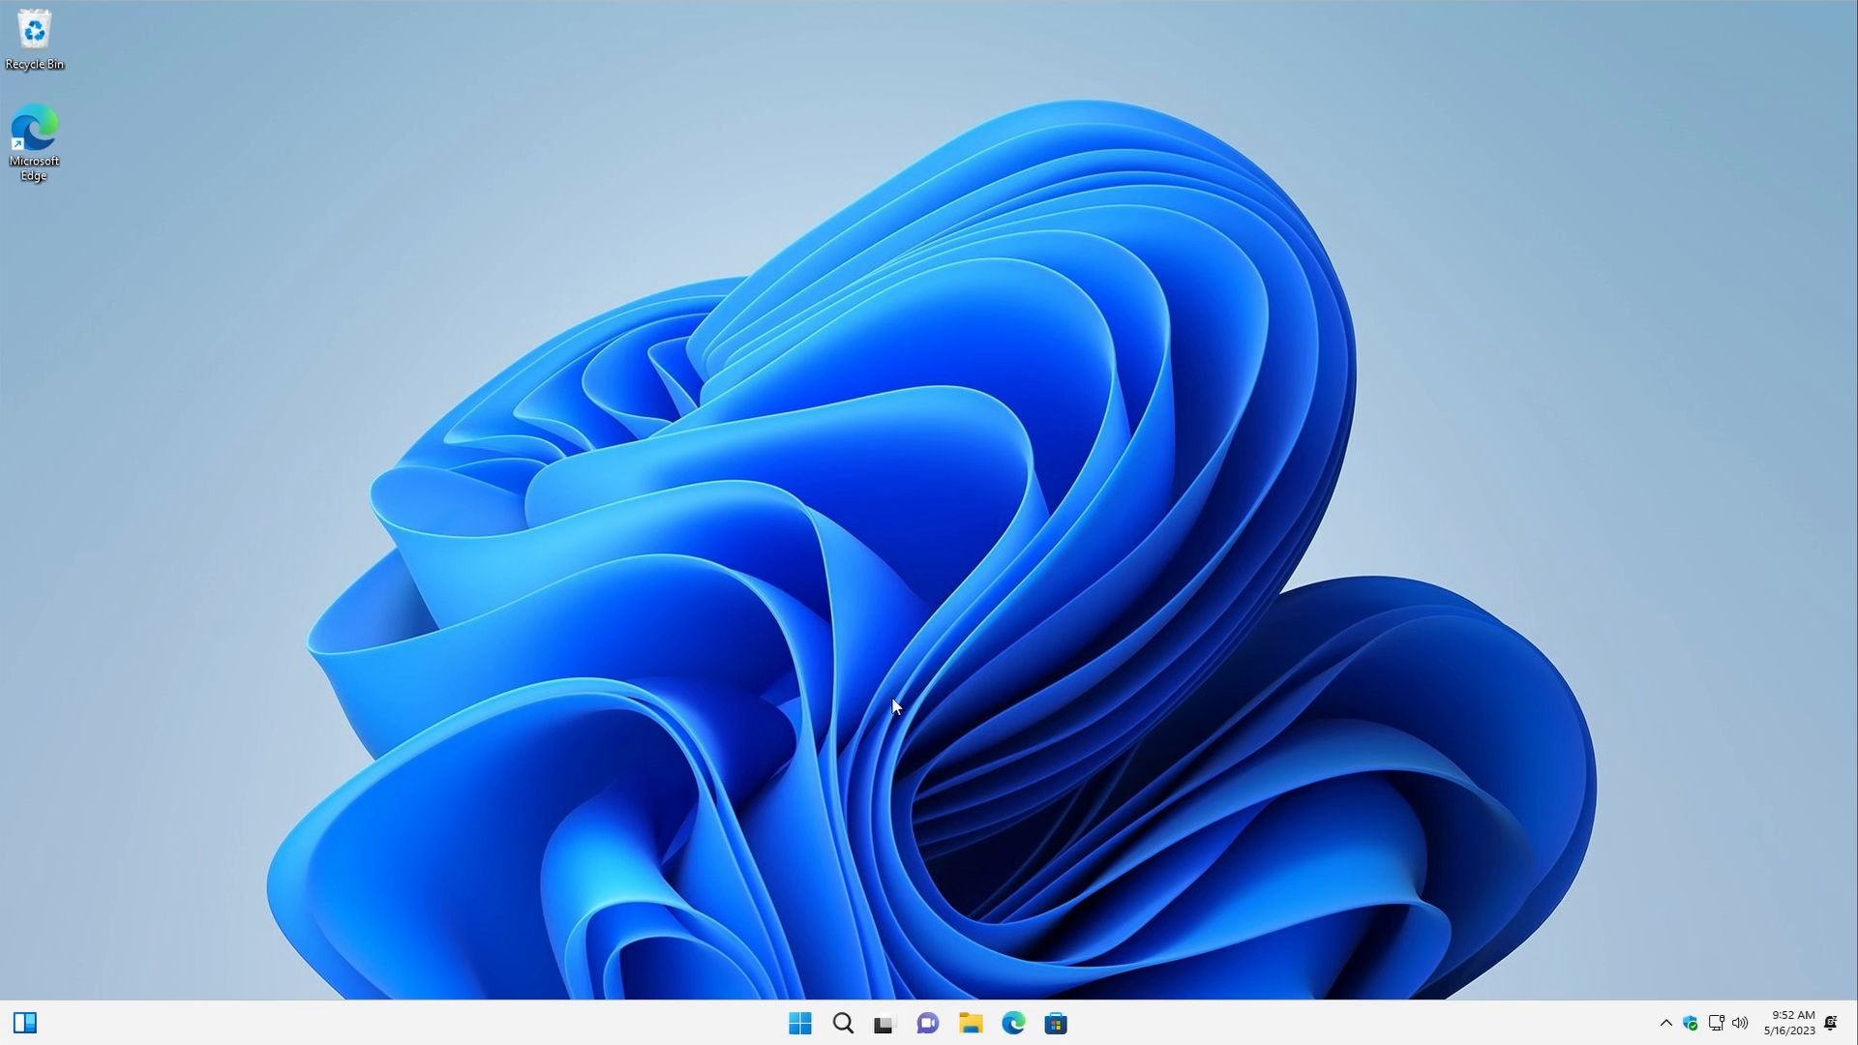
Browse the Start menu's full alphabetical app list, then return to pinned apps
{"action": "left_click", "coordinate": [800, 1025]}
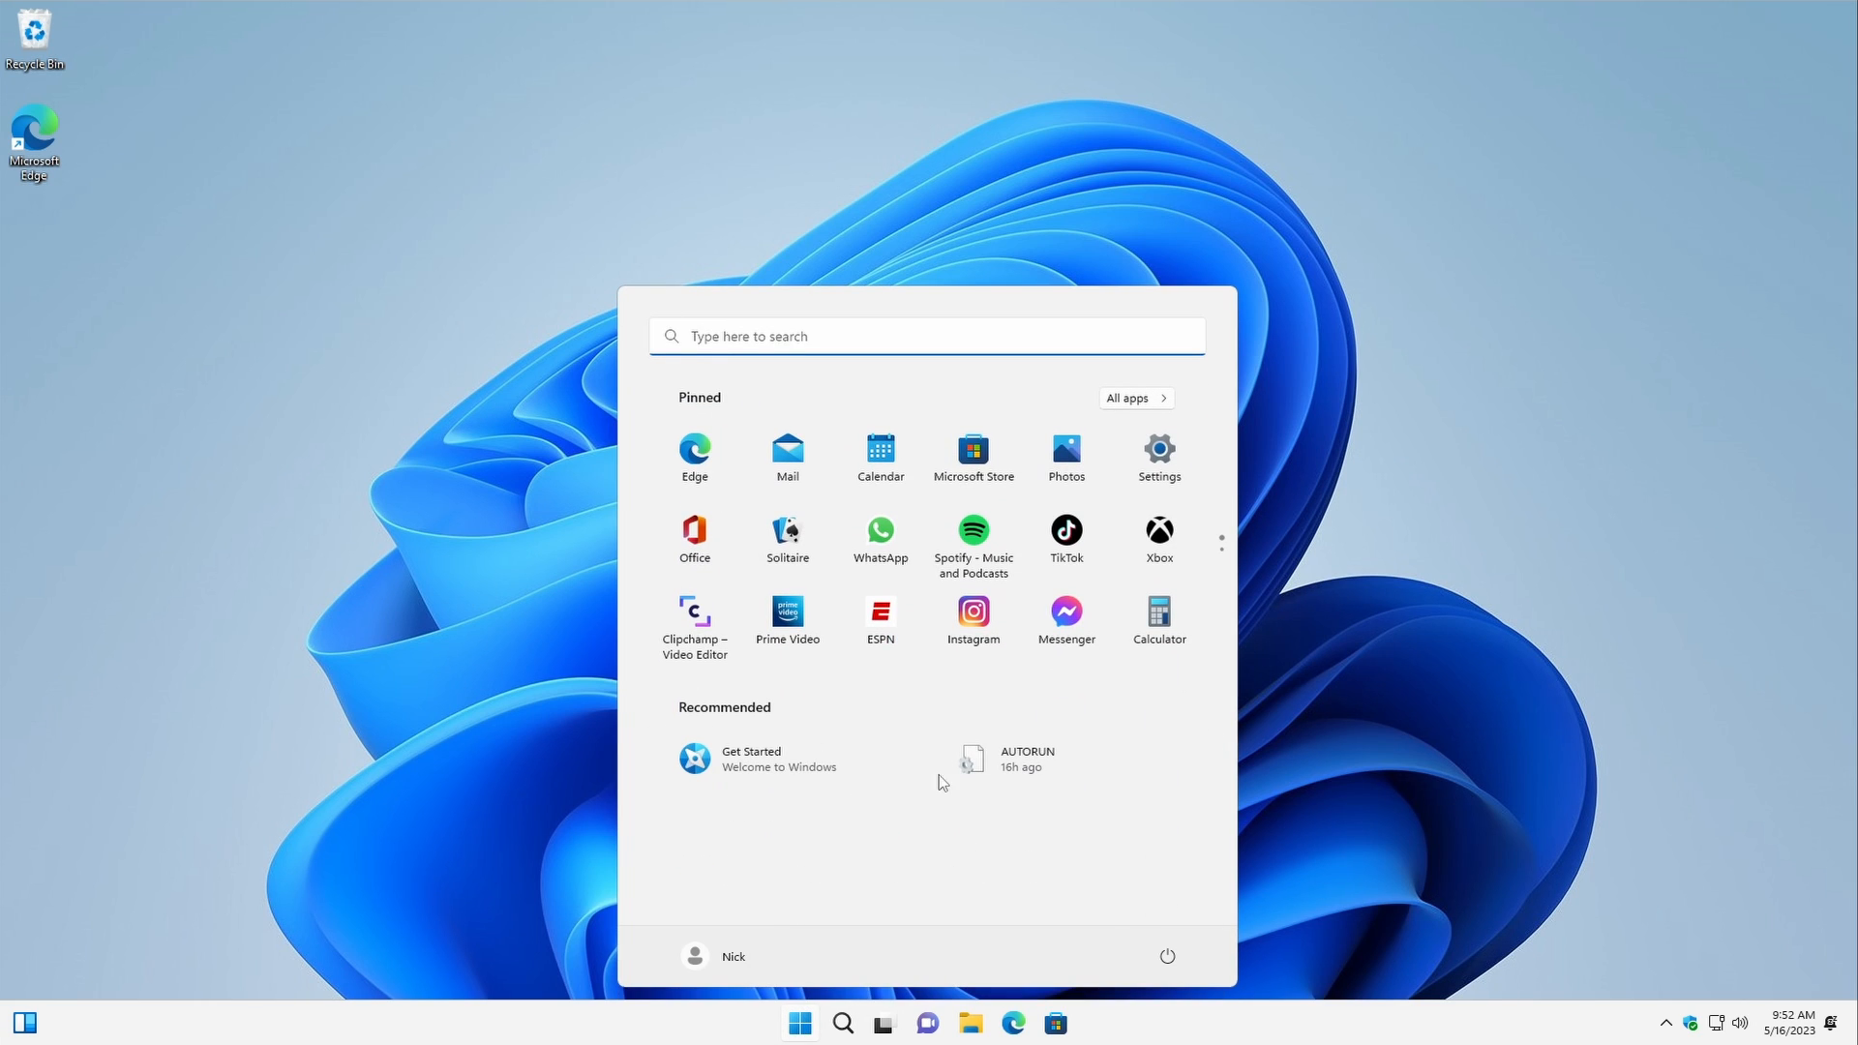
{"action": "left_click", "coordinate": [1135, 401]}
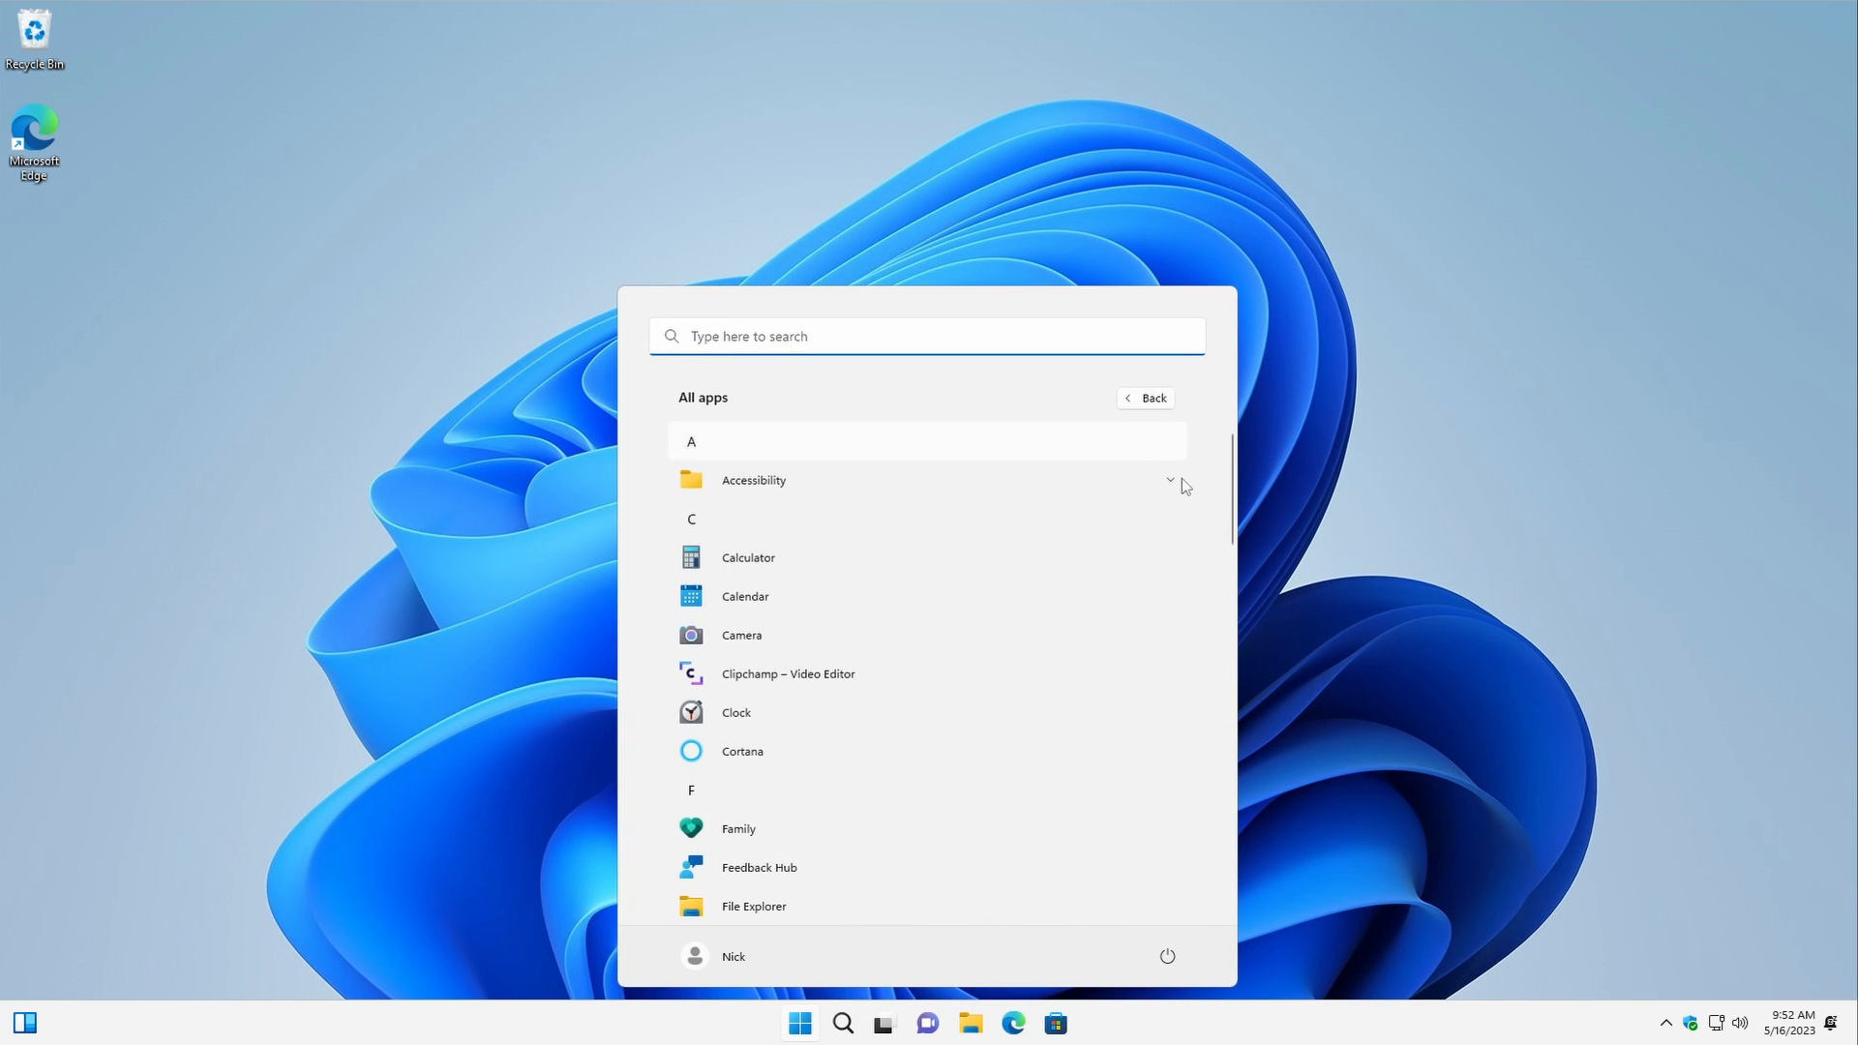
{"action": "scroll", "coordinate": [1088, 537], "scroll_direction": "down", "scroll_amount": 5}
{"action": "scroll", "coordinate": [1089, 538], "scroll_direction": "down", "scroll_amount": 5}
{"action": "scroll", "coordinate": [1089, 537], "scroll_direction": "down", "scroll_amount": 5}
{"action": "scroll", "coordinate": [1089, 538], "scroll_direction": "down", "scroll_amount": 5}
{"action": "scroll", "coordinate": [1089, 537], "scroll_direction": "up", "scroll_amount": 3}
{"action": "scroll", "coordinate": [1103, 552], "scroll_direction": "up", "scroll_amount": 10}
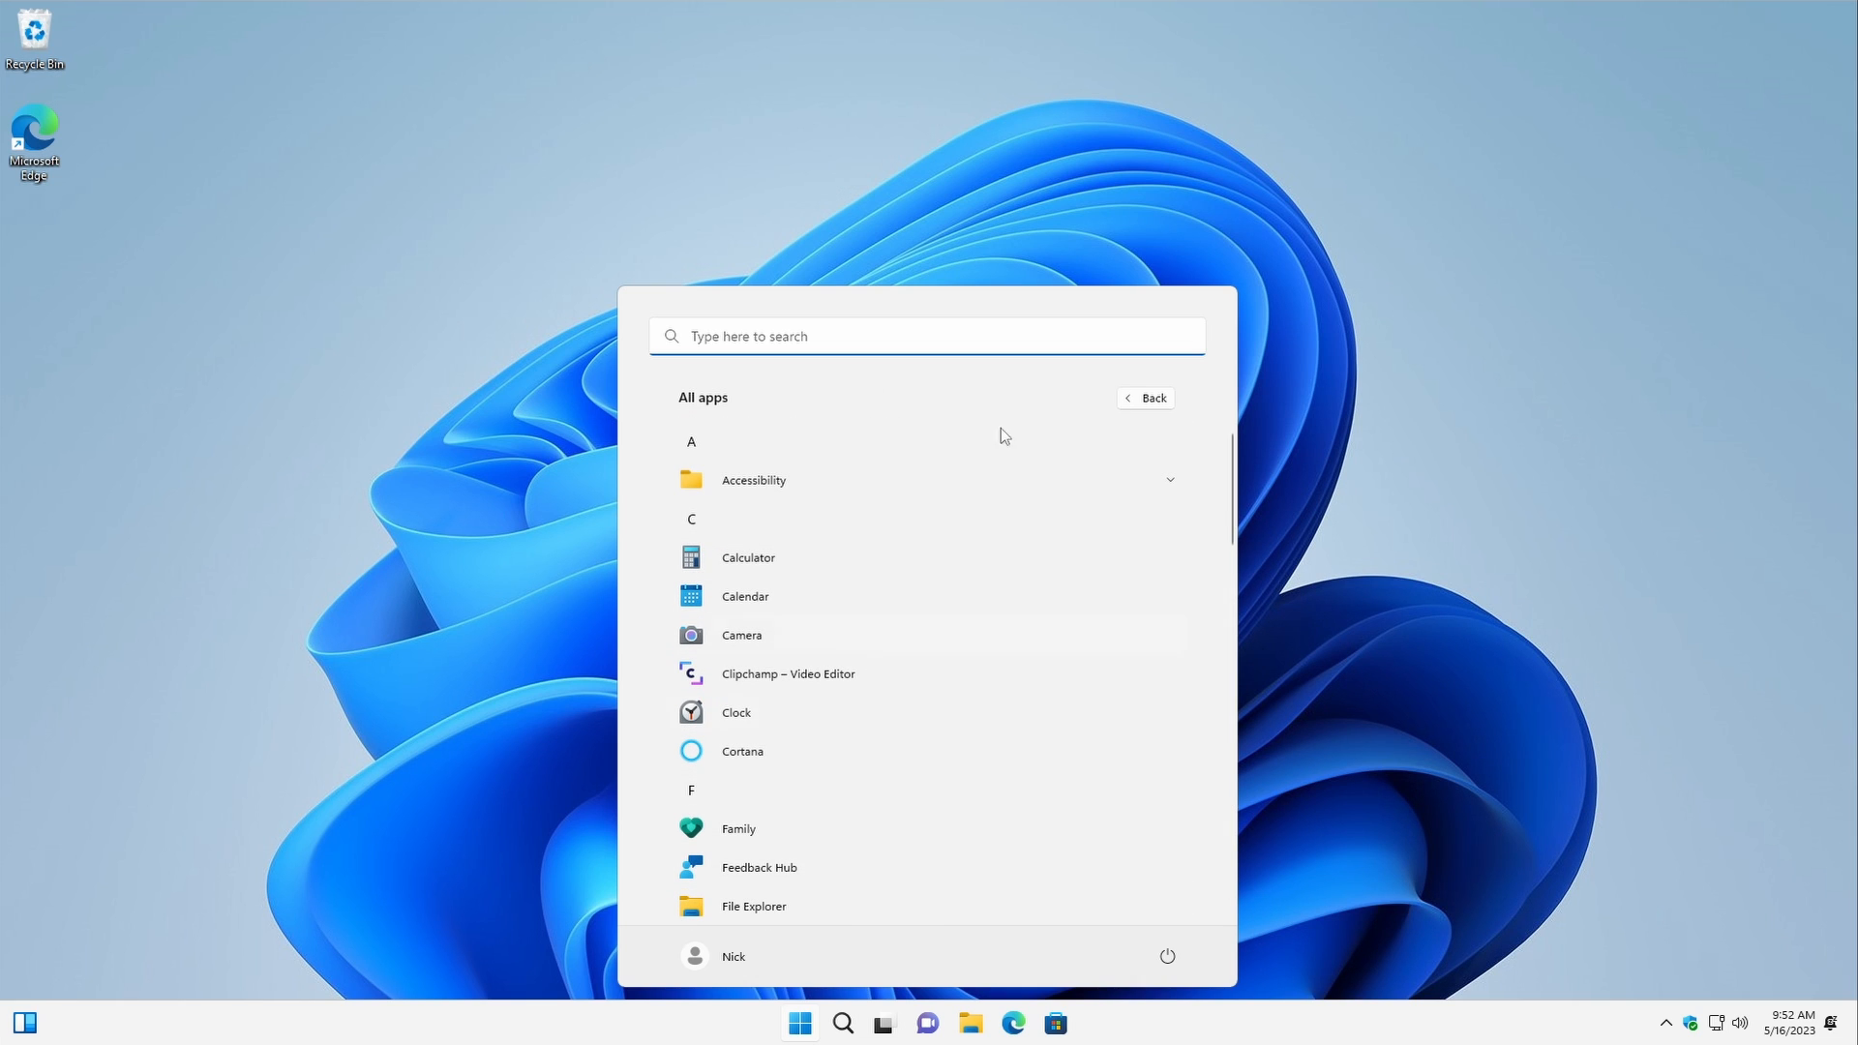
{"action": "left_click", "coordinate": [1147, 398]}
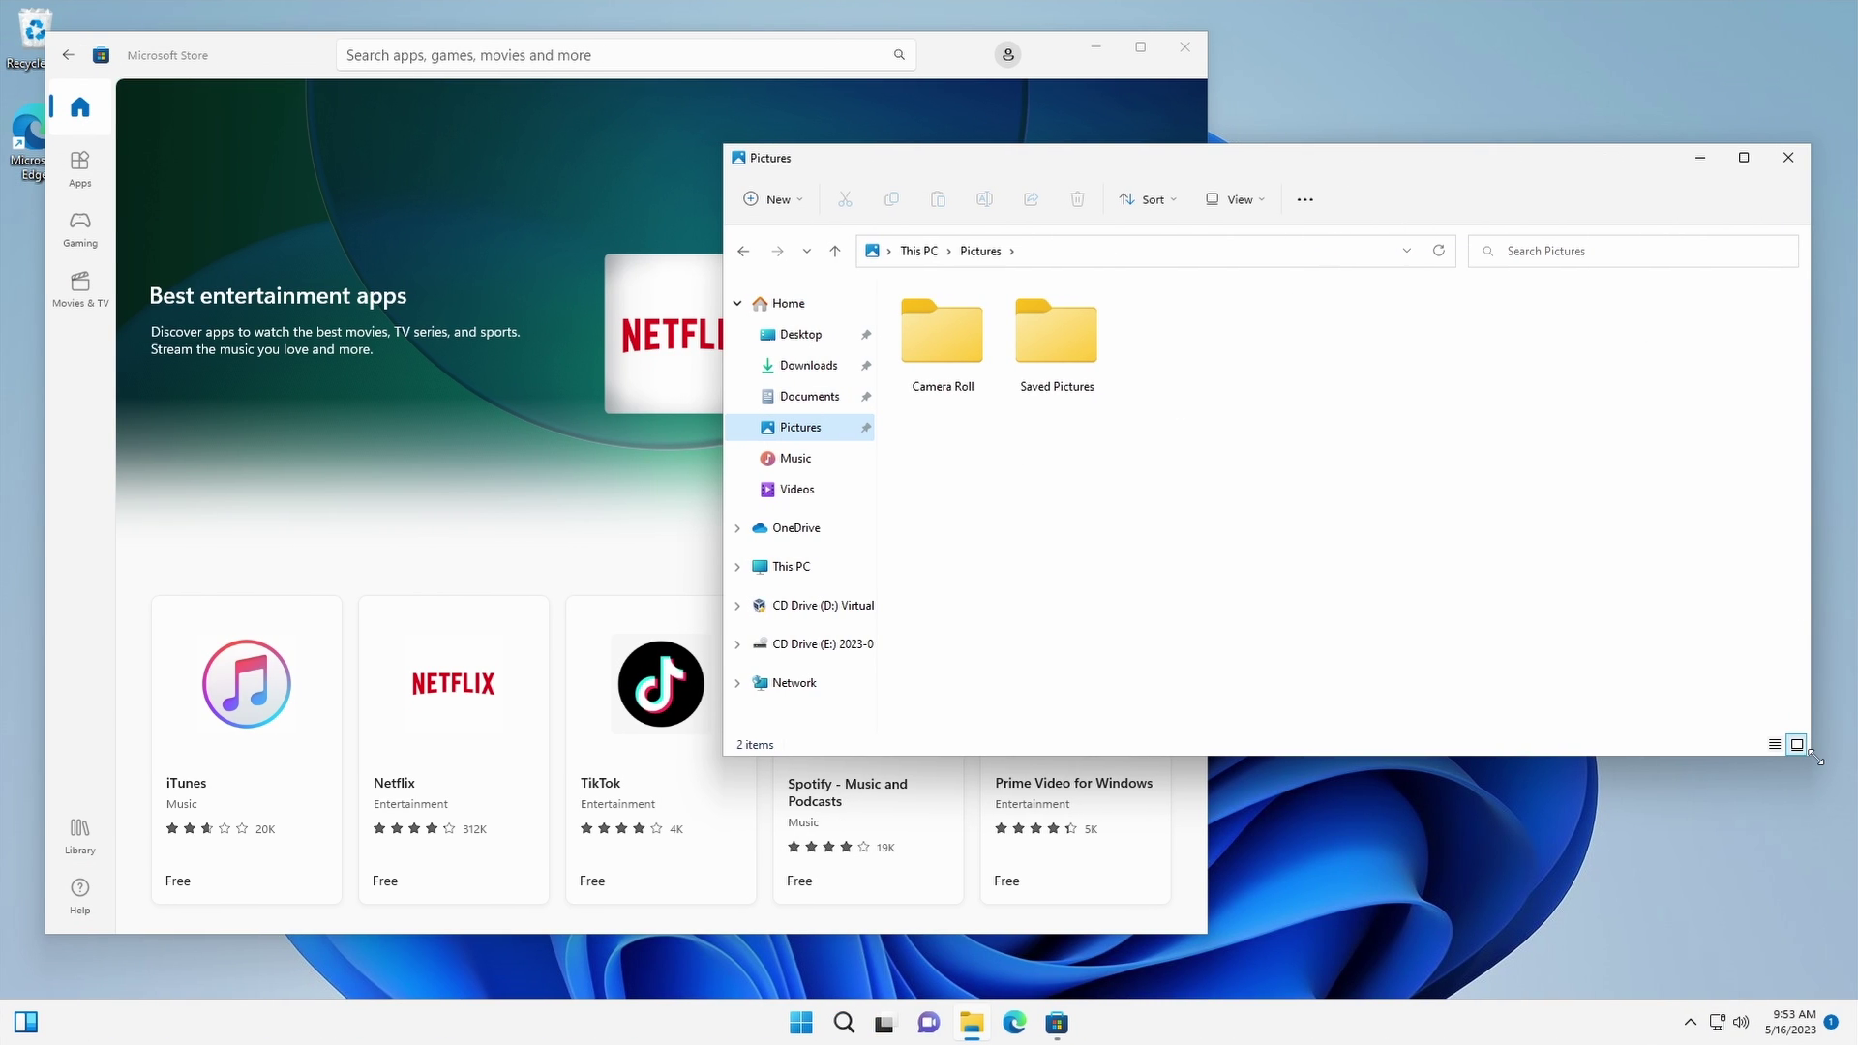
Resize the Pictures window aside and launch Notepad from the full app list
{"action": "left_click_drag", "start_coordinate": [1812, 755], "coordinate": [1555, 803]}
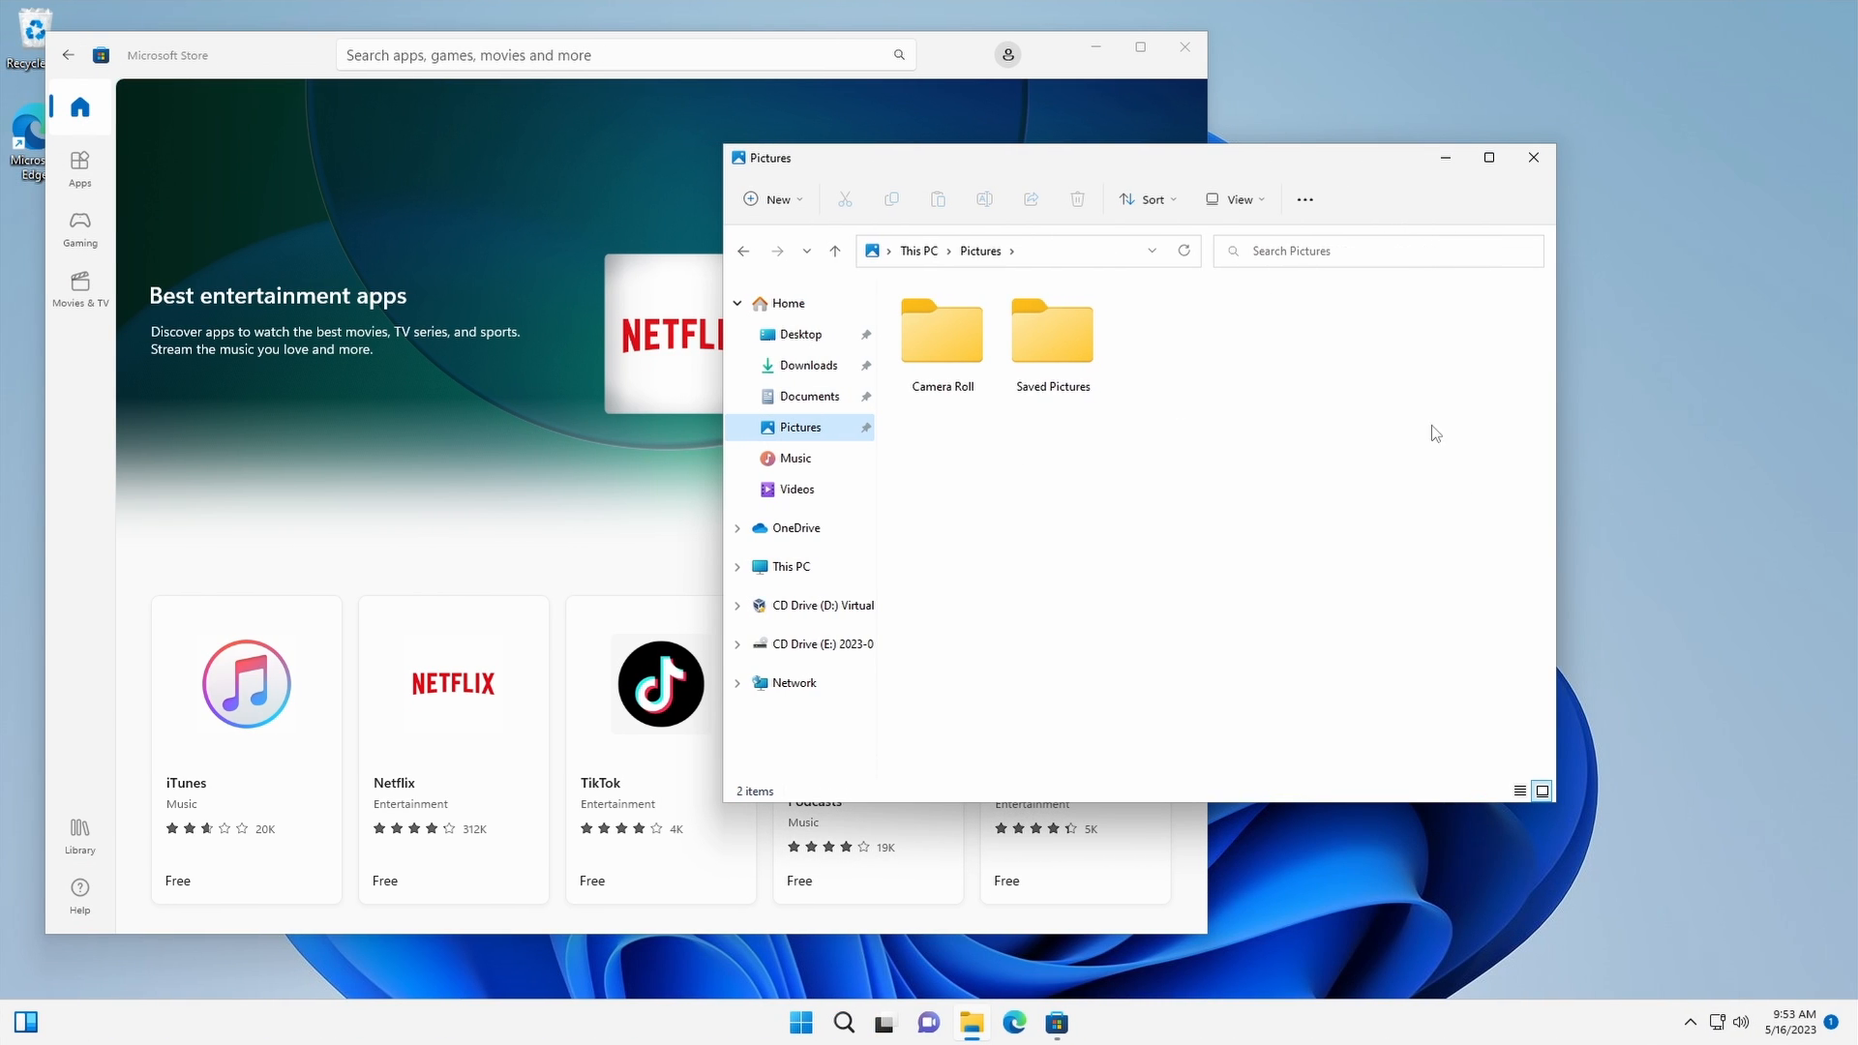
{"action": "left_click_drag", "start_coordinate": [1251, 159], "coordinate": [1500, 147]}
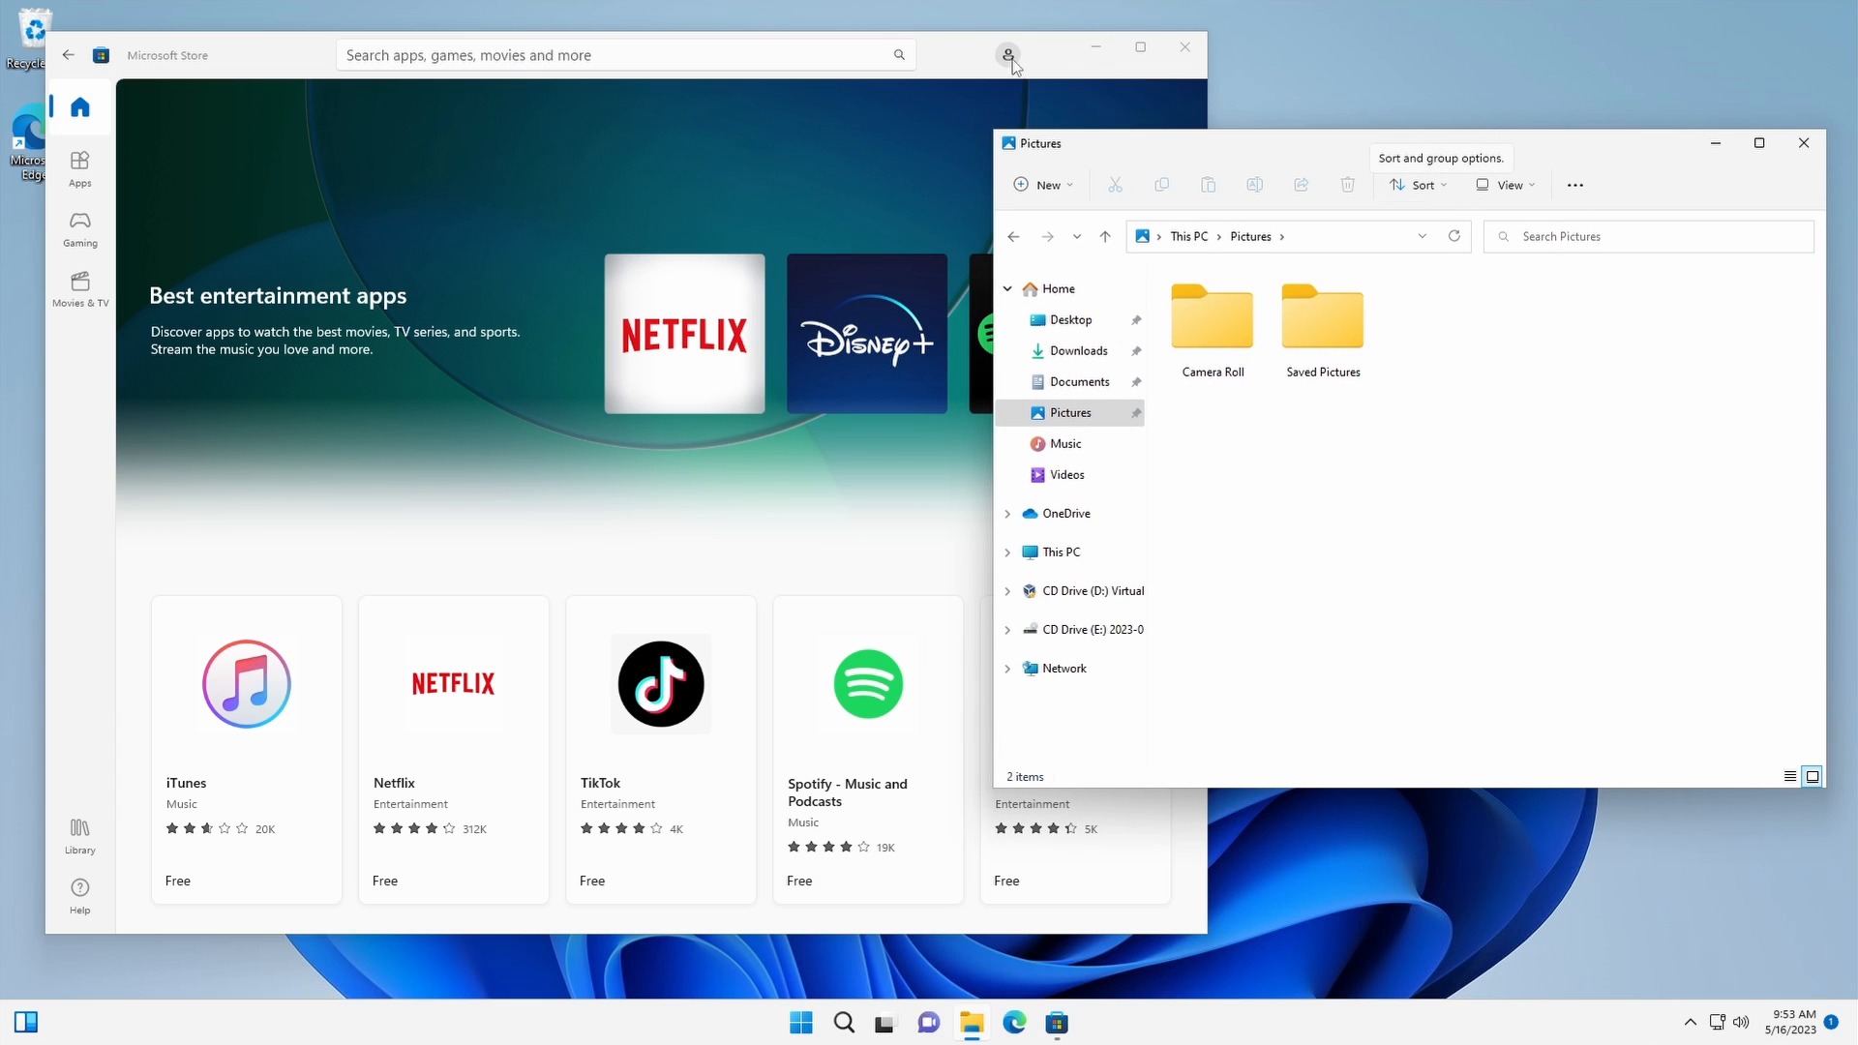
{"action": "left_click", "coordinate": [801, 1025]}
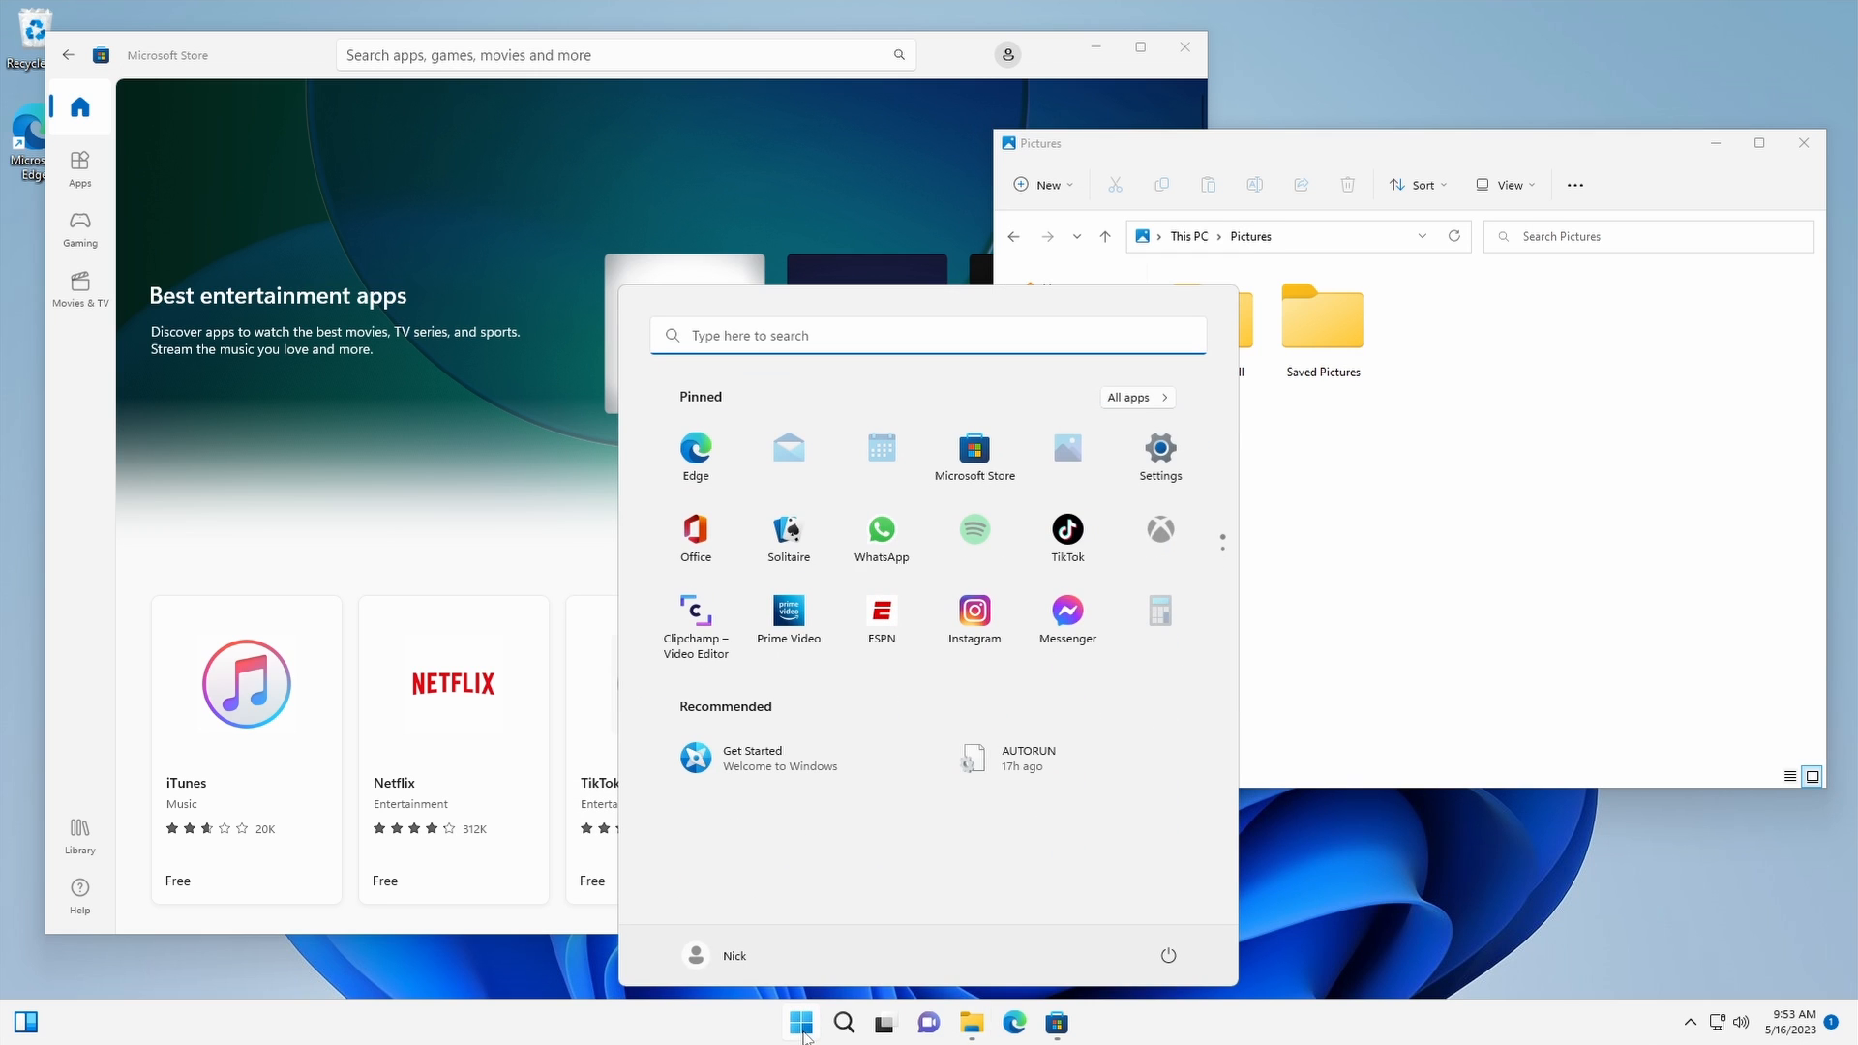
{"action": "left_click", "coordinate": [1138, 397]}
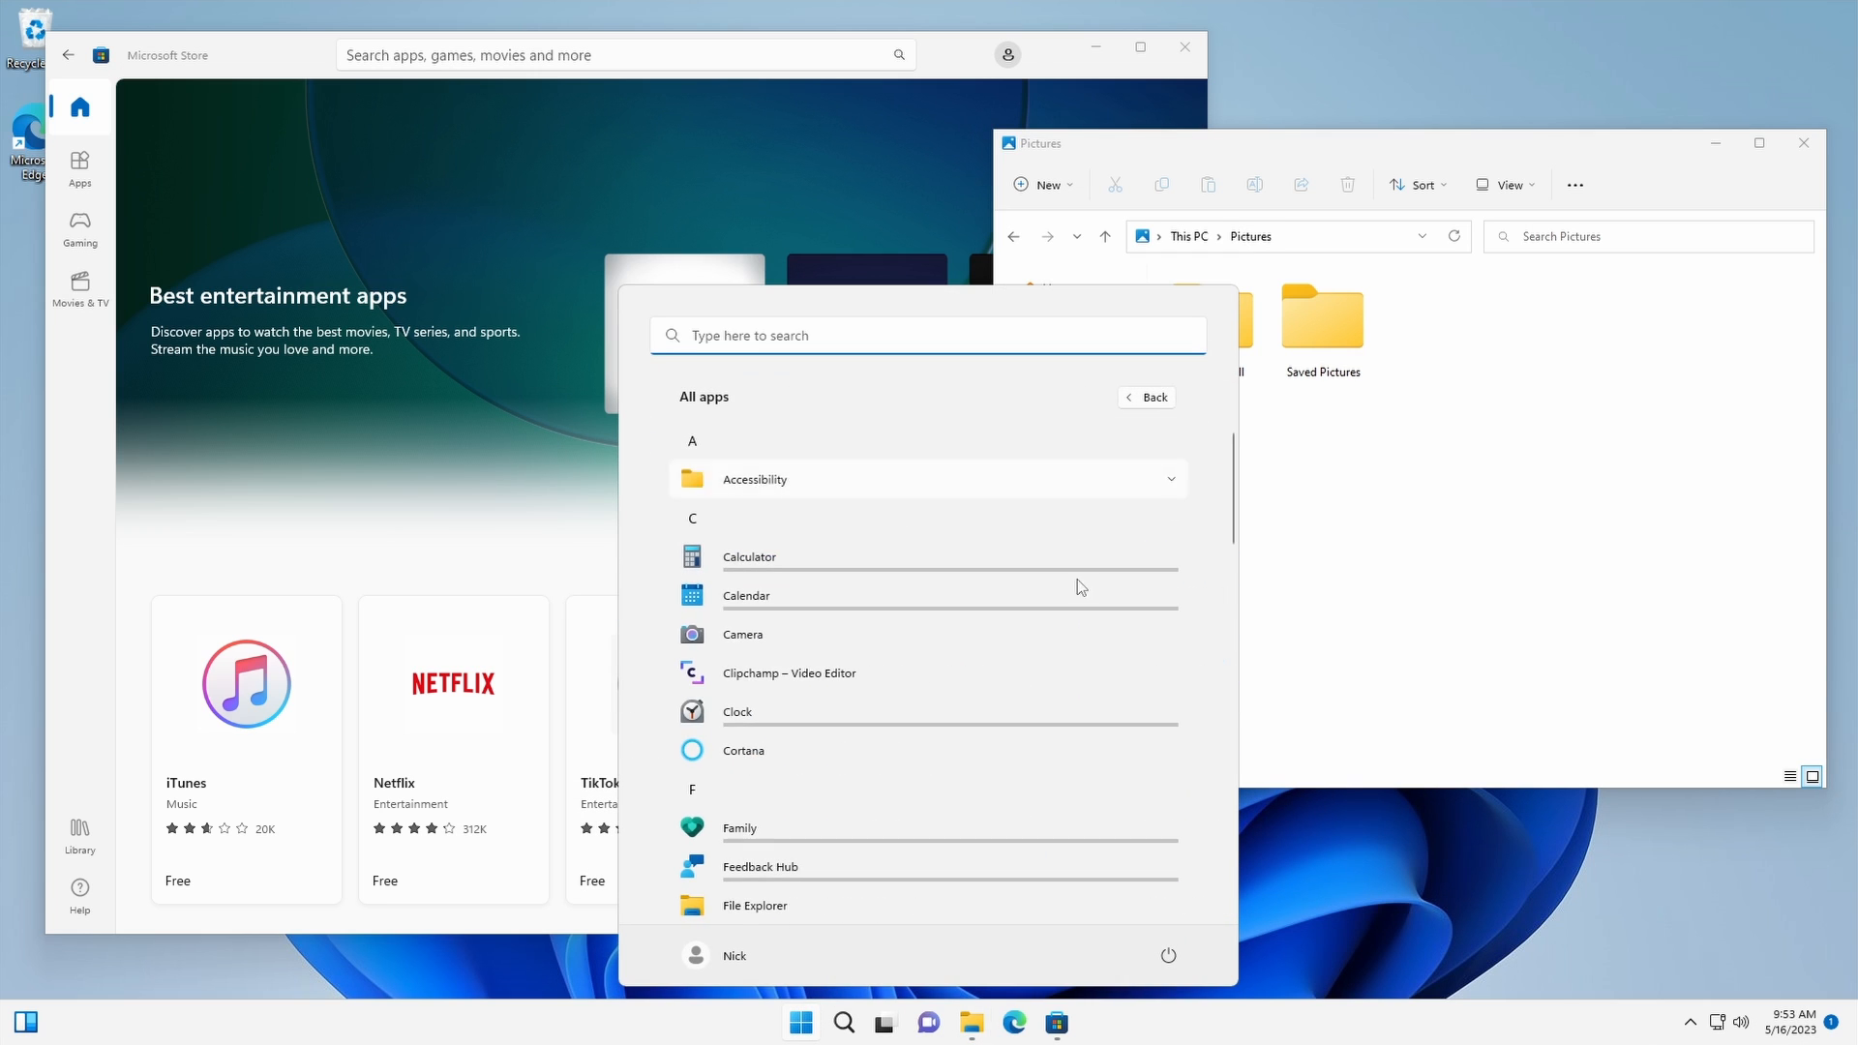
{"action": "scroll", "coordinate": [1003, 638], "scroll_direction": "down", "scroll_amount": 5}
{"action": "scroll", "coordinate": [1003, 639], "scroll_direction": "down", "scroll_amount": 3}
{"action": "scroll", "coordinate": [1003, 639], "scroll_direction": "down", "scroll_amount": 3}
{"action": "scroll", "coordinate": [1002, 639], "scroll_direction": "down", "scroll_amount": 2}
{"action": "scroll", "coordinate": [998, 639], "scroll_direction": "down", "scroll_amount": 1}
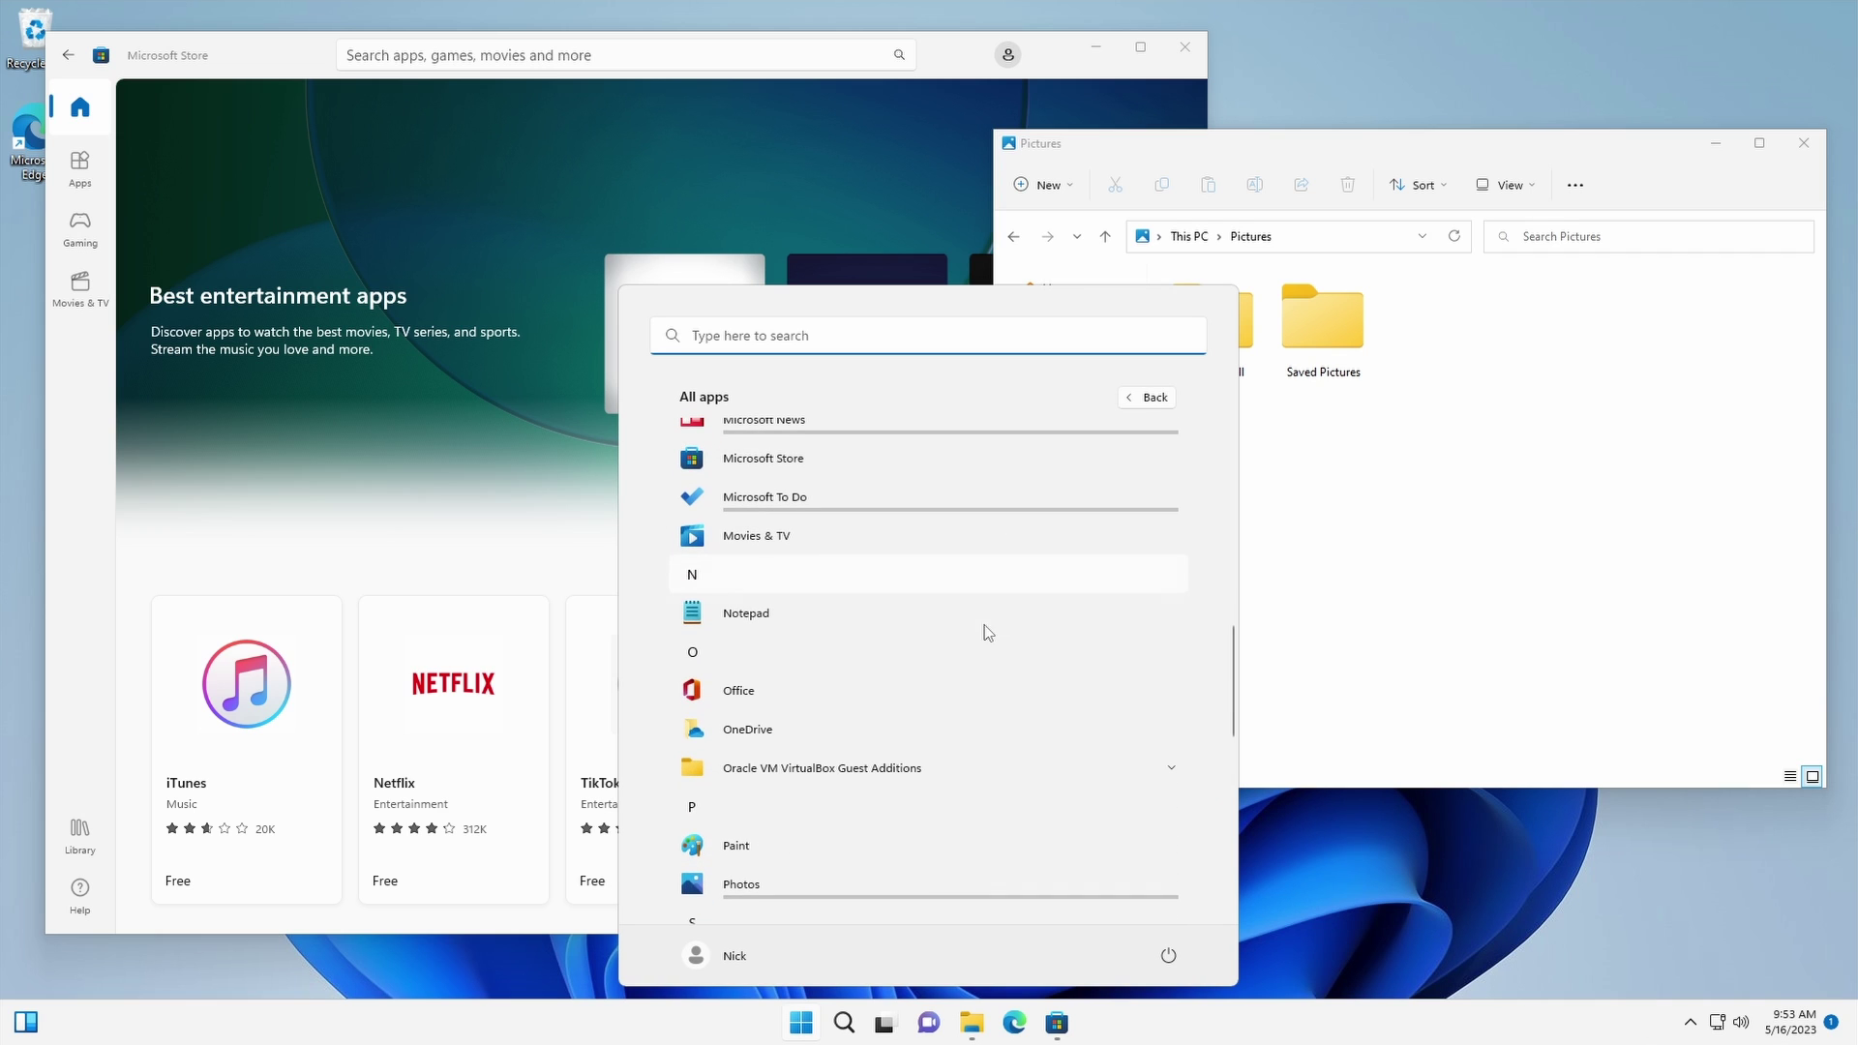
{"action": "left_click", "coordinate": [812, 614]}
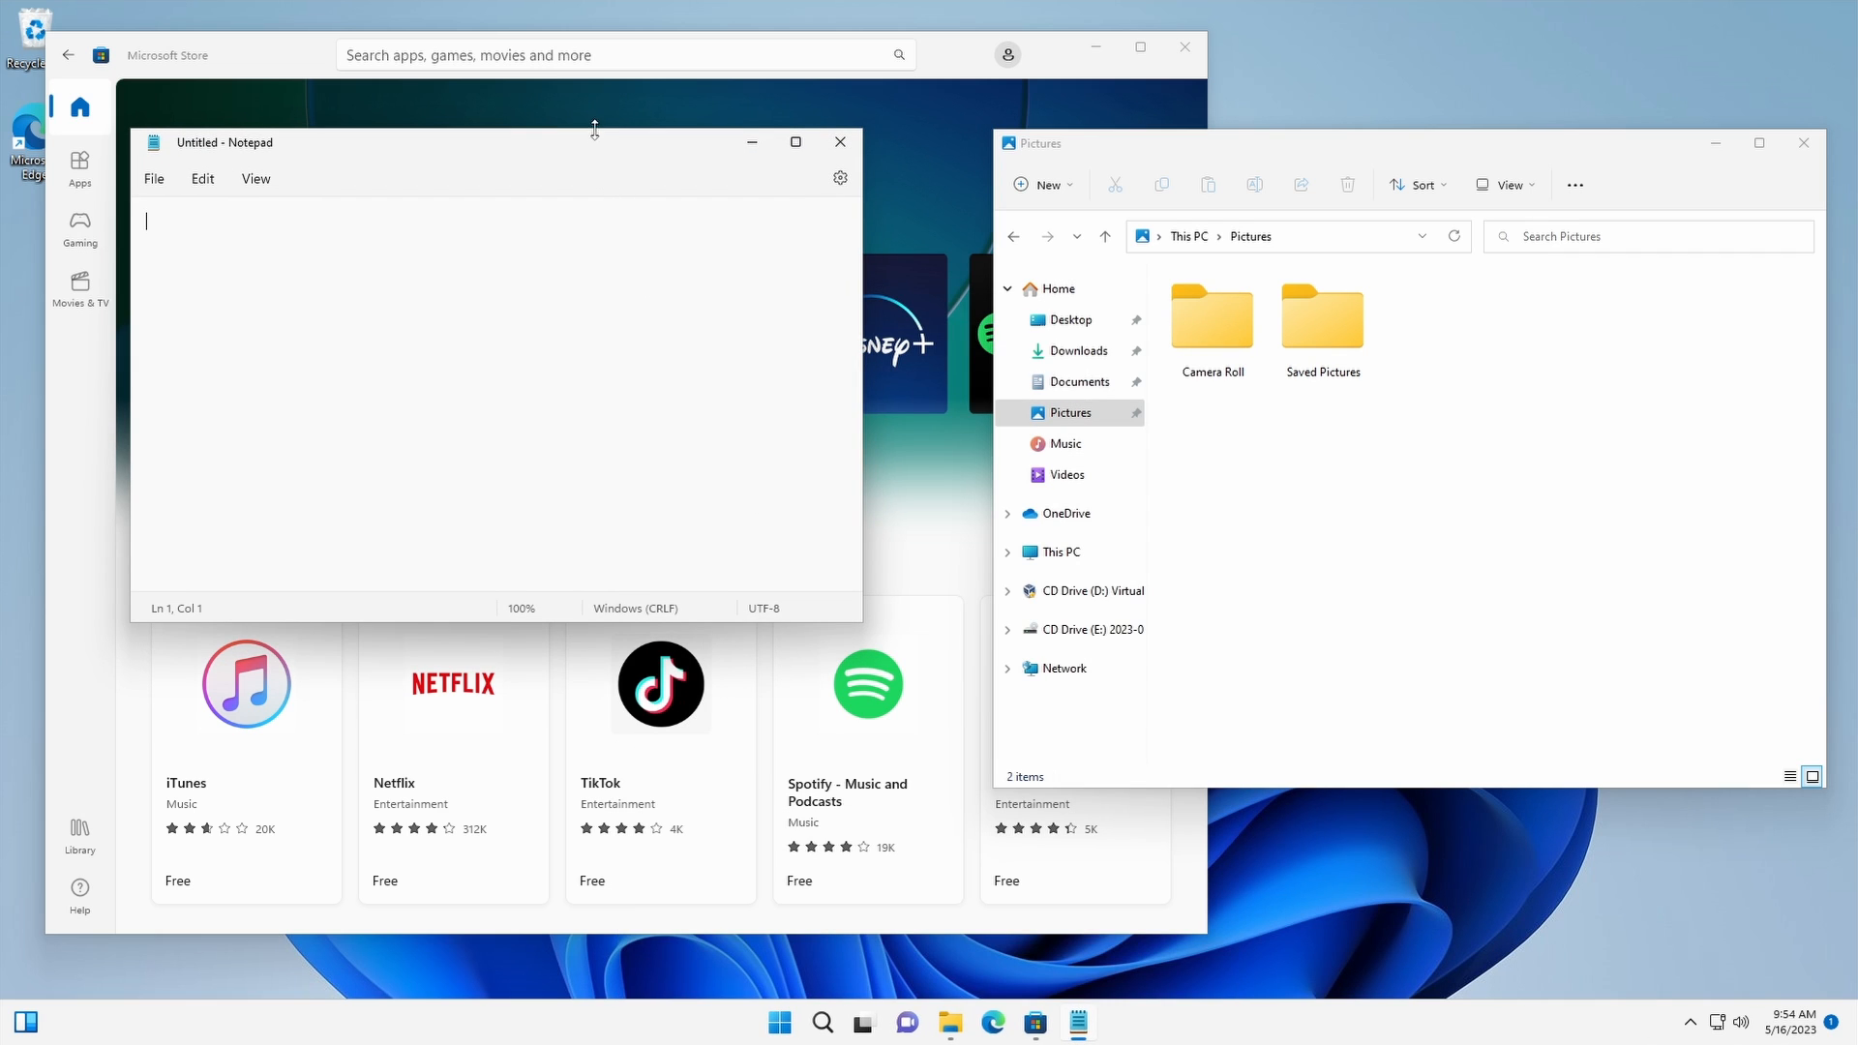
Reopen Start to browse the full installed-app list again and bring the launcher back up
{"action": "left_click", "coordinate": [782, 1025]}
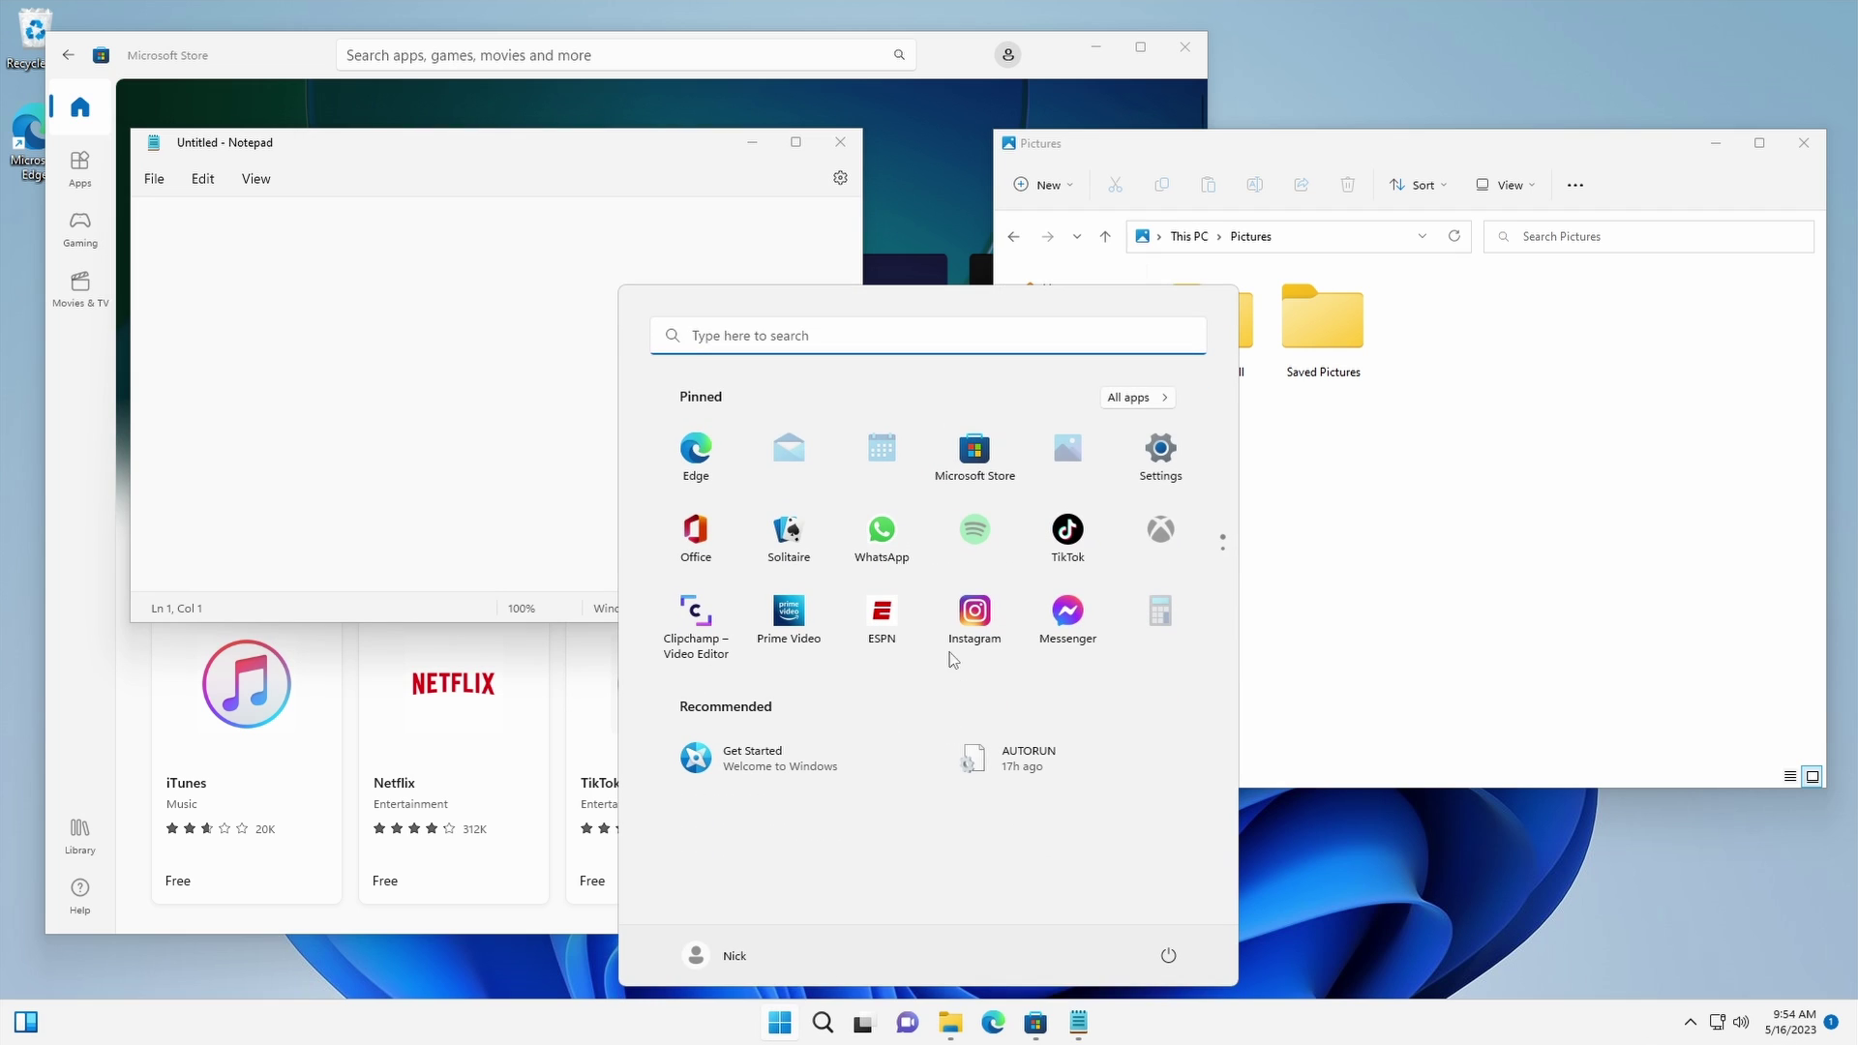
{"action": "left_click", "coordinate": [1132, 397]}
{"action": "scroll", "coordinate": [885, 635], "scroll_direction": "down", "scroll_amount": 4}
{"action": "scroll", "coordinate": [886, 634], "scroll_direction": "down", "scroll_amount": 4}
{"action": "scroll", "coordinate": [885, 634], "scroll_direction": "down", "scroll_amount": 4}
{"action": "scroll", "coordinate": [887, 635], "scroll_direction": "down", "scroll_amount": 3}
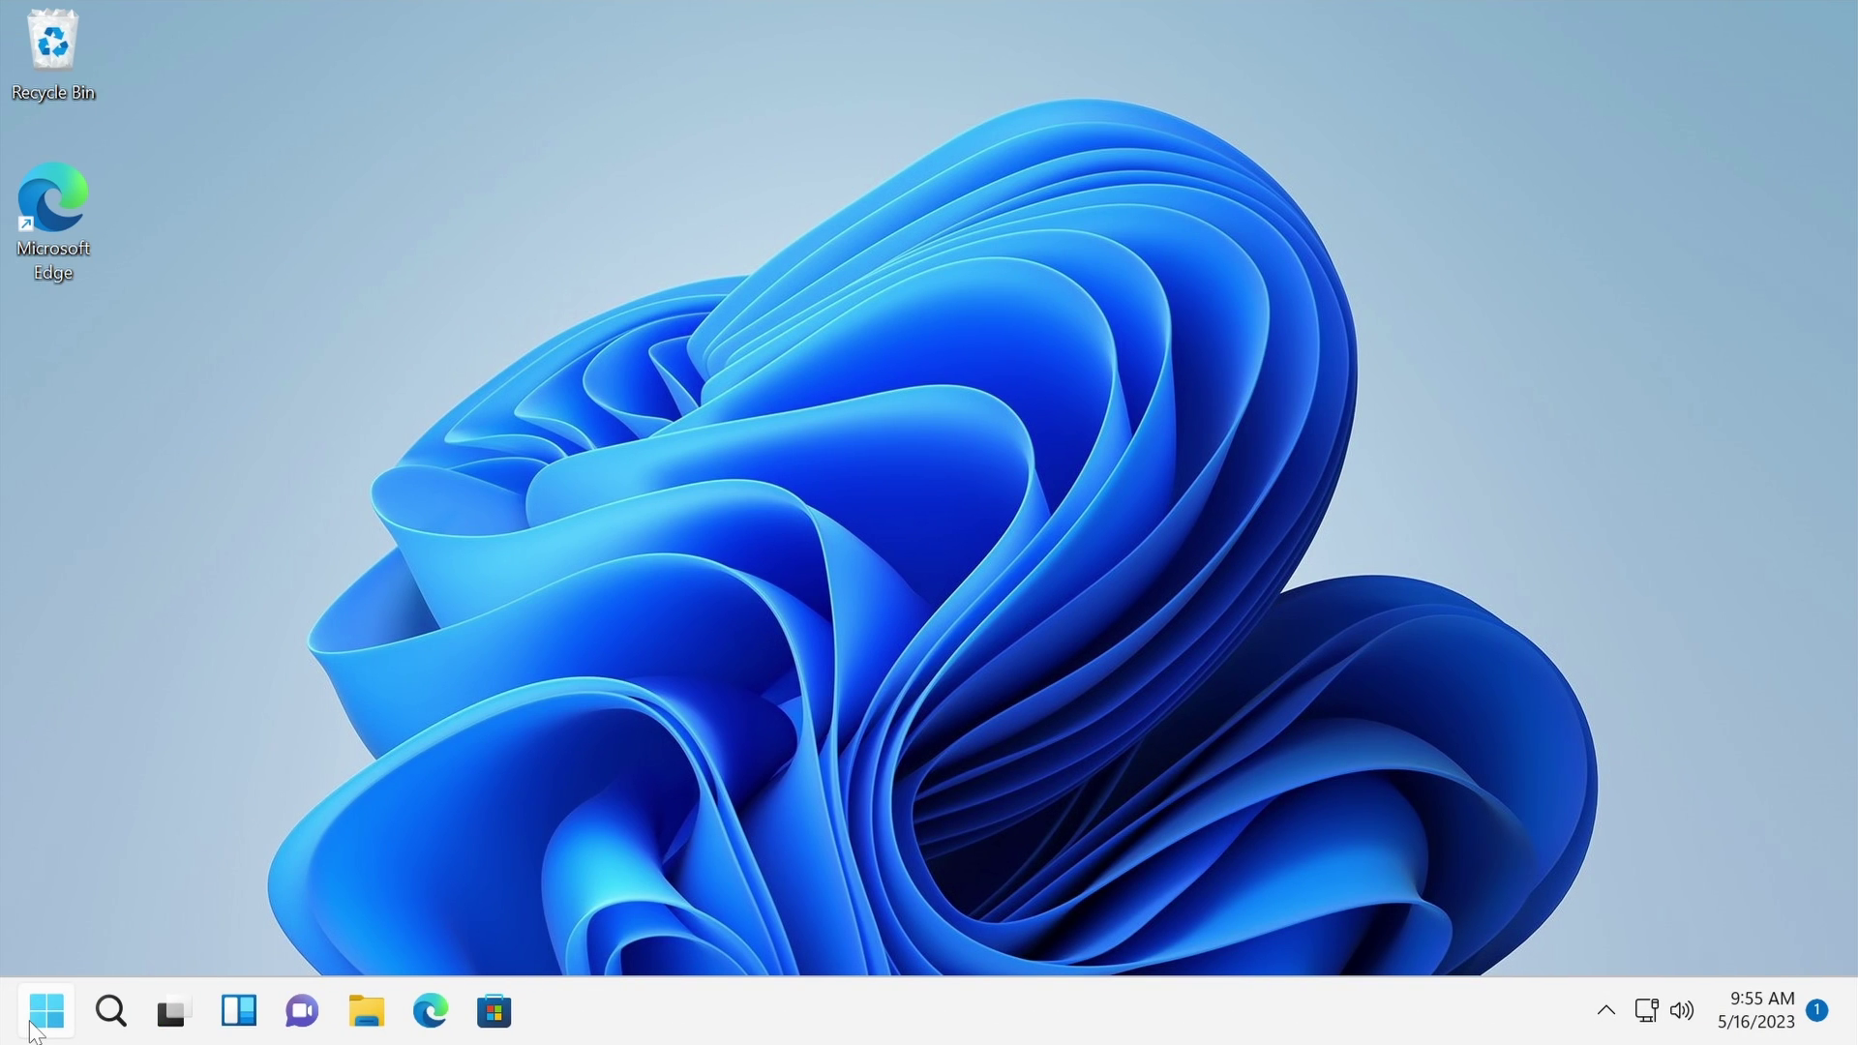
{"action": "left_click", "coordinate": [45, 1012]}
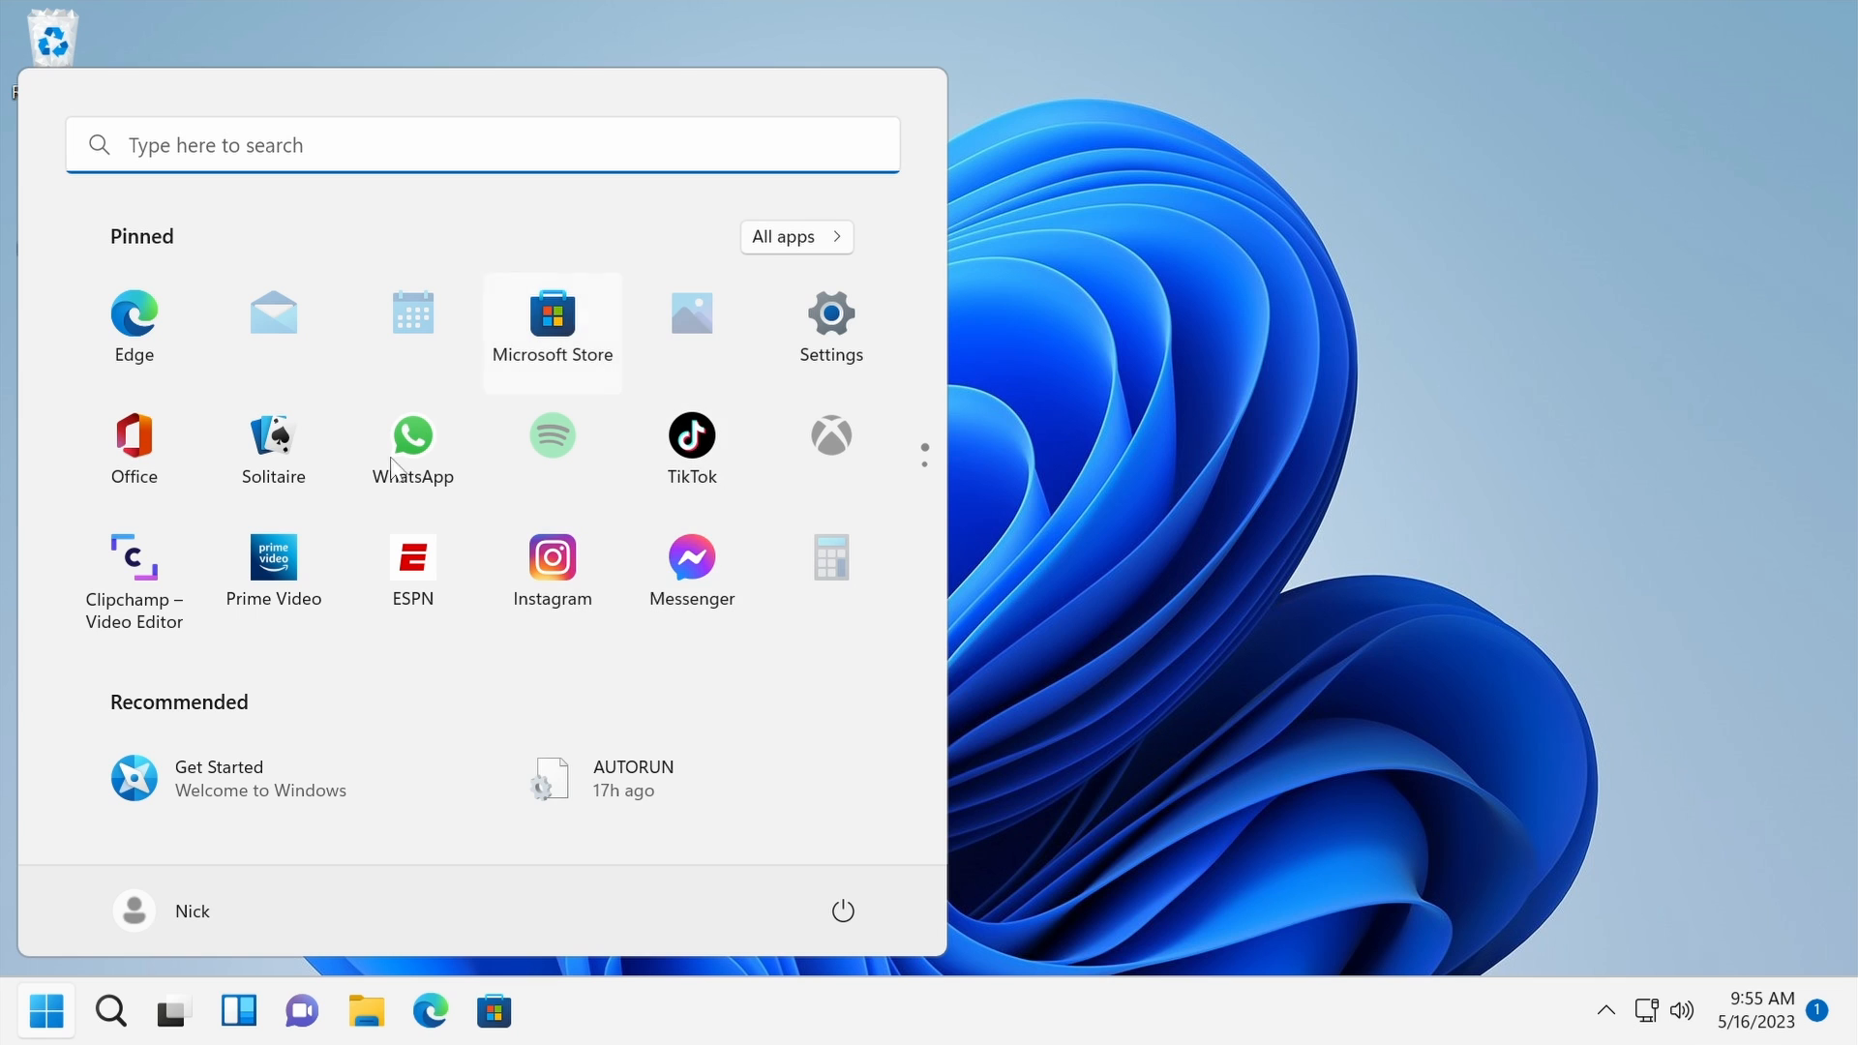
{"action": "type", "text": "settings"}
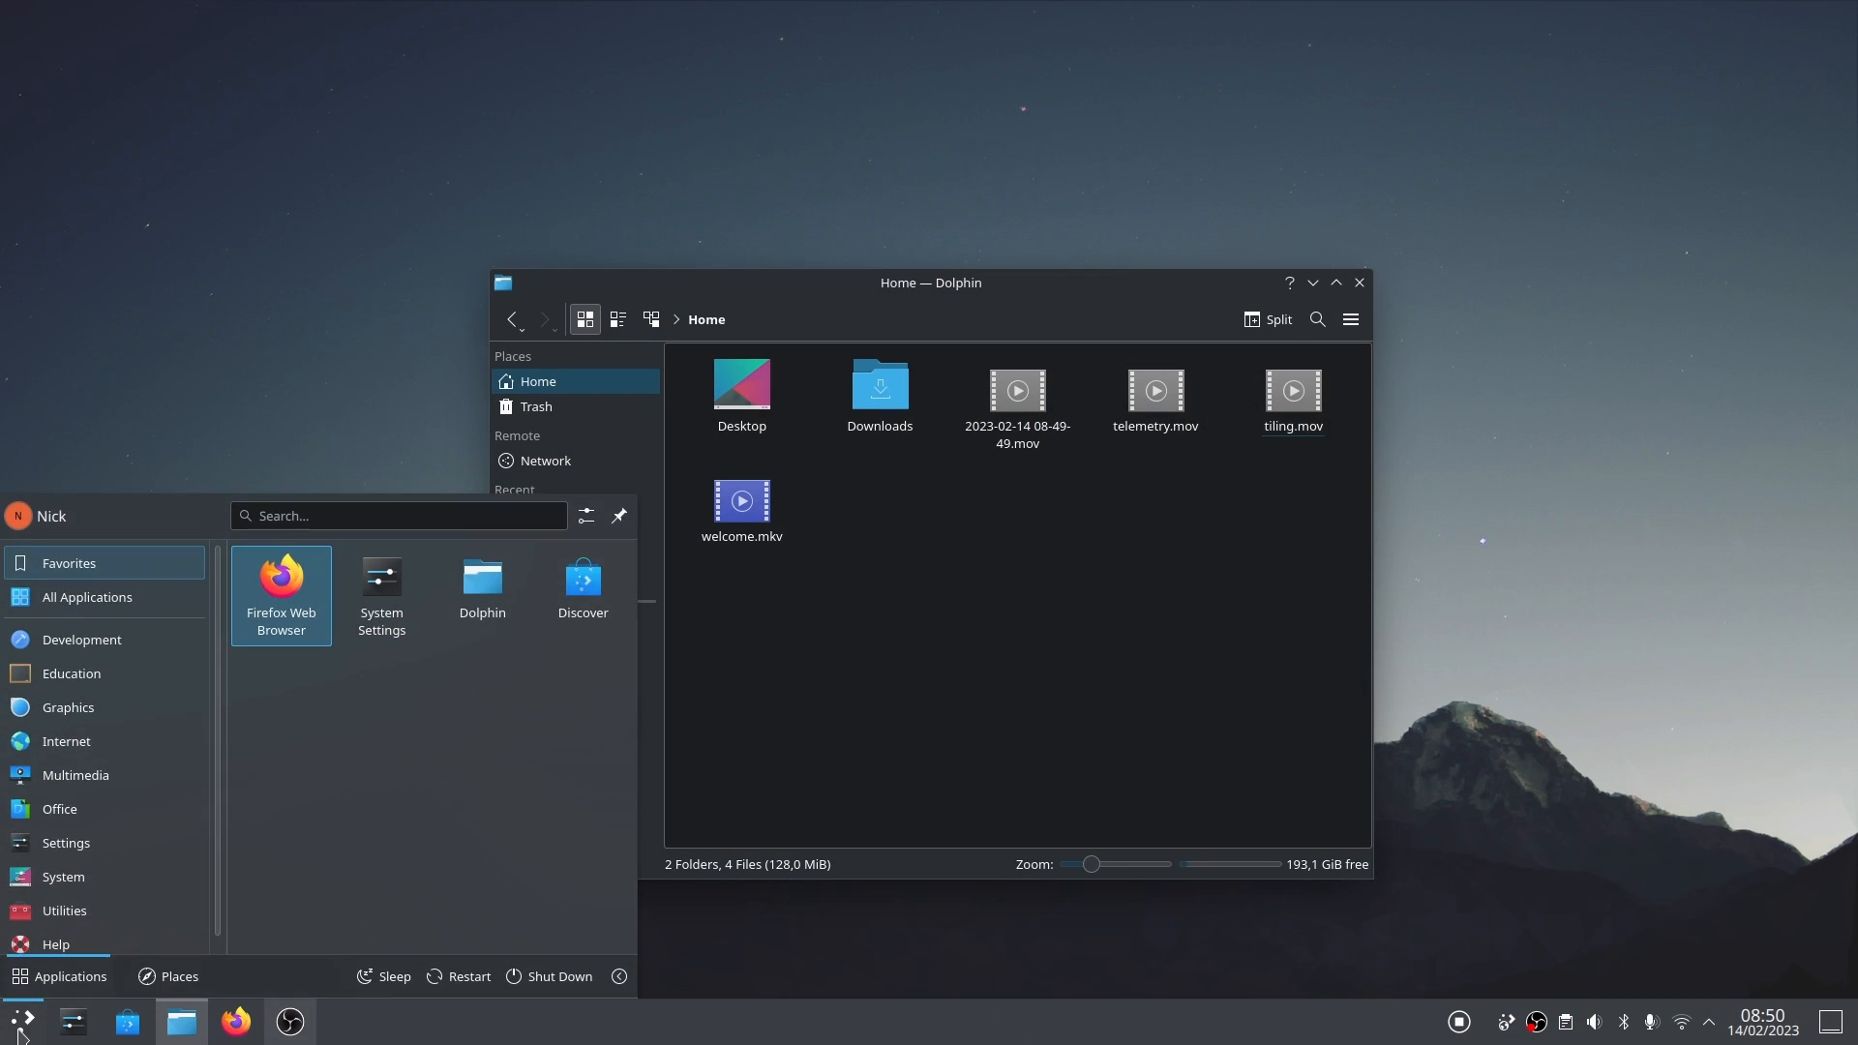
{"action": "scroll", "coordinate": [168, 778], "scroll_direction": "down", "scroll_amount": 1}
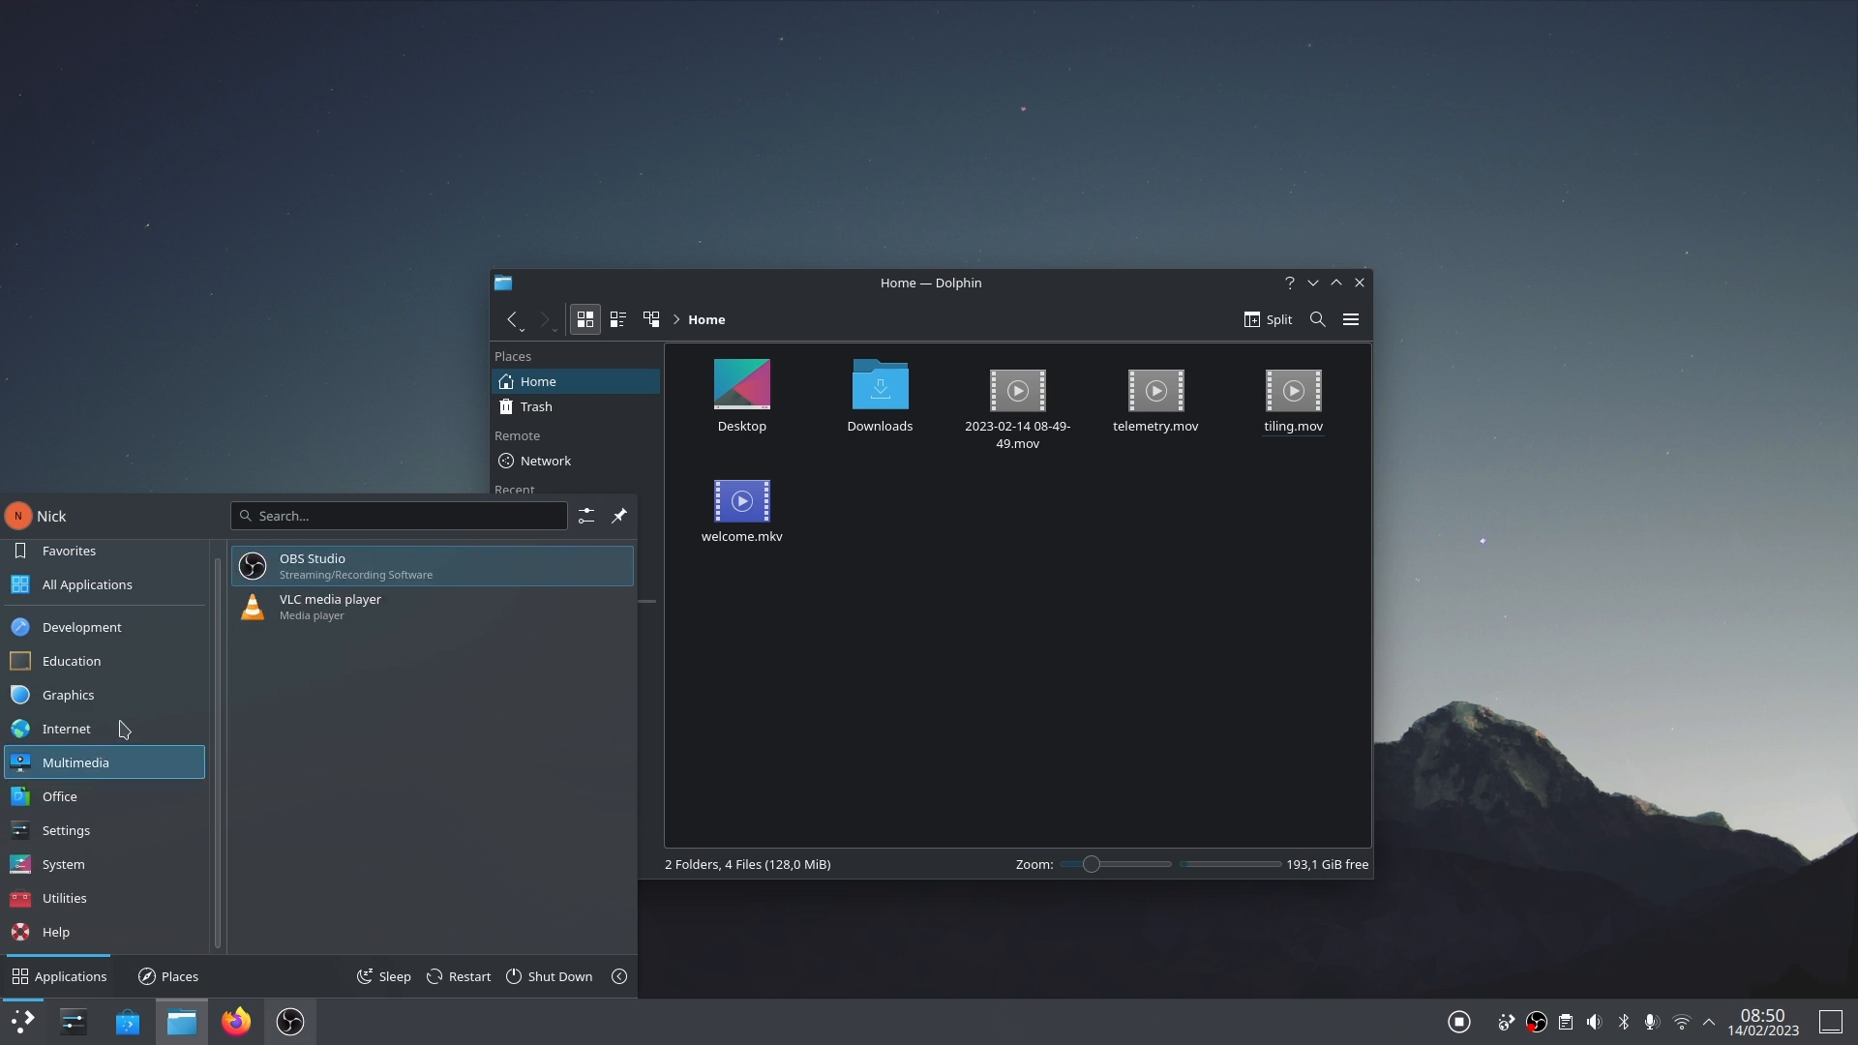
{"action": "scroll", "coordinate": [124, 595], "scroll_direction": "up", "scroll_amount": 1}
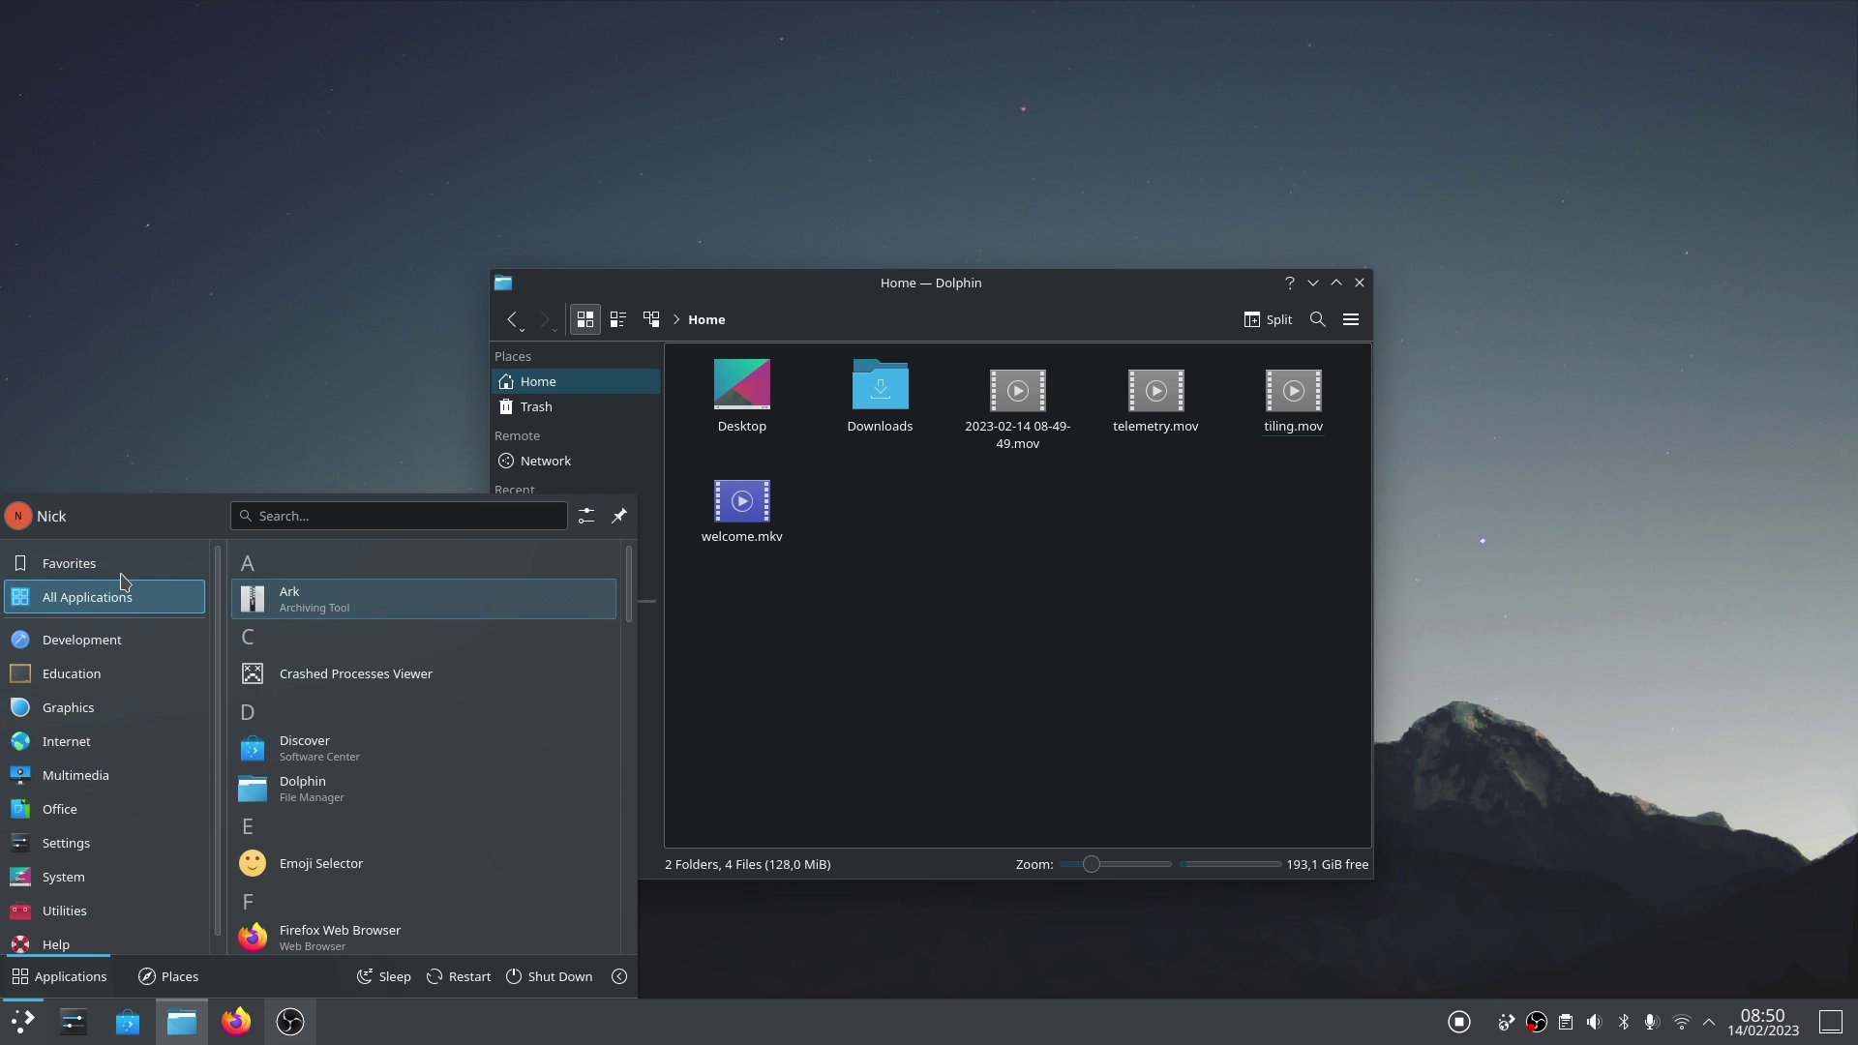
Close the KDE Plasma application launcher by clicking on the desktop
{"action": "left_click", "coordinate": [873, 606]}
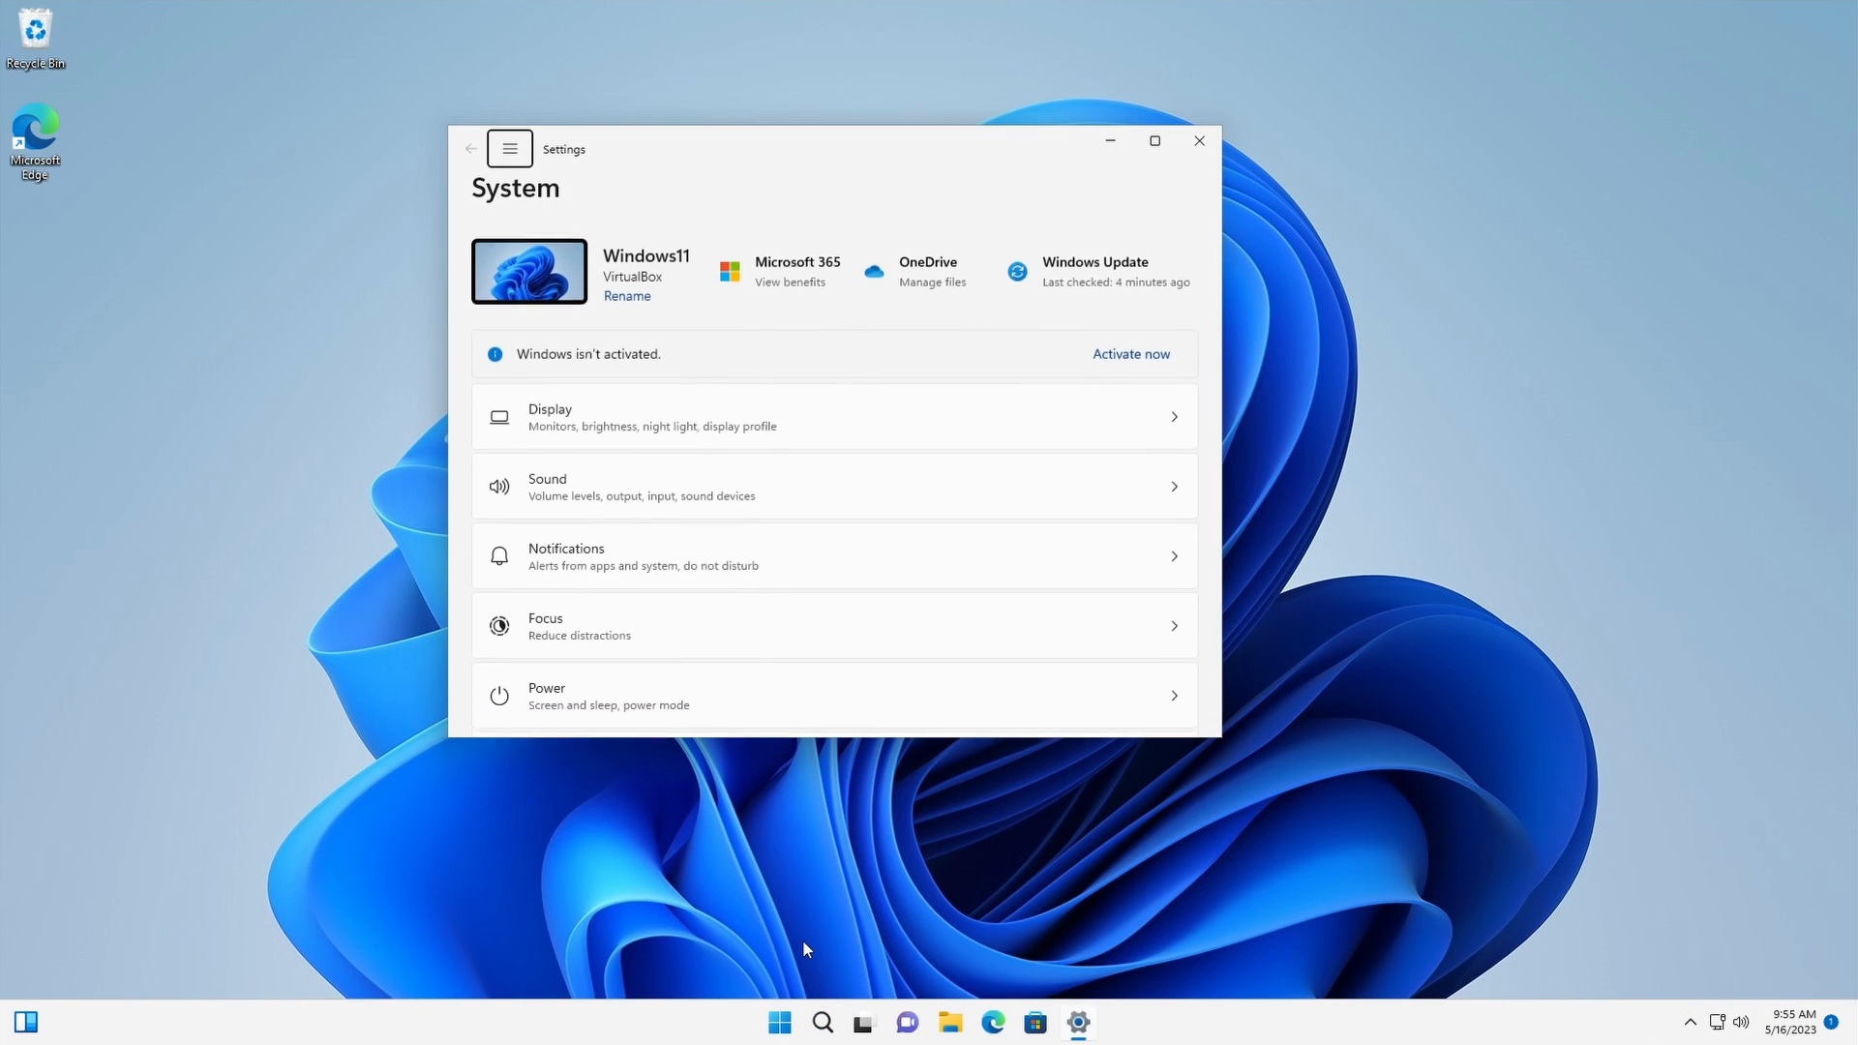
Launch Solitaire and then Microsoft 365 Office from the Start menu's pinned tiles
{"action": "left_click", "coordinate": [781, 1021]}
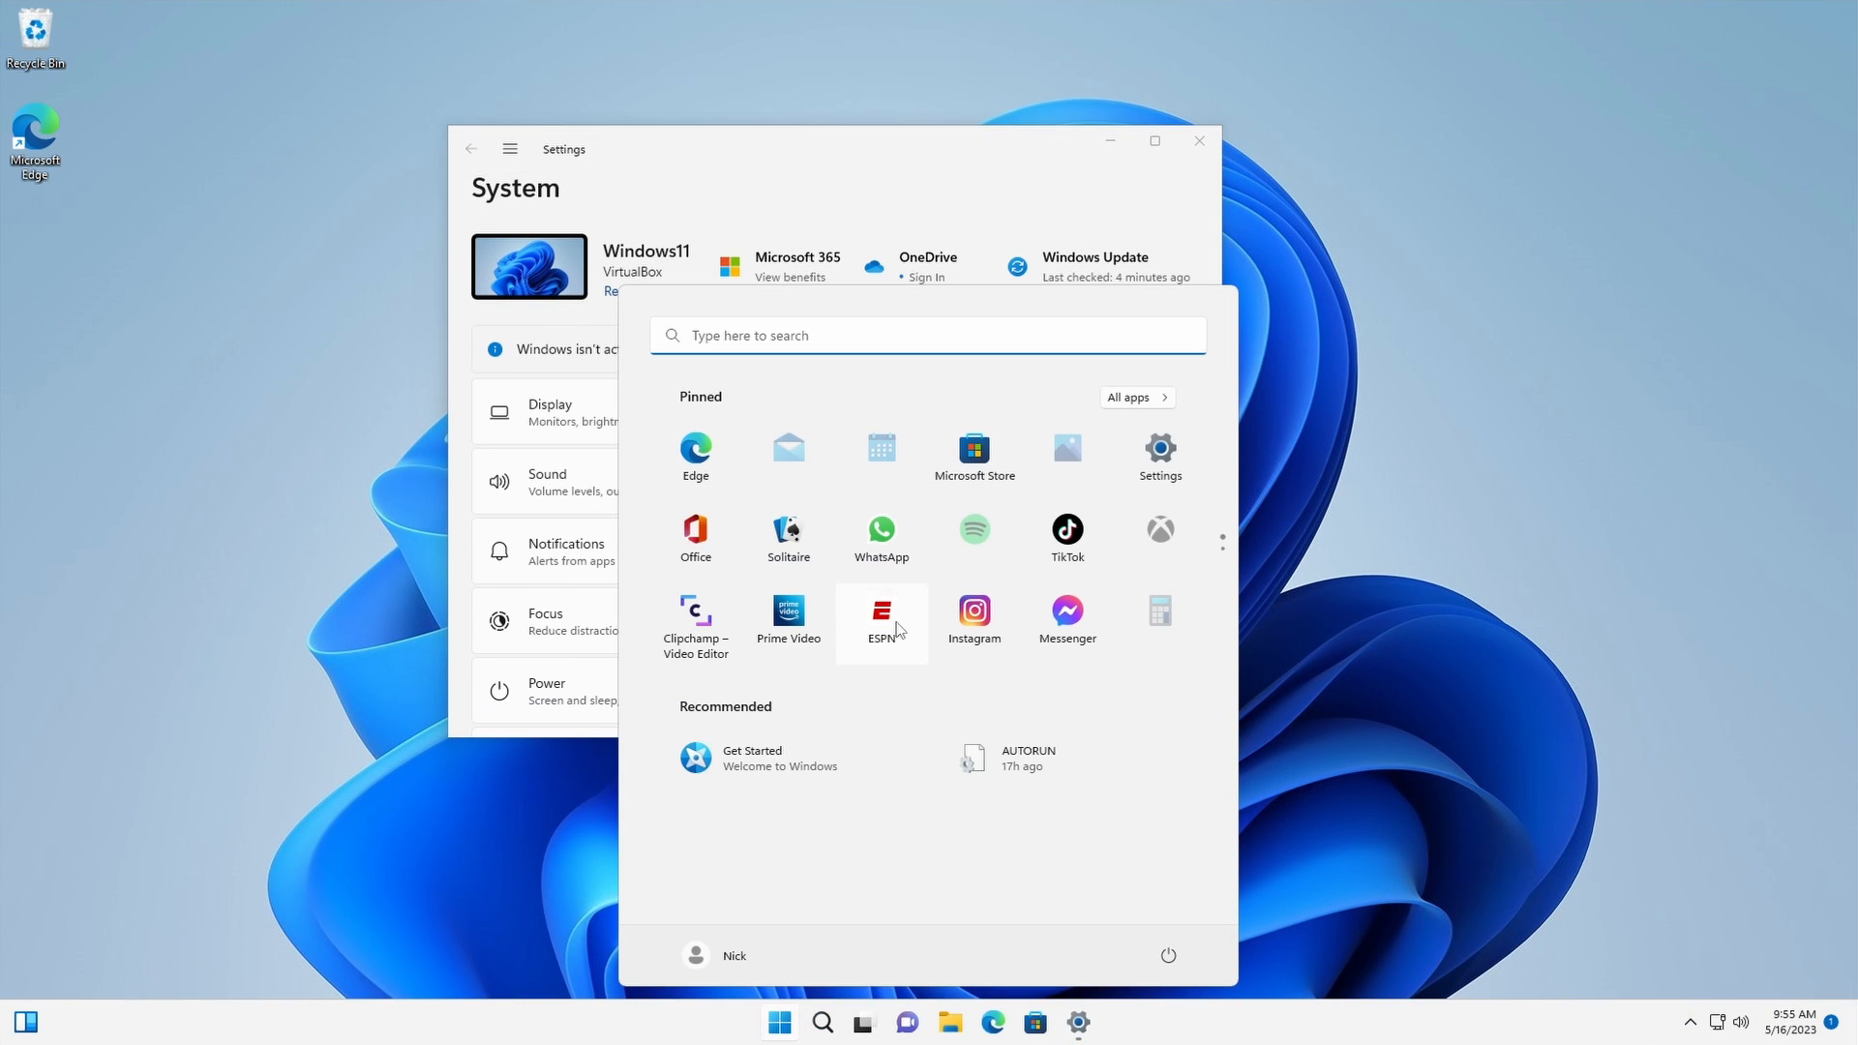
{"action": "left_click", "coordinate": [785, 540]}
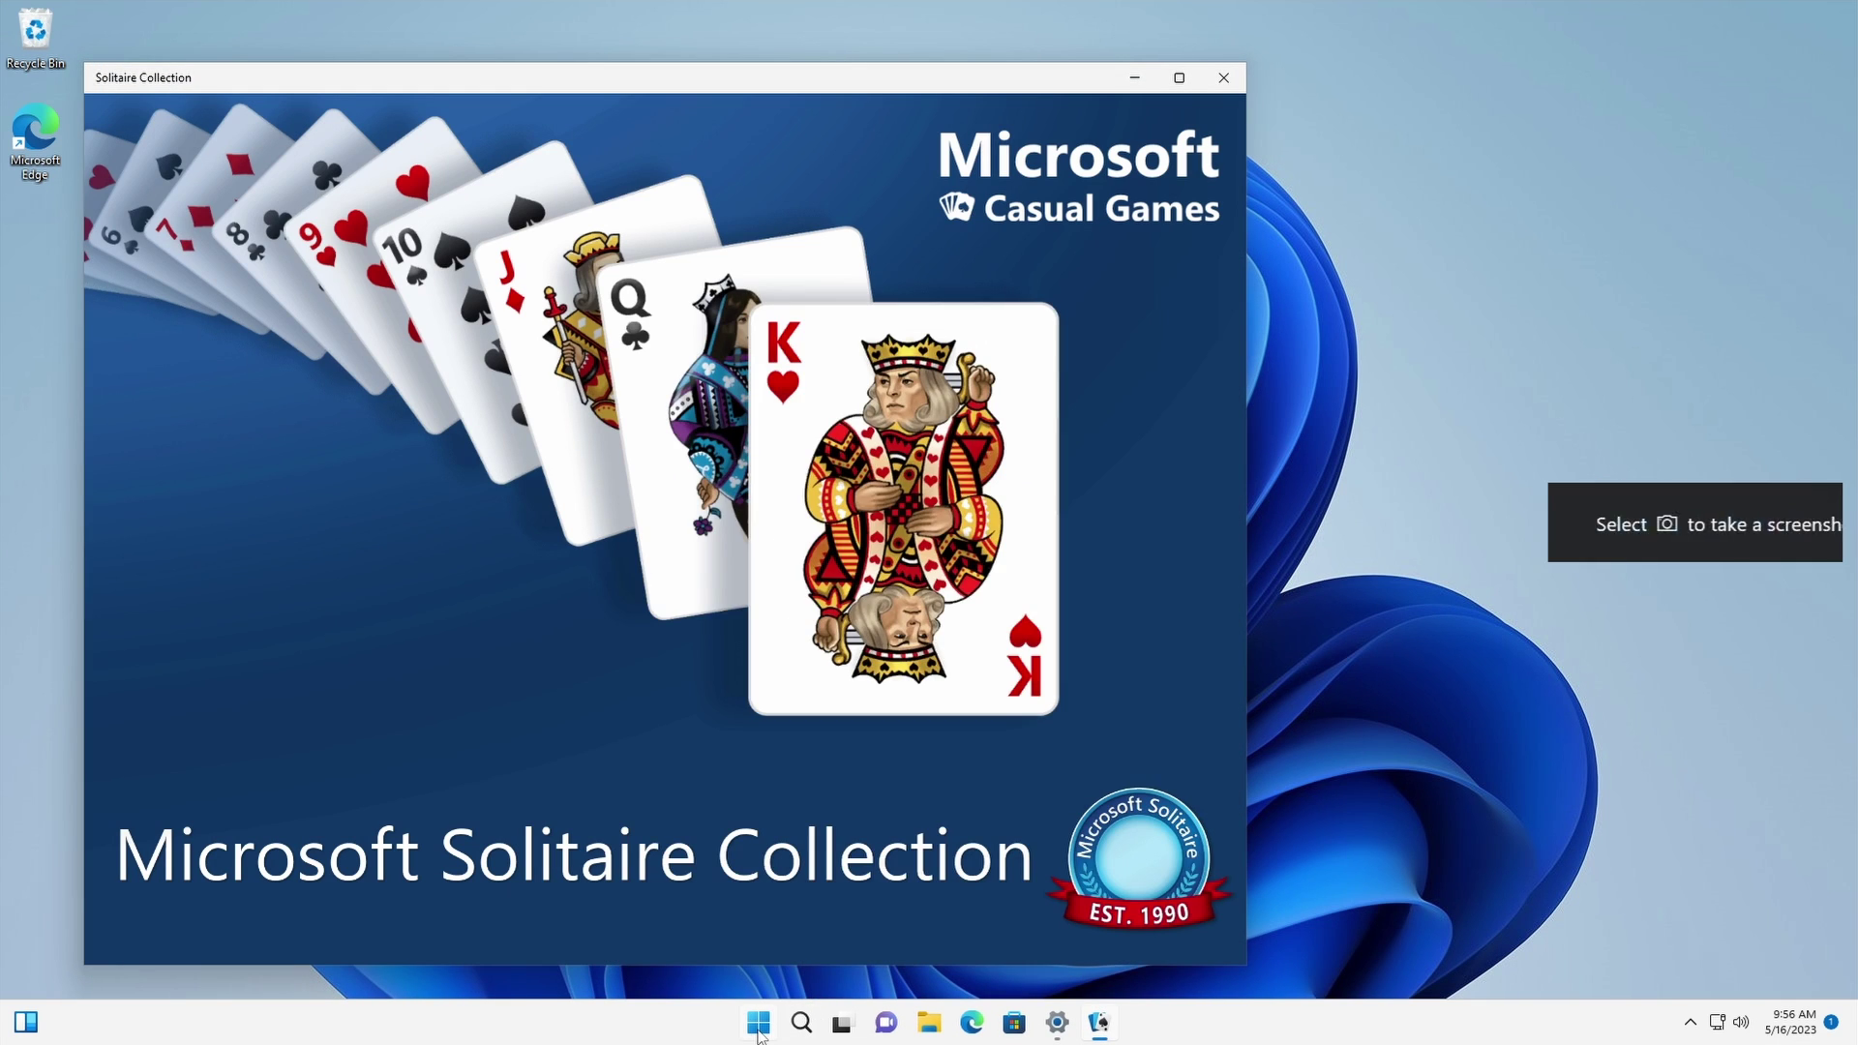
{"action": "left_click", "coordinate": [759, 1023]}
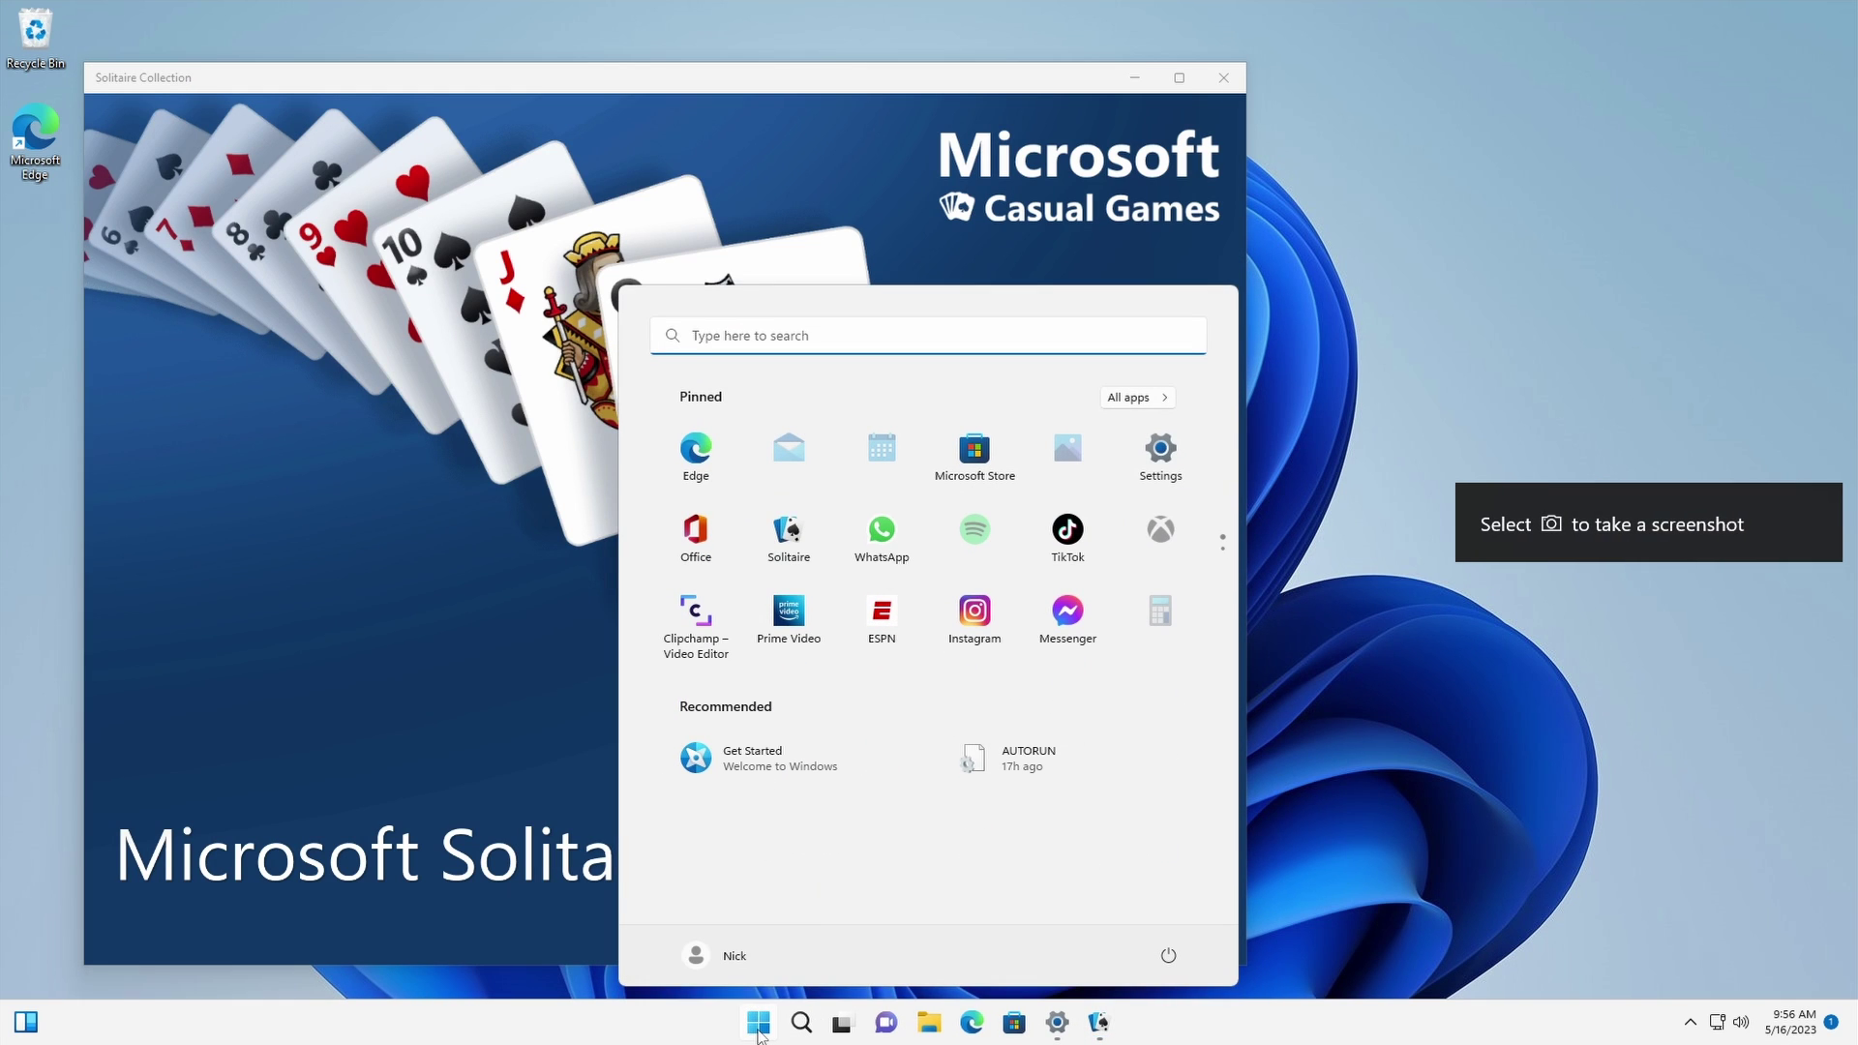
{"action": "left_click", "coordinate": [694, 537]}
{"action": "left_click", "coordinate": [740, 1027]}
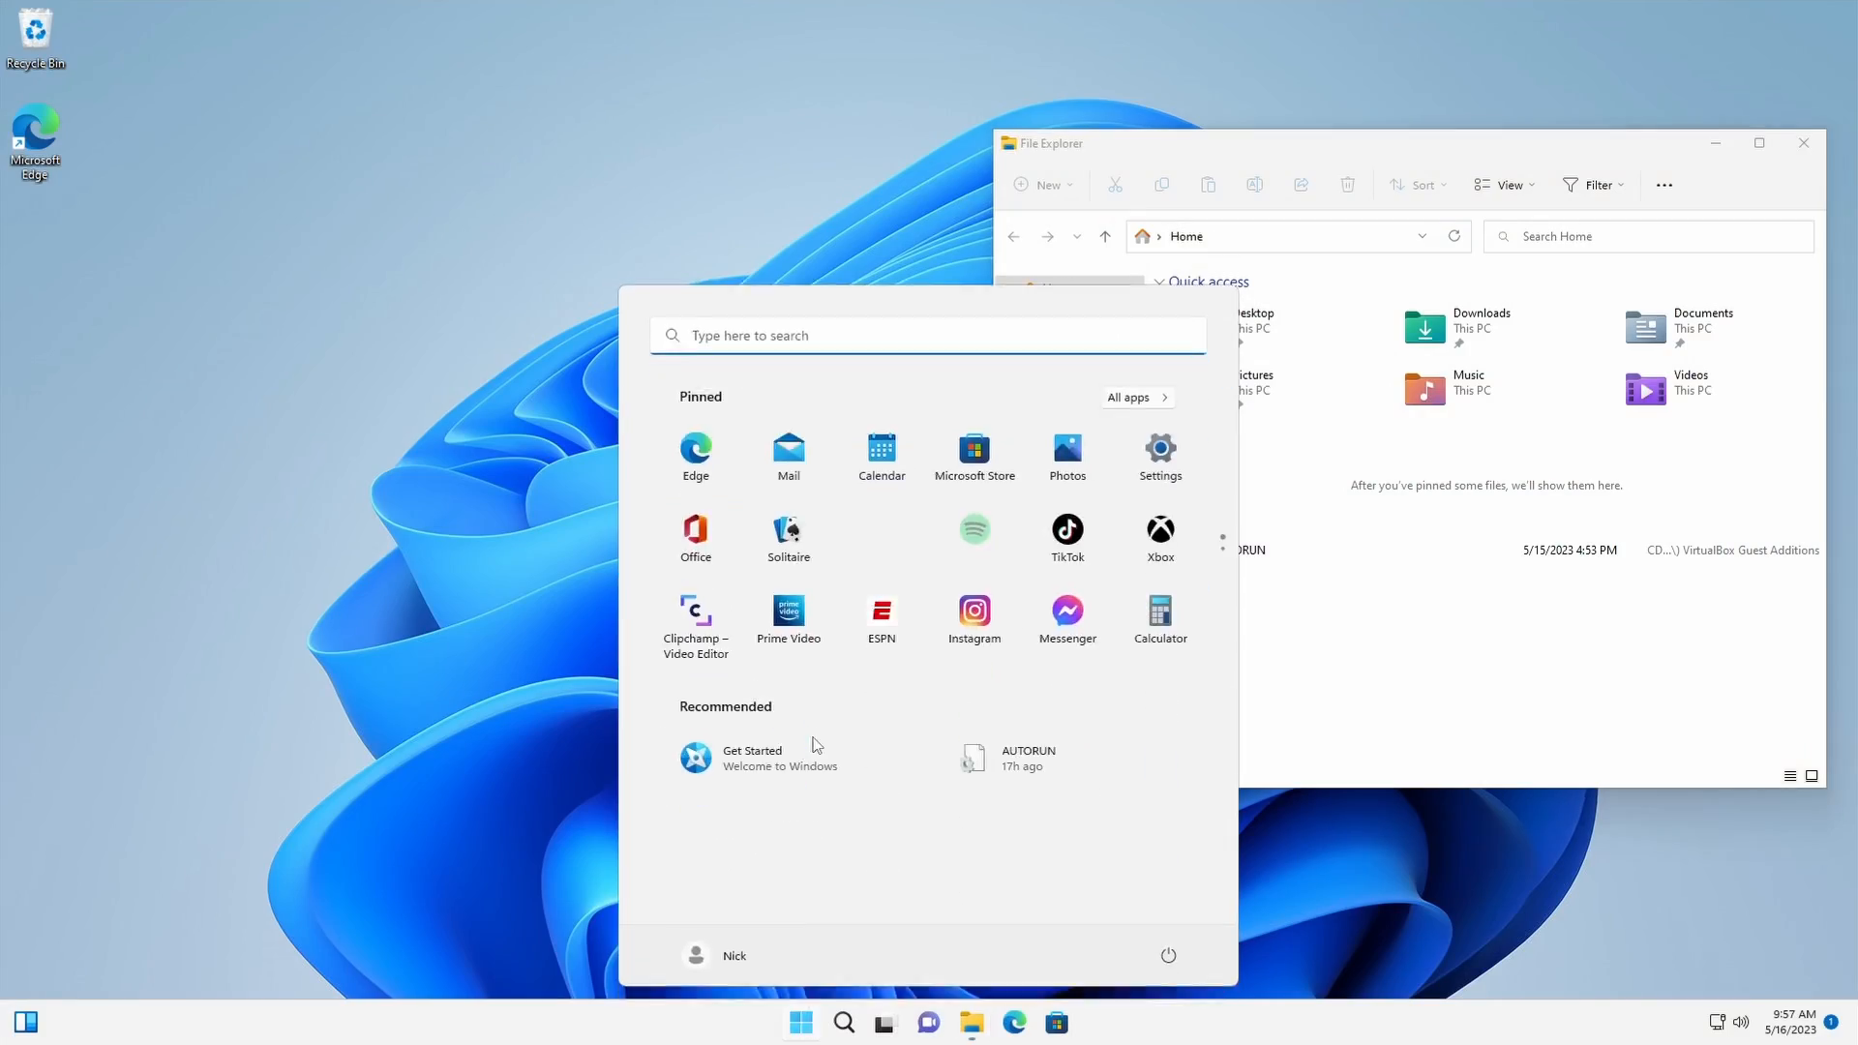
{"action": "key", "text": "super"}
{"action": "key", "text": "super"}
{"action": "key", "text": "super"}
{"action": "key", "text": "super"}
{"action": "key", "text": "super"}
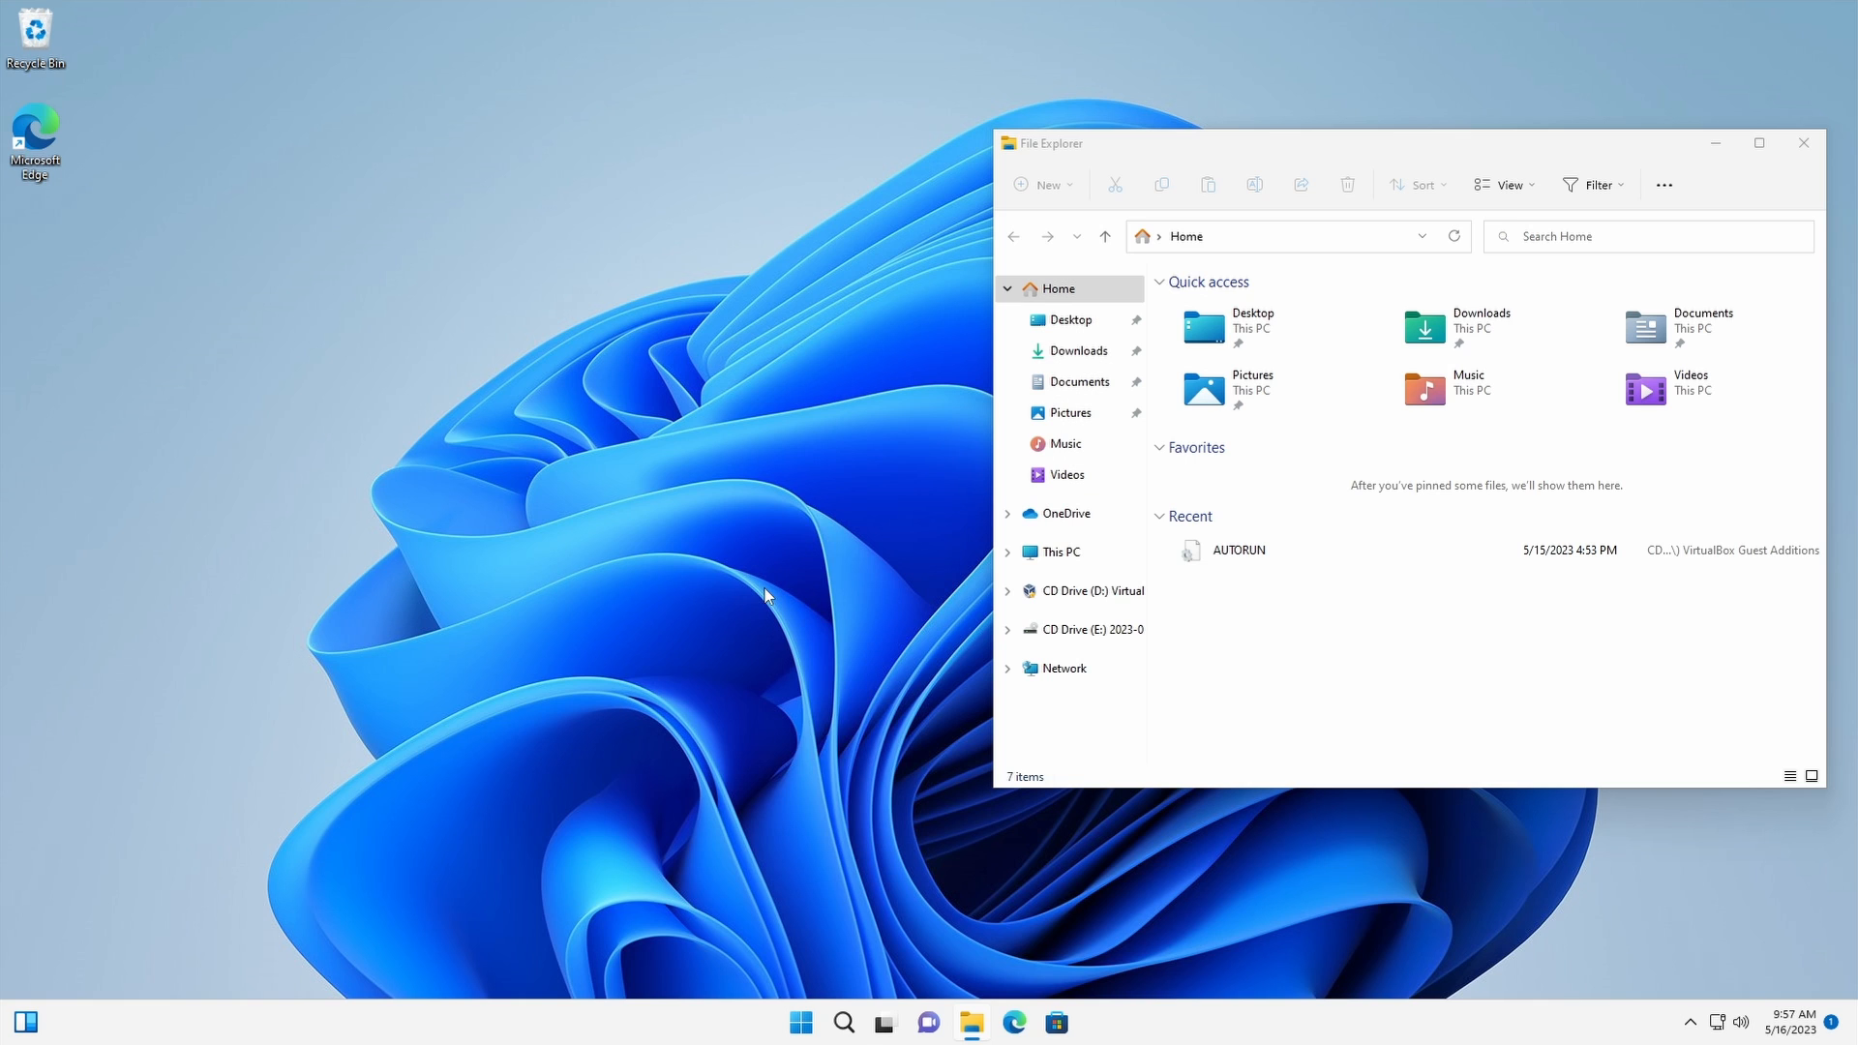
Reach Taskbar settings and set taskbar alignment to Left, testing Start with the Windows key
{"action": "key", "text": "super"}
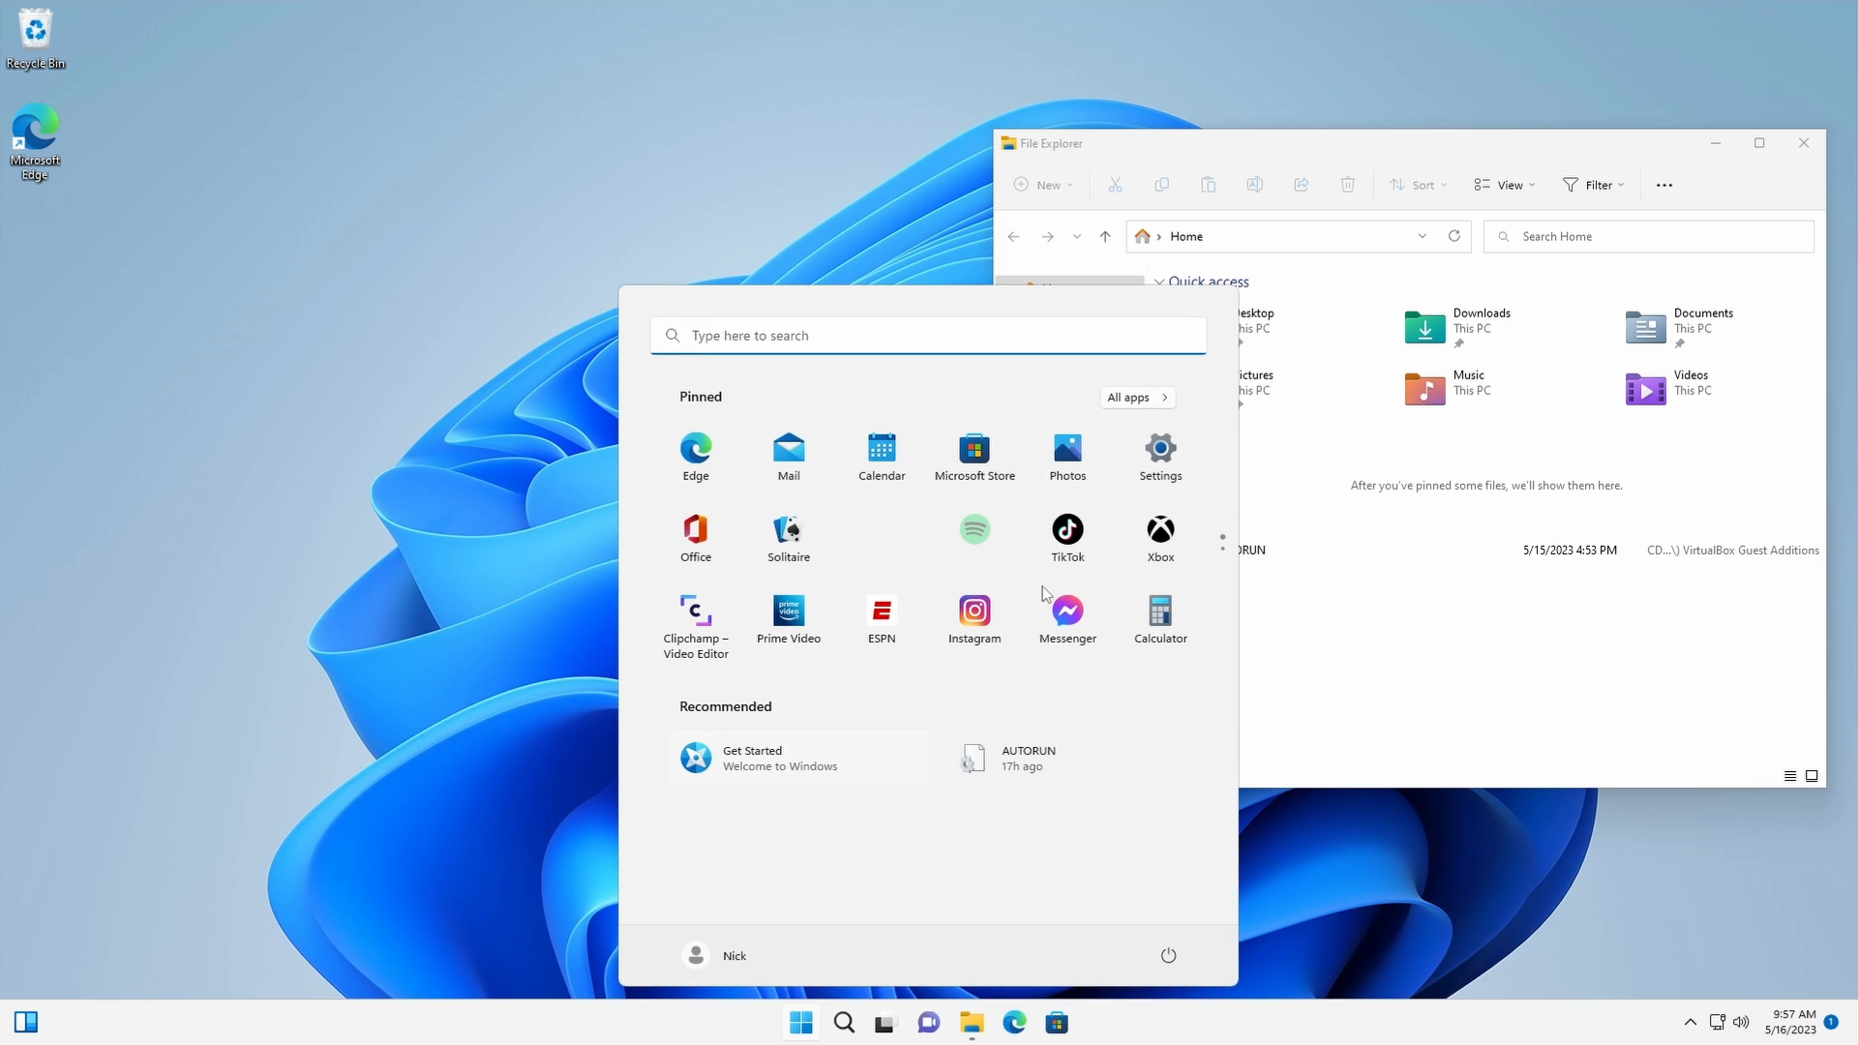
{"action": "left_click", "coordinate": [702, 980]}
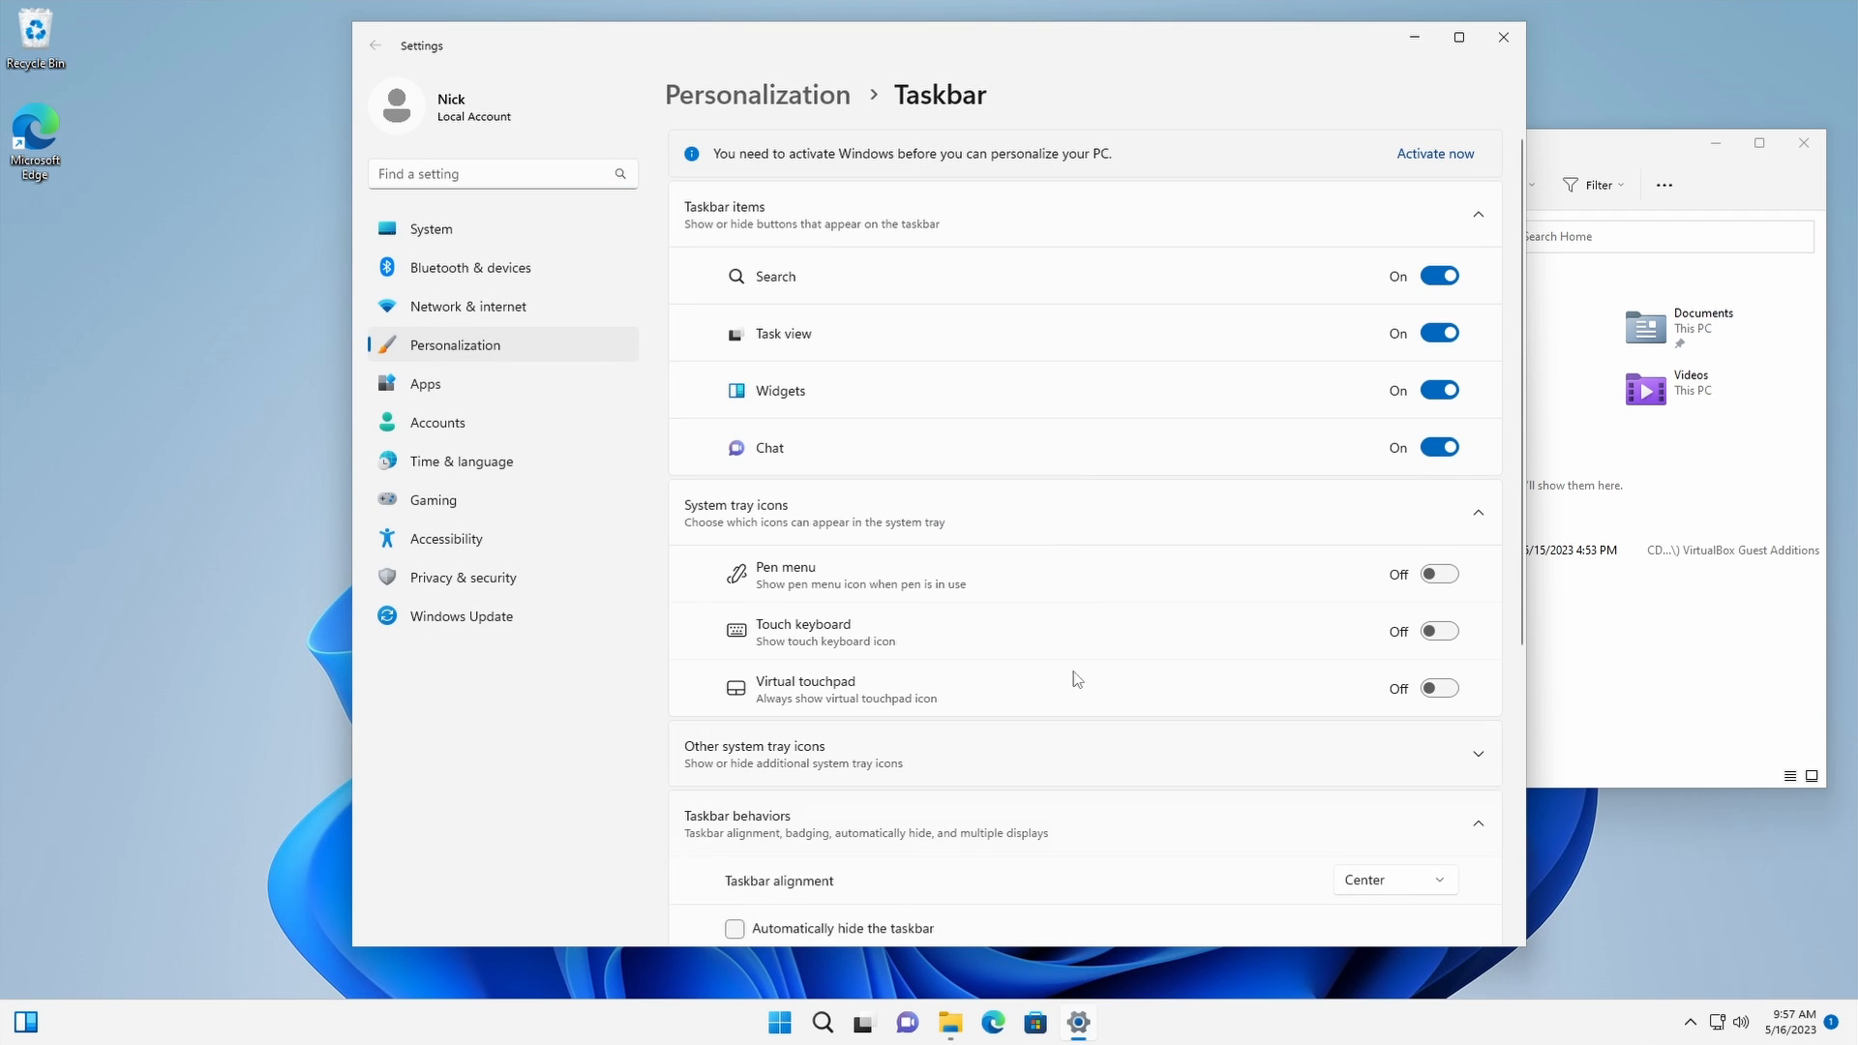
{"action": "scroll", "coordinate": [1308, 821], "scroll_direction": "down", "scroll_amount": 1}
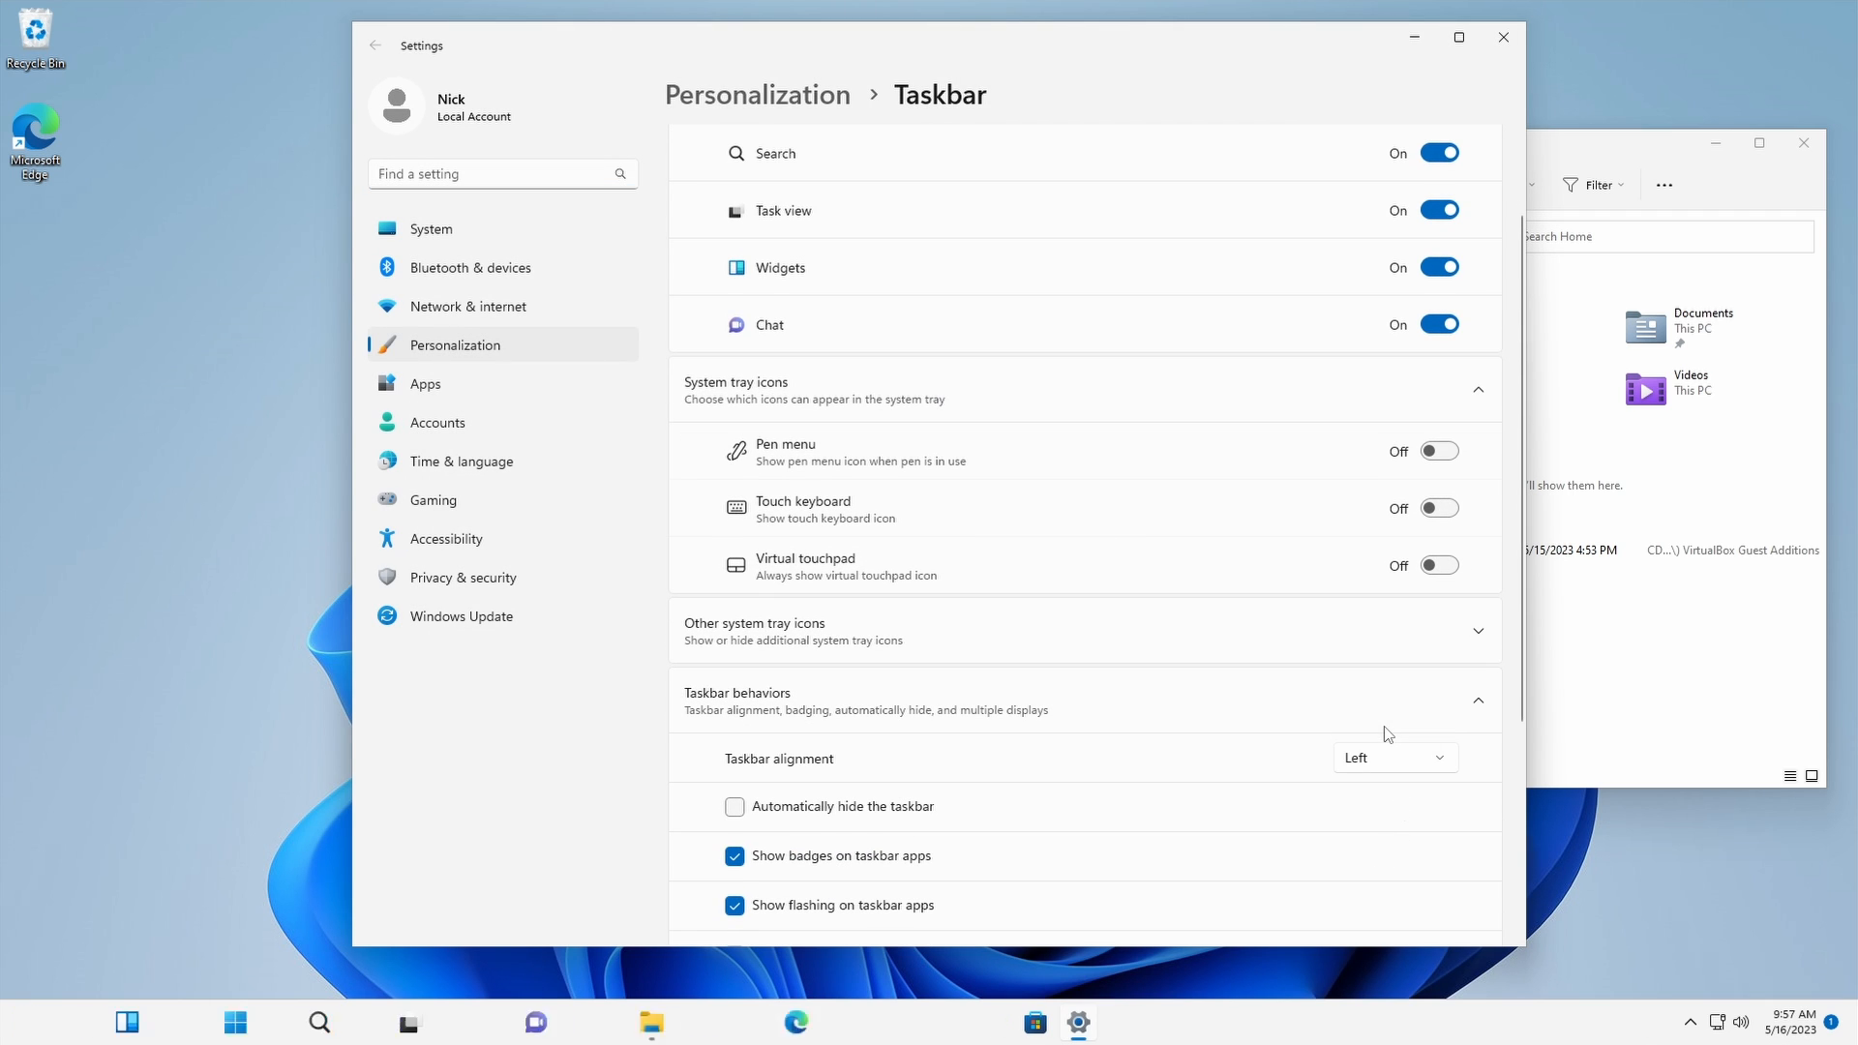
{"action": "key", "text": "super"}
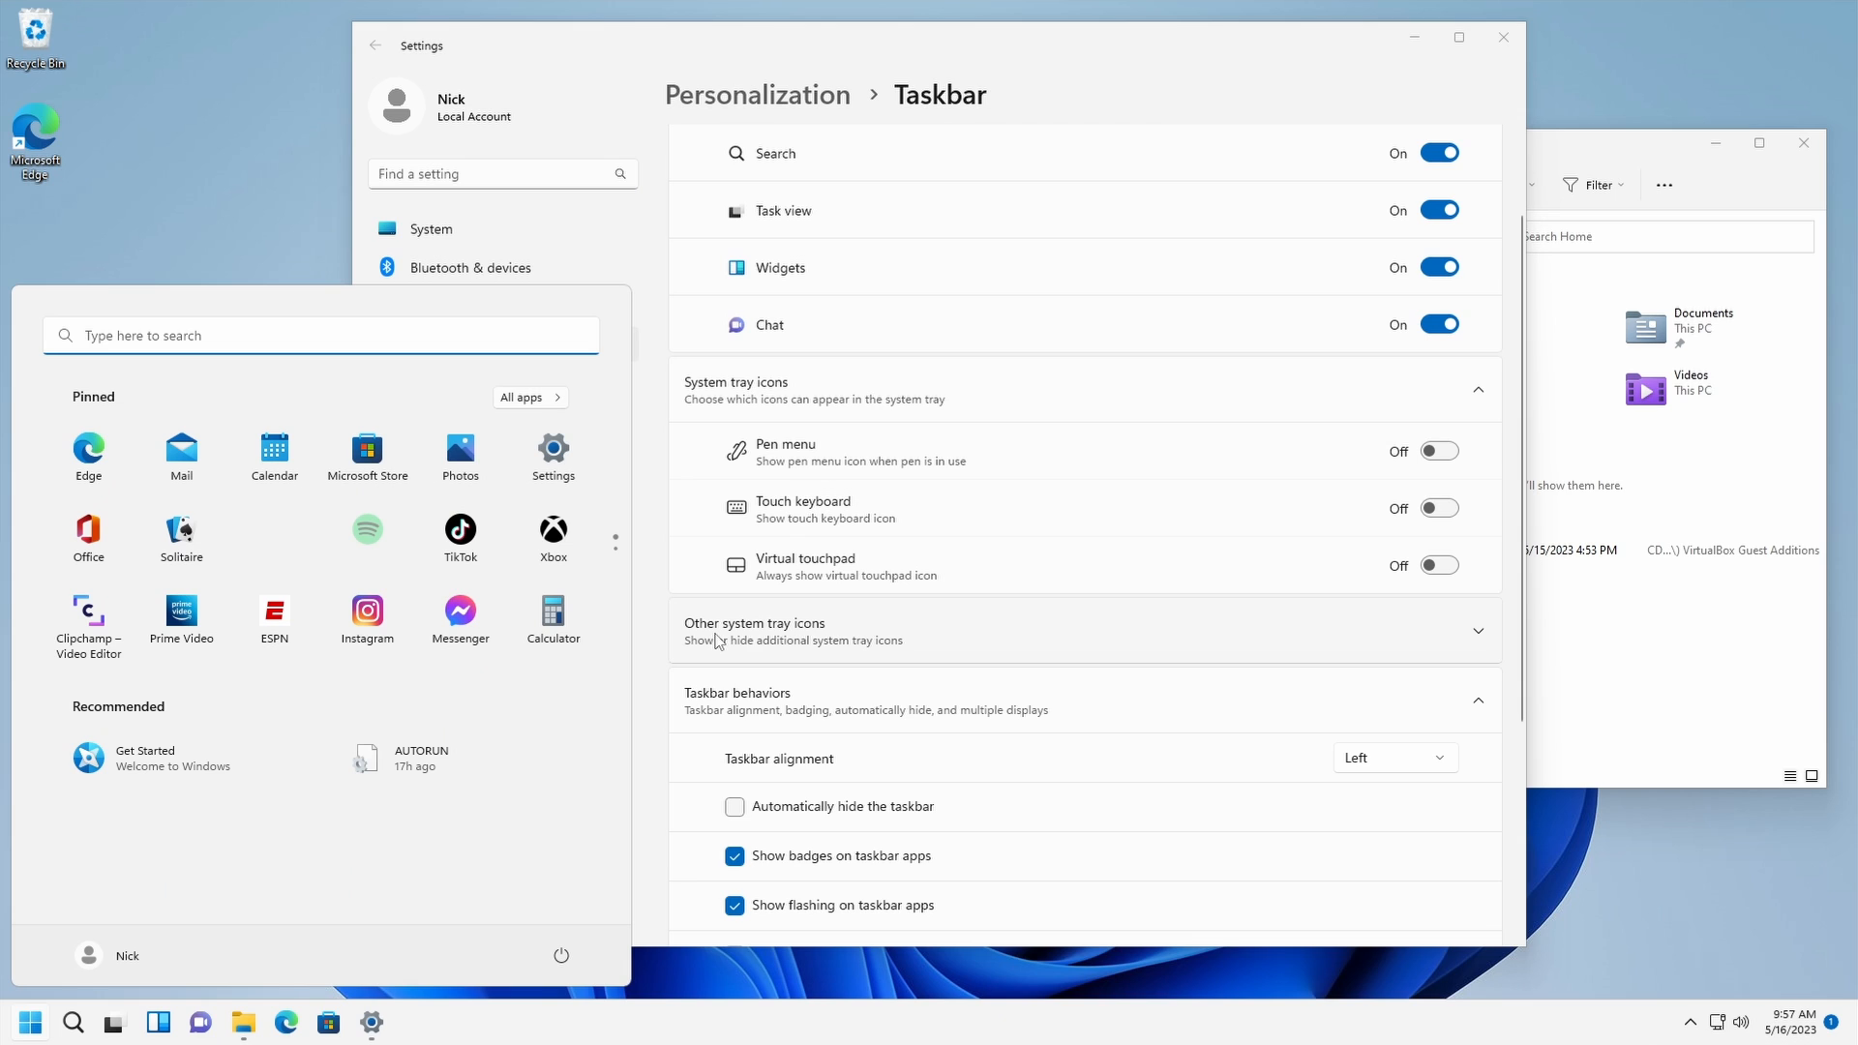
Bring File Explorer in front of Settings and toggle the Start menu with the Windows key
{"action": "left_click", "coordinate": [1124, 30]}
{"action": "left_click_drag", "start_coordinate": [1632, 154], "coordinate": [1535, 167]}
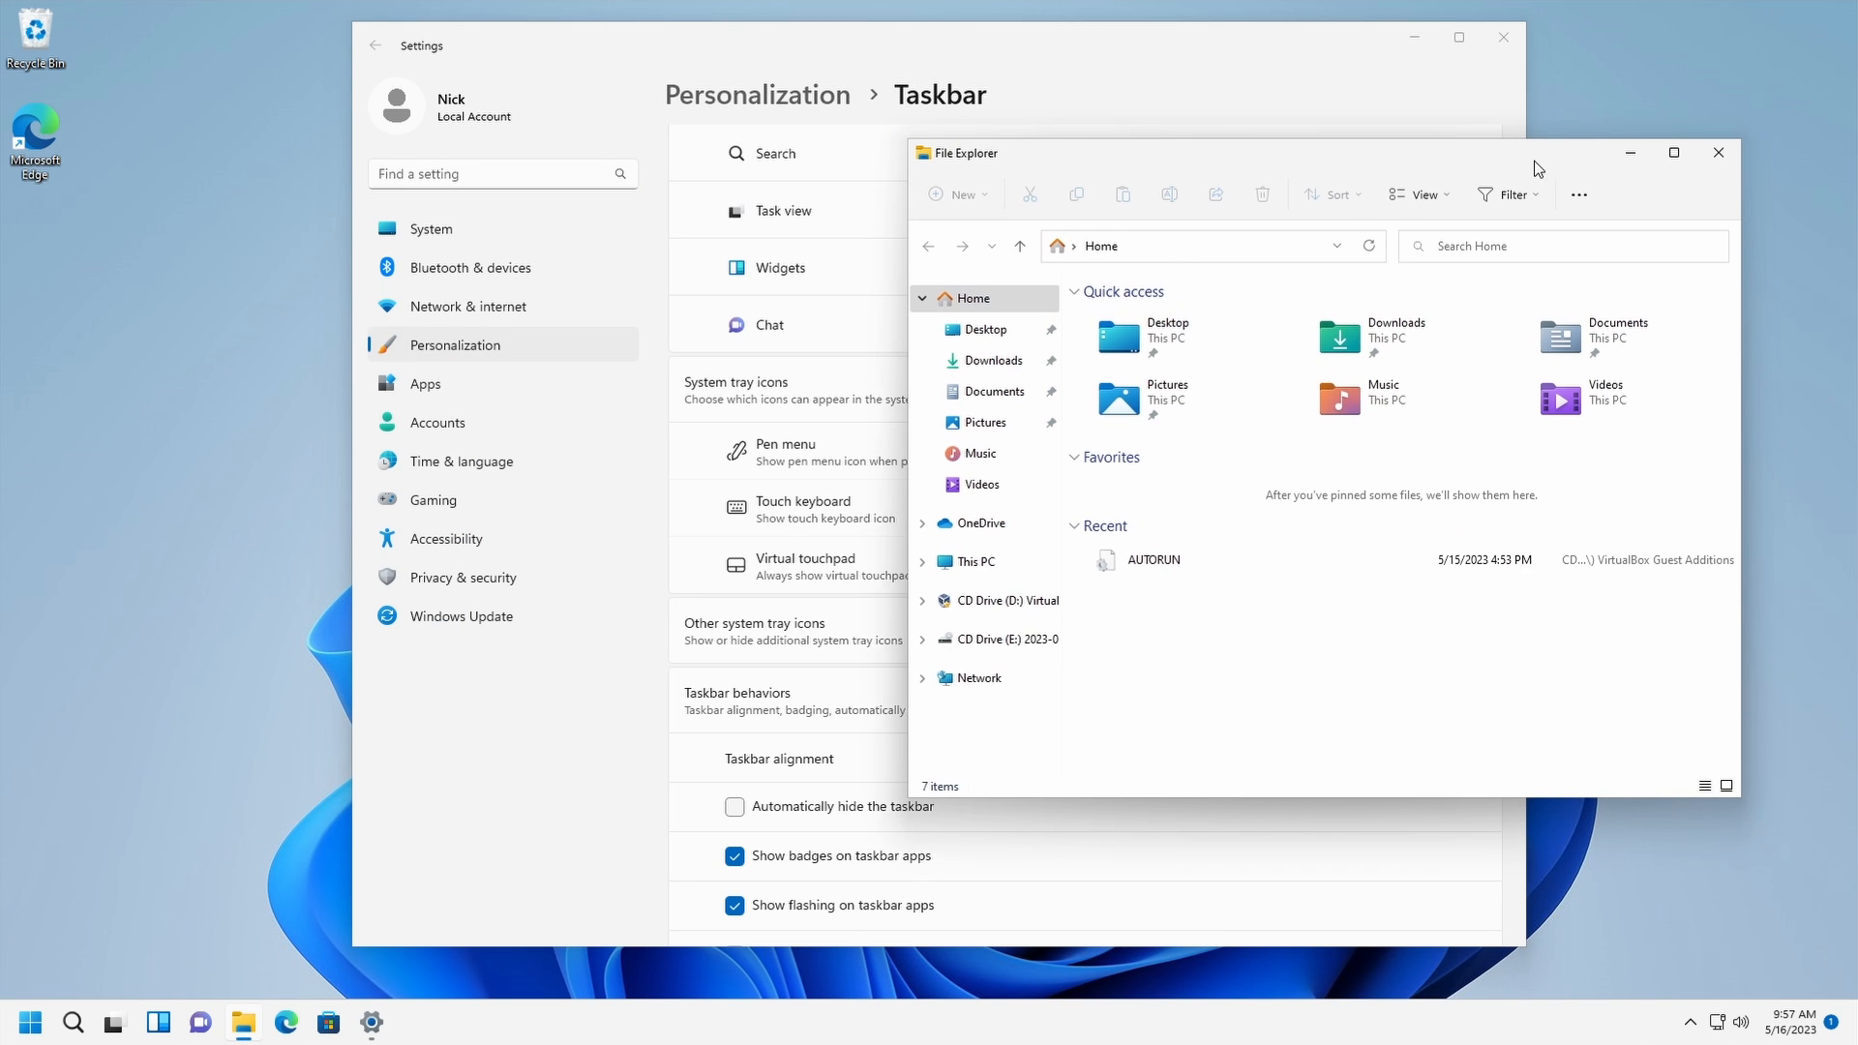
{"action": "key", "text": "super"}
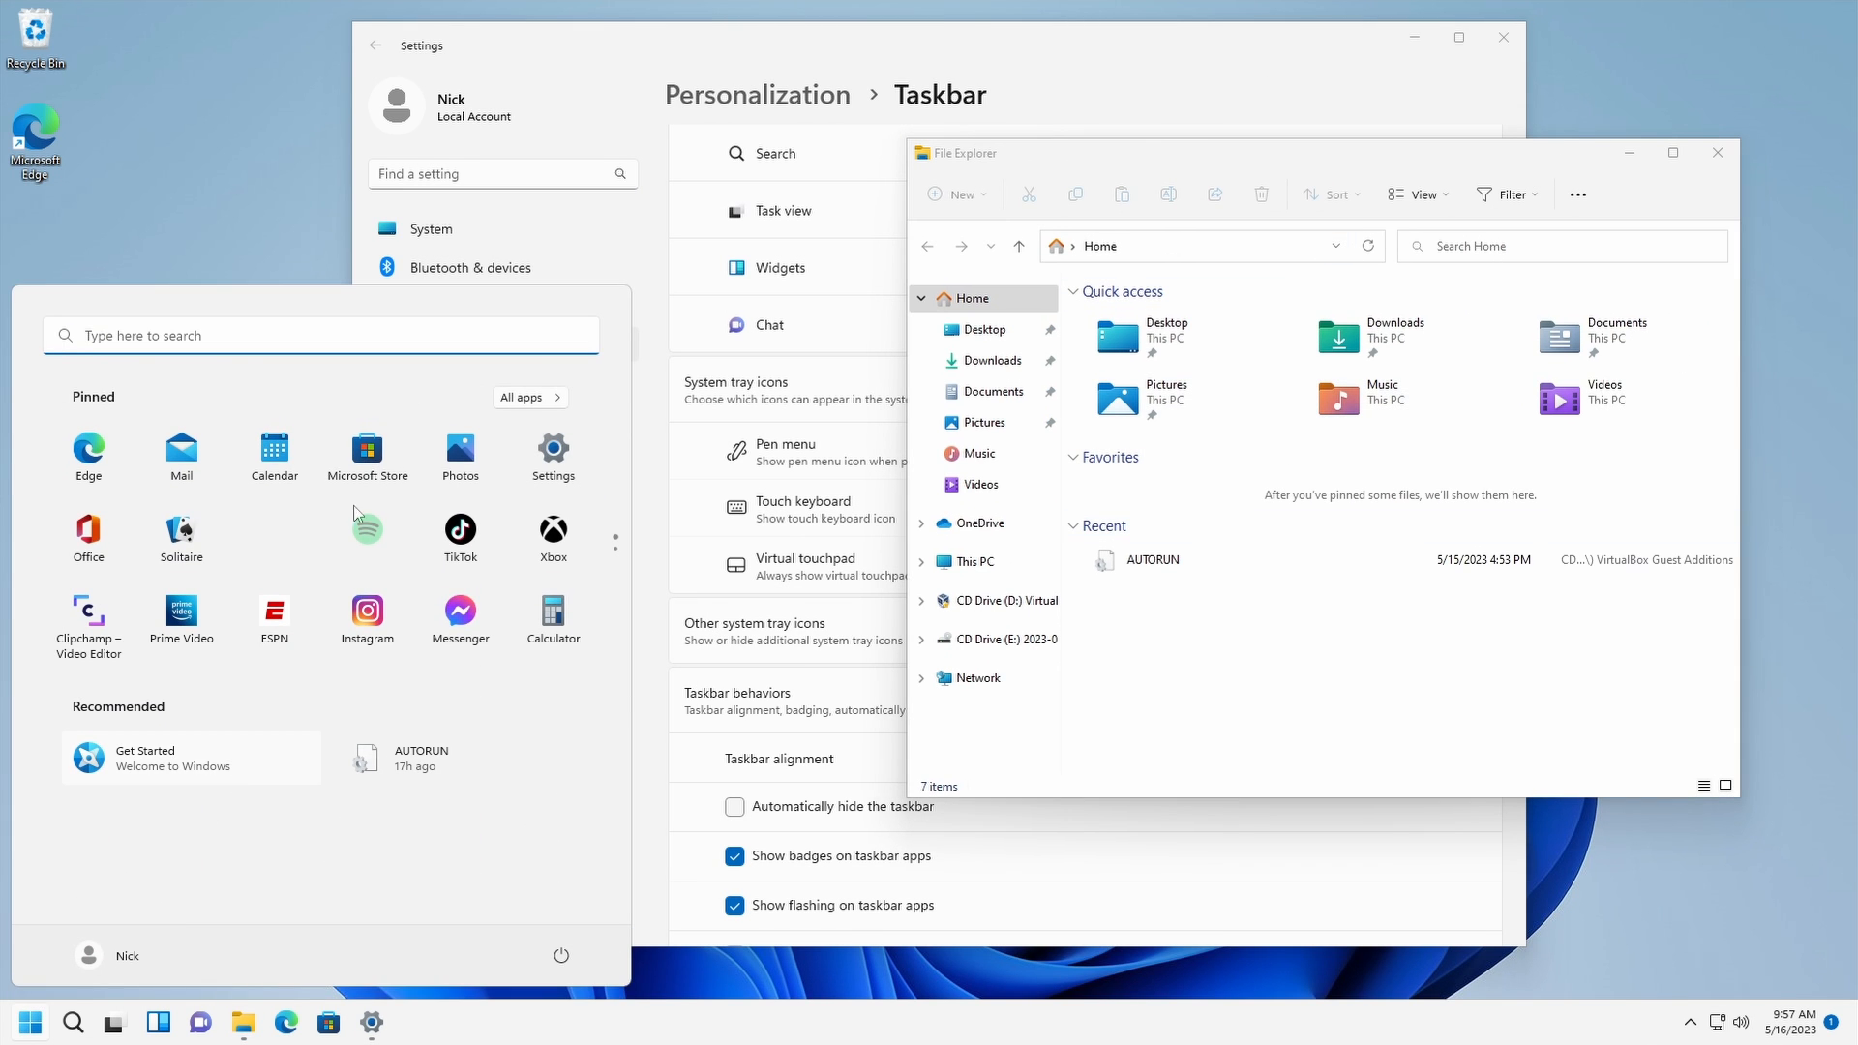
{"action": "key", "text": "super"}
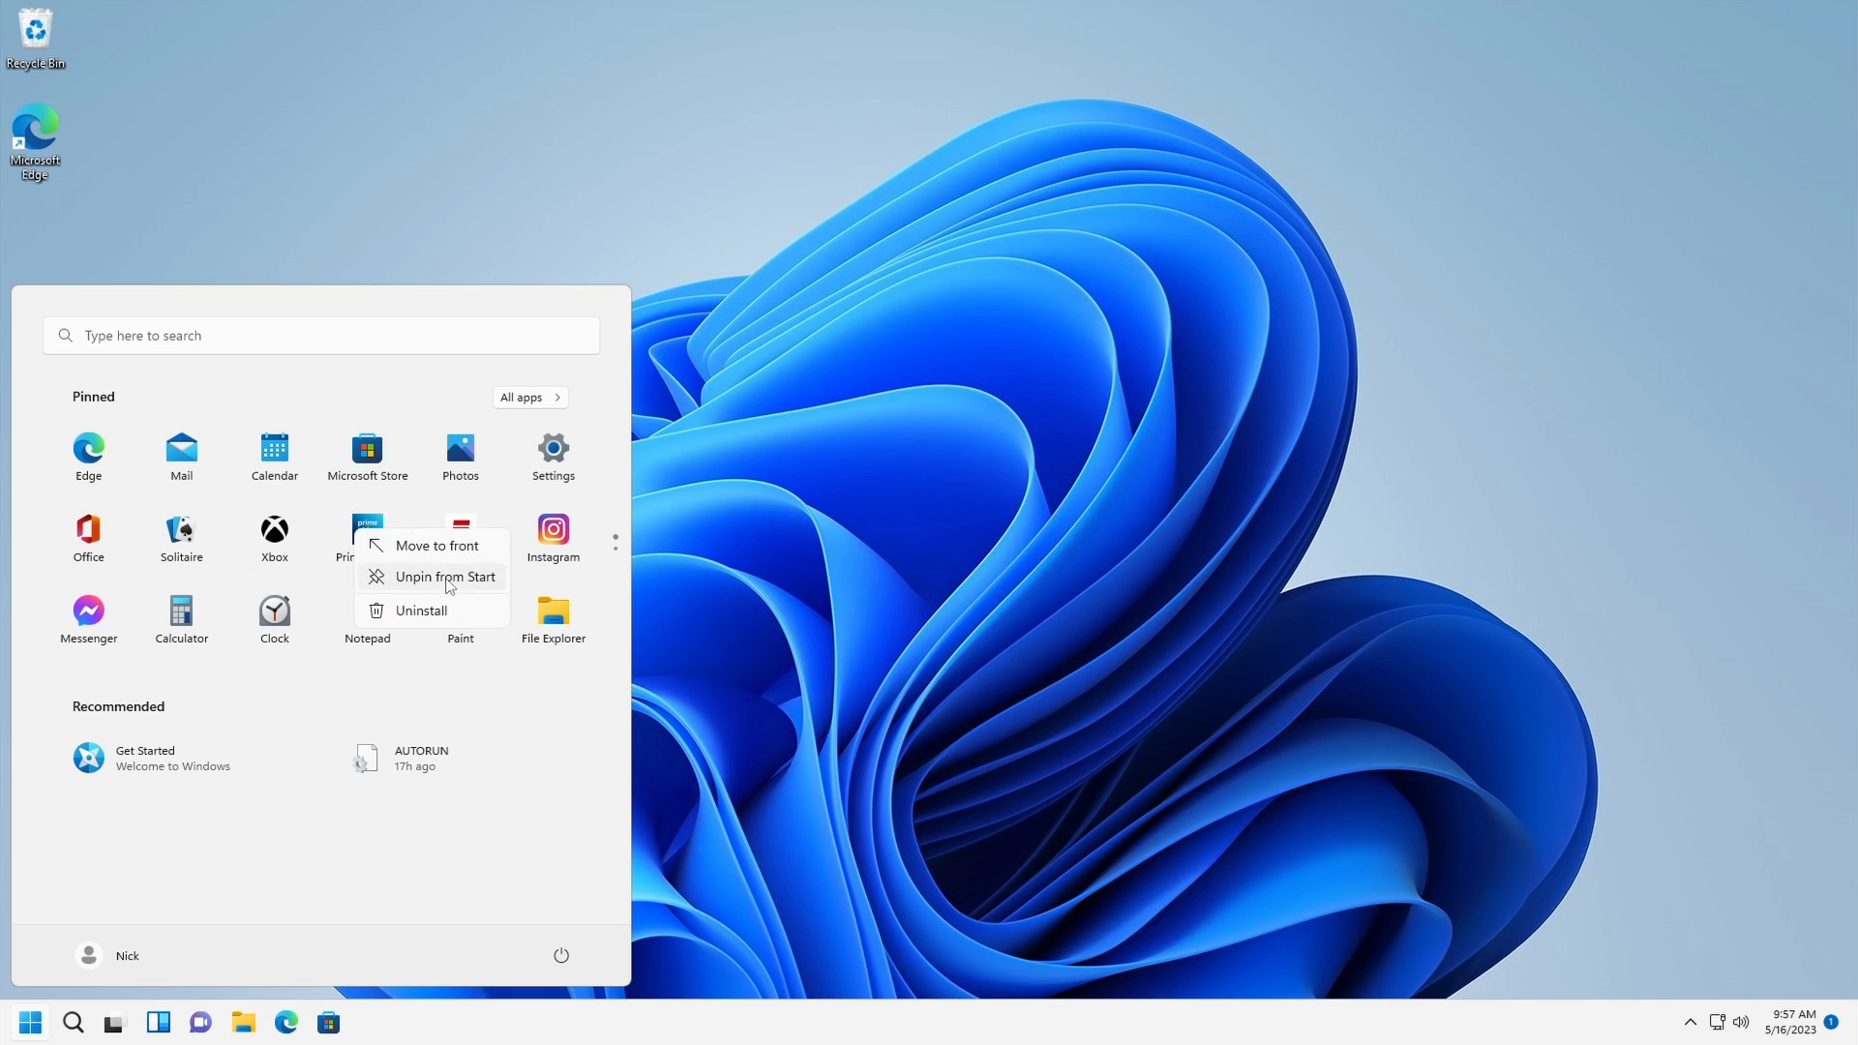
Unpin ESPN and Messenger from Start and view the full alphabetical app list
{"action": "right_click", "coordinate": [389, 552]}
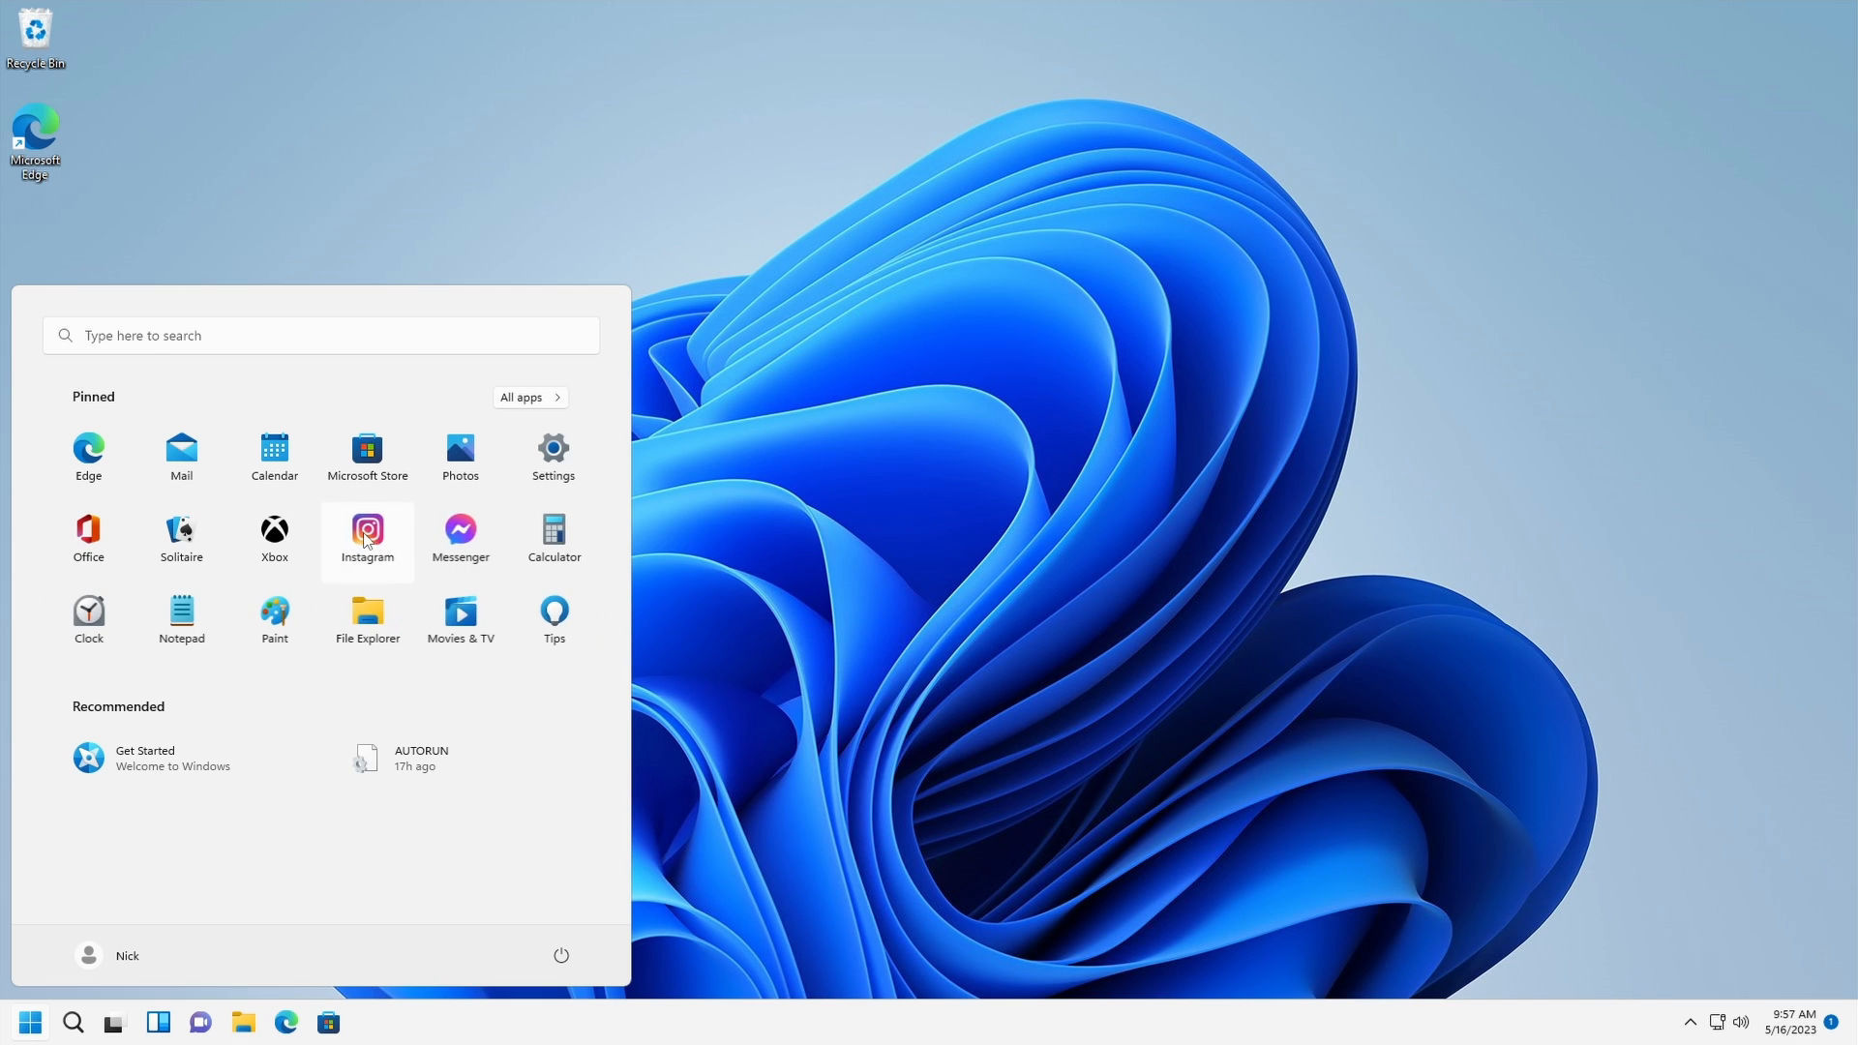
{"action": "right_click", "coordinate": [362, 538]}
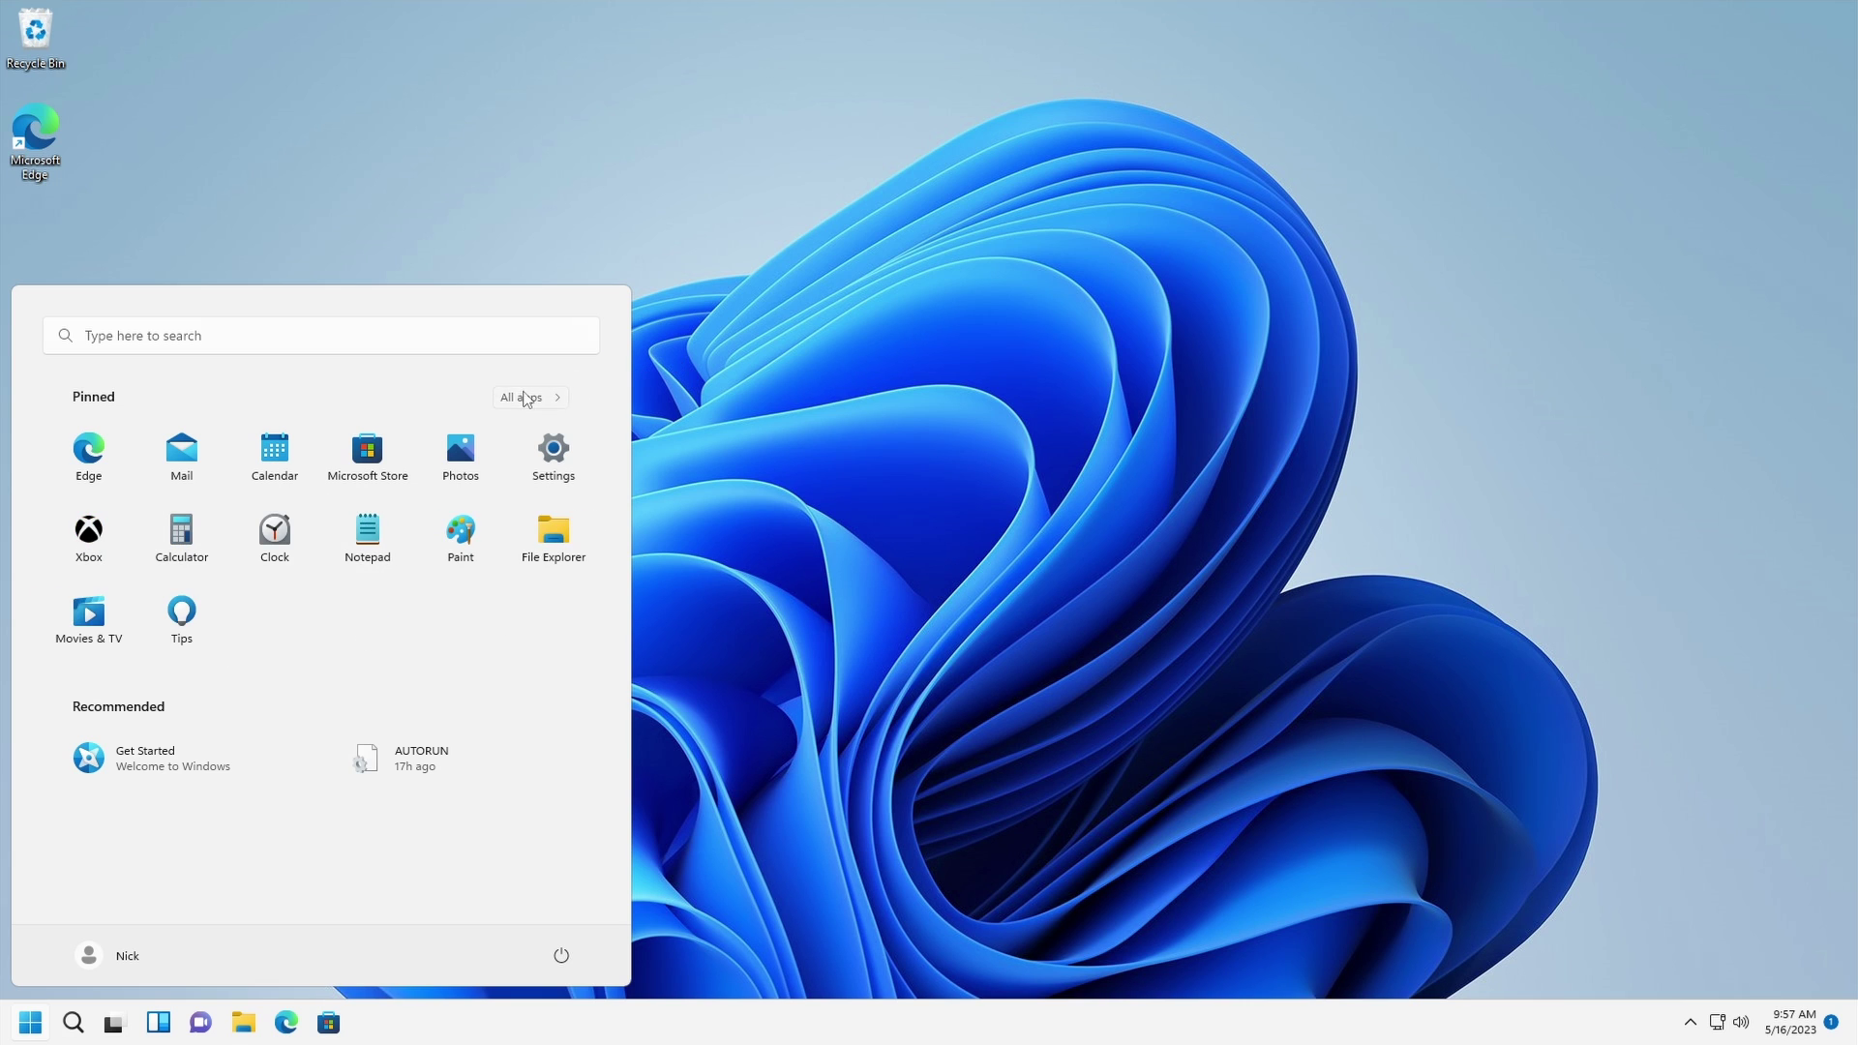
{"action": "left_click", "coordinate": [525, 397]}
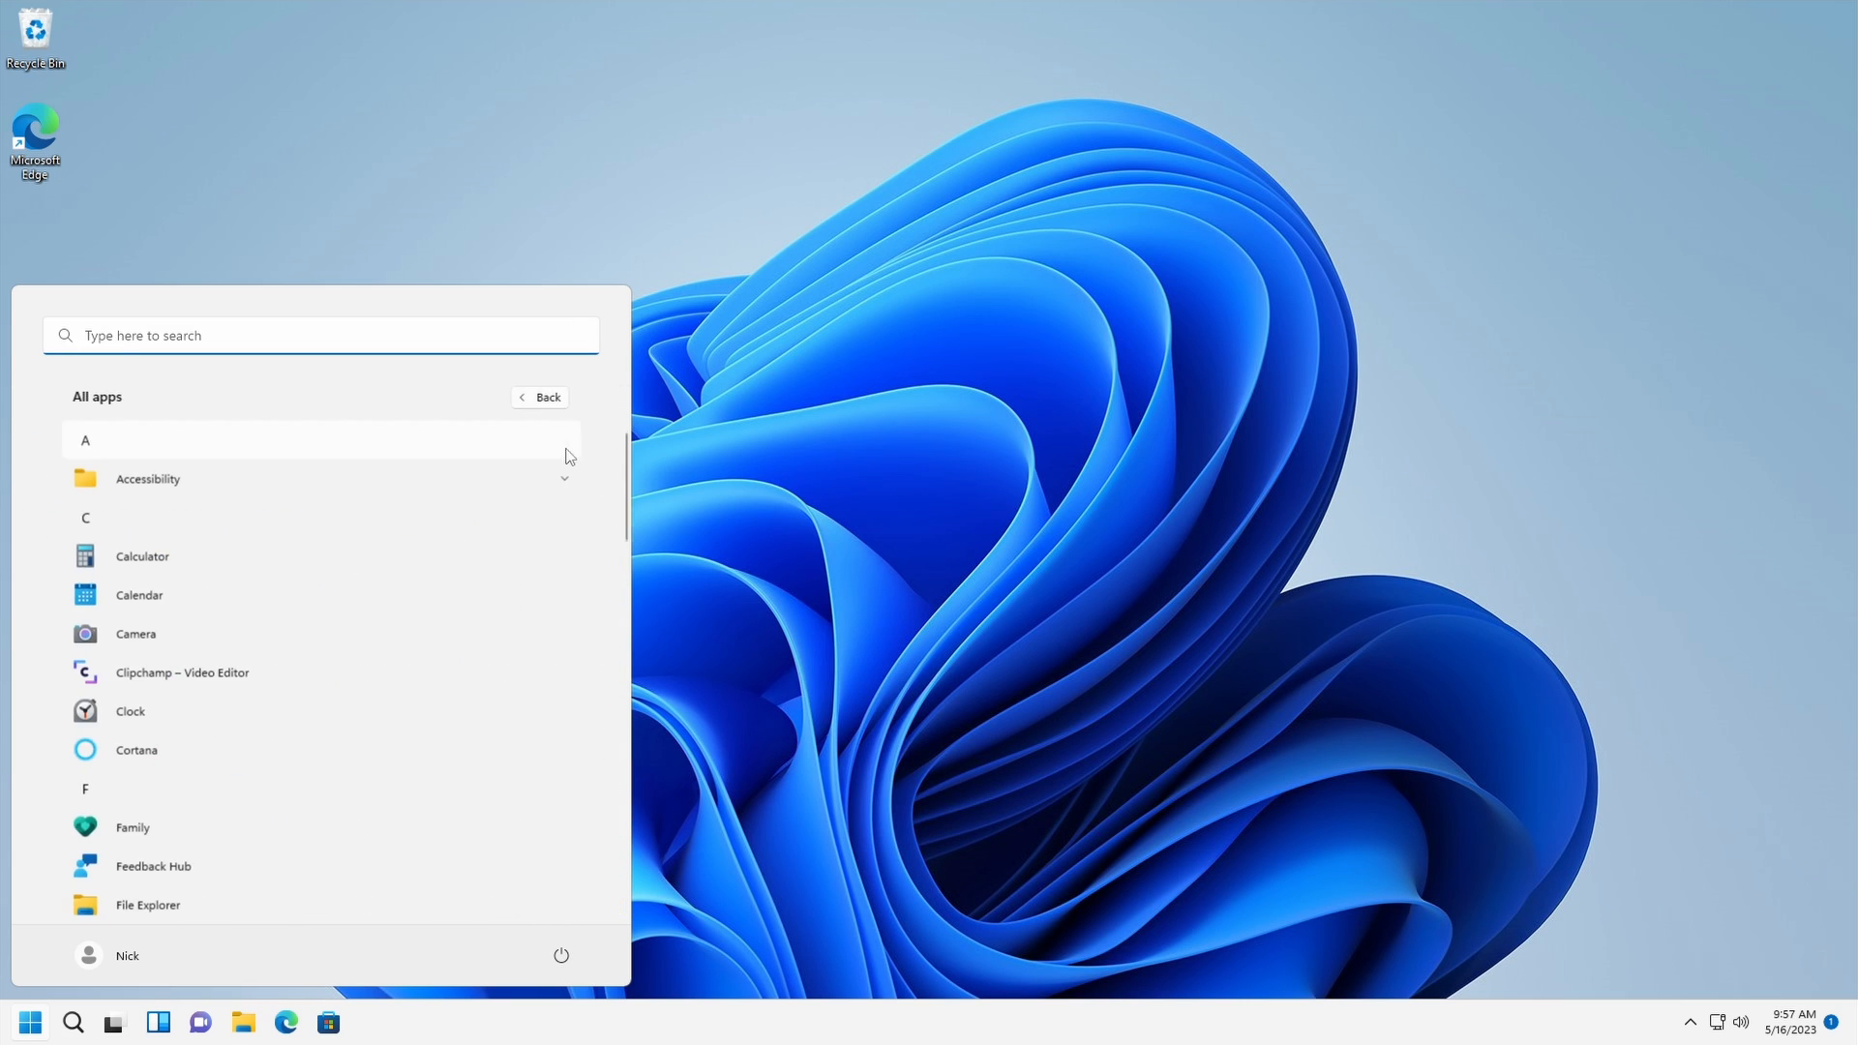
{"action": "left_click_drag", "start_coordinate": [624, 459], "coordinate": [601, 872]}
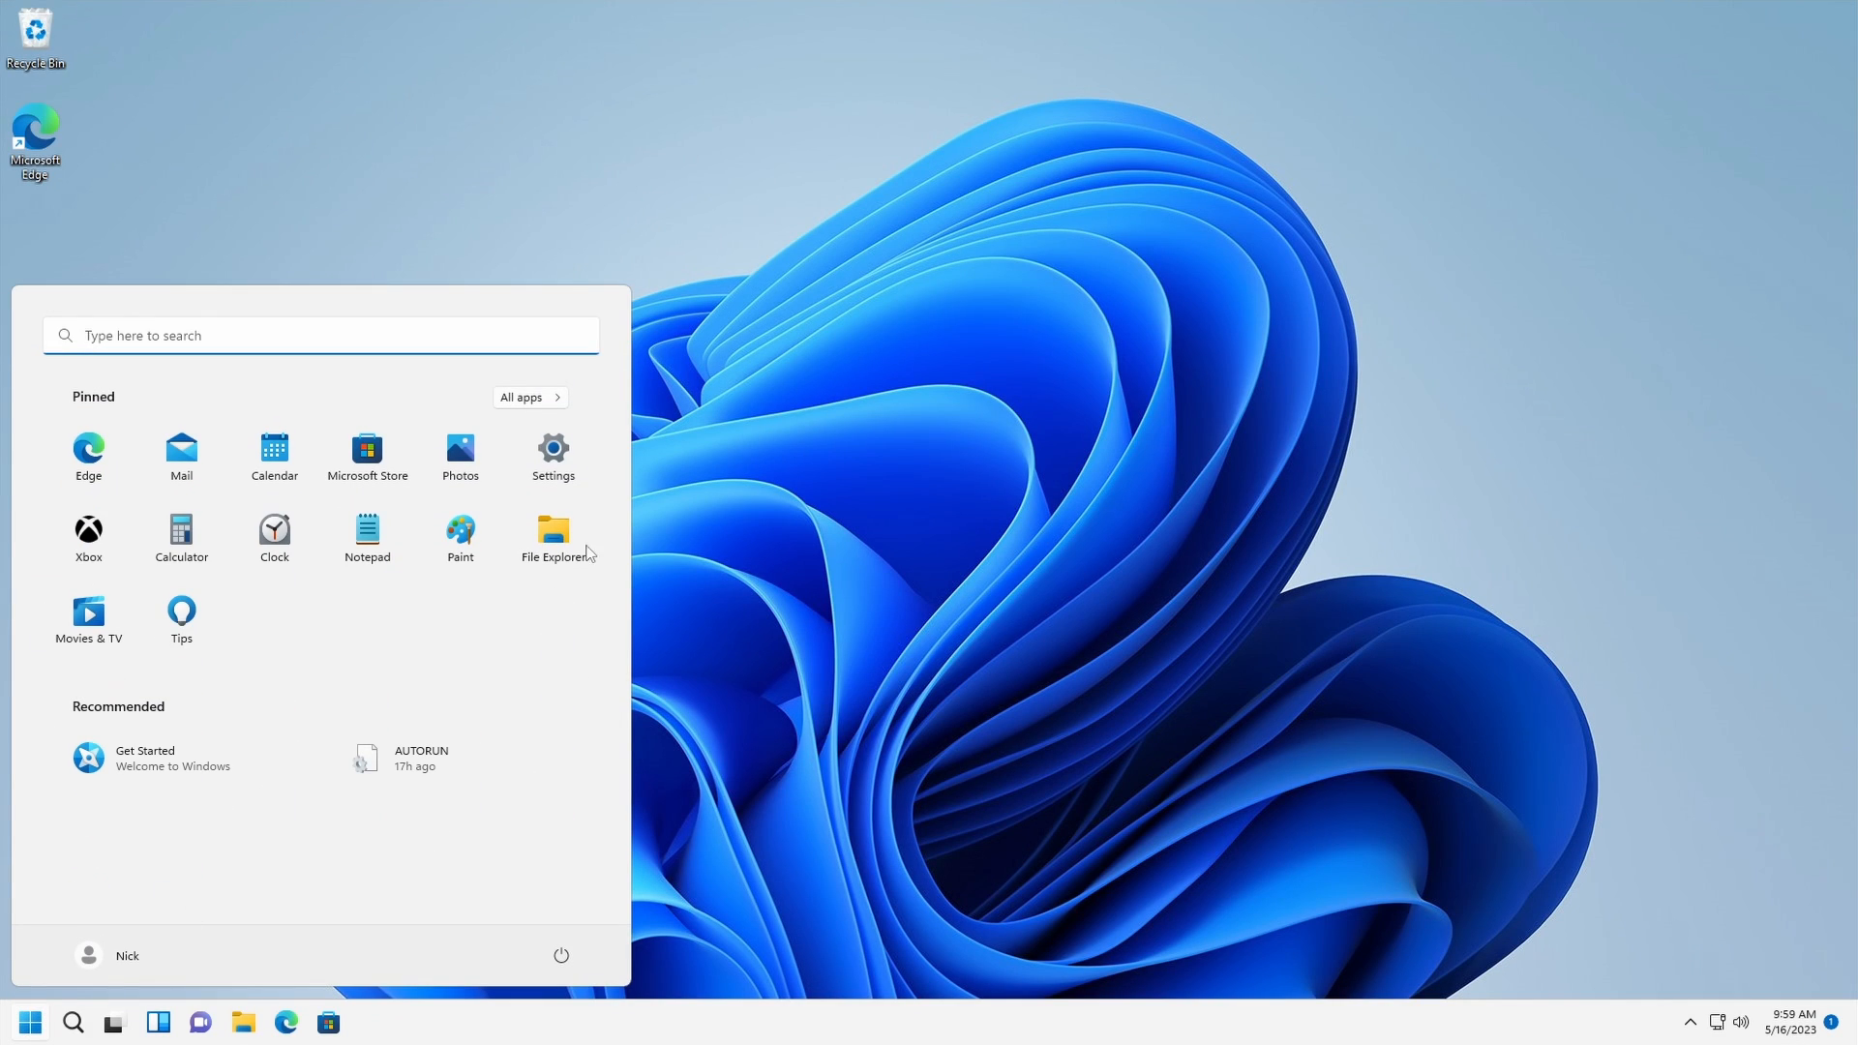
Launch File Explorer, Settings and a blank Notepad from the trimmed pinned apps
{"action": "left_click", "coordinate": [588, 543]}
{"action": "left_click", "coordinate": [32, 1023]}
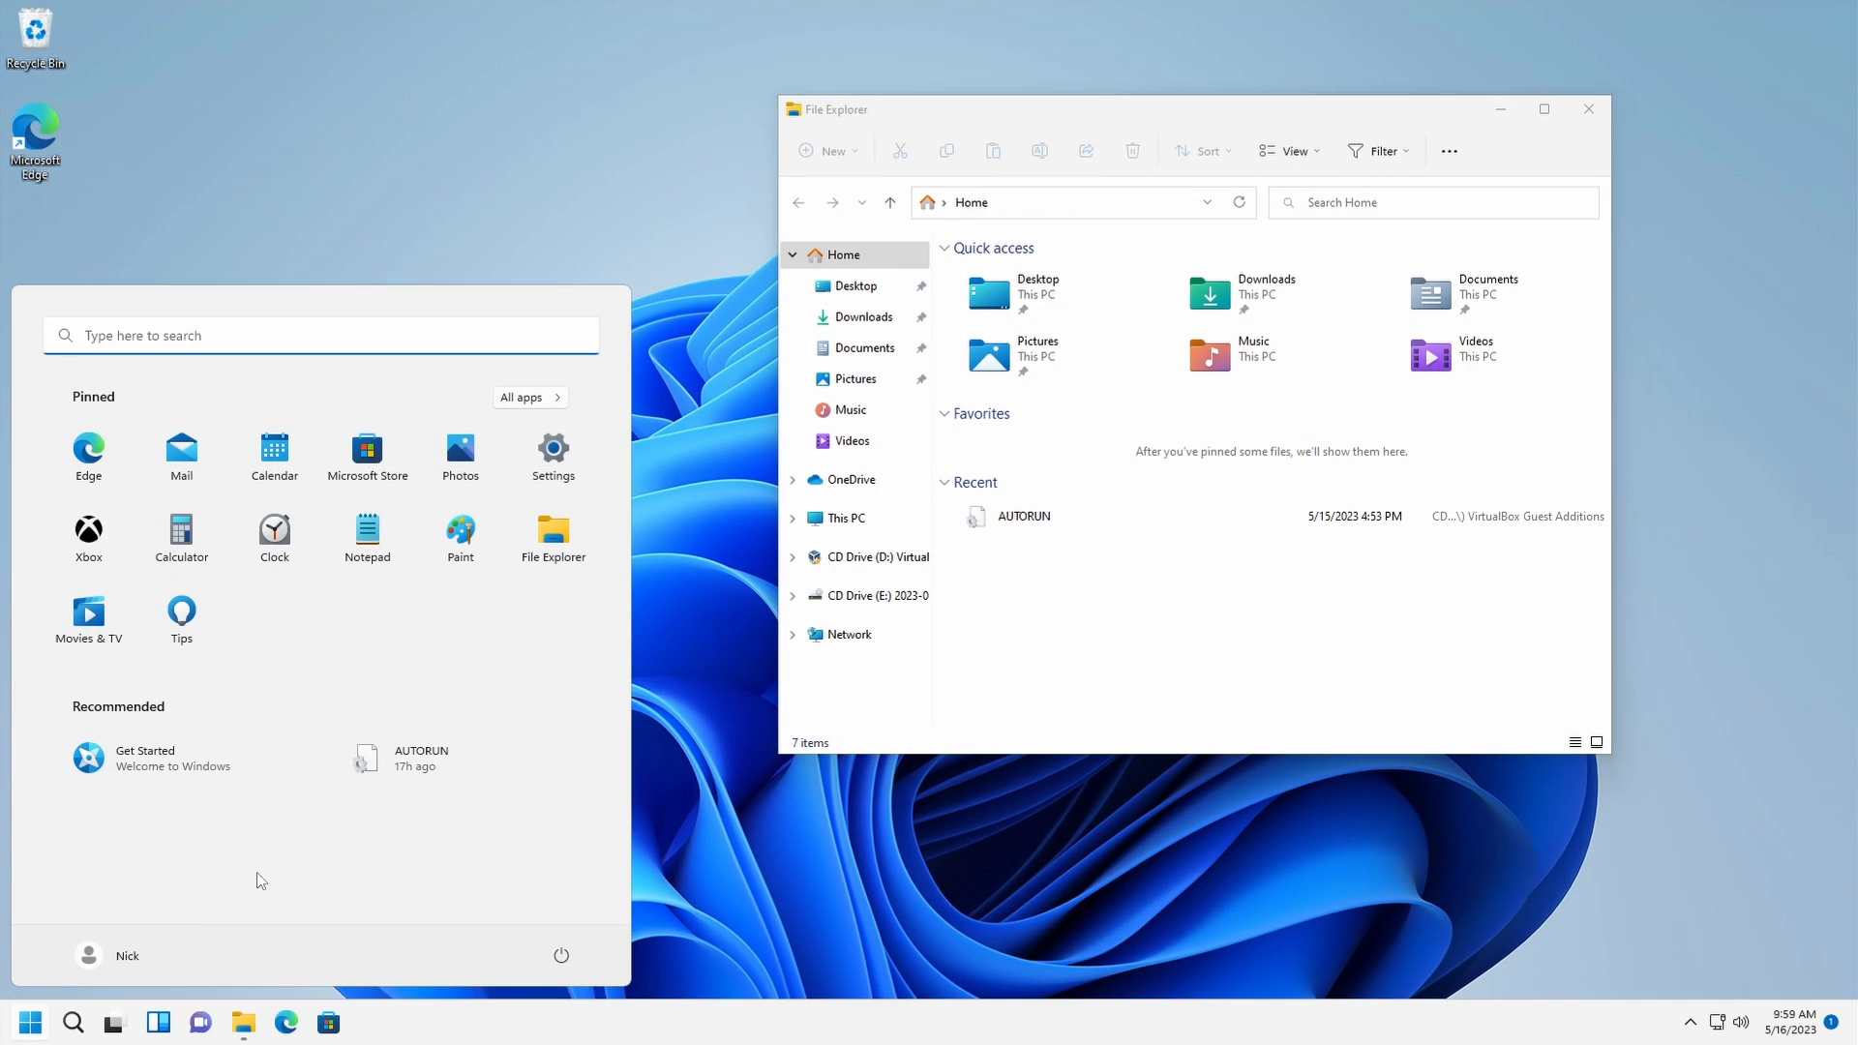
{"action": "left_click", "coordinate": [574, 465]}
{"action": "key", "text": "super"}
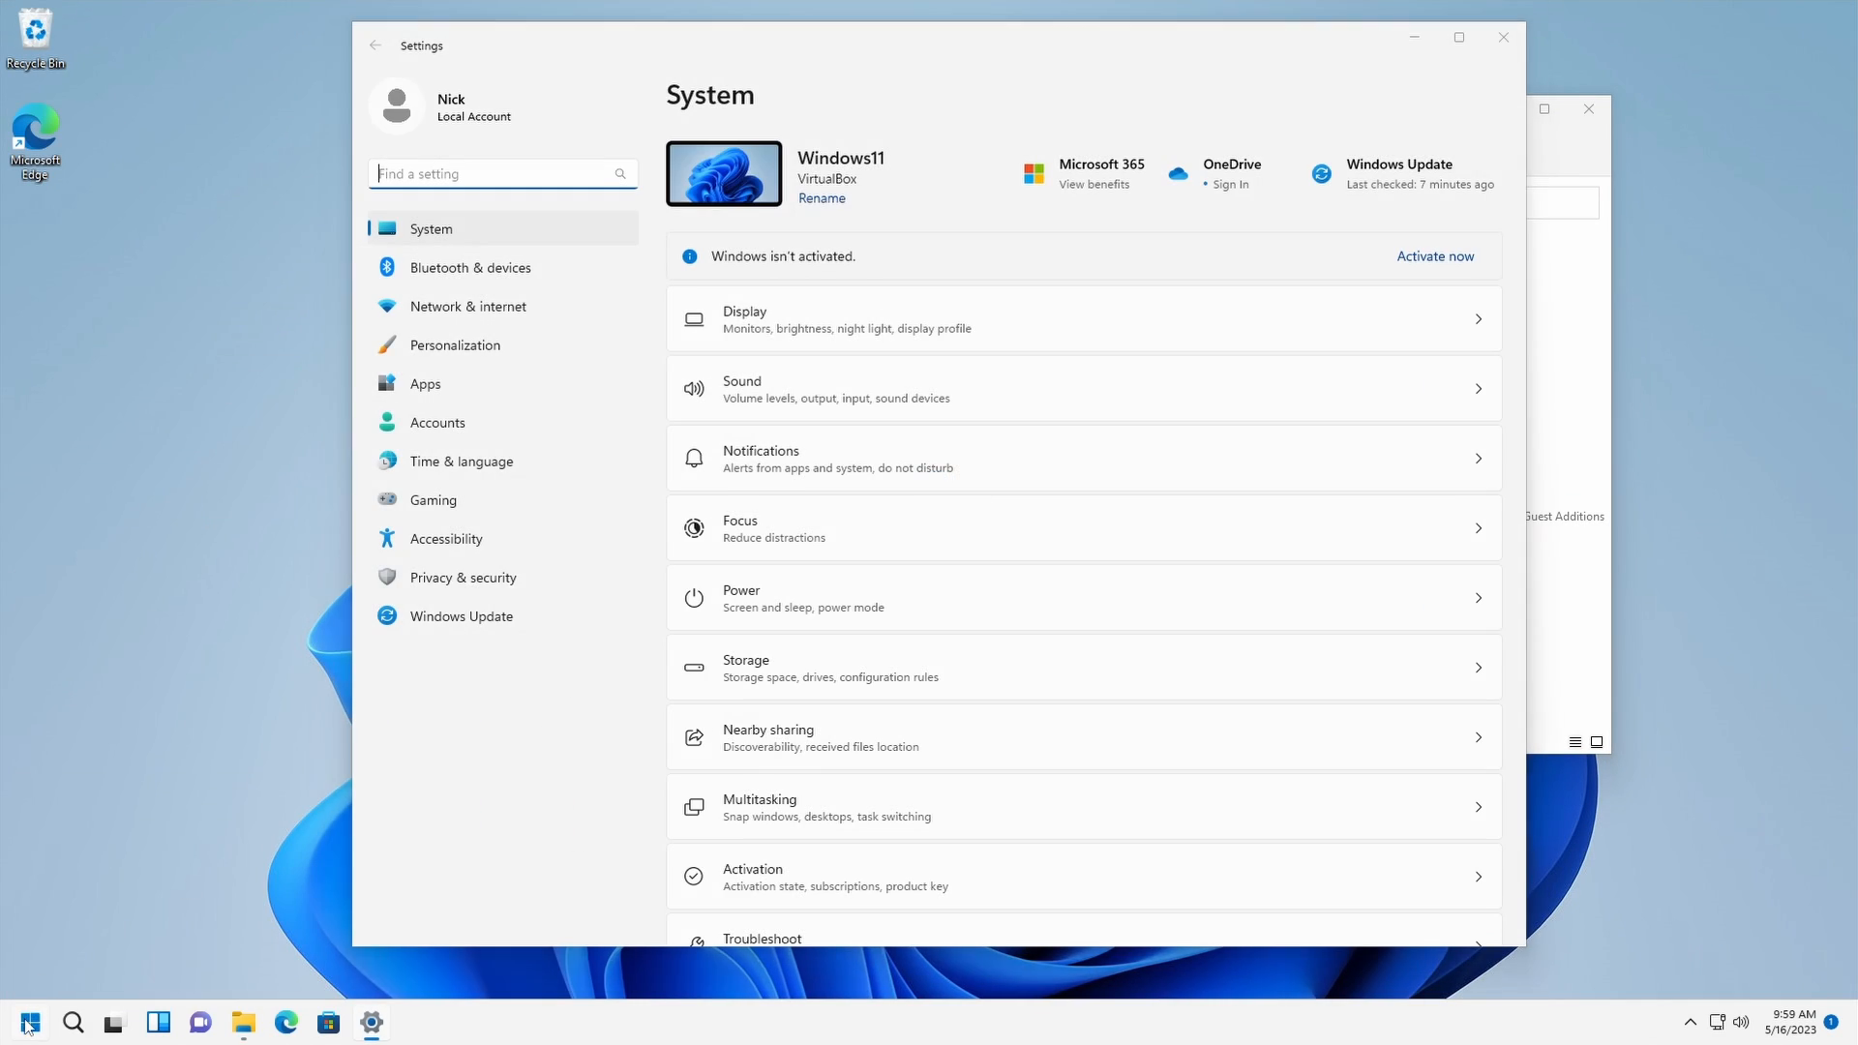
{"action": "left_click", "coordinate": [368, 540]}
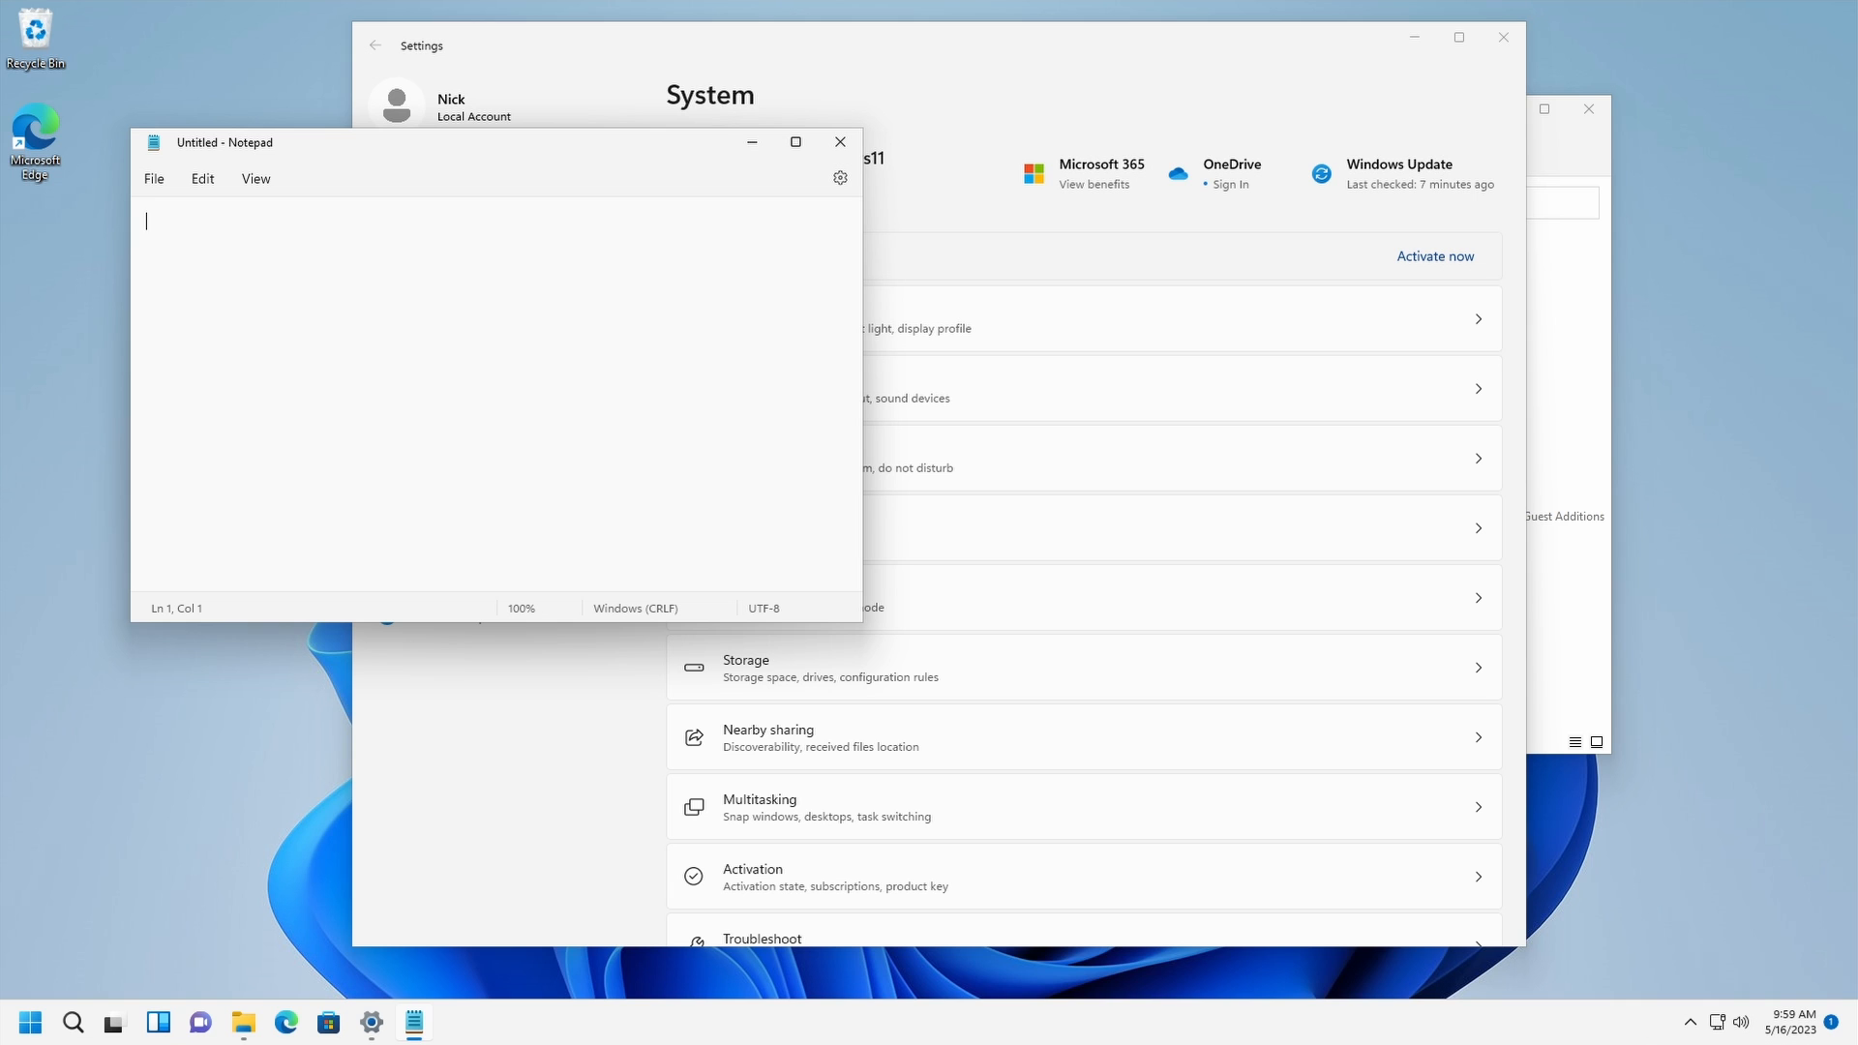
Close Notepad, peek in the Office folder, and move HandBrake beside Drawing and Chrome beside Web in the grid
{"action": "left_click", "coordinate": [843, 142]}
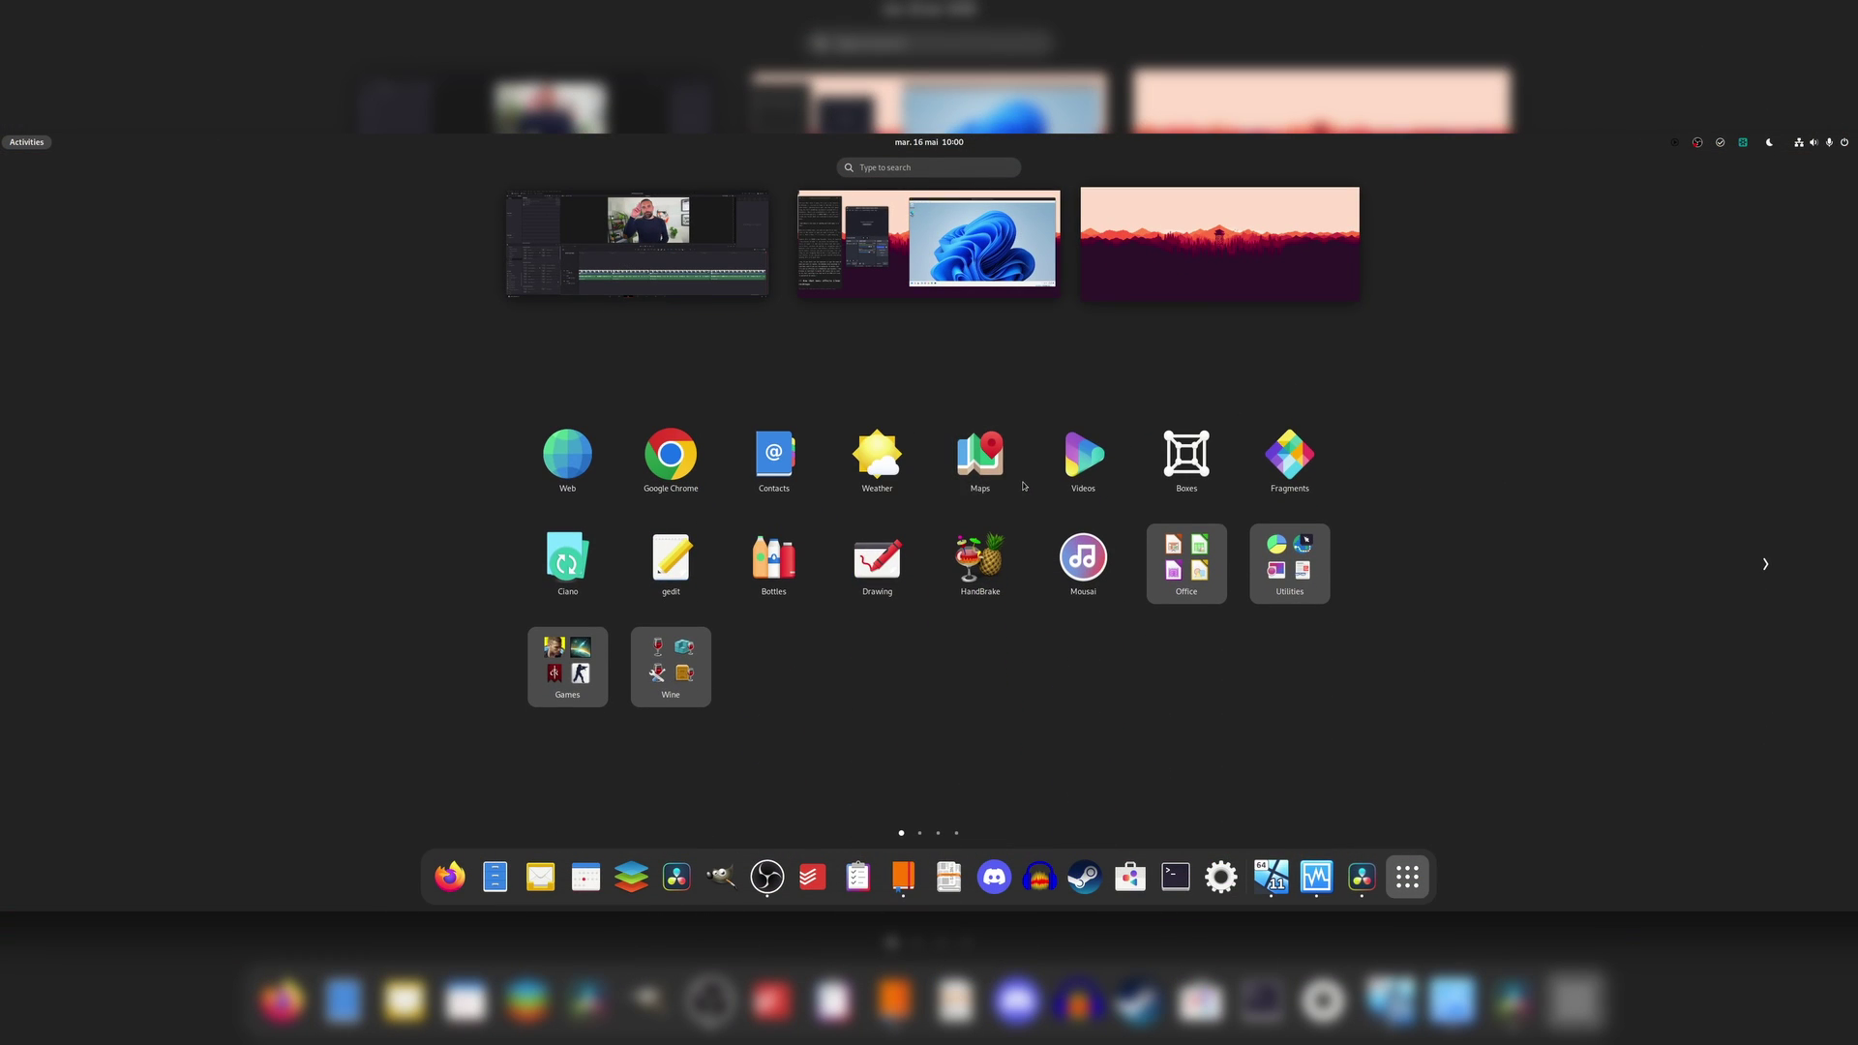
{"action": "scroll", "coordinate": [1024, 487], "scroll_direction": "down", "scroll_amount": 1}
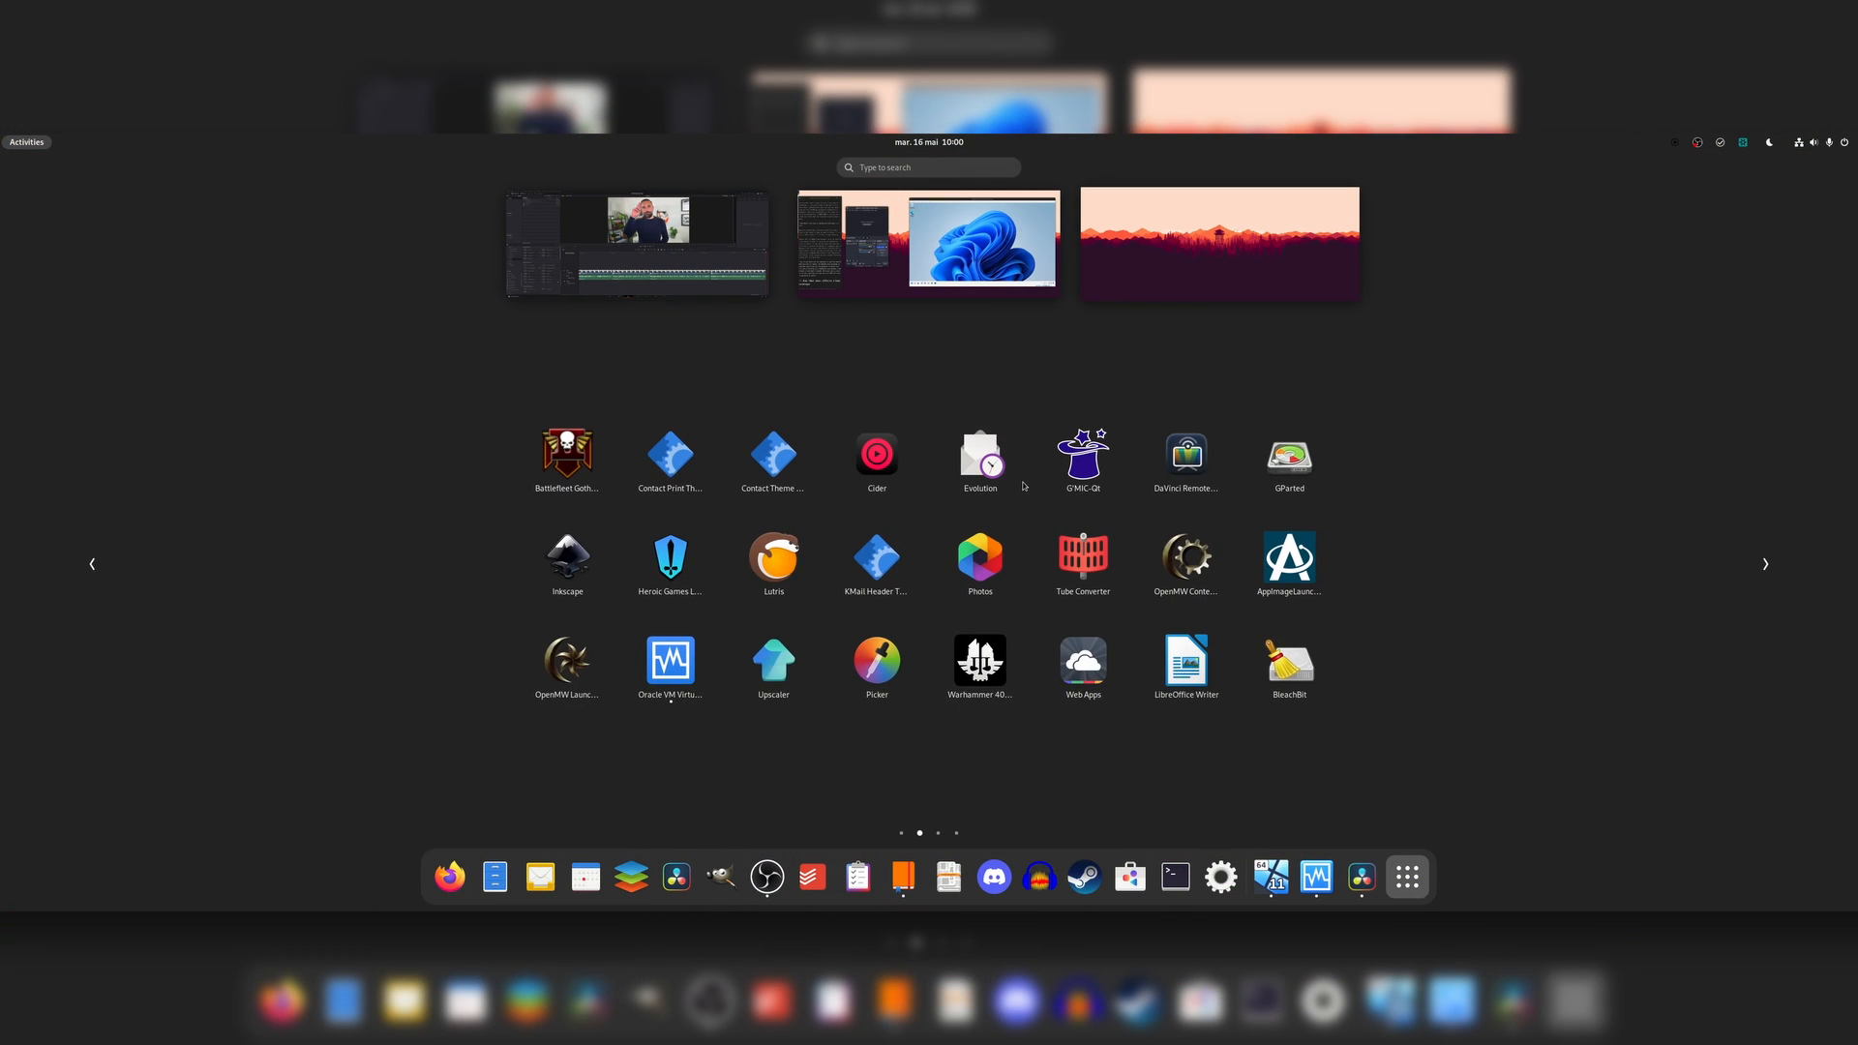
{"action": "scroll", "coordinate": [1025, 485], "scroll_direction": "up", "scroll_amount": 1}
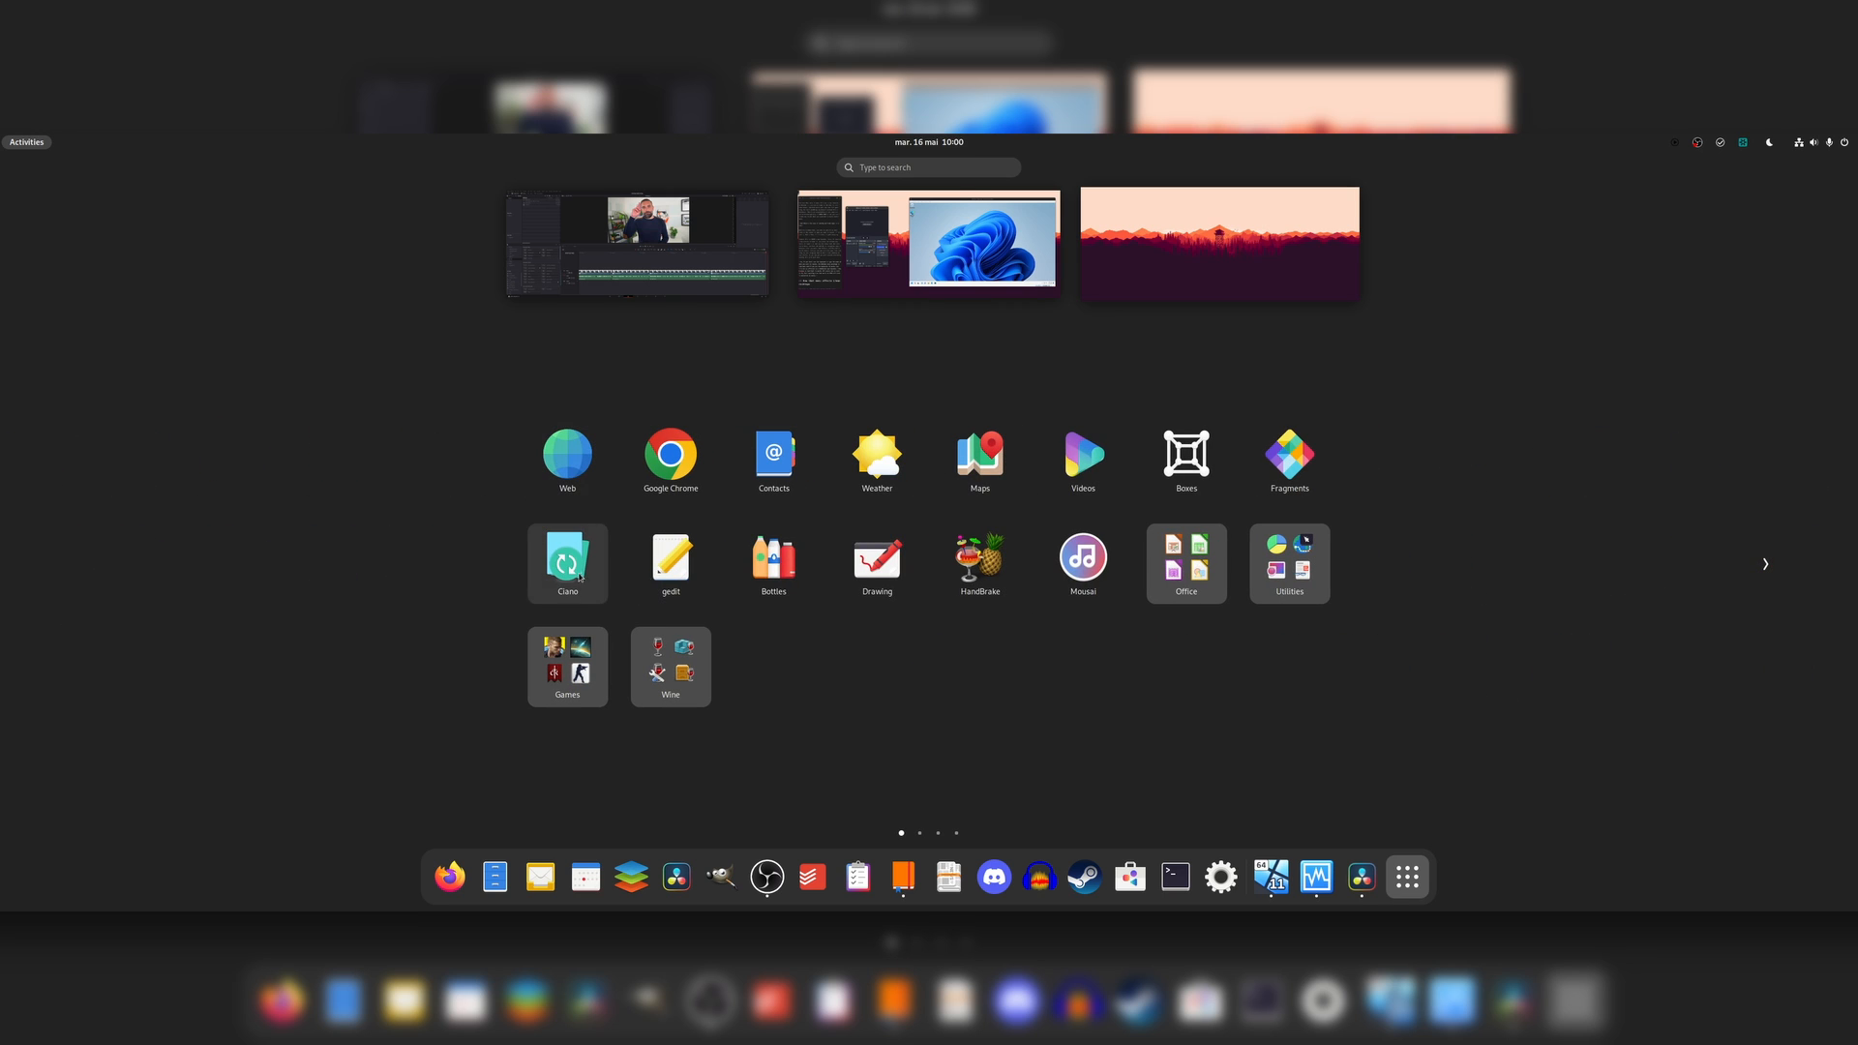
{"action": "left_click", "coordinate": [1169, 563]}
{"action": "key", "text": "Escape"}
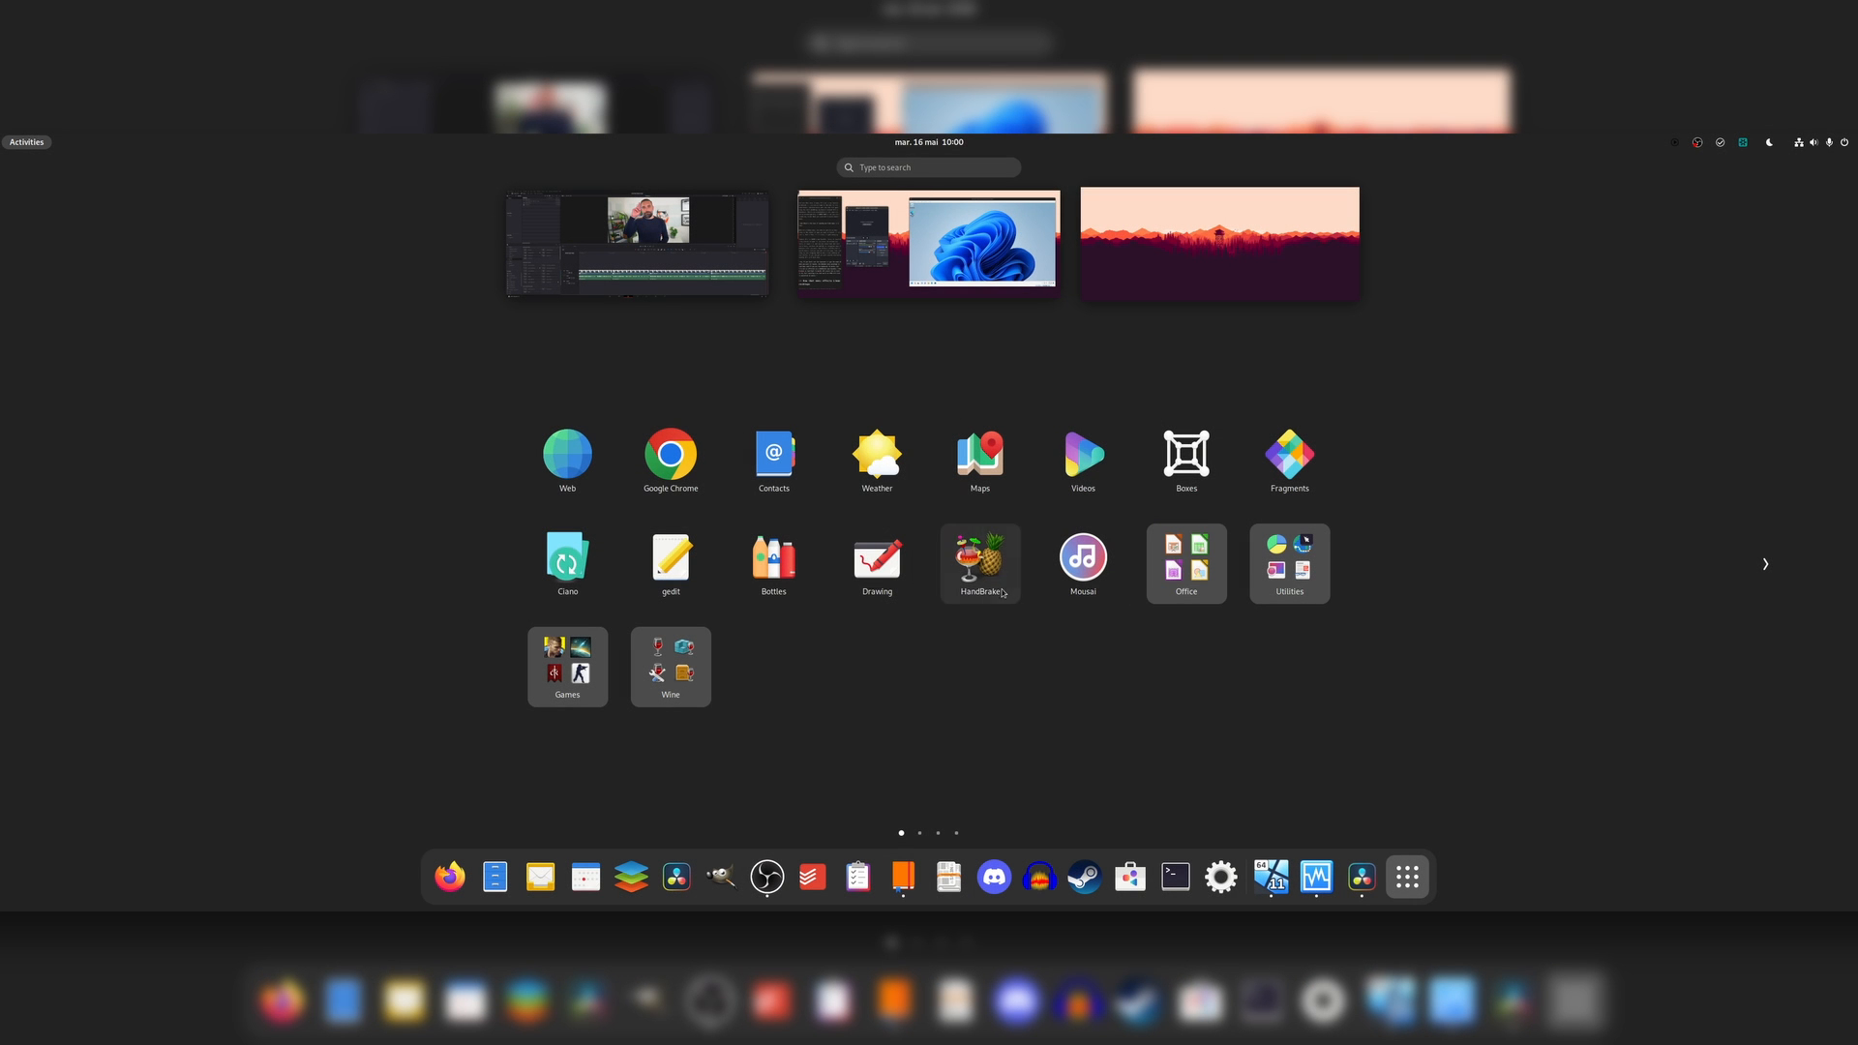
{"action": "mouse_move", "coordinate": [979, 561]}
{"action": "left_mouse_down"}
{"action": "mouse_move", "coordinate": [835, 566]}
{"action": "mouse_move", "coordinate": [627, 467]}
{"action": "left_mouse_up"}
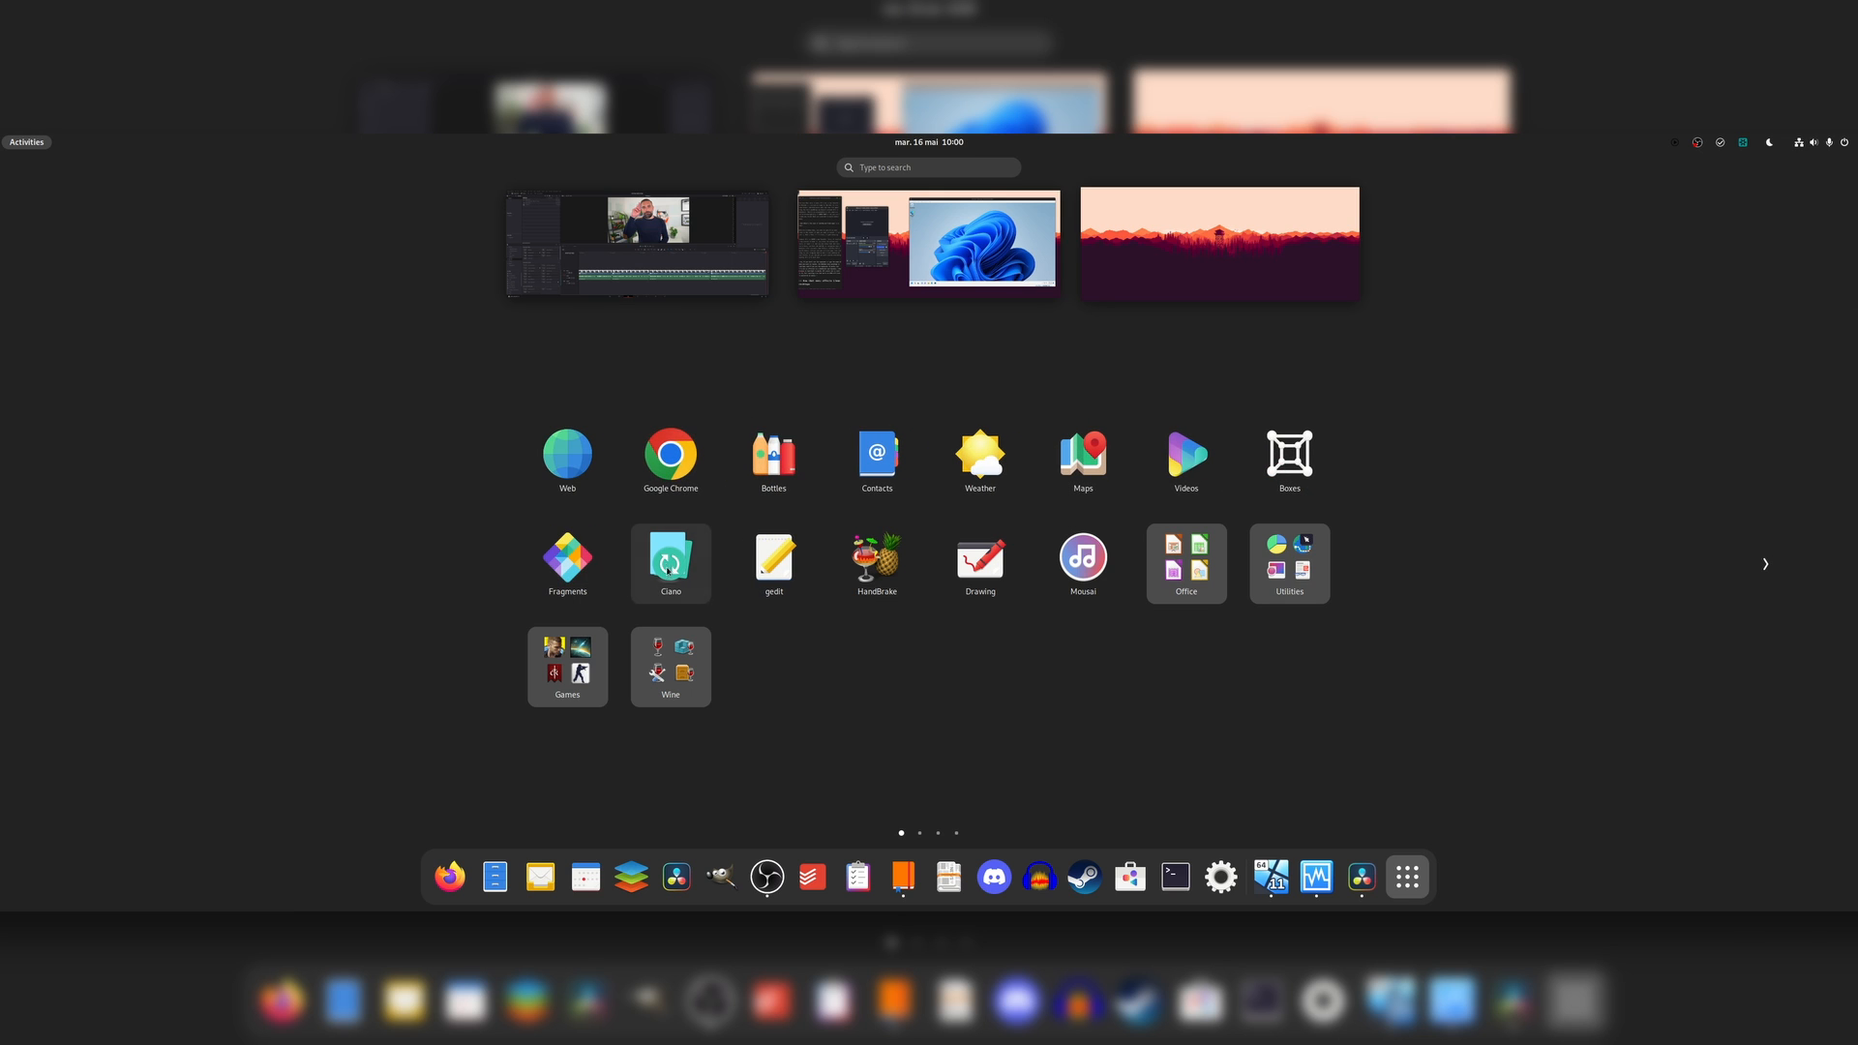
{"action": "left_click_drag", "start_coordinate": [672, 562], "coordinate": [862, 577]}
{"action": "scroll", "coordinate": [870, 566], "scroll_direction": "down", "scroll_amount": 3}
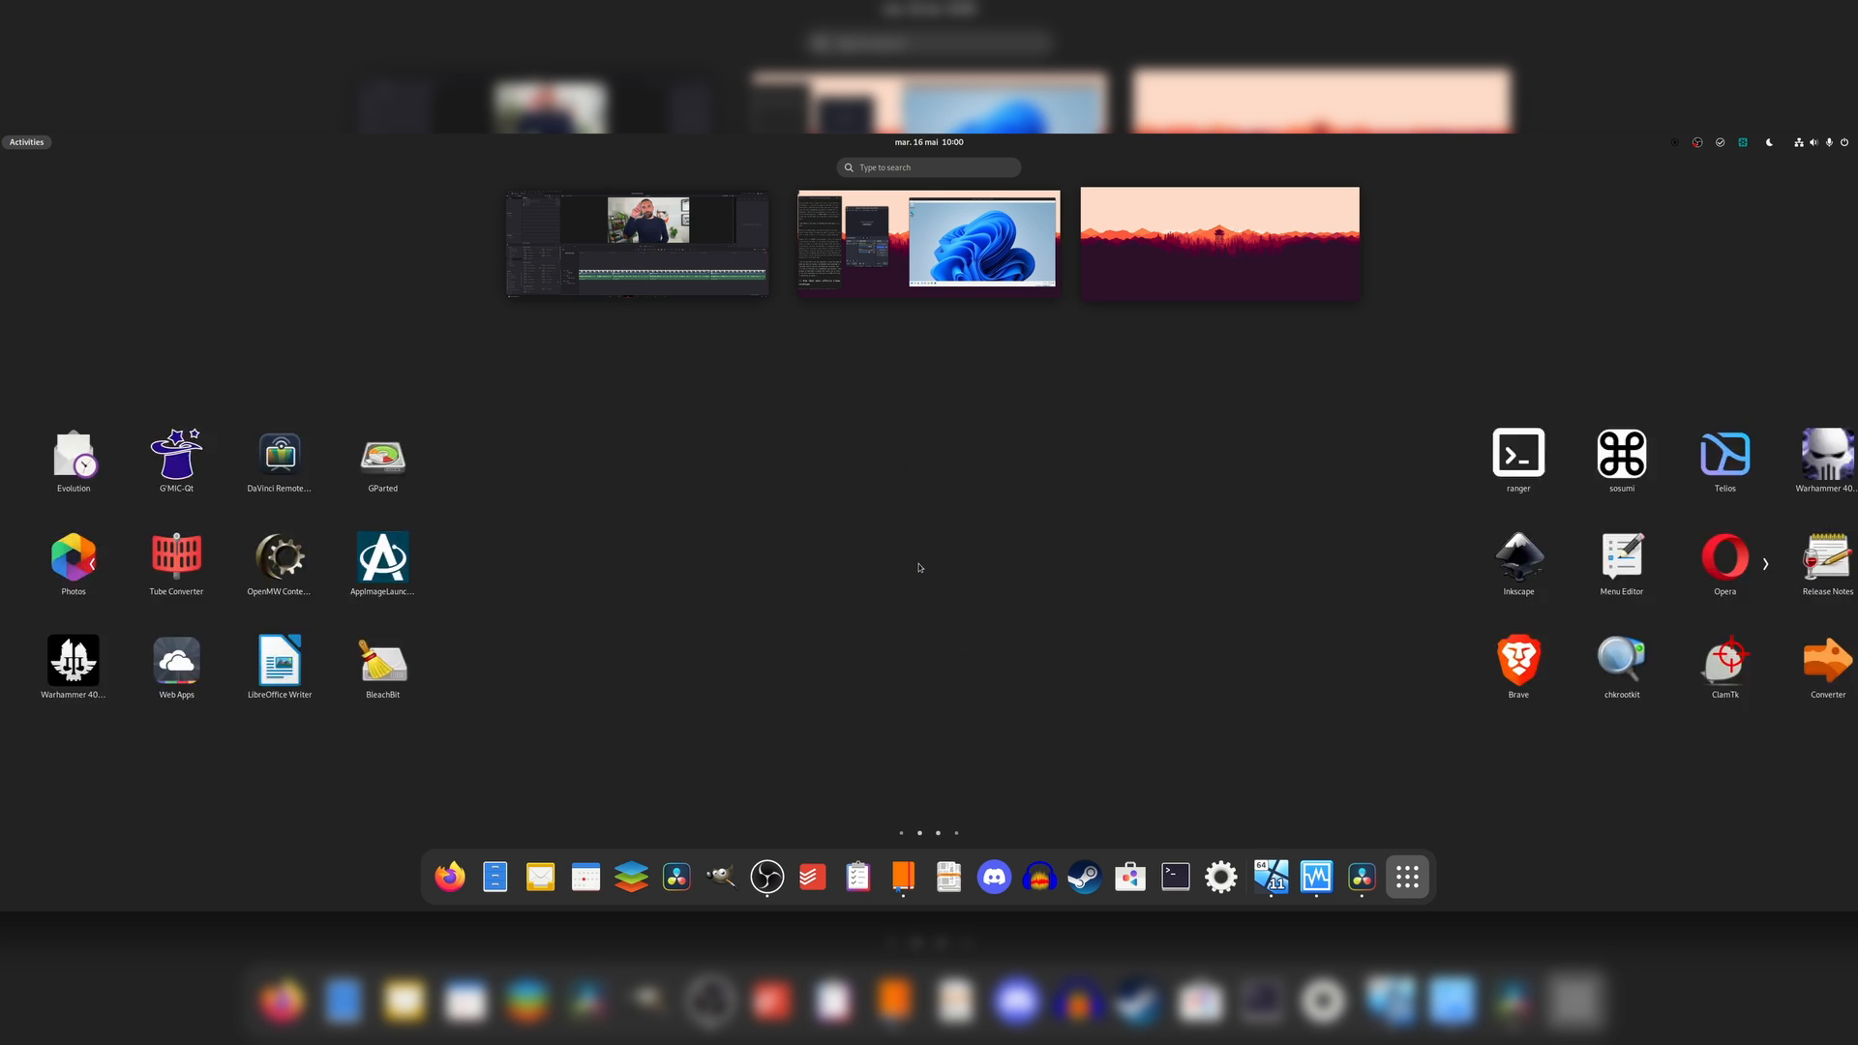
{"action": "scroll", "coordinate": [919, 564], "scroll_direction": "up", "scroll_amount": 1}
{"action": "scroll", "coordinate": [929, 566], "scroll_direction": "up", "scroll_amount": 1}
{"action": "scroll", "coordinate": [958, 572], "scroll_direction": "down", "scroll_amount": 2}
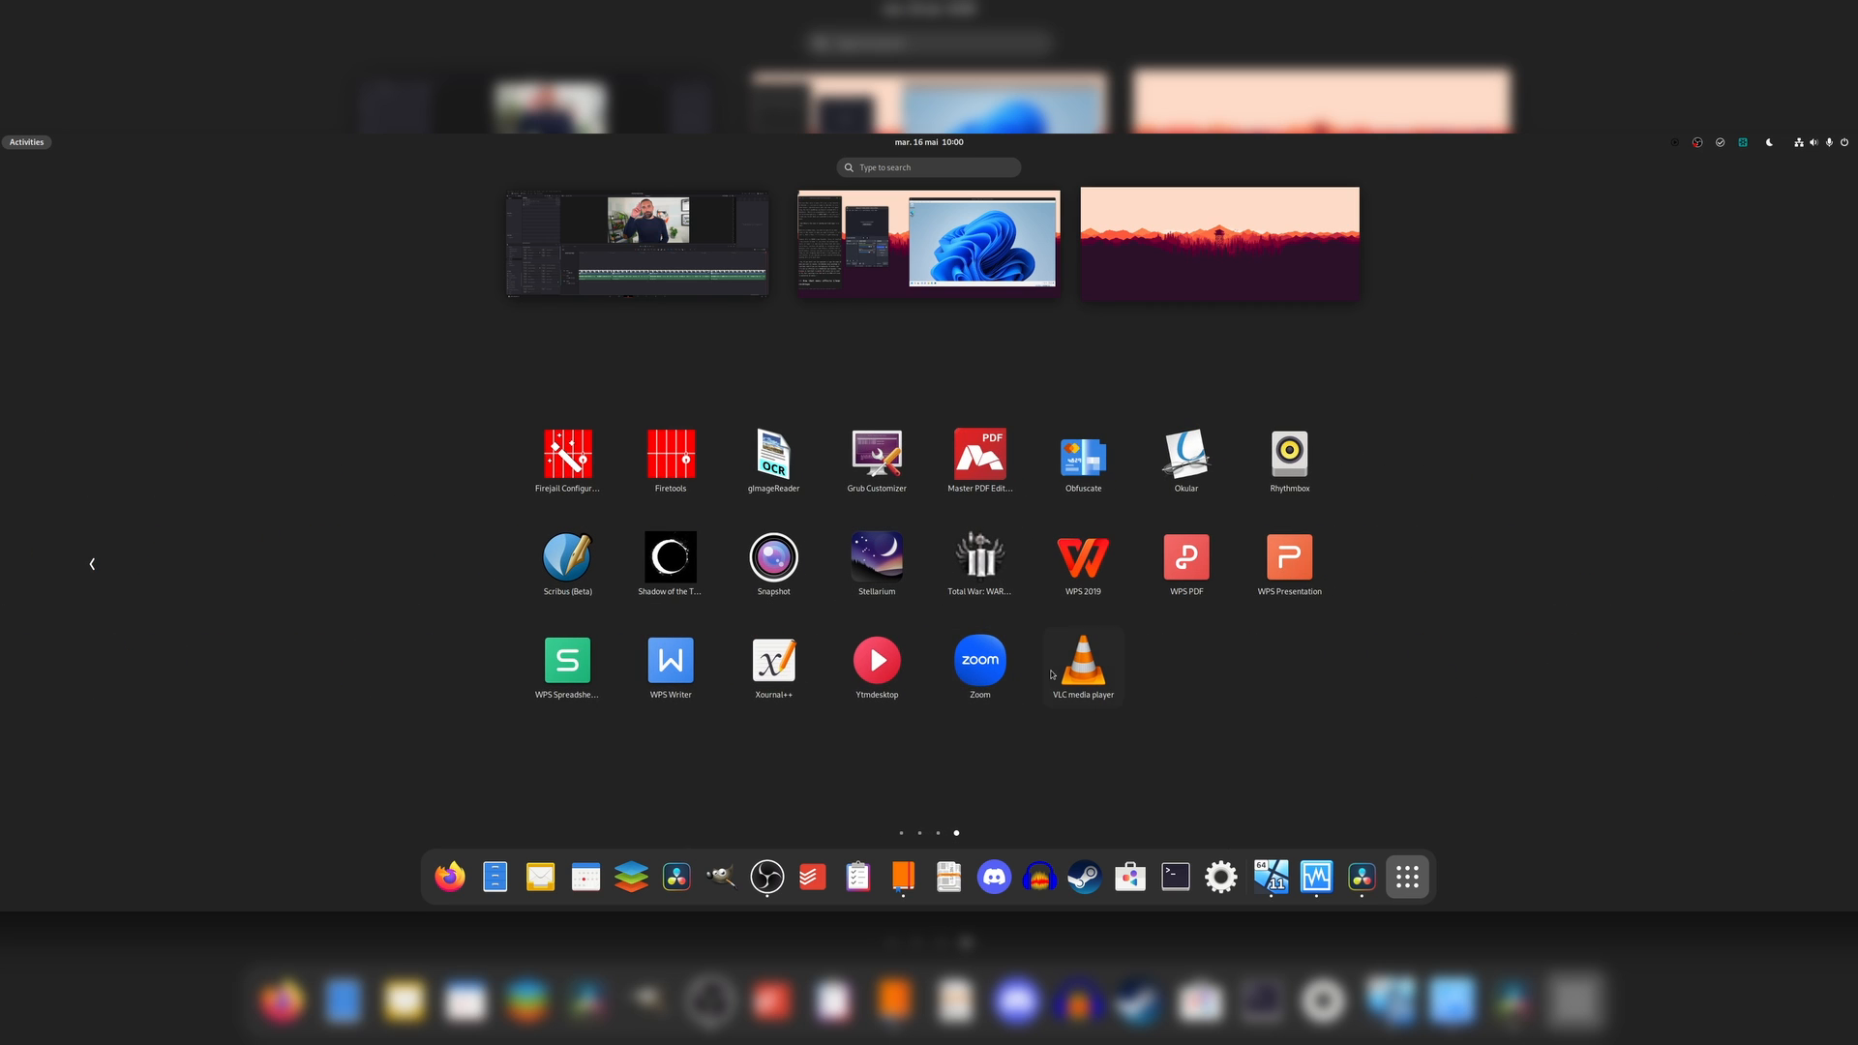
Launch VLC media player and Rhythmbox from the app grid
{"action": "left_click", "coordinate": [1081, 665]}
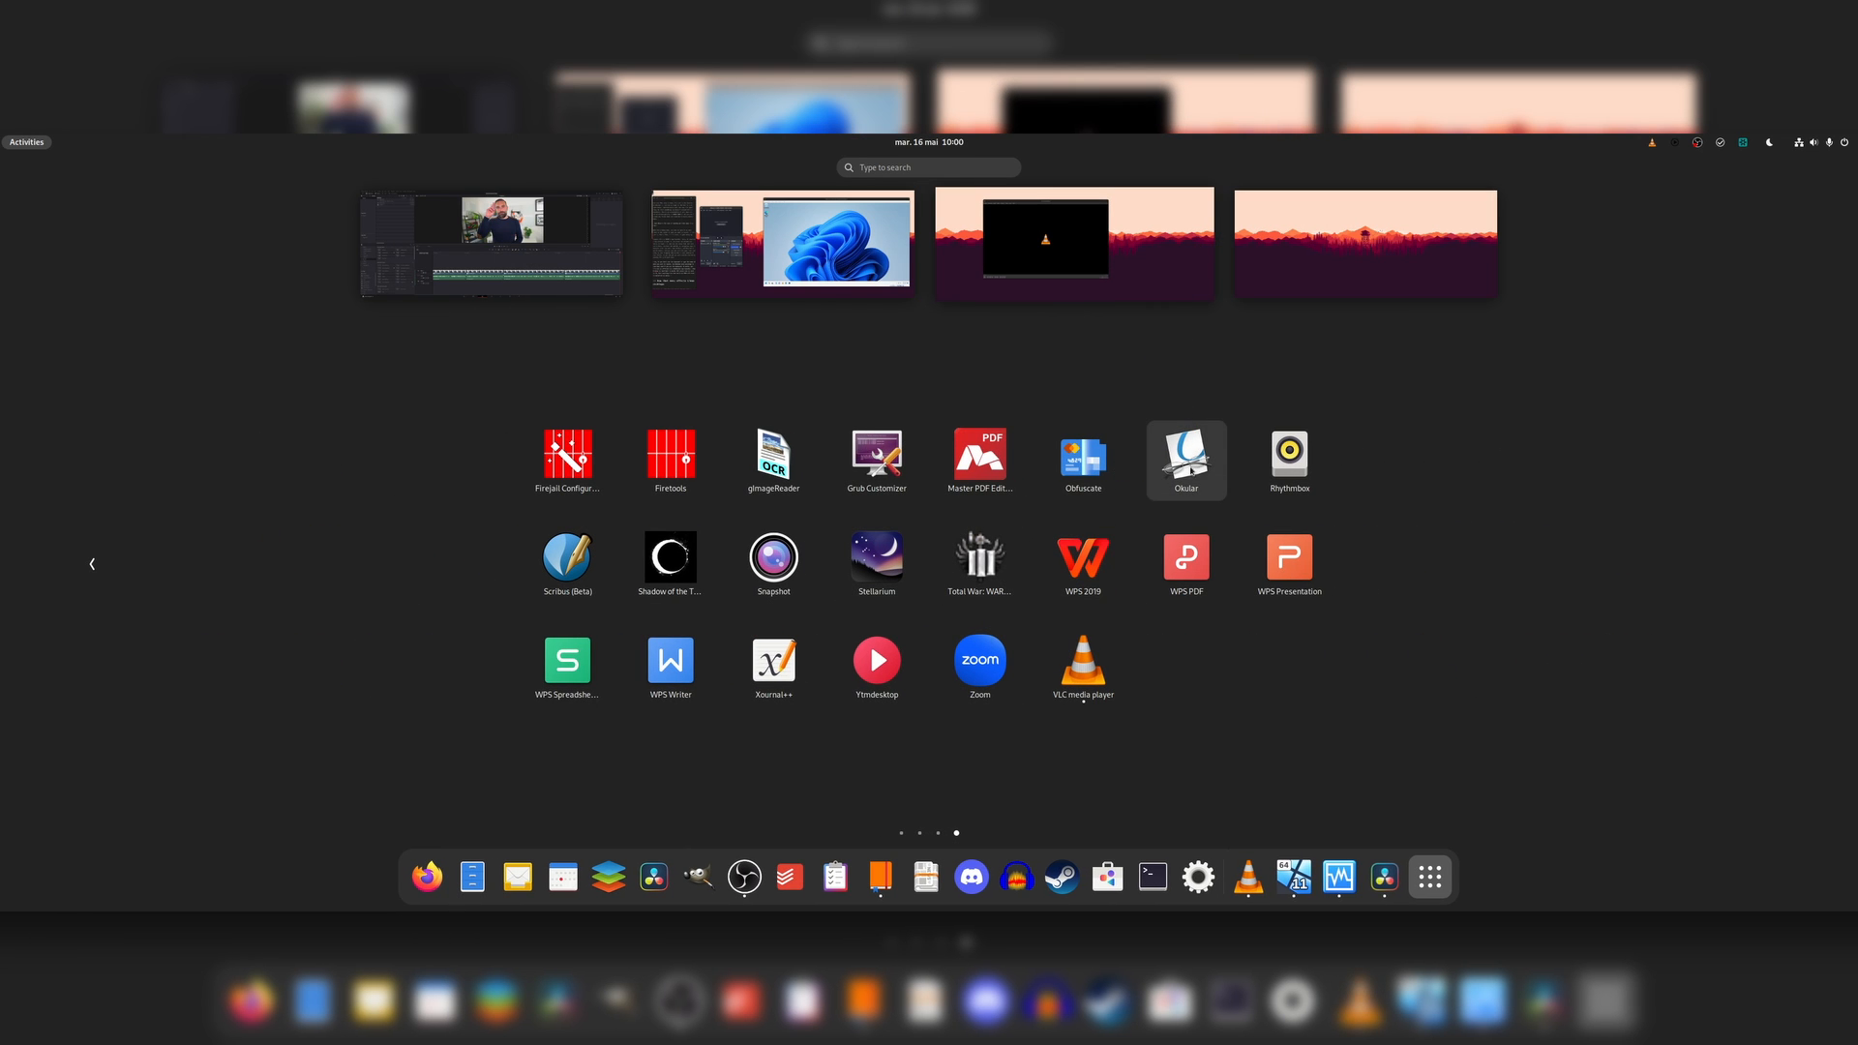
{"action": "left_click", "coordinate": [1288, 459]}
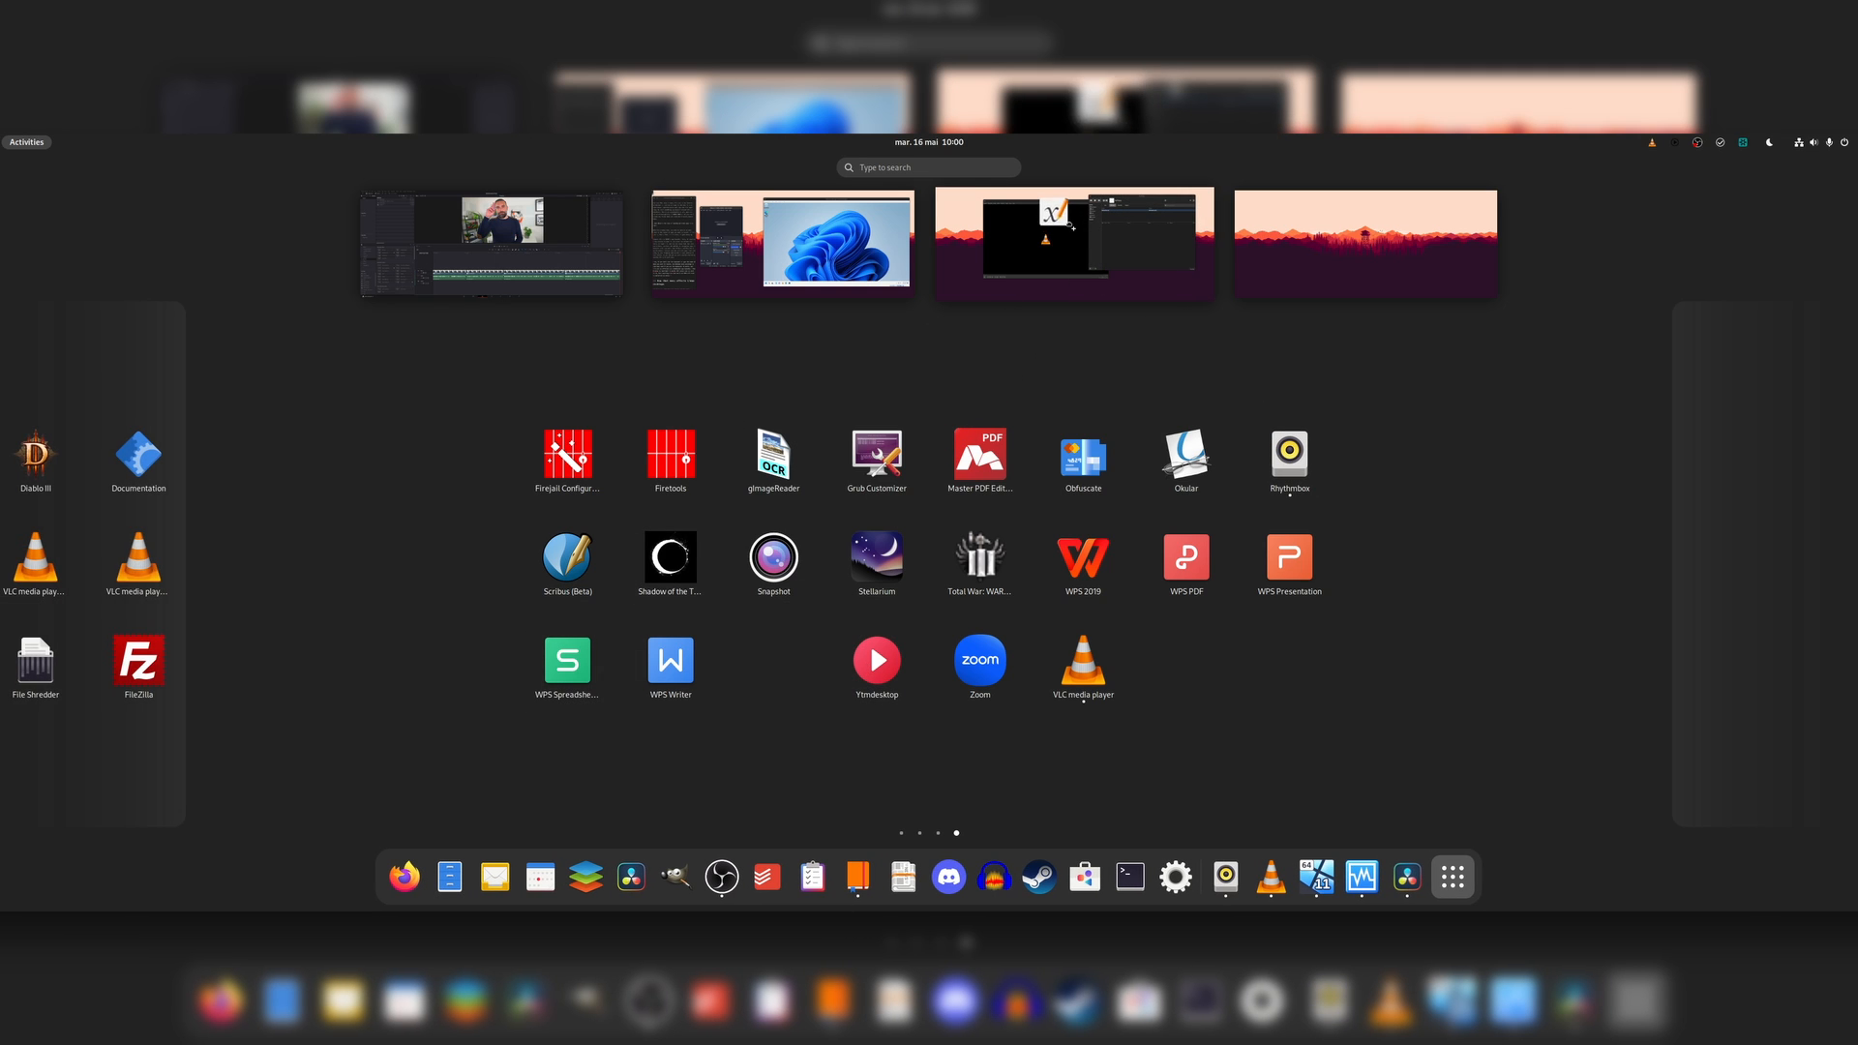
Try moving the Xournal++ icon, launch a new Notepad from Start, and reopen the pinned-apps launcher
{"action": "left_click_drag", "start_coordinate": [813, 593], "coordinate": [1080, 331]}
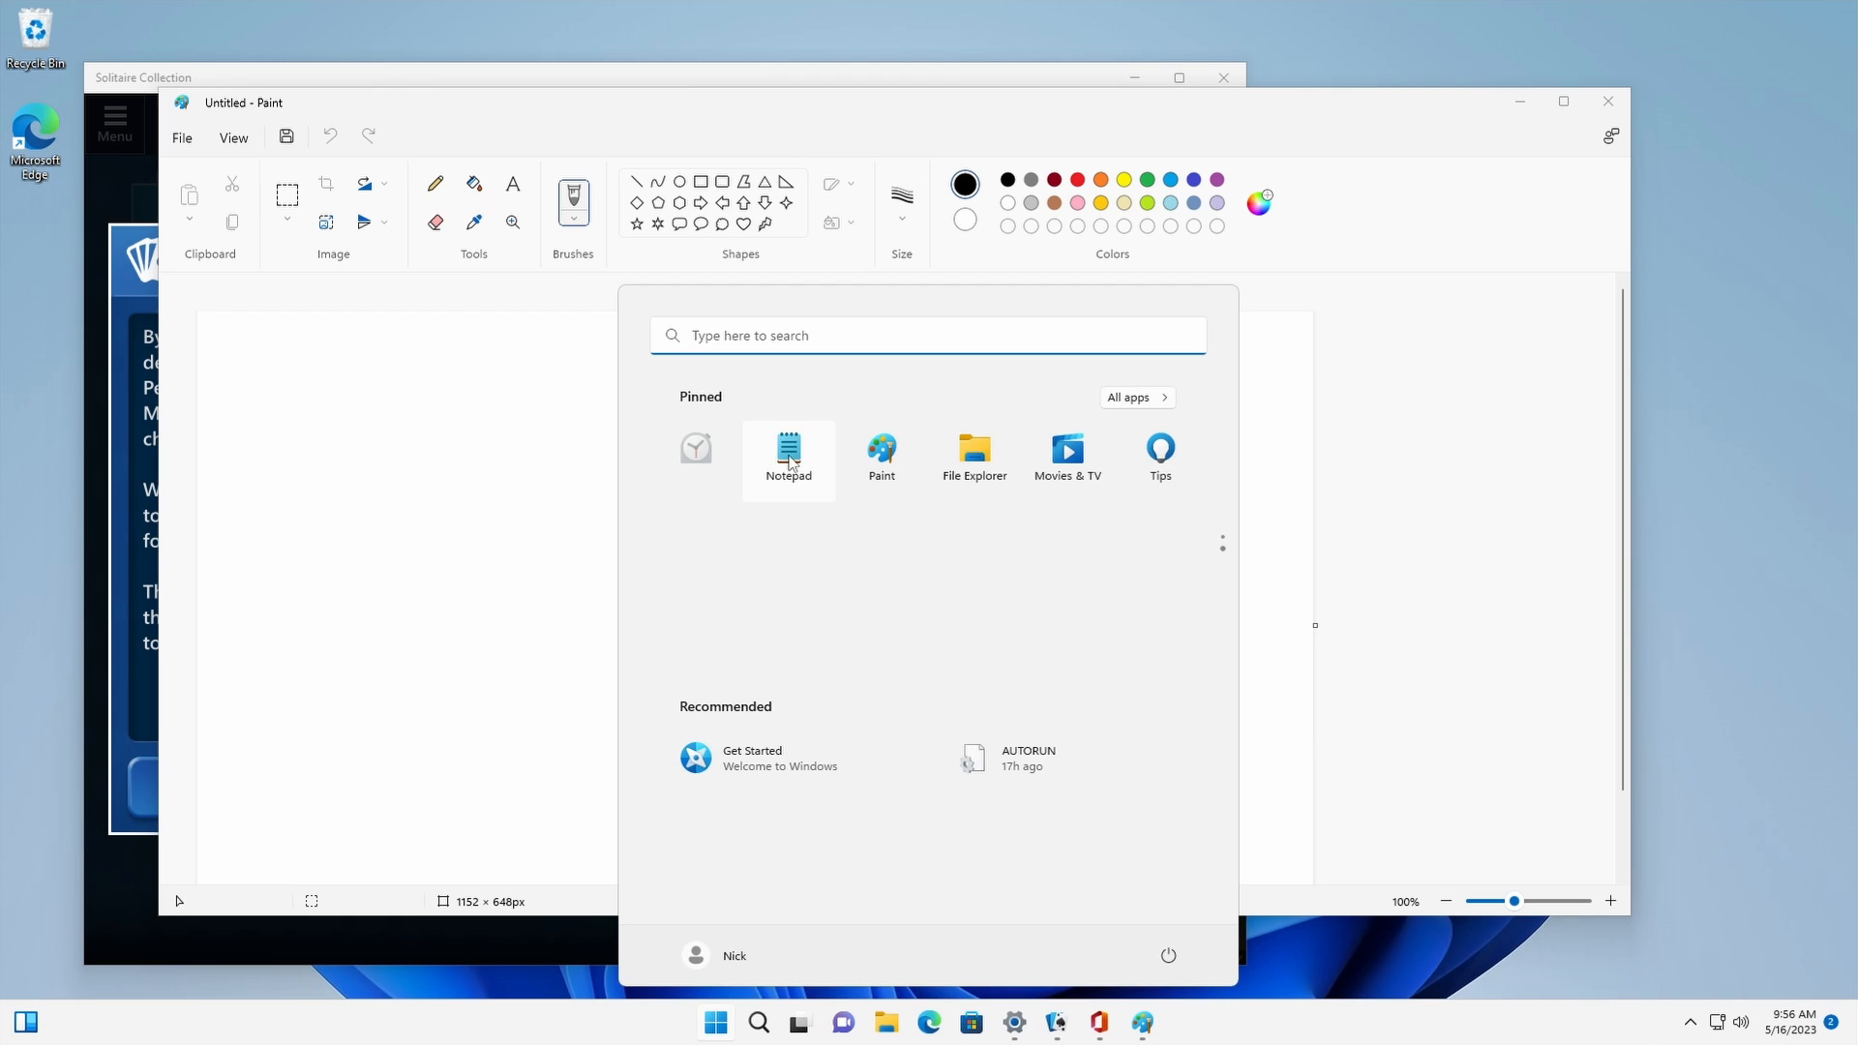
{"action": "left_click", "coordinate": [791, 462]}
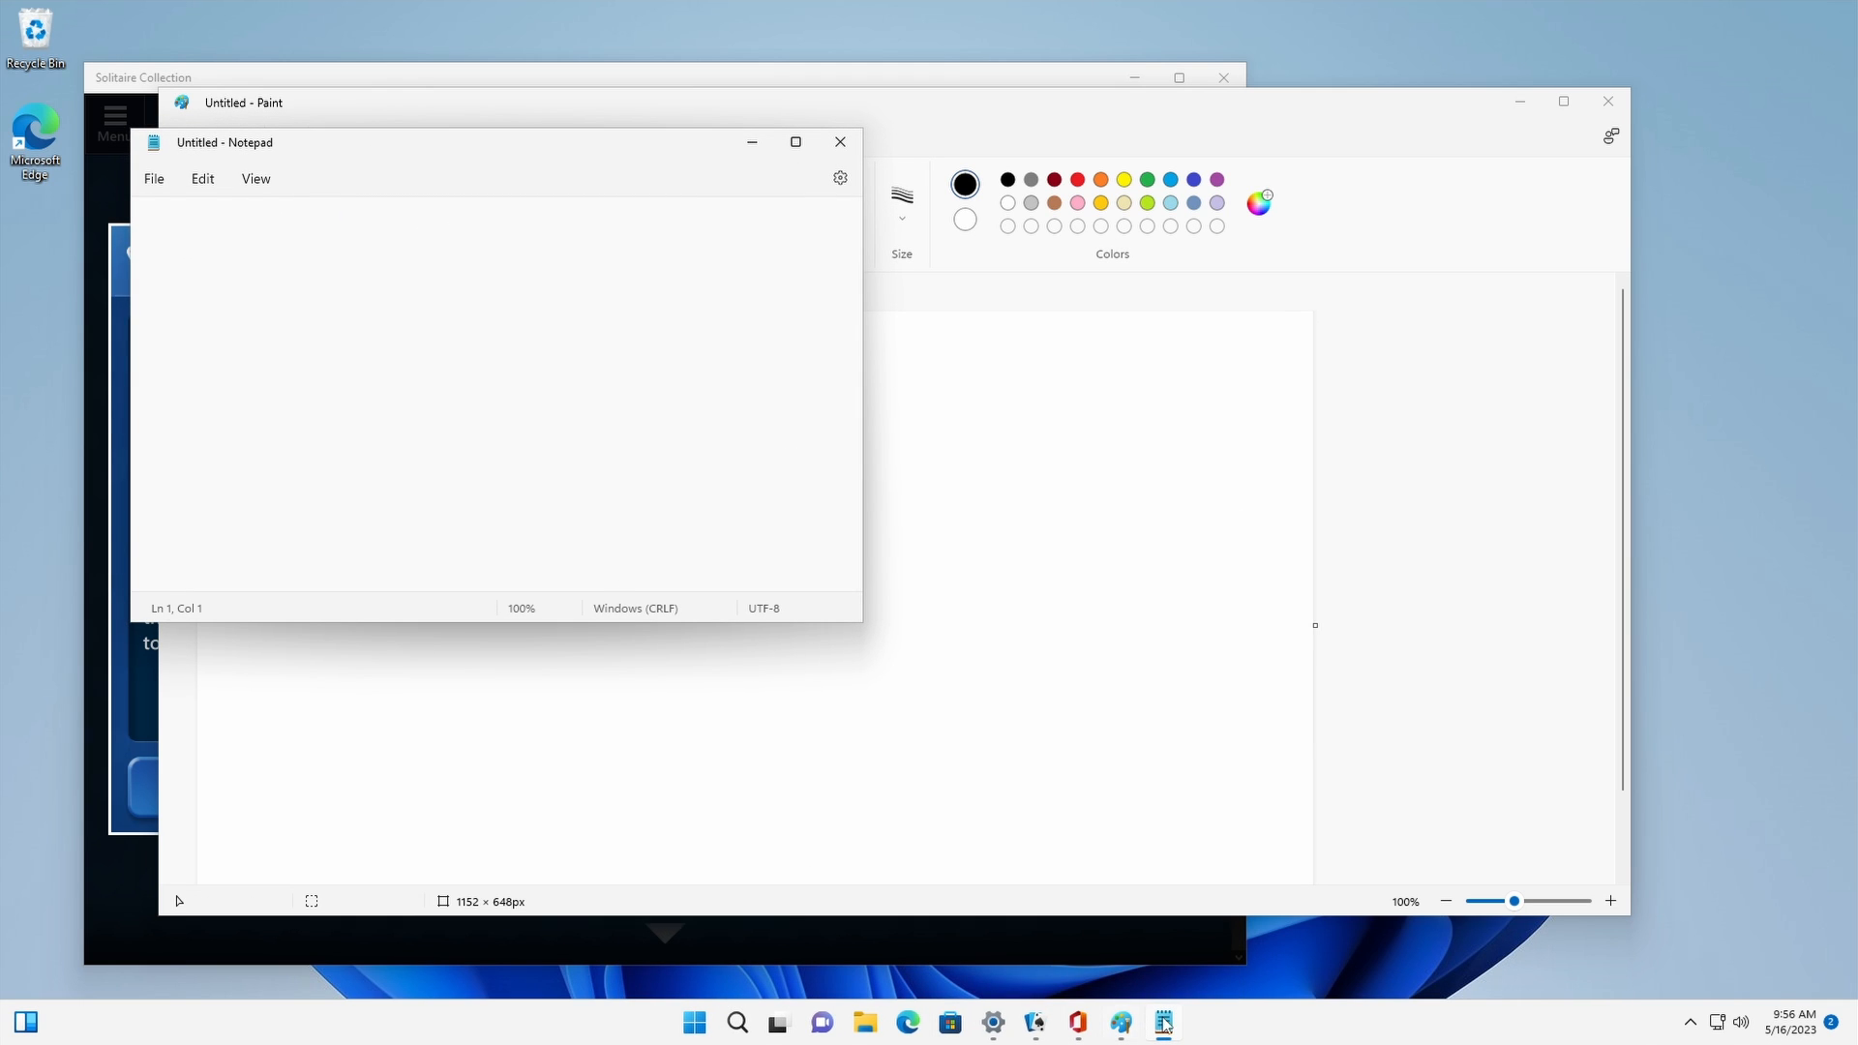
{"action": "left_click", "coordinate": [692, 1024]}
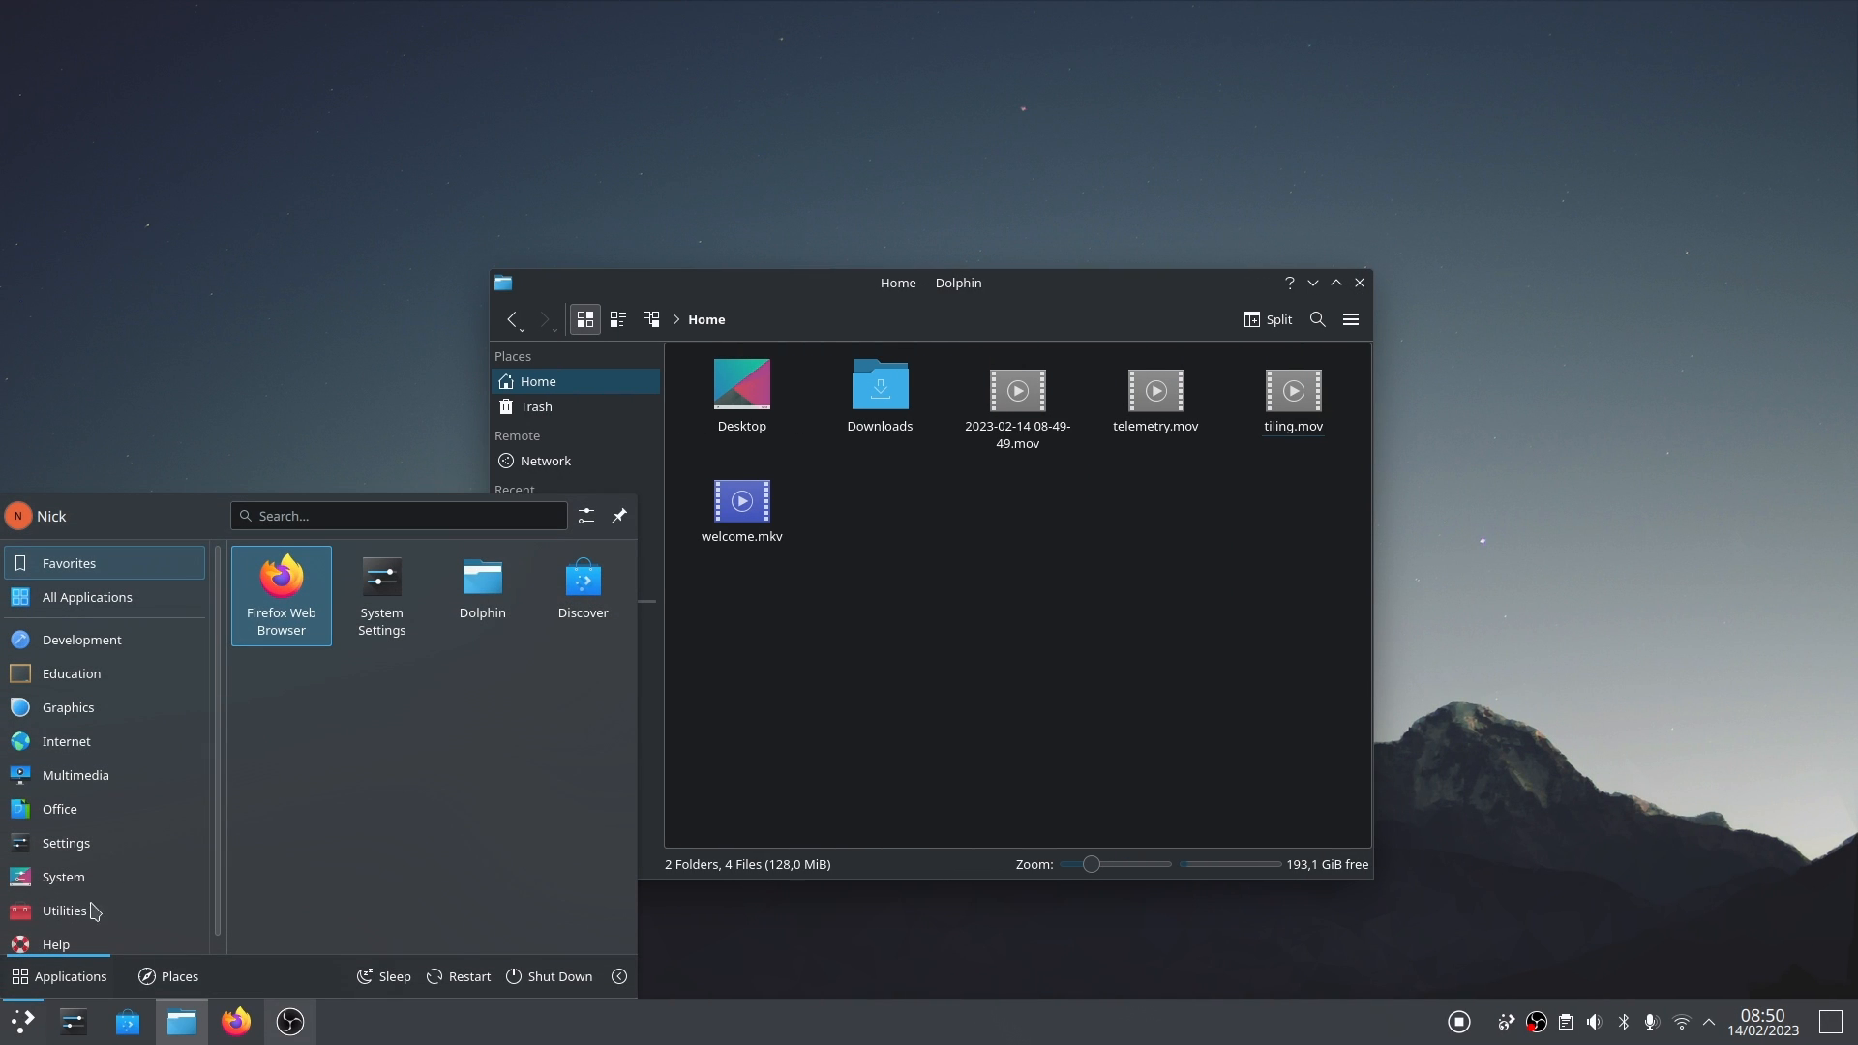
{"action": "scroll", "coordinate": [168, 778], "scroll_direction": "down", "scroll_amount": 1}
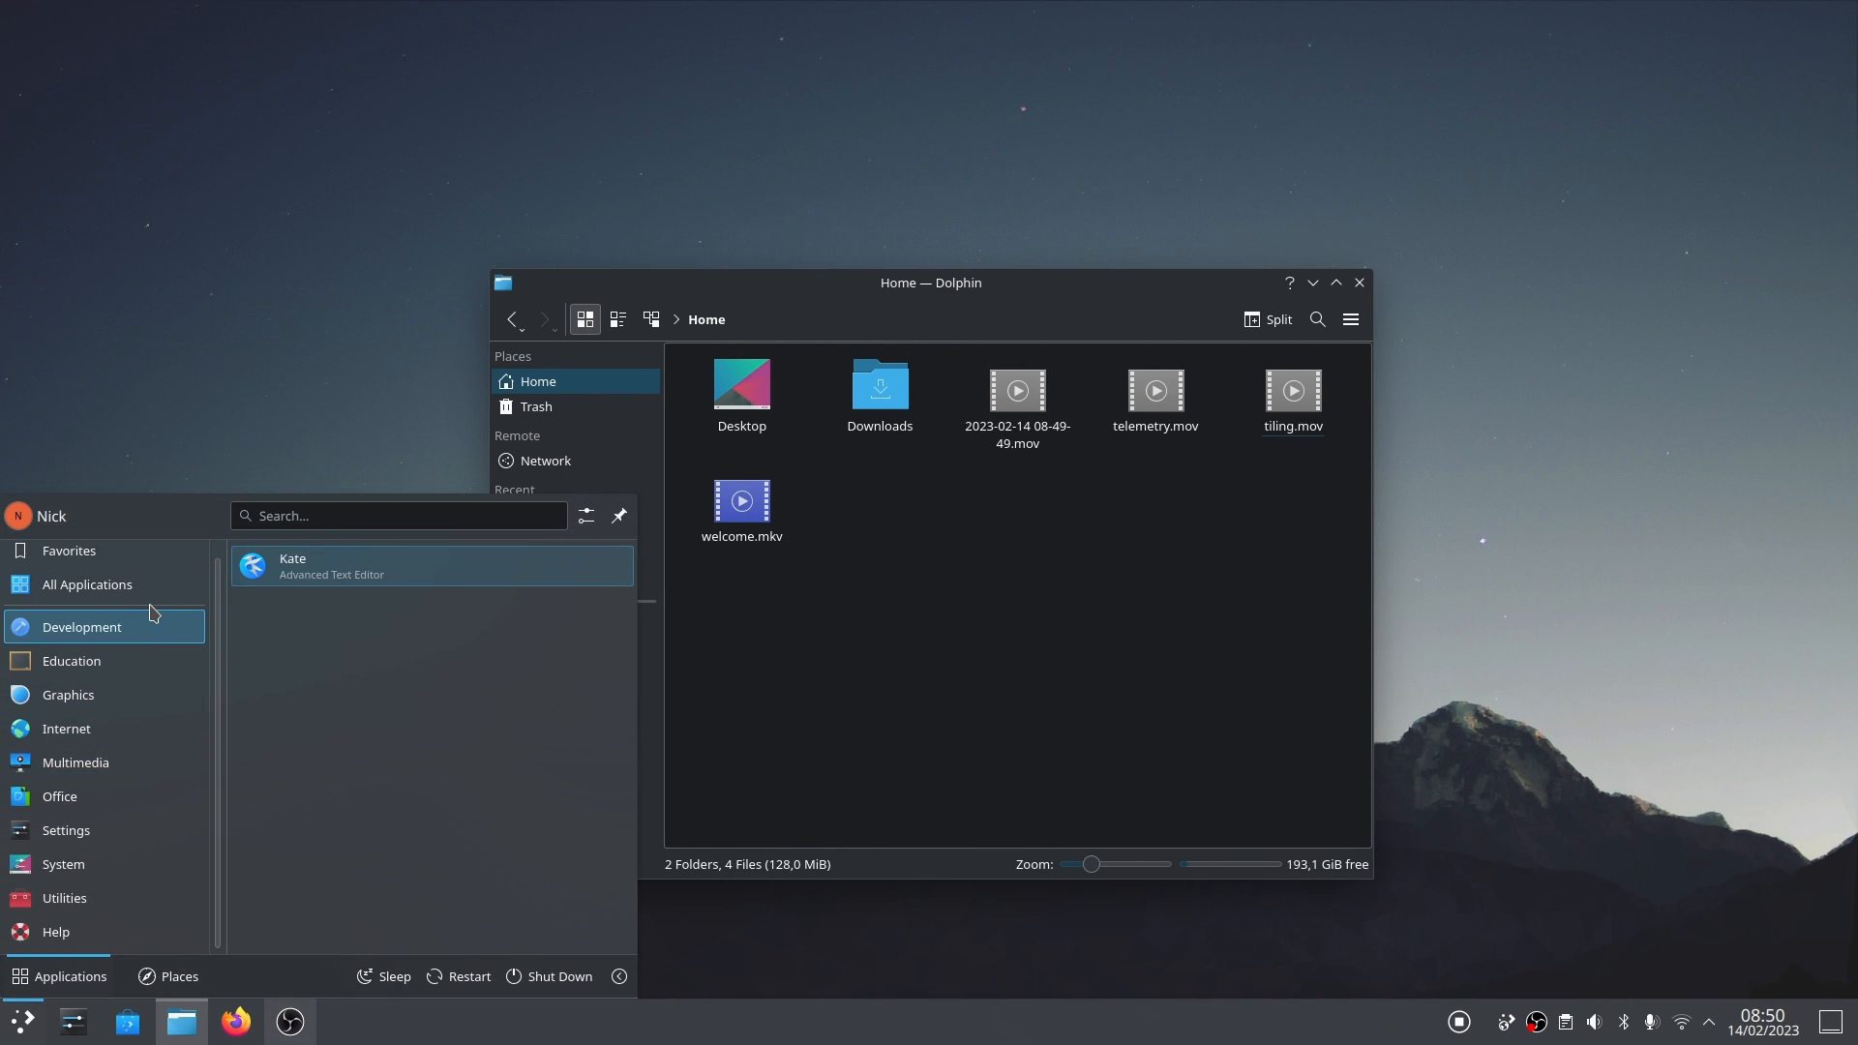
{"action": "mouse_move", "coordinate": [70, 673]}
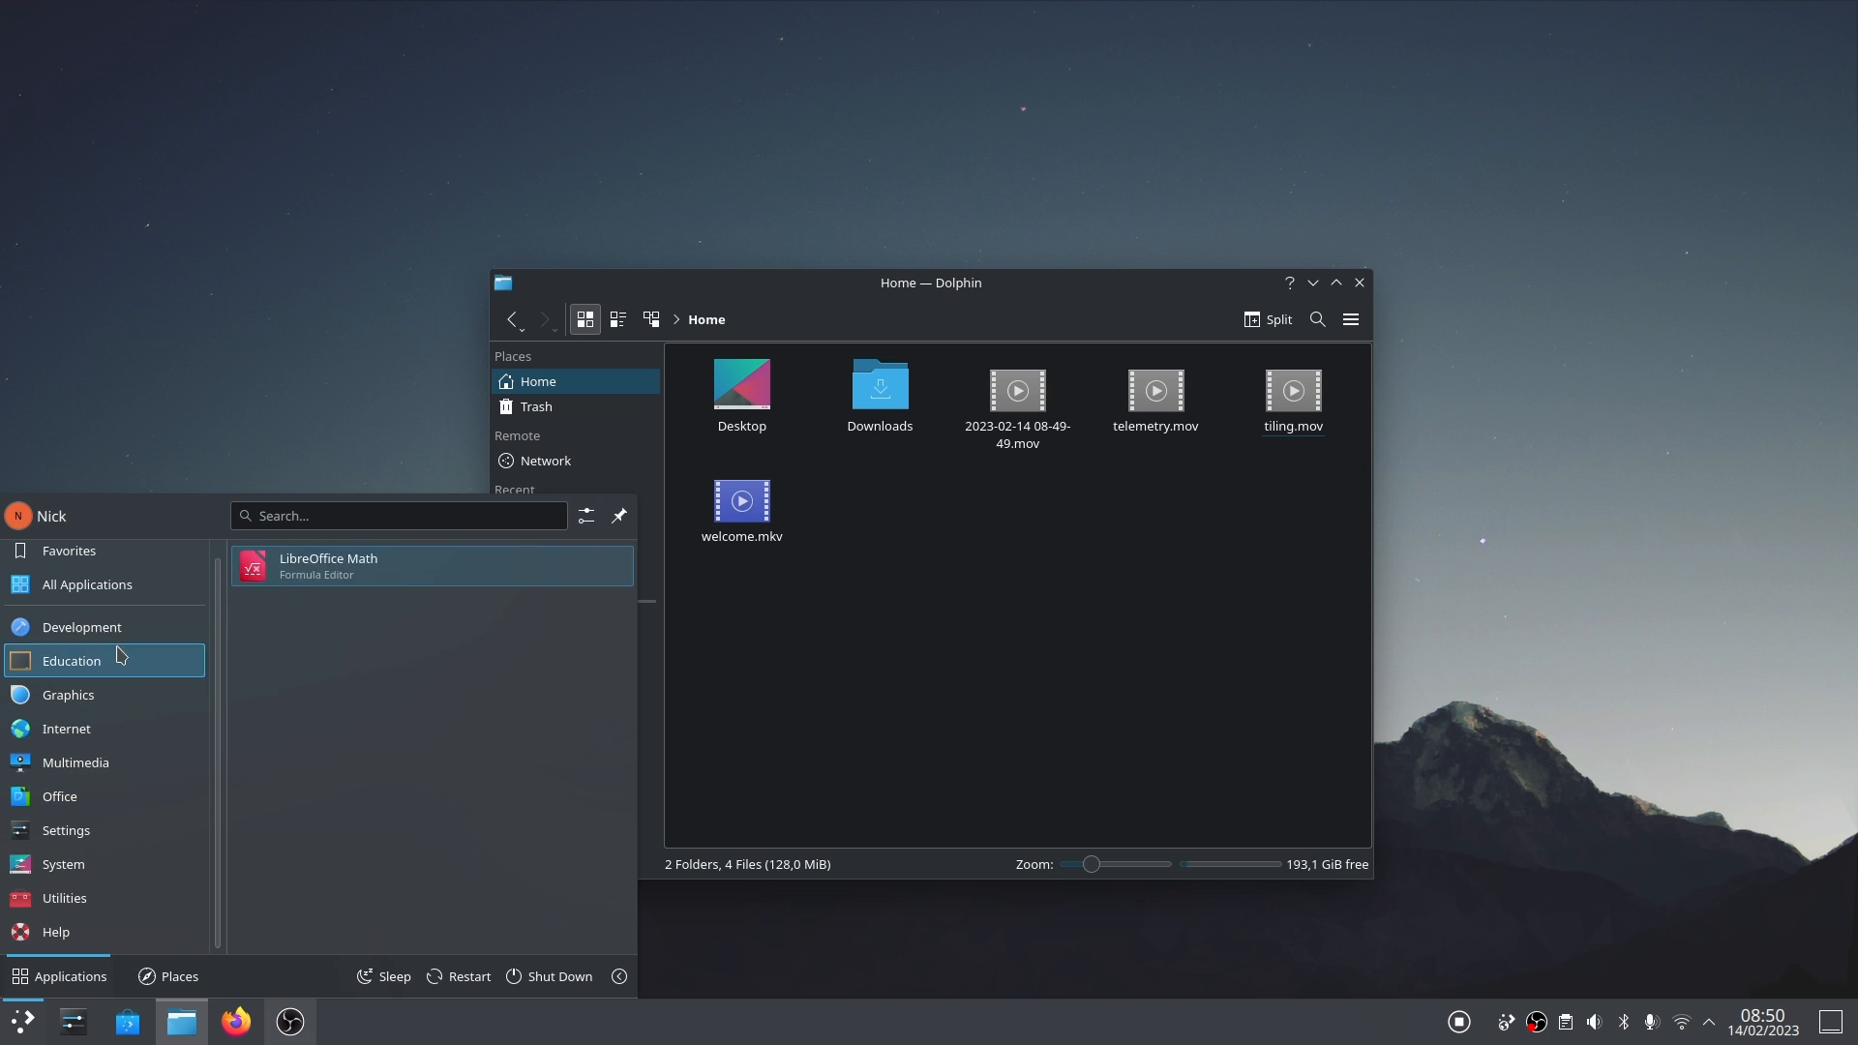
{"action": "scroll", "coordinate": [88, 595], "scroll_direction": "up", "scroll_amount": 1}
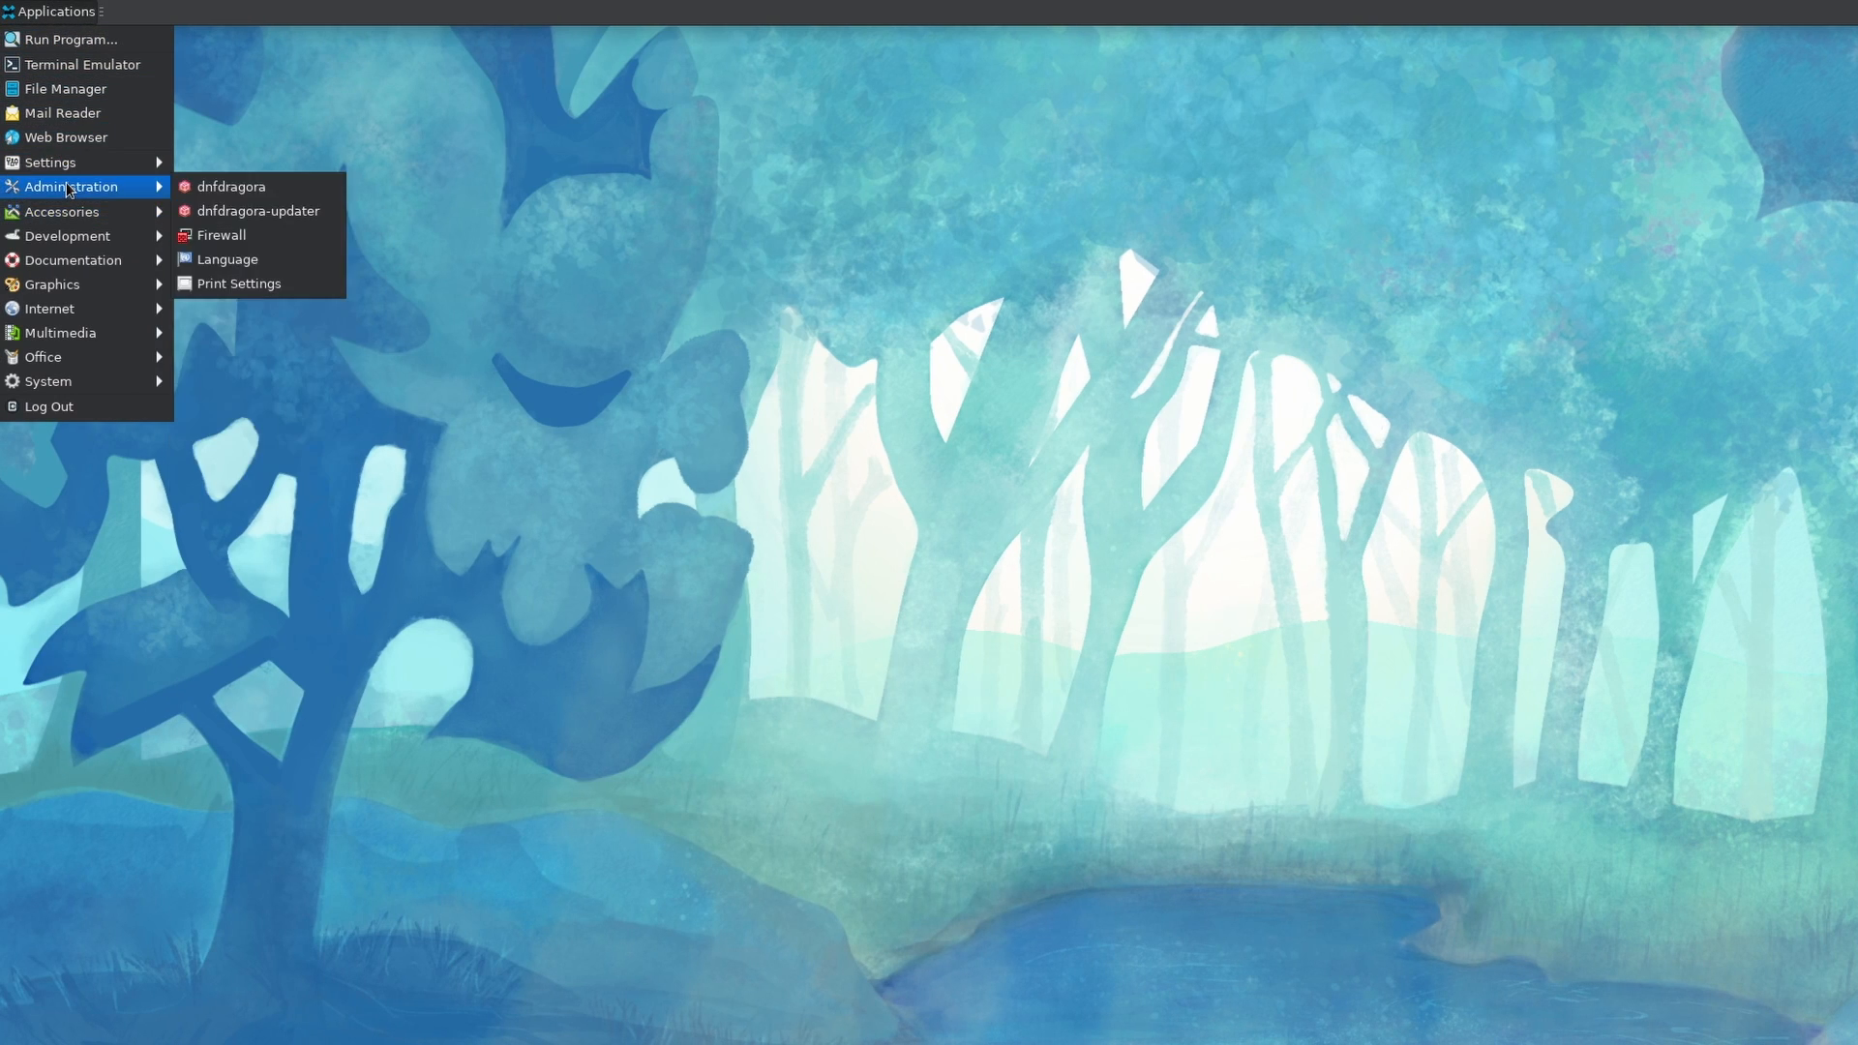
Launch the Xfce Settings Manager, then find and open About Xfce from the Whisker menu
{"action": "left_click", "coordinate": [277, 160]}
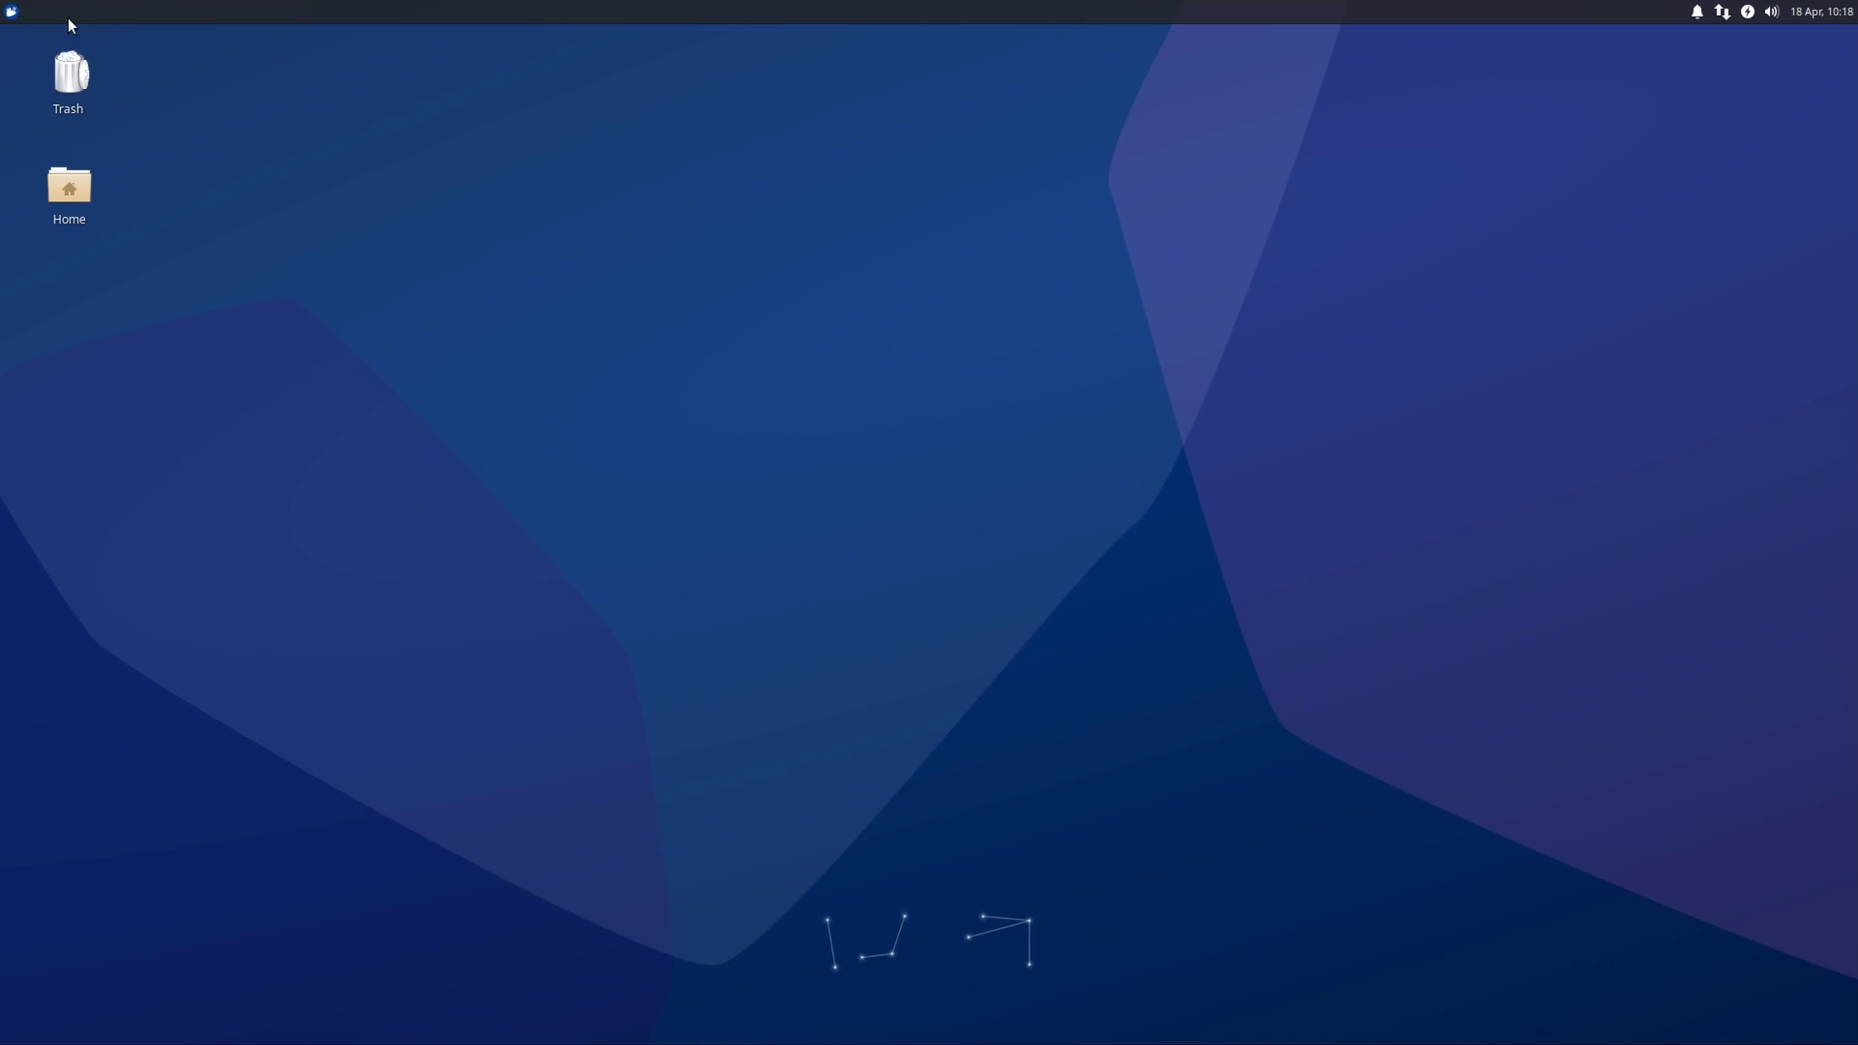
{"action": "left_click", "coordinate": [11, 10]}
{"action": "type", "text": "xfce"}
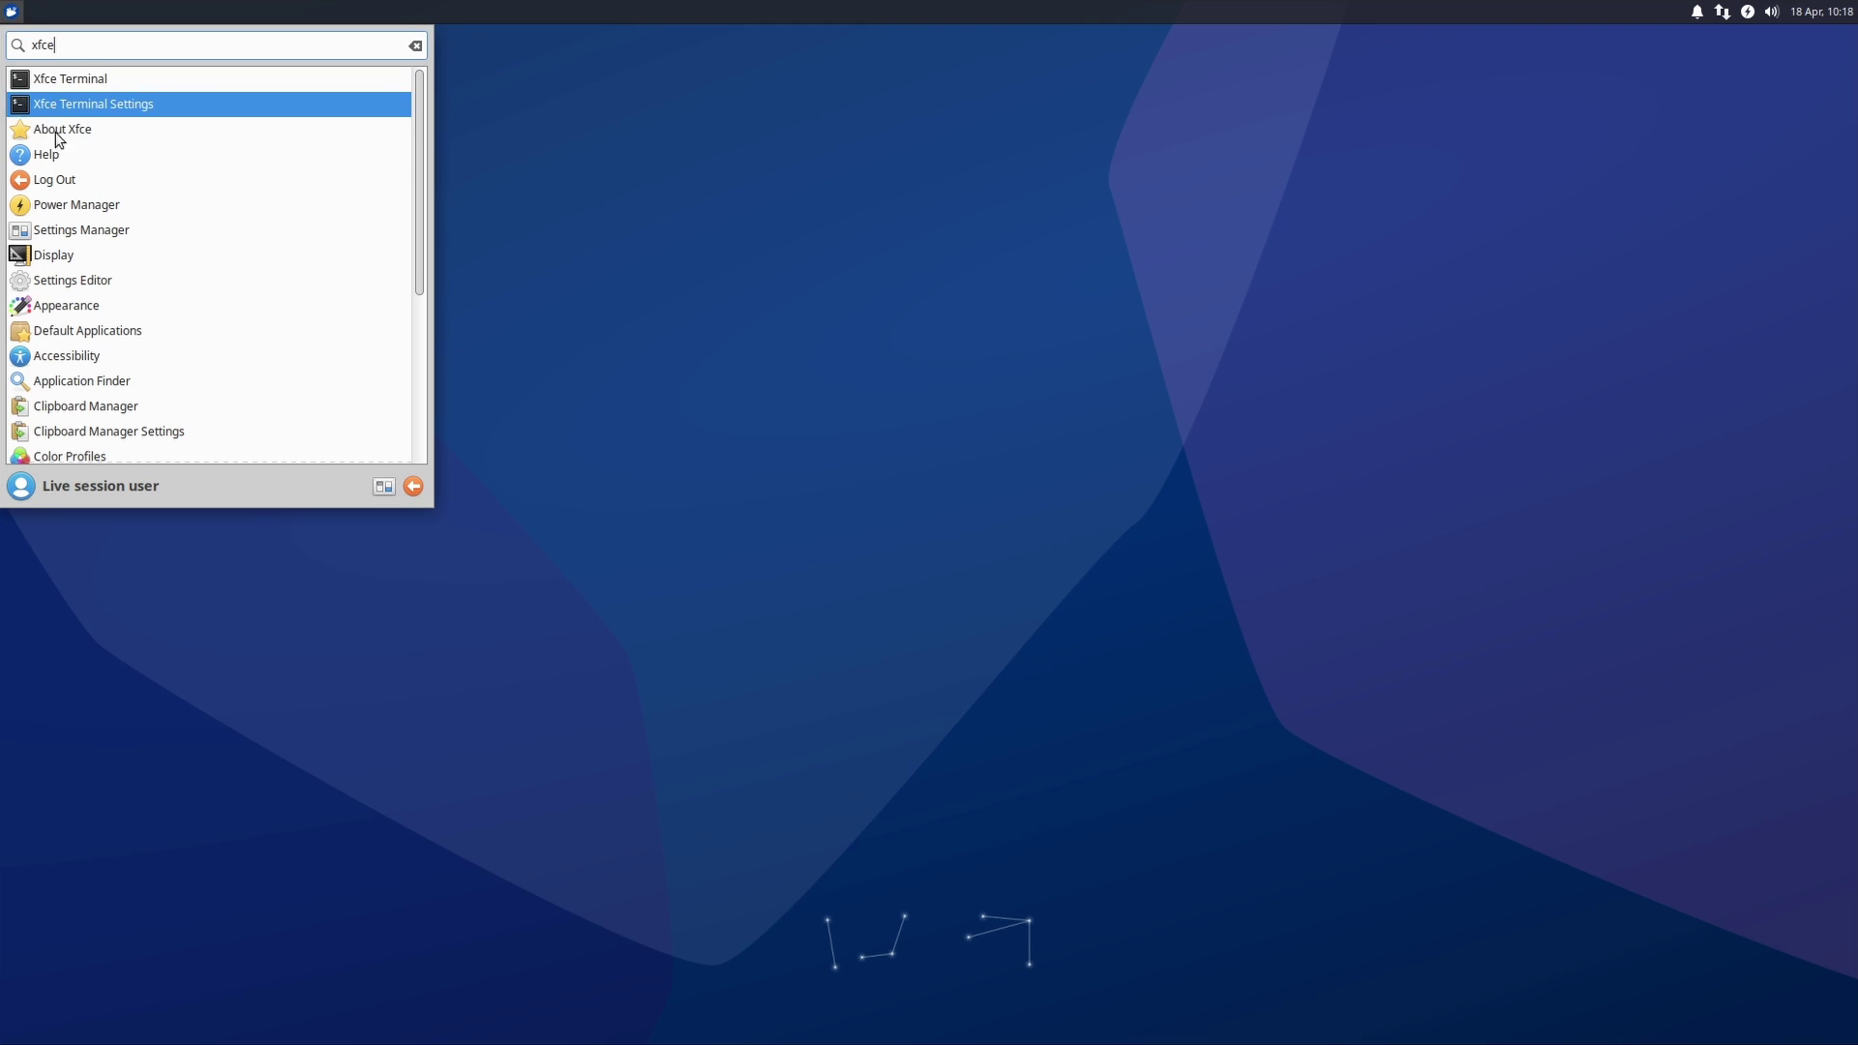
{"action": "left_click", "coordinate": [62, 128]}
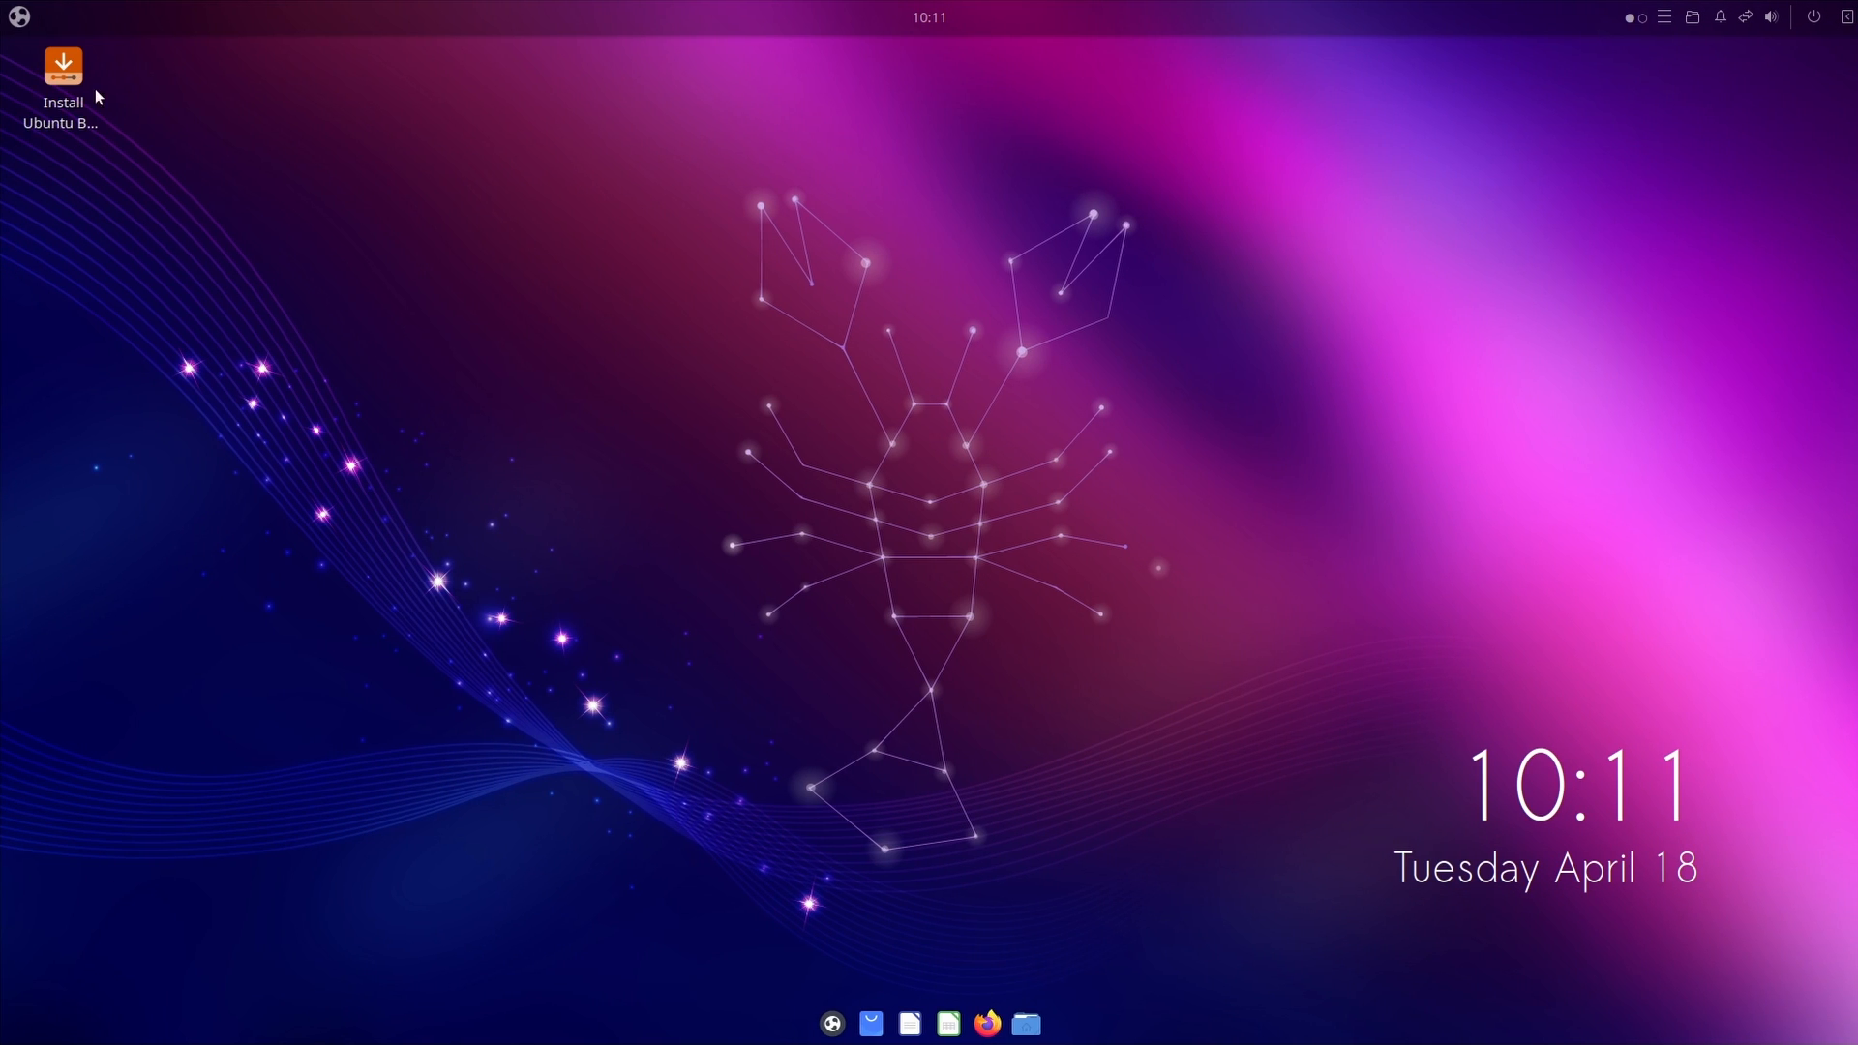
Search the Budgie menu for 'hotcorn' and open Budgie Hotcorners Settings
{"action": "left_click", "coordinate": [20, 18]}
{"action": "type", "text": "hotcorn"}
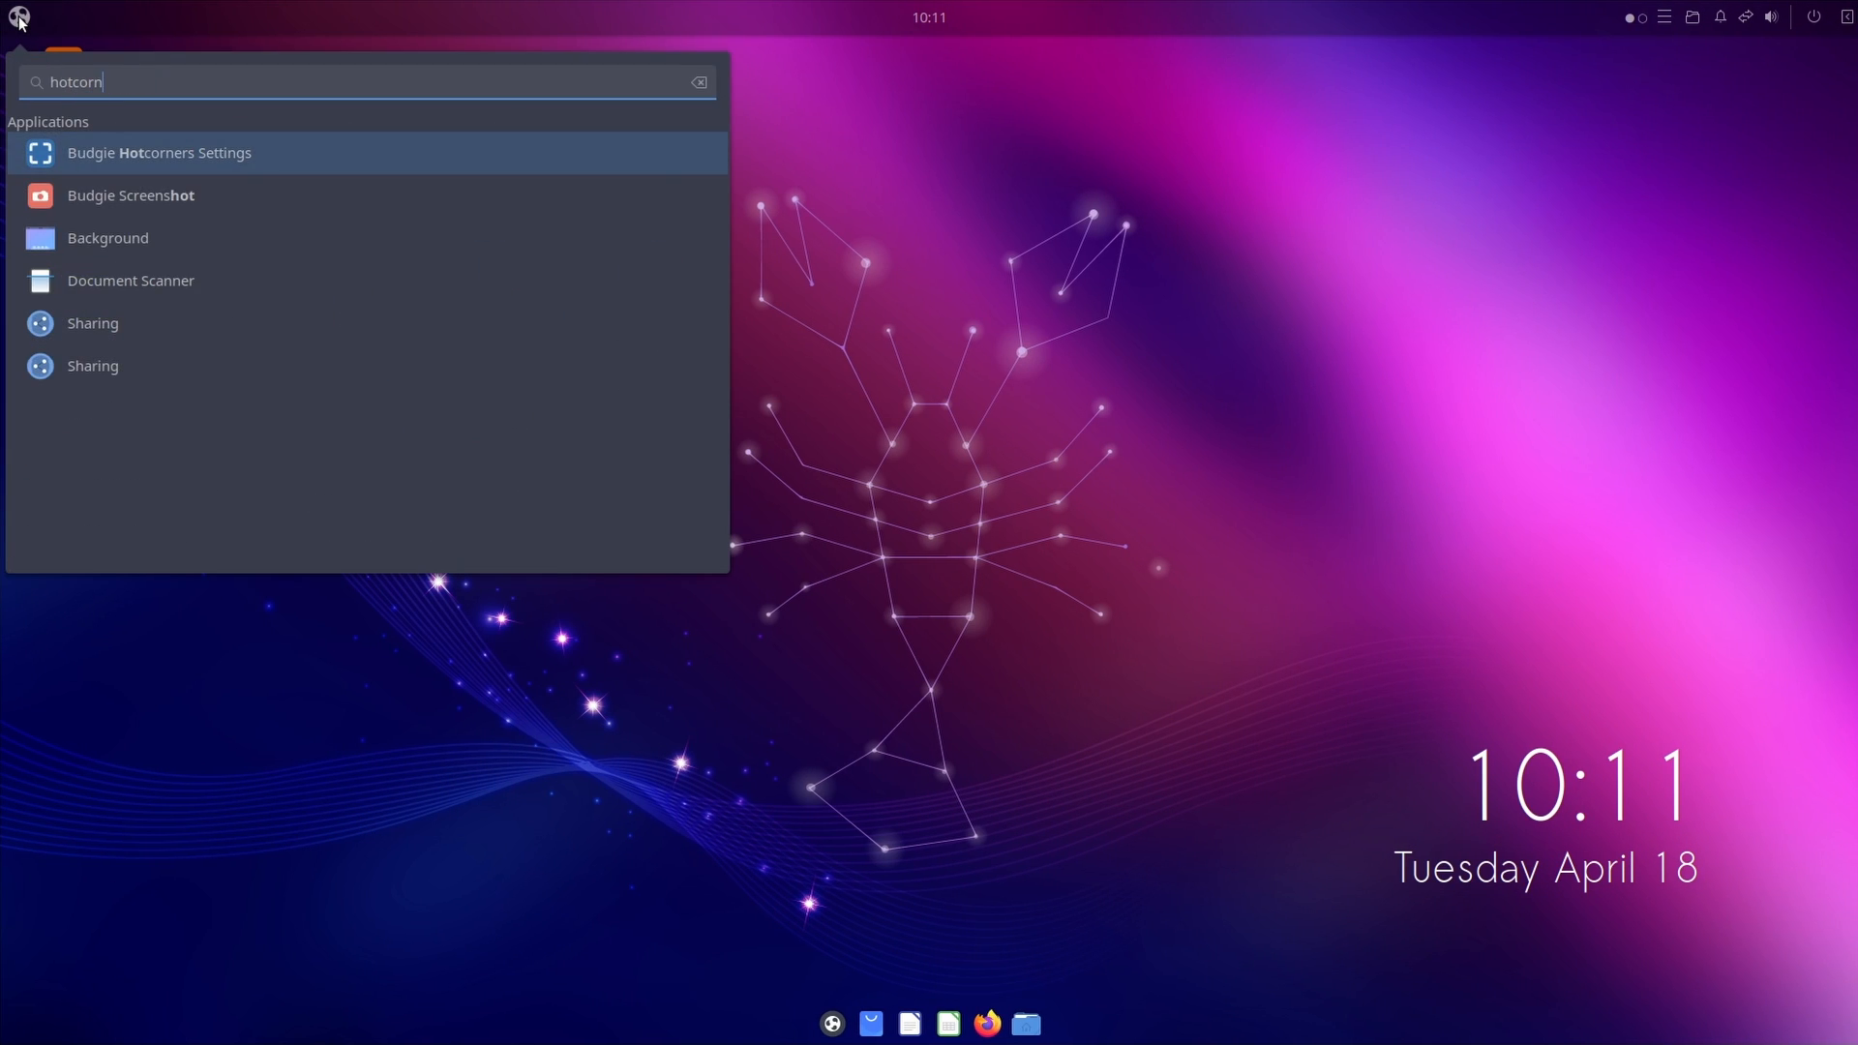
{"action": "left_click", "coordinate": [127, 157]}
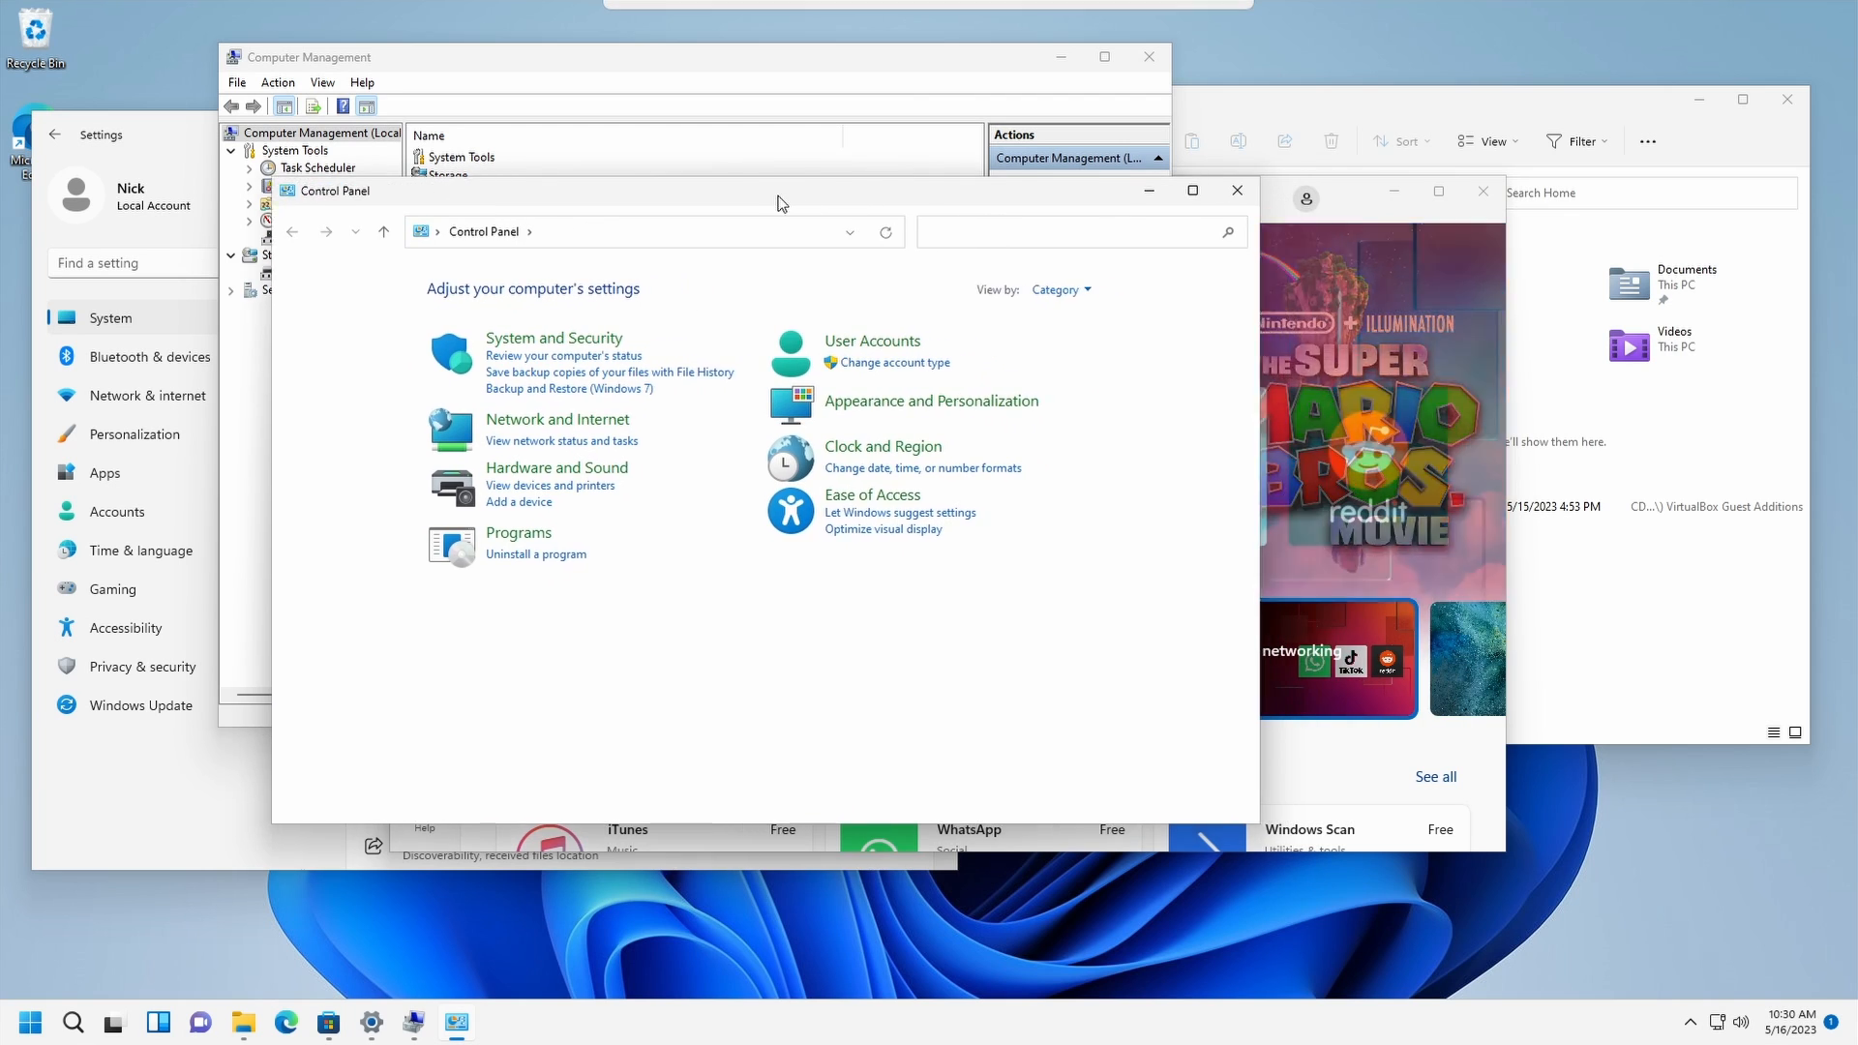
Bring Settings, Microsoft Store, Computer Management with its command list, and File Explorer forward in turn
{"action": "left_click_drag", "start_coordinate": [770, 203], "coordinate": [764, 240]}
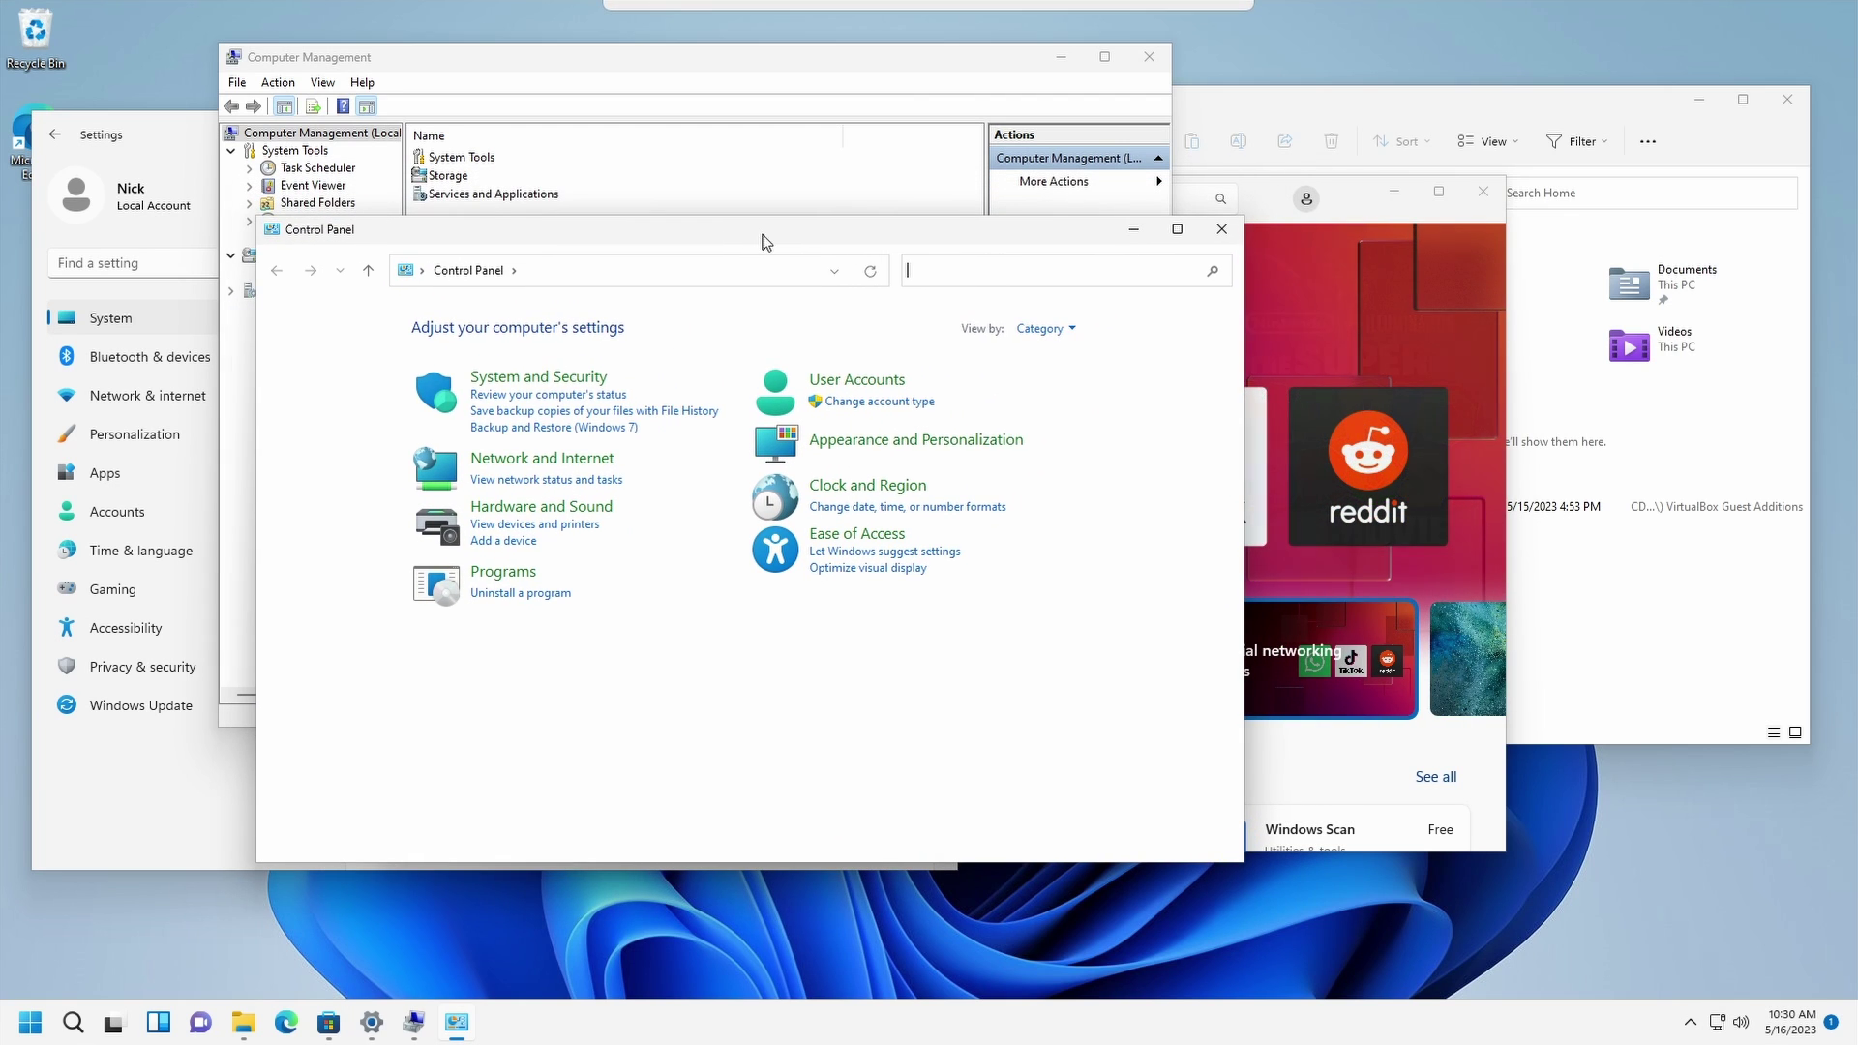
{"action": "left_click", "coordinate": [150, 128]}
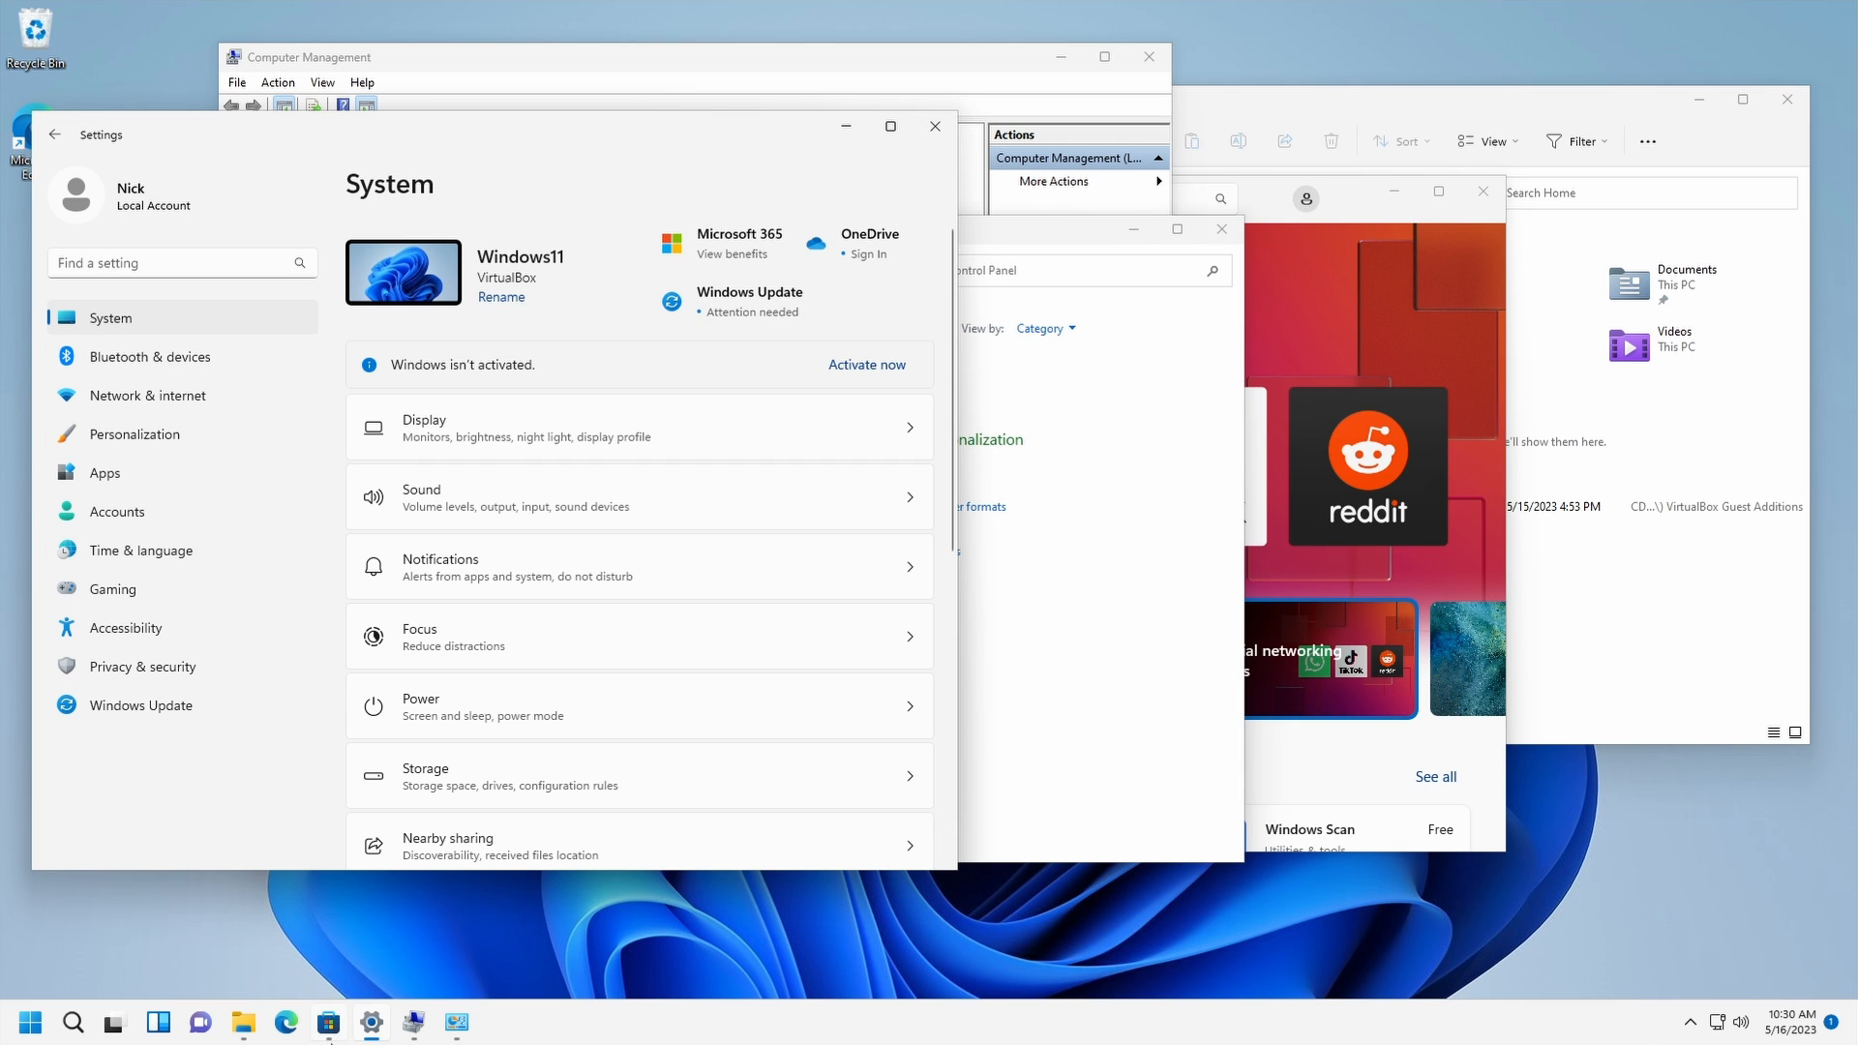
{"action": "left_click", "coordinate": [1308, 436]}
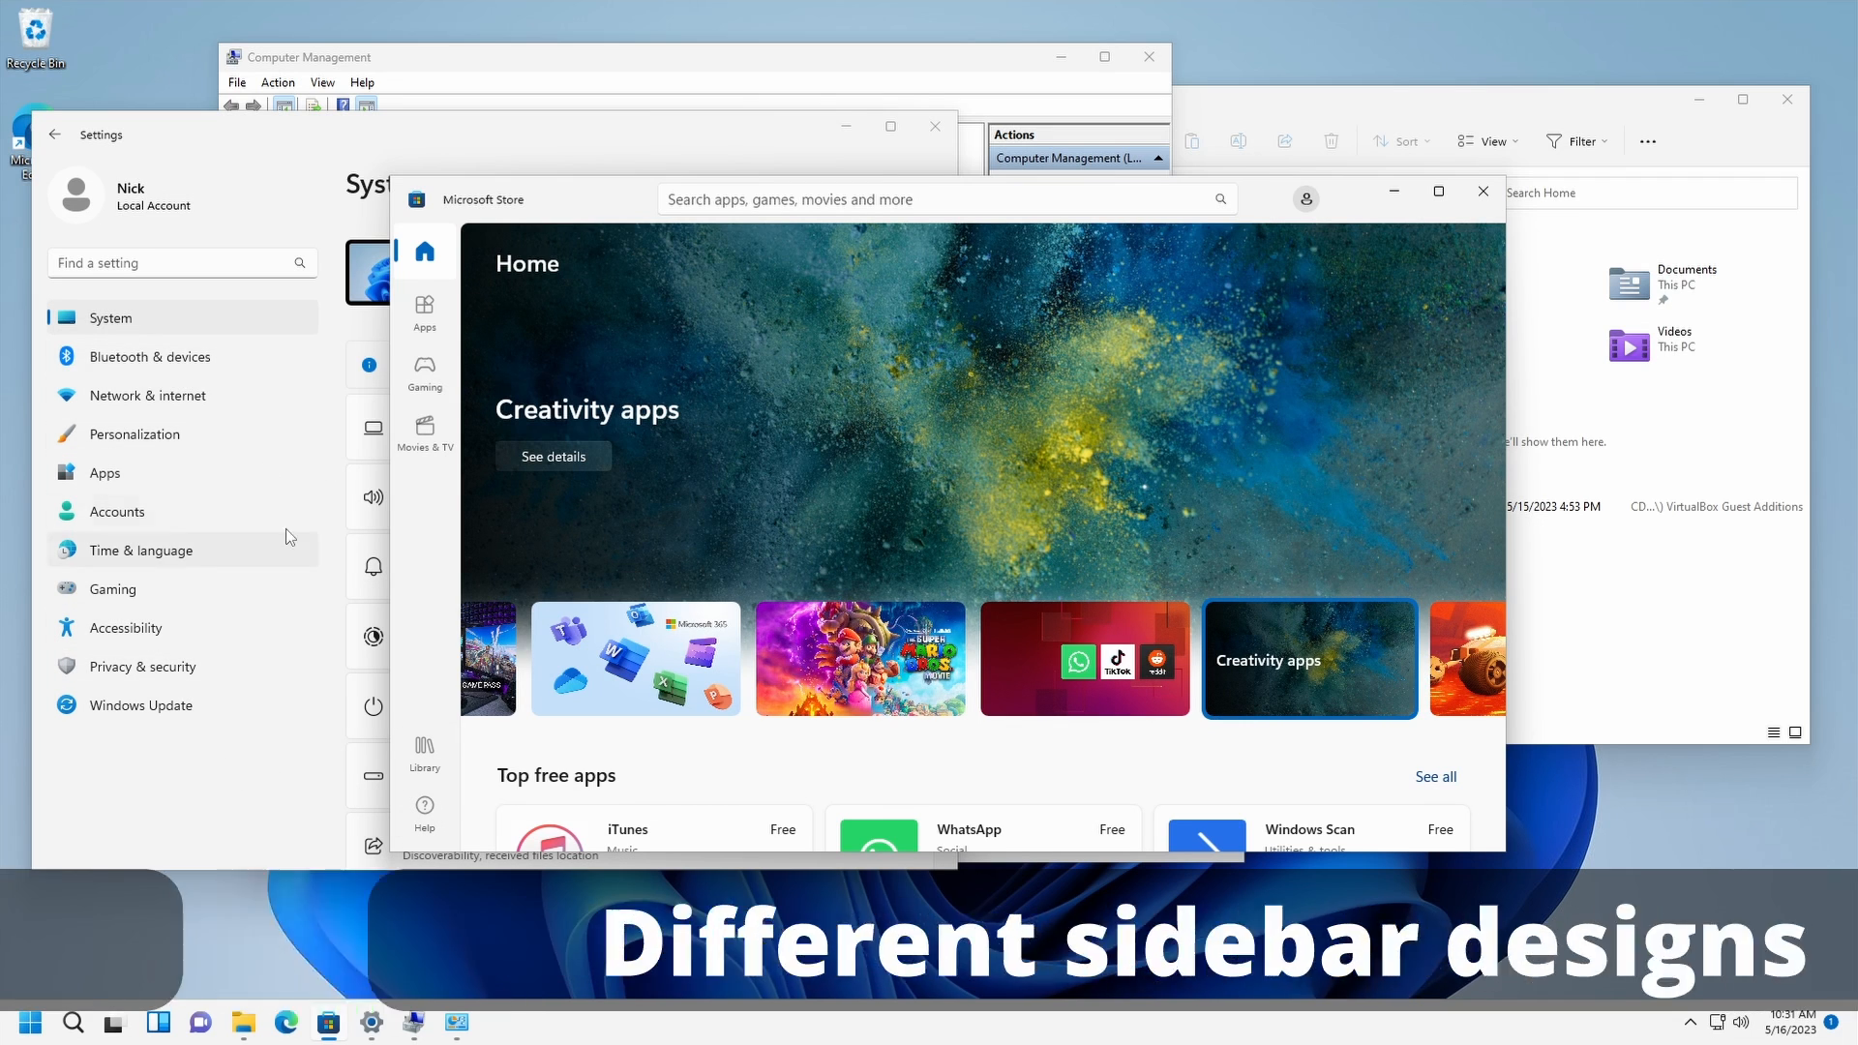
{"action": "left_click", "coordinate": [435, 66]}
{"action": "left_click", "coordinate": [238, 83]}
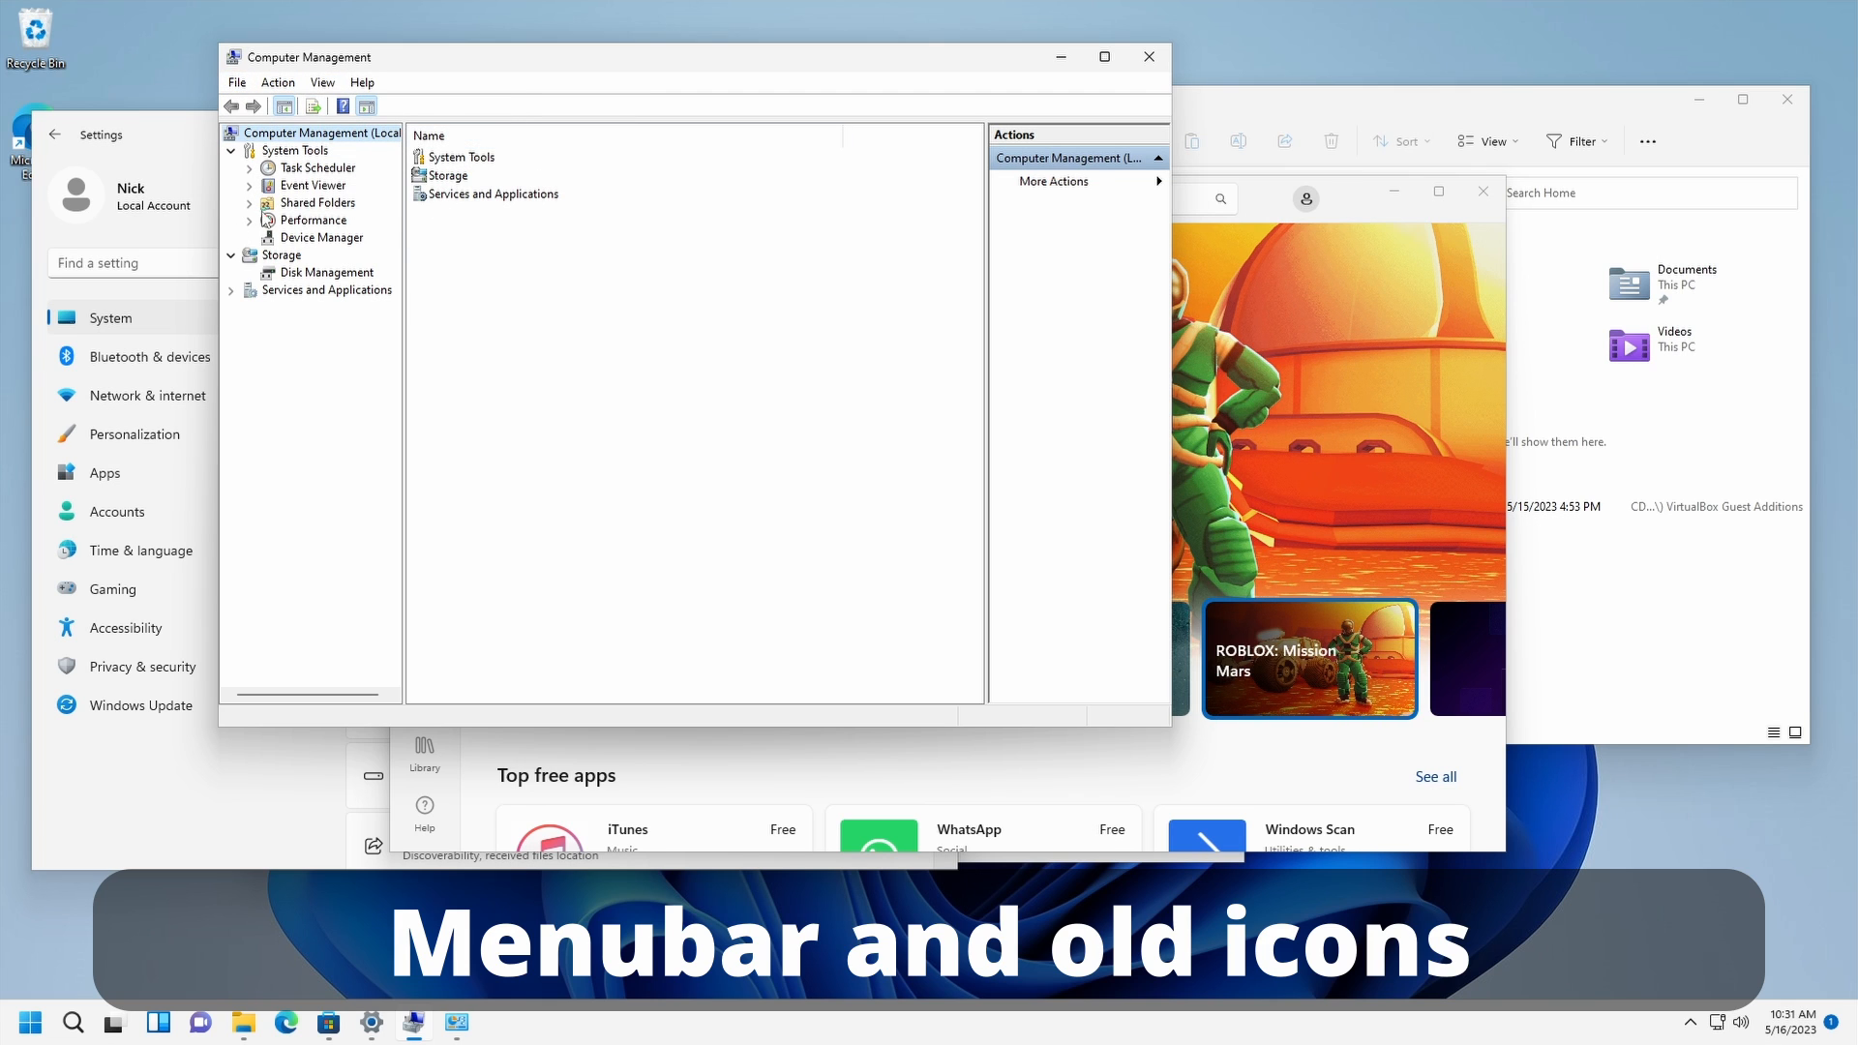
{"action": "left_click", "coordinate": [1482, 113]}
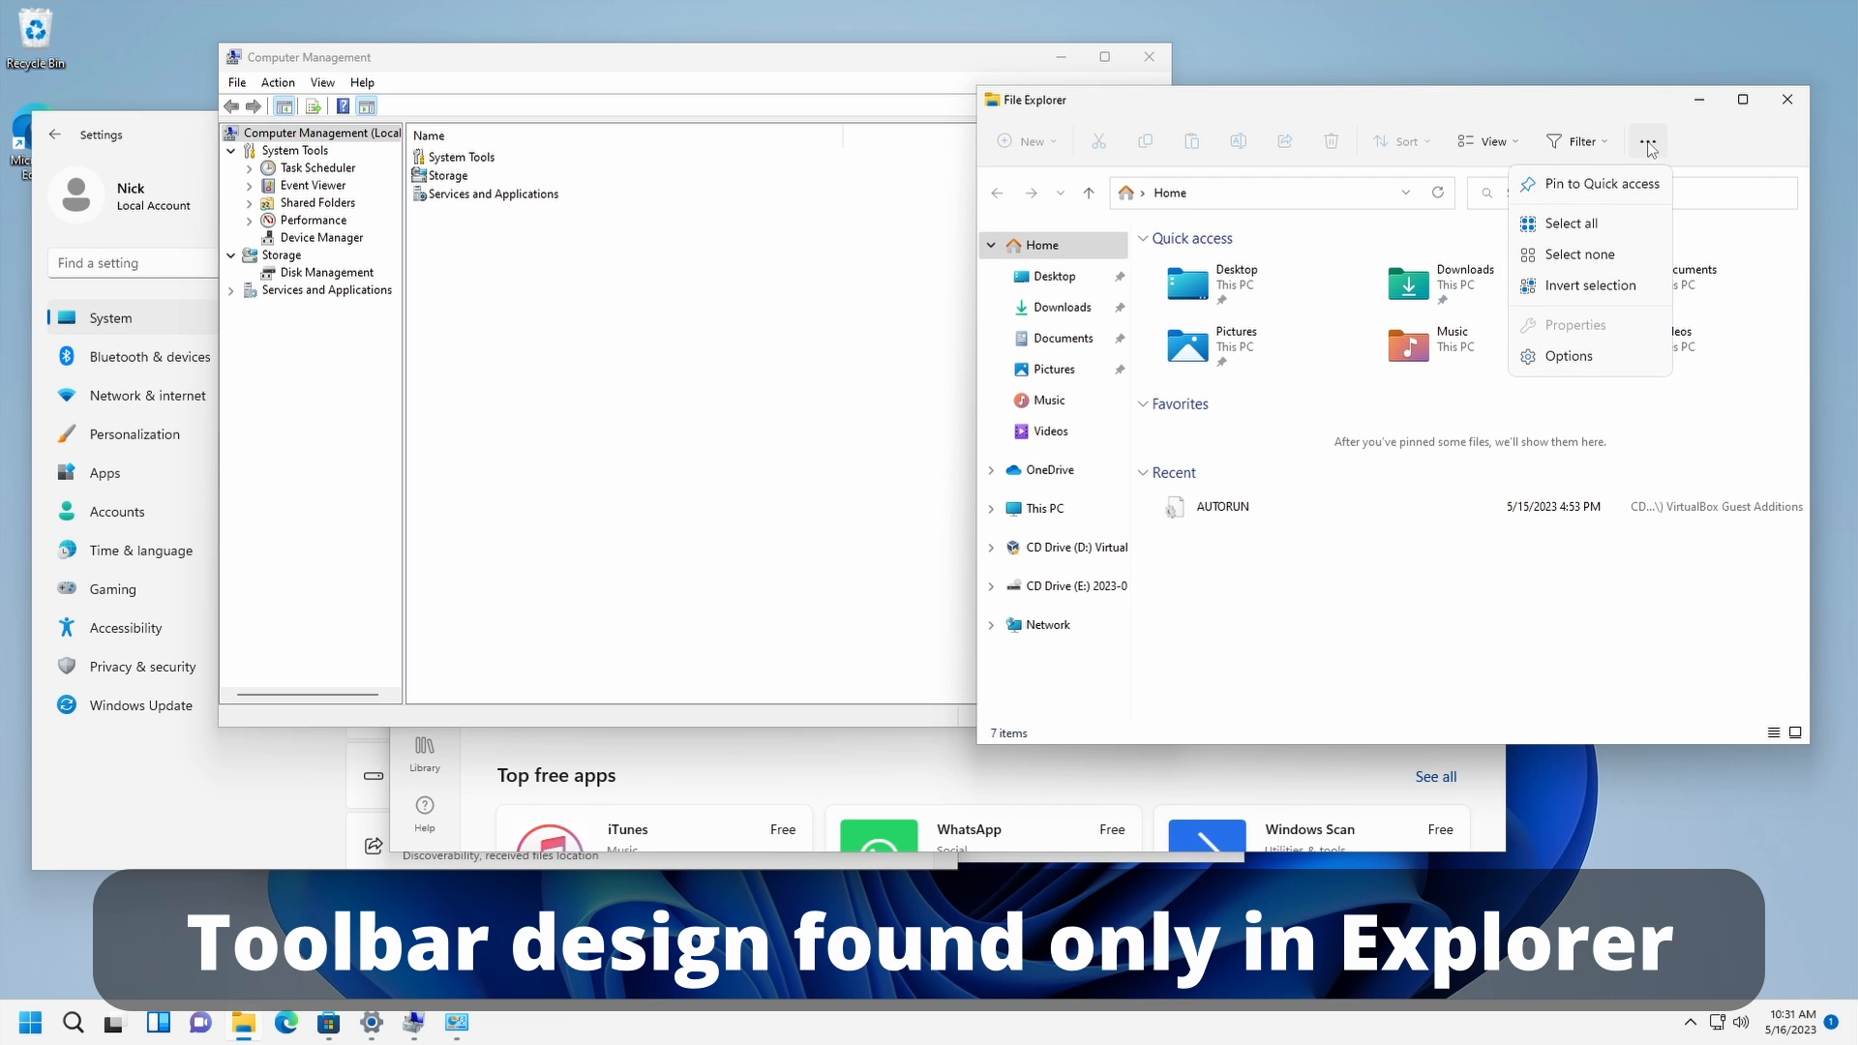
Bring the Microsoft Store back, move it up and left, then close it
{"action": "left_click", "coordinate": [914, 763]}
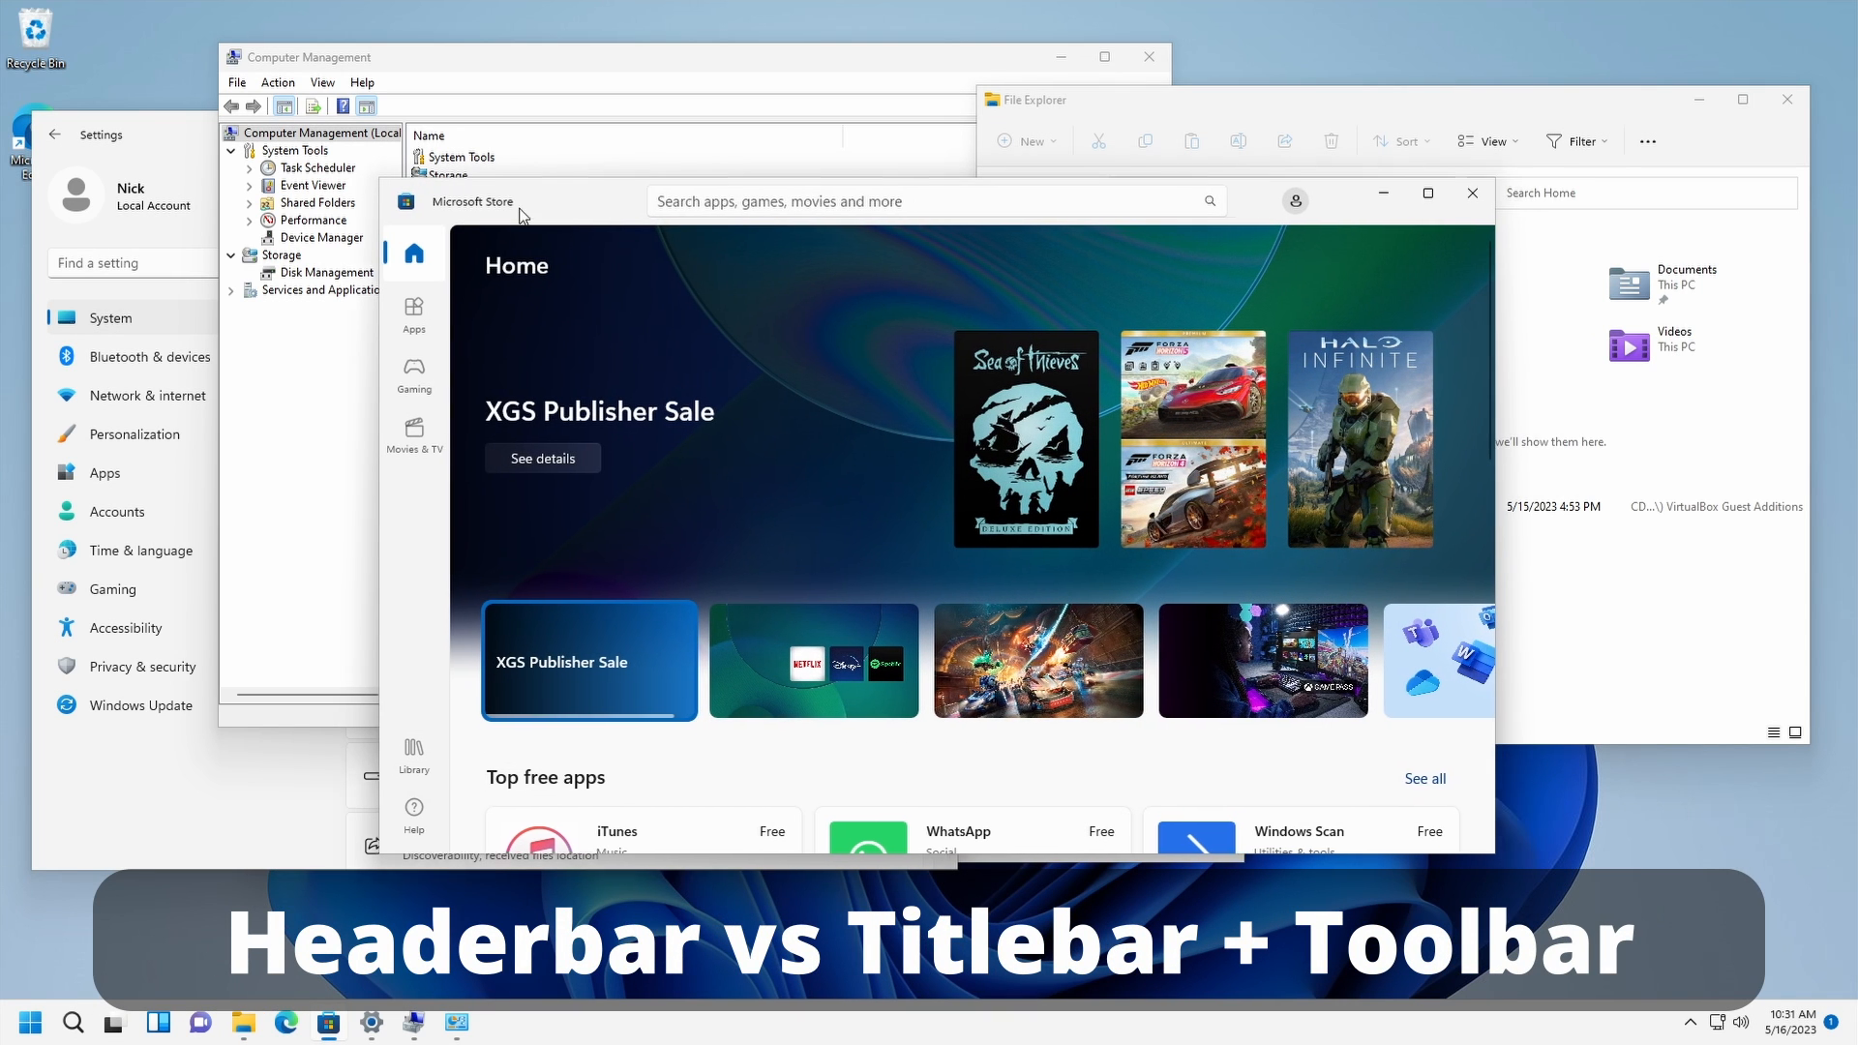
{"action": "left_click_drag", "start_coordinate": [486, 210], "coordinate": [367, 217]}
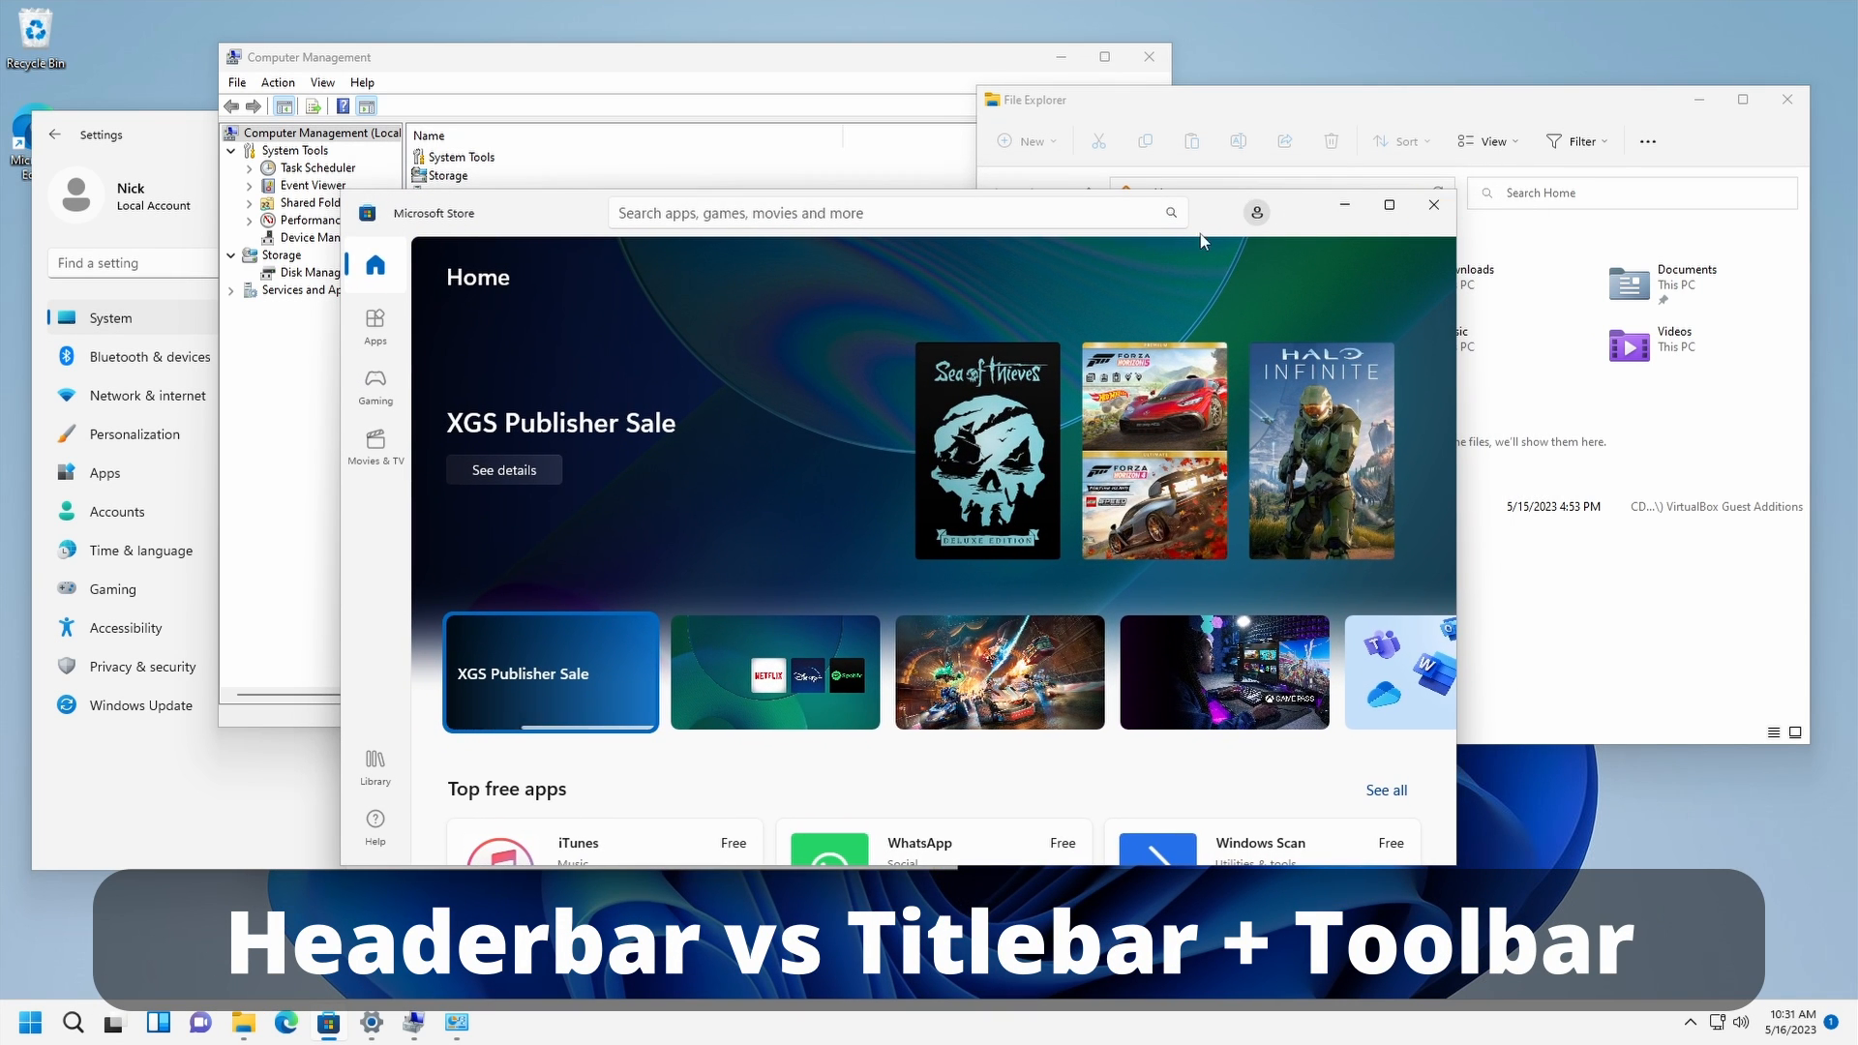
{"action": "left_click_drag", "start_coordinate": [1191, 212], "coordinate": [1074, 109]}
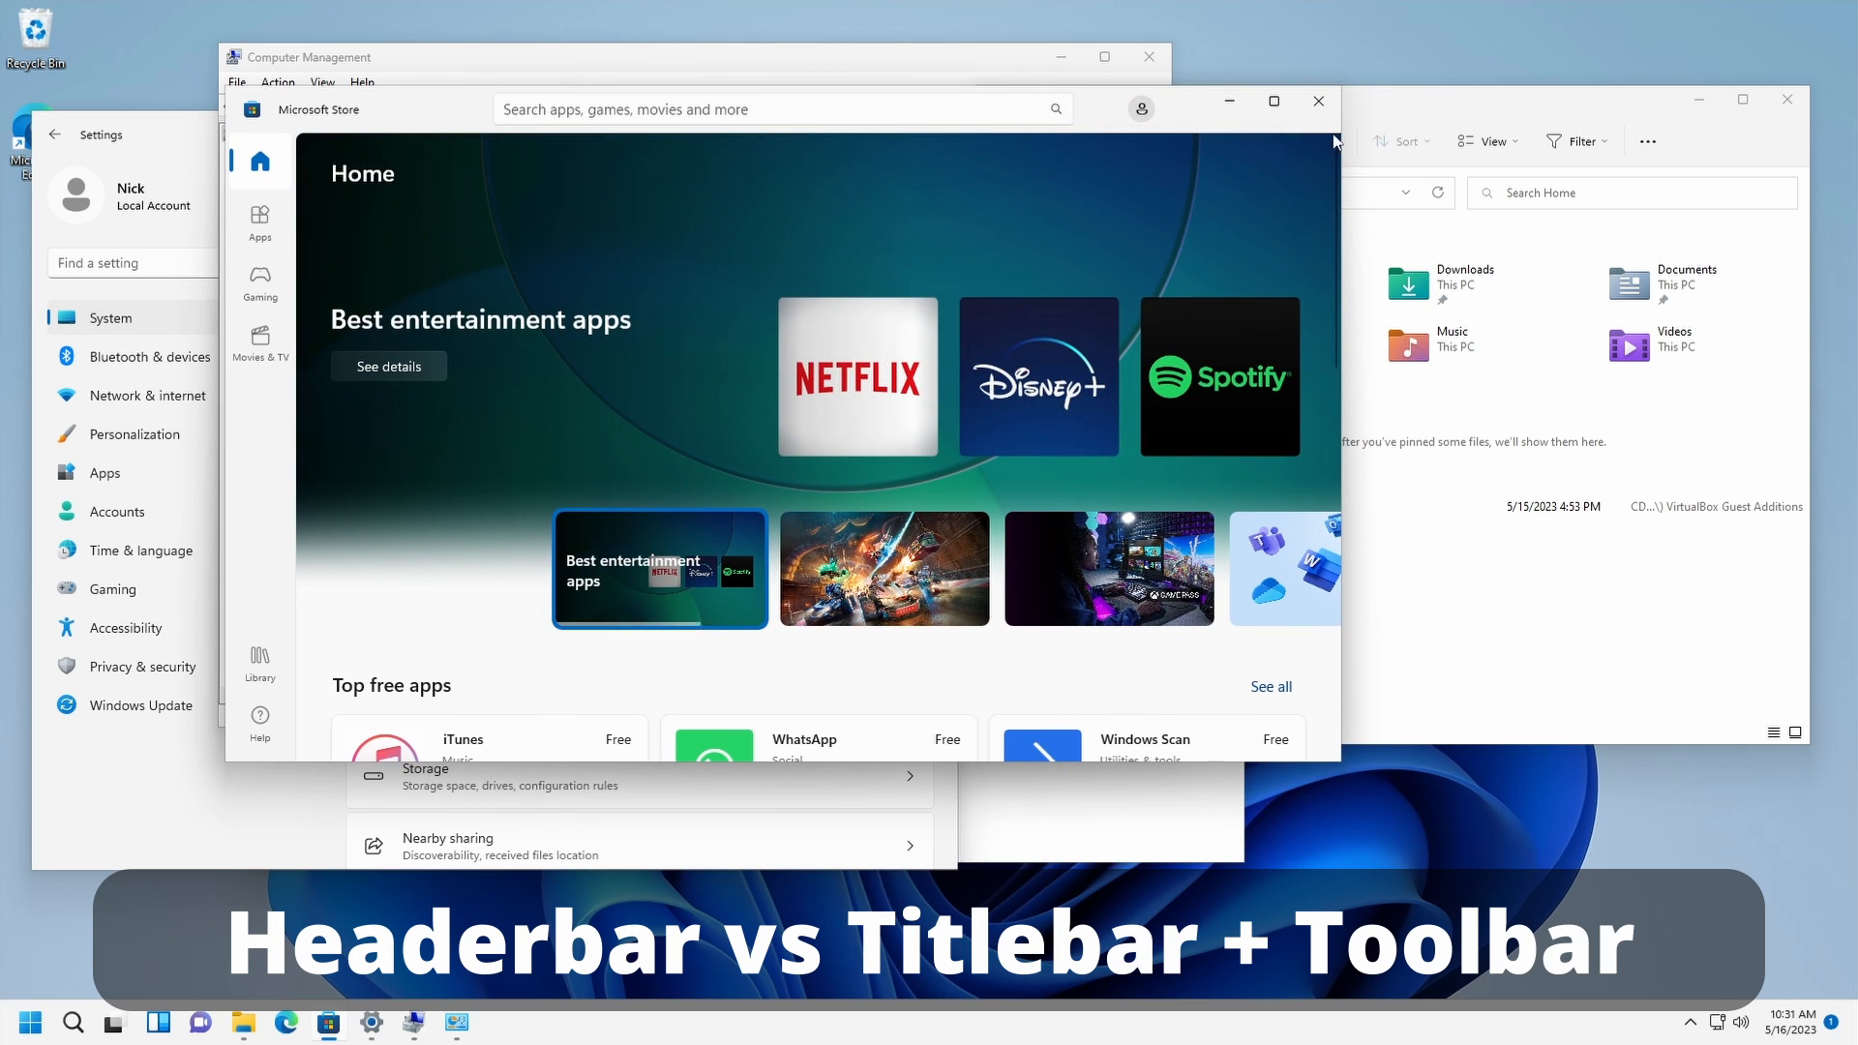
{"action": "left_click", "coordinate": [1318, 100]}
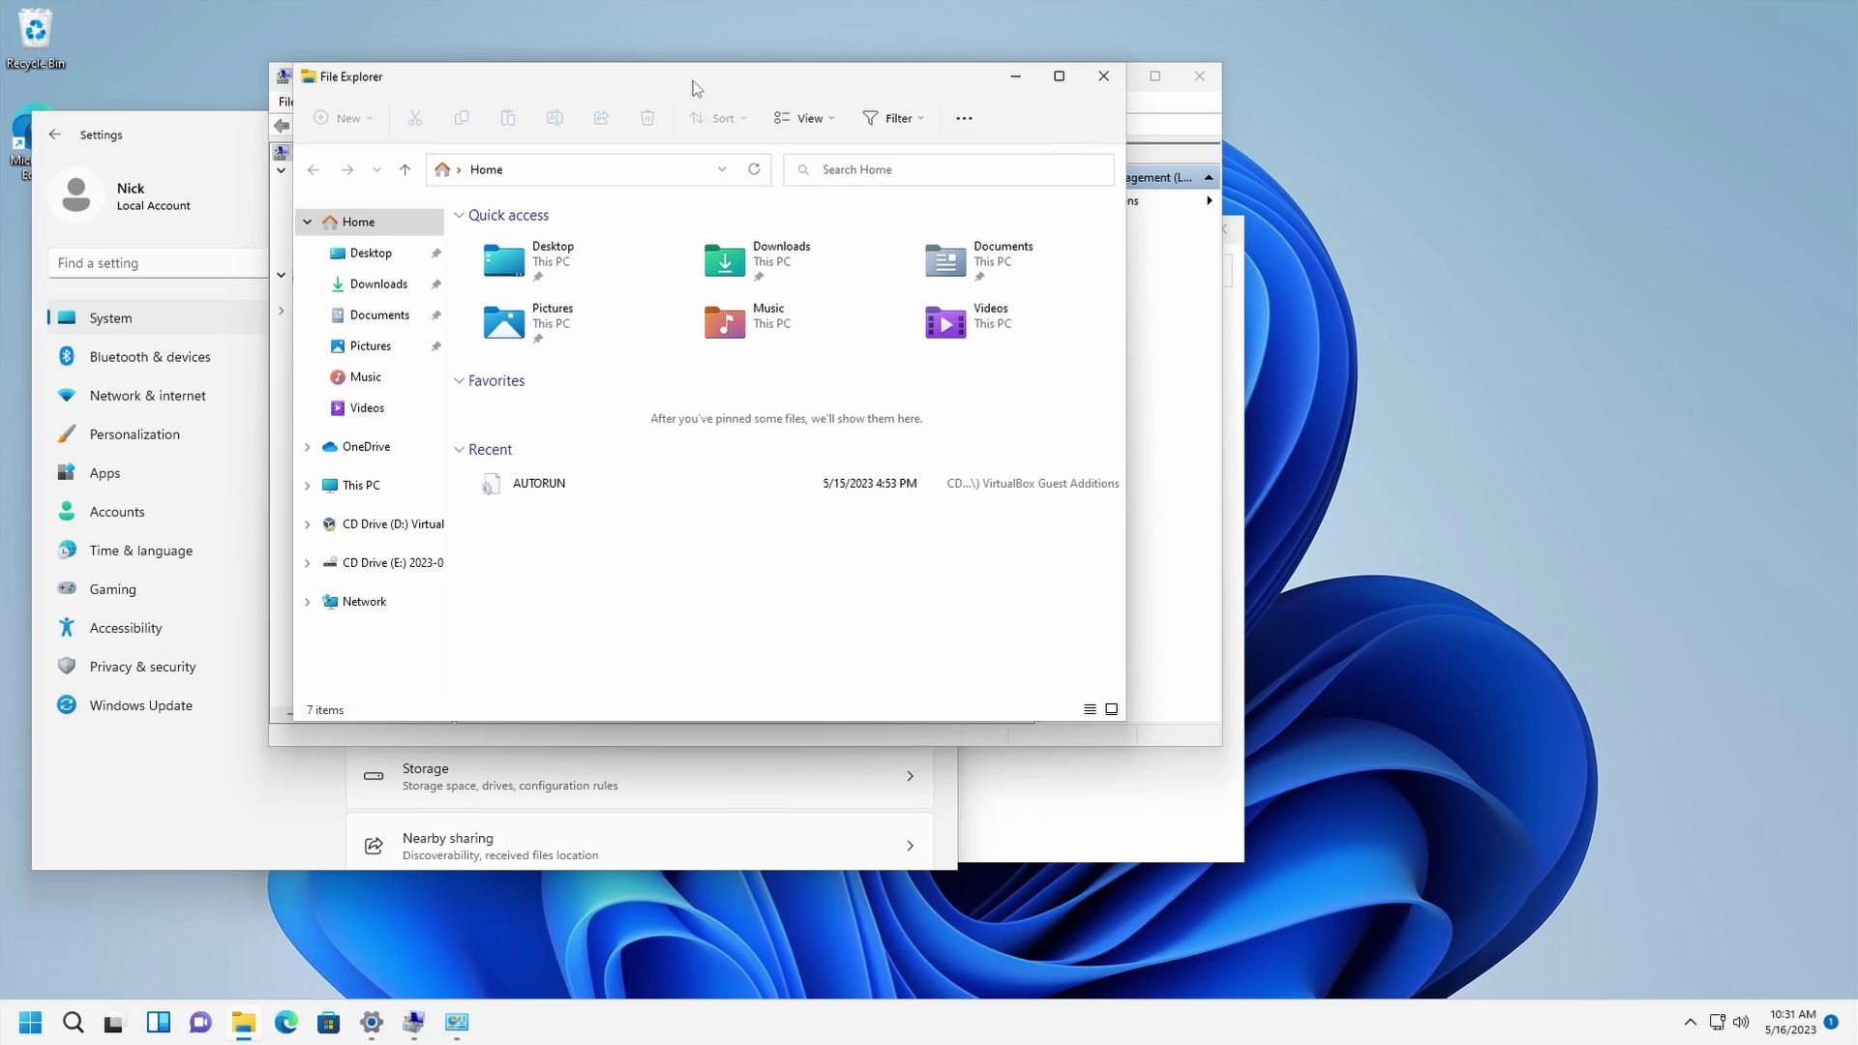
Close Computer Management and show the Display page in Settings
{"action": "left_click_drag", "start_coordinate": [693, 87], "coordinate": [1021, 94]}
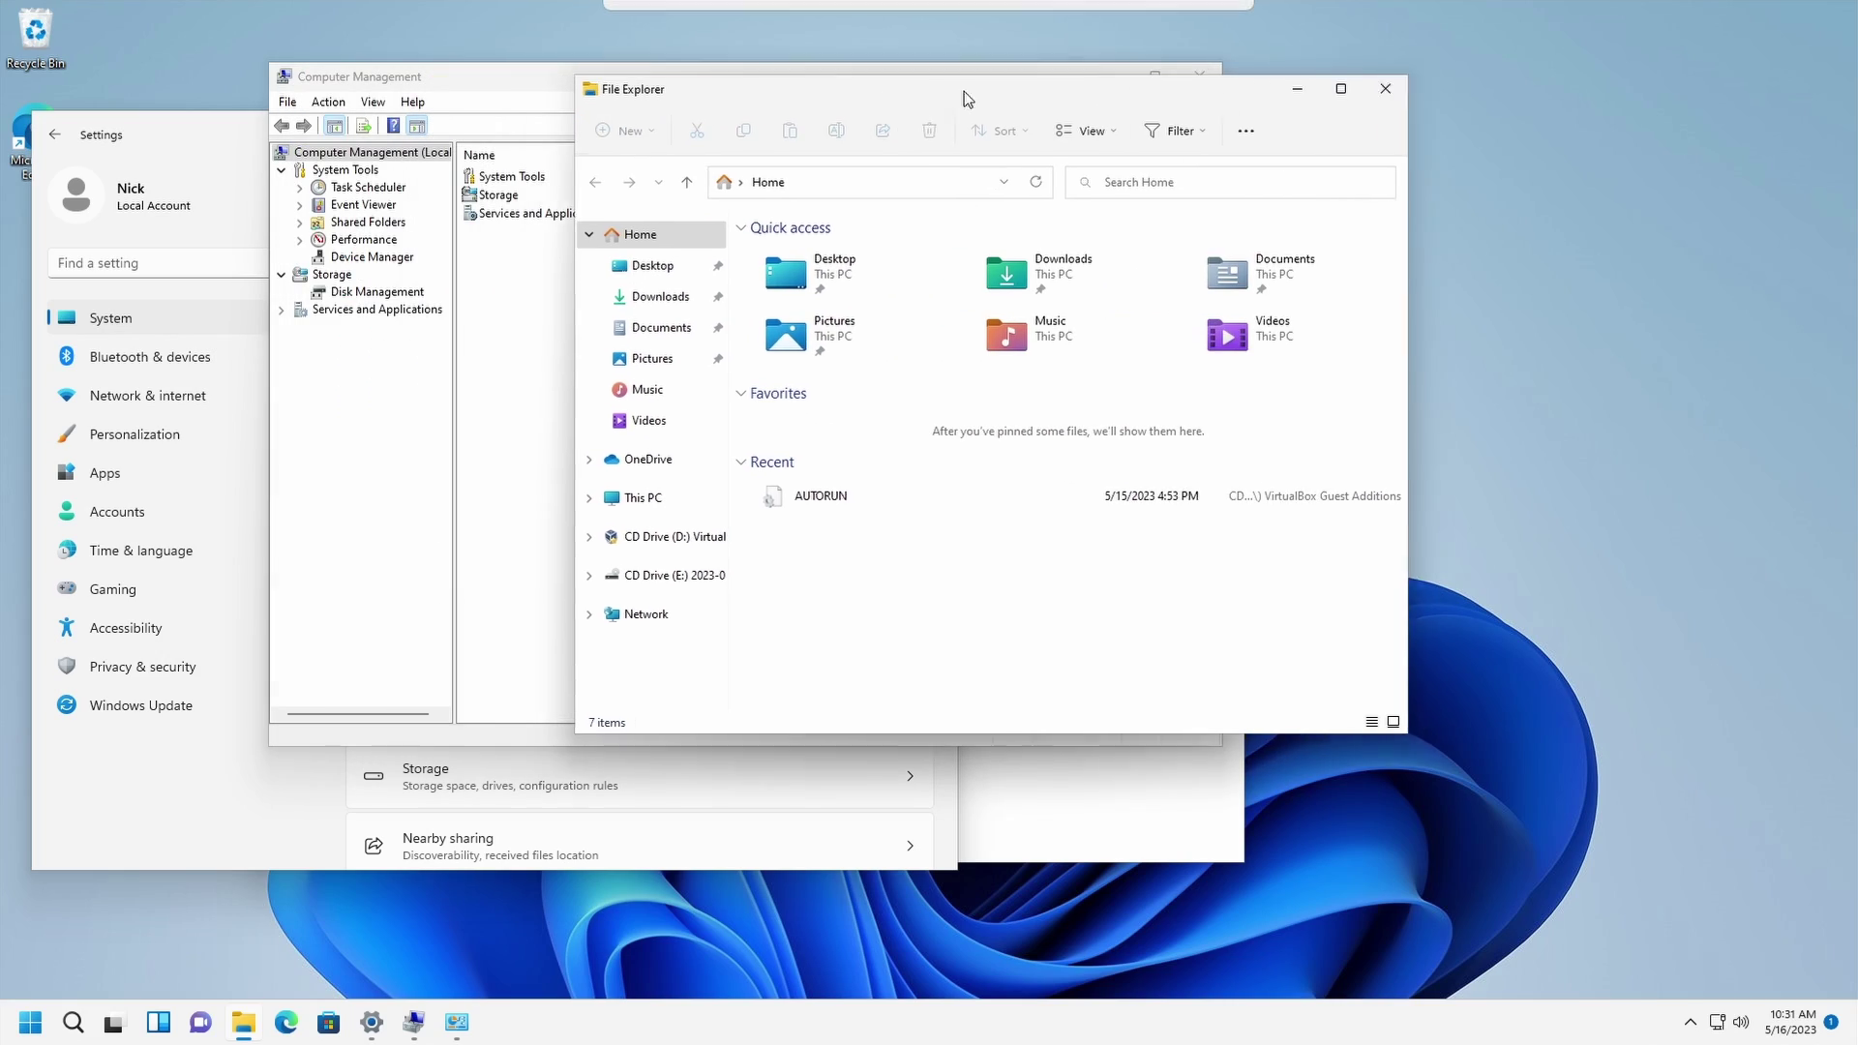
{"action": "left_click", "coordinate": [553, 136]}
{"action": "left_click", "coordinate": [1198, 76]}
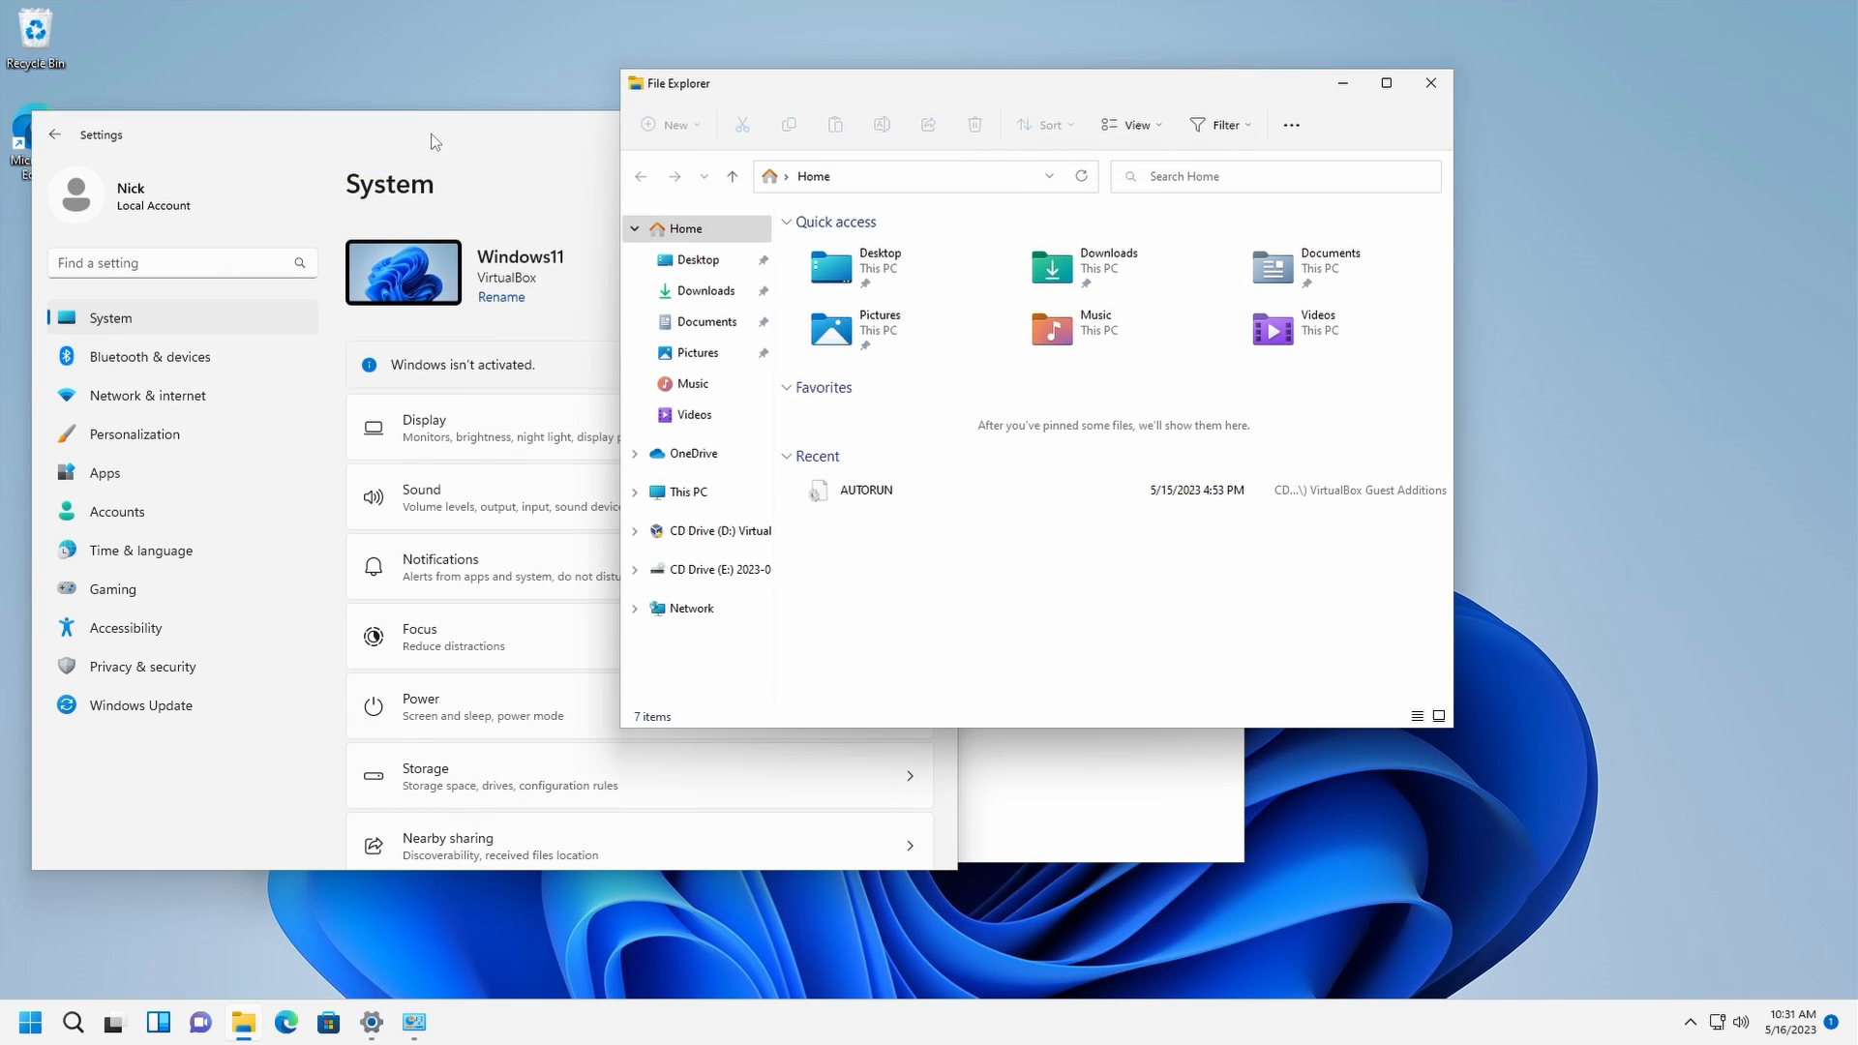
{"action": "left_click_drag", "start_coordinate": [438, 153], "coordinate": [482, 134]}
{"action": "left_click", "coordinate": [542, 415]}
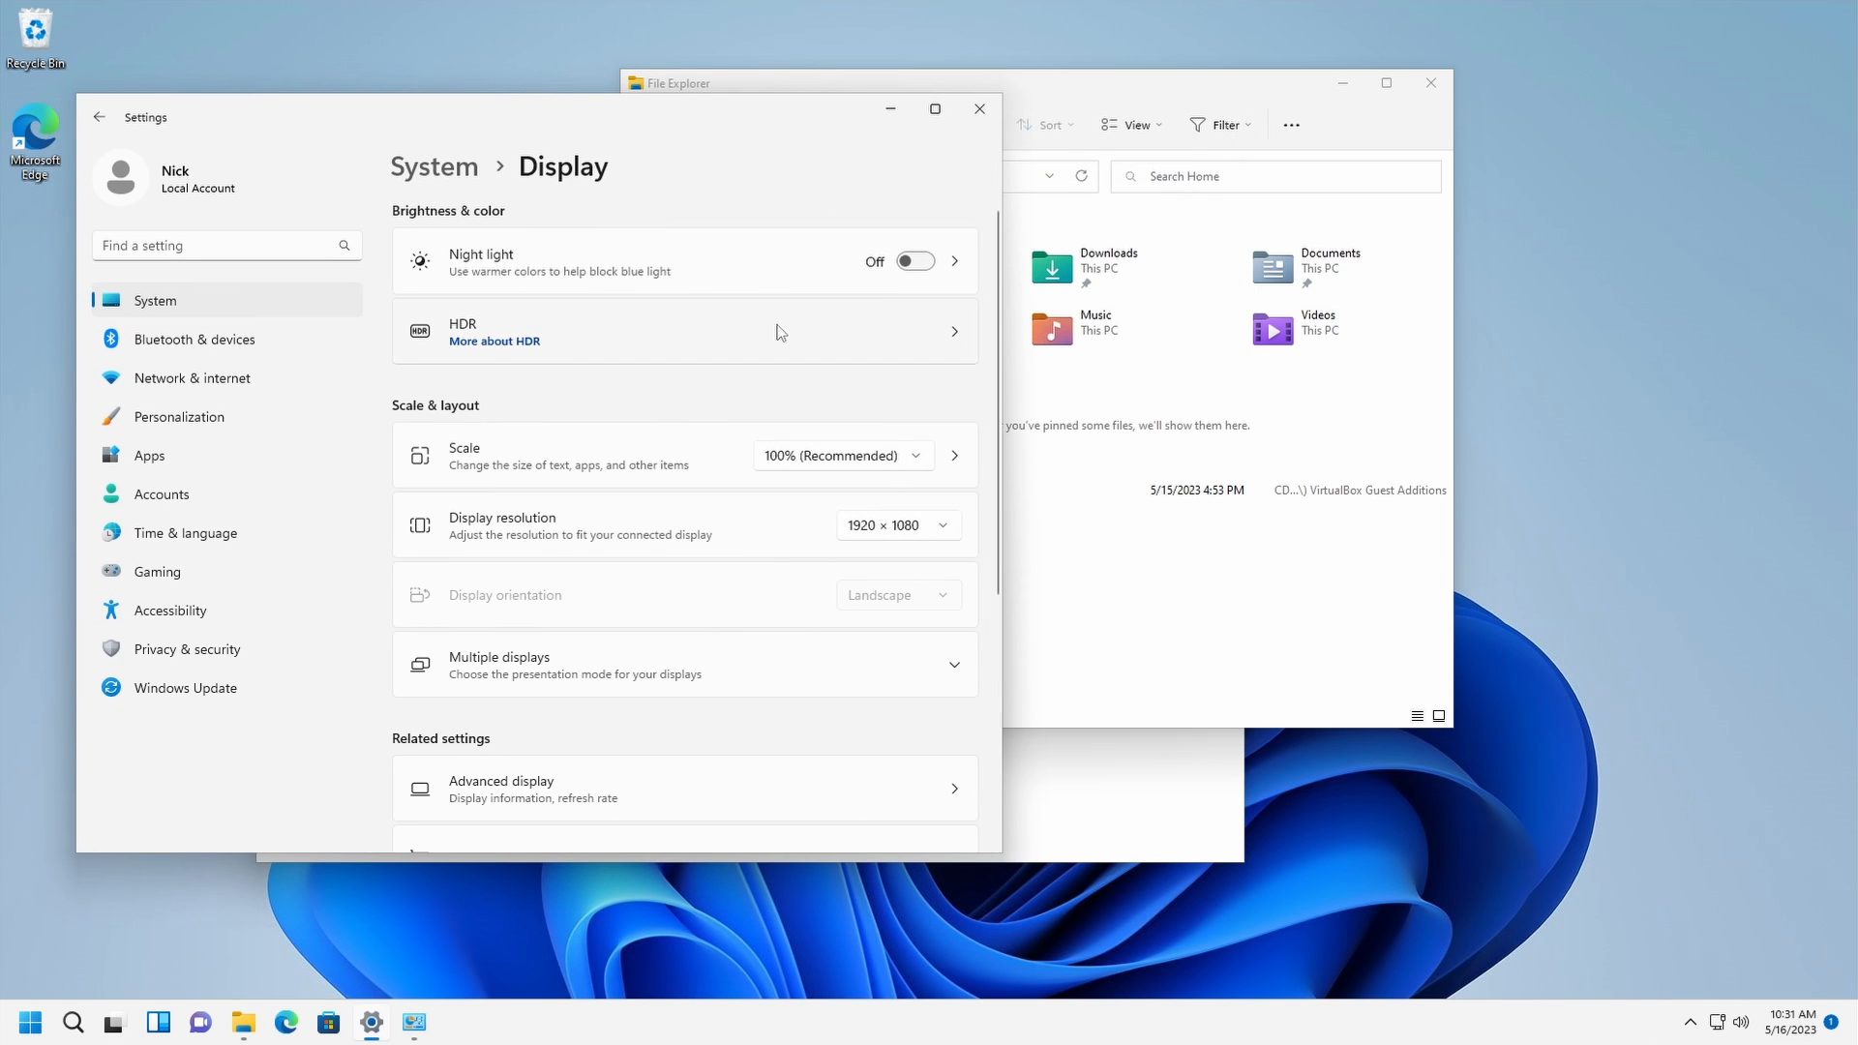
Bring up File Explorer's Folder Options dialog, then show Settings' custom scaling page
{"action": "left_click", "coordinate": [1296, 125]}
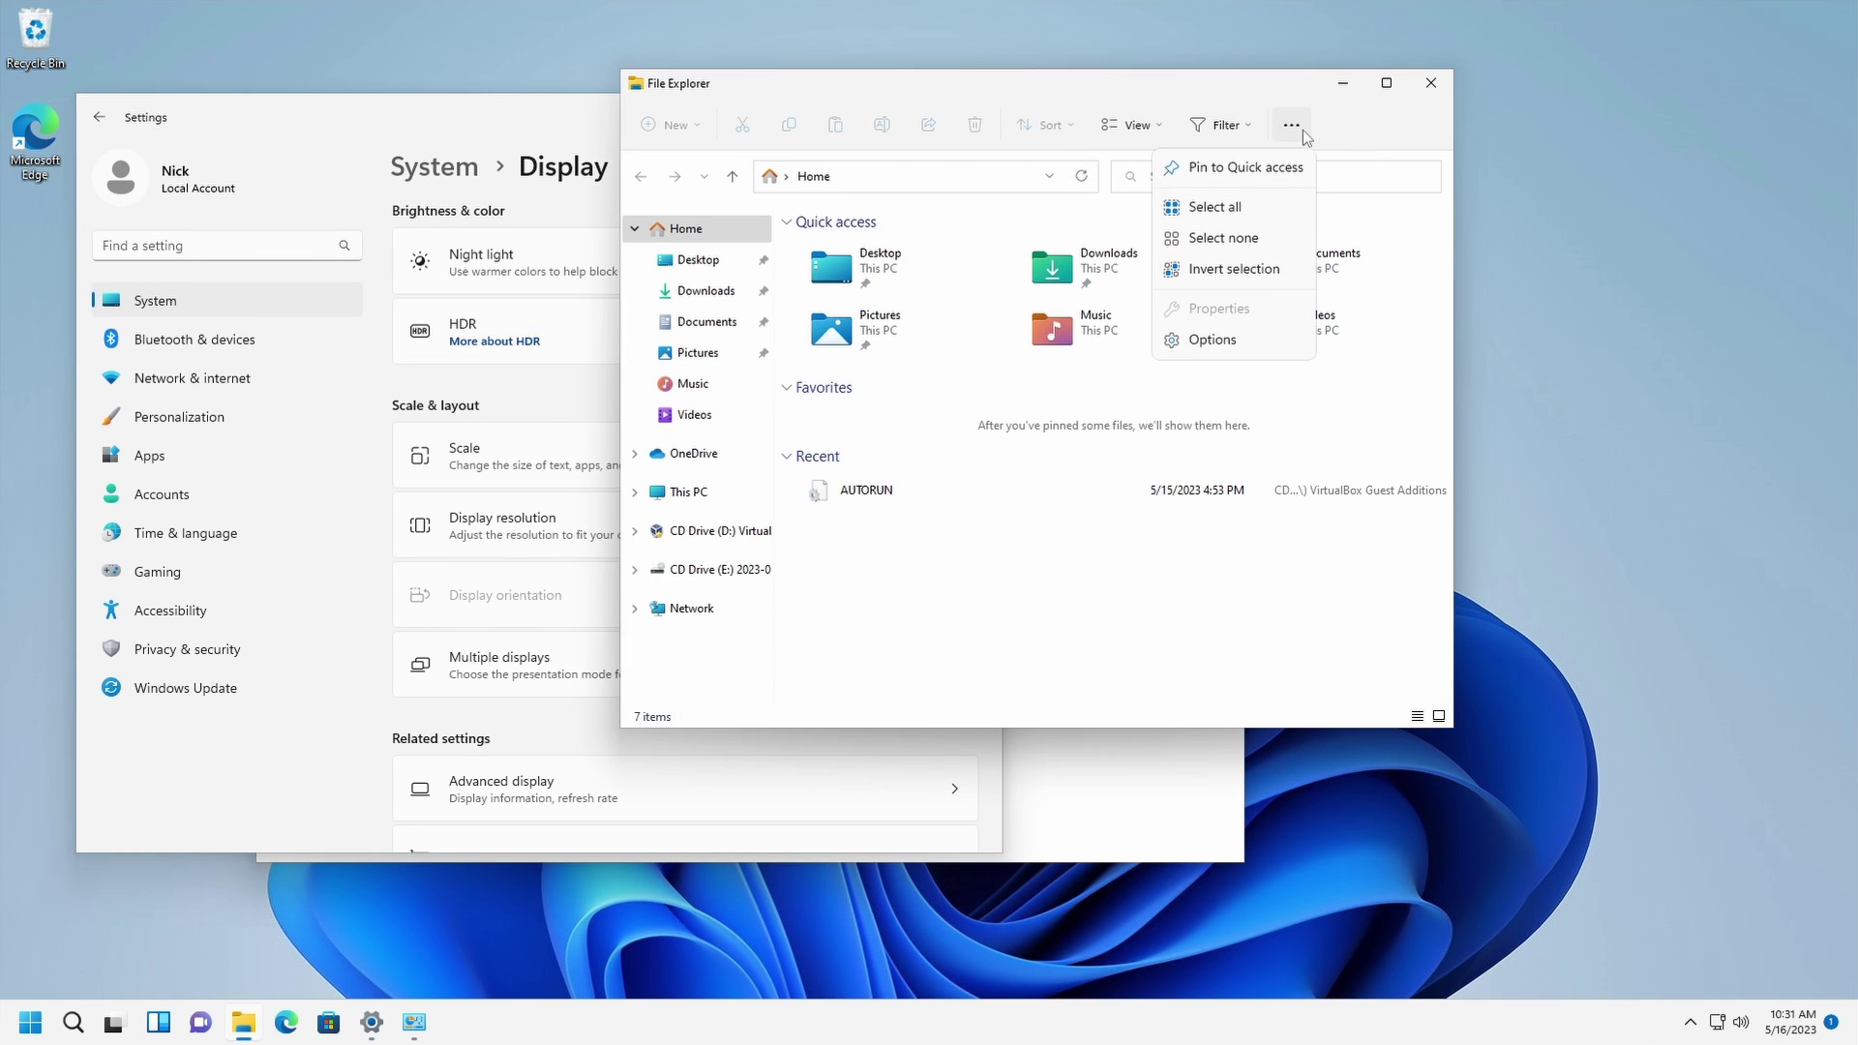
{"action": "left_click", "coordinate": [1222, 343]}
{"action": "left_click_drag", "start_coordinate": [912, 230], "coordinate": [1037, 208]}
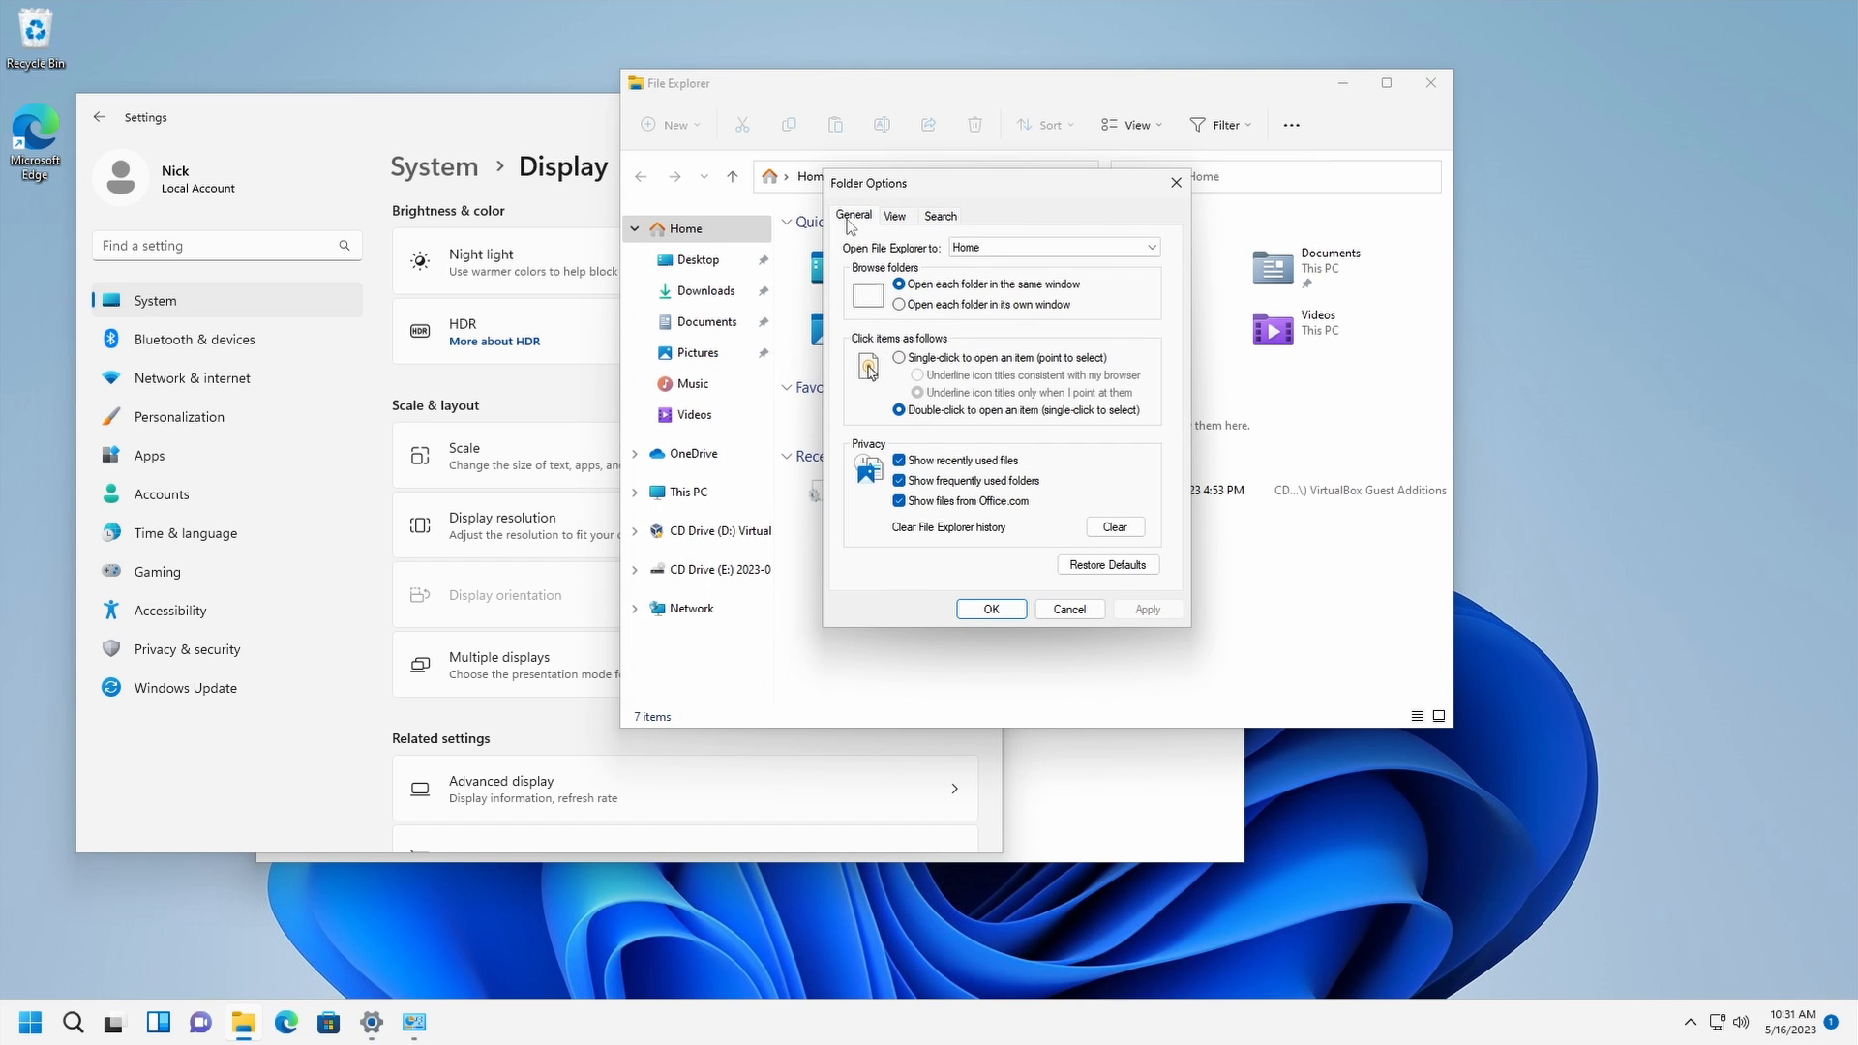
{"action": "left_click", "coordinate": [501, 159]}
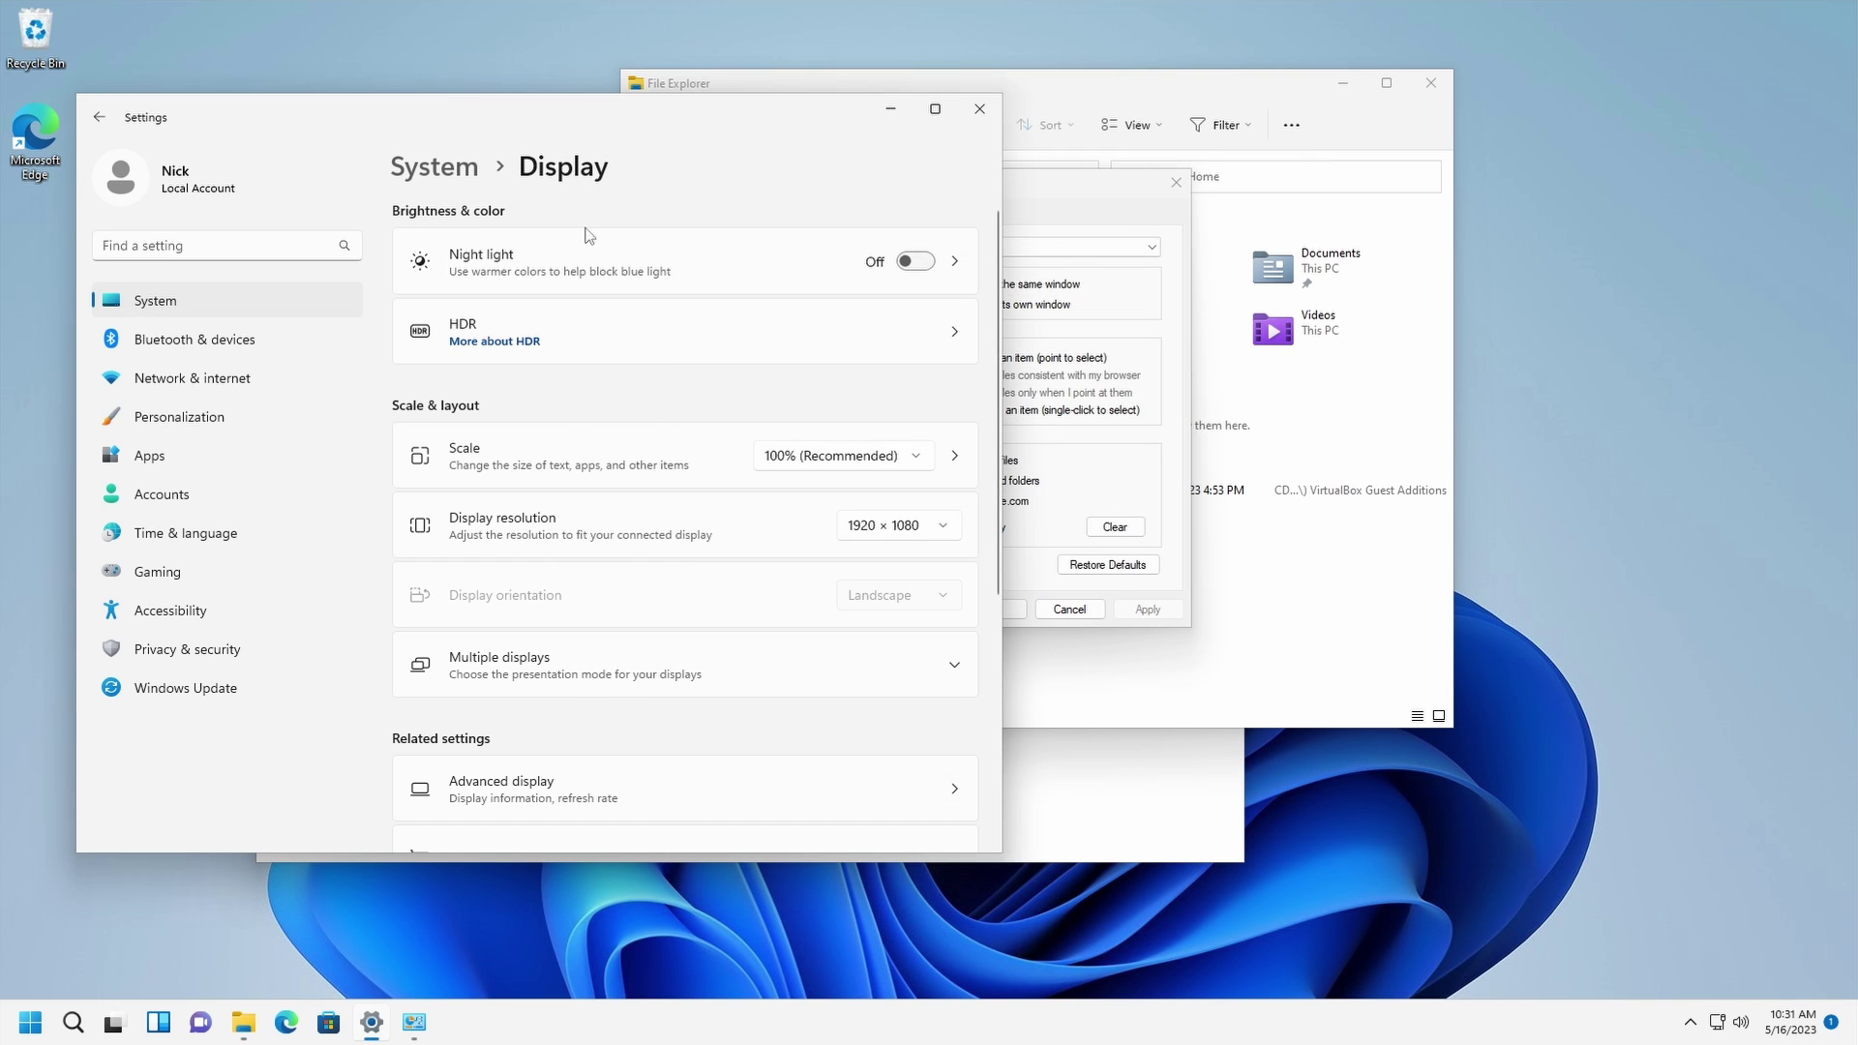
{"action": "left_click", "coordinate": [954, 456]}
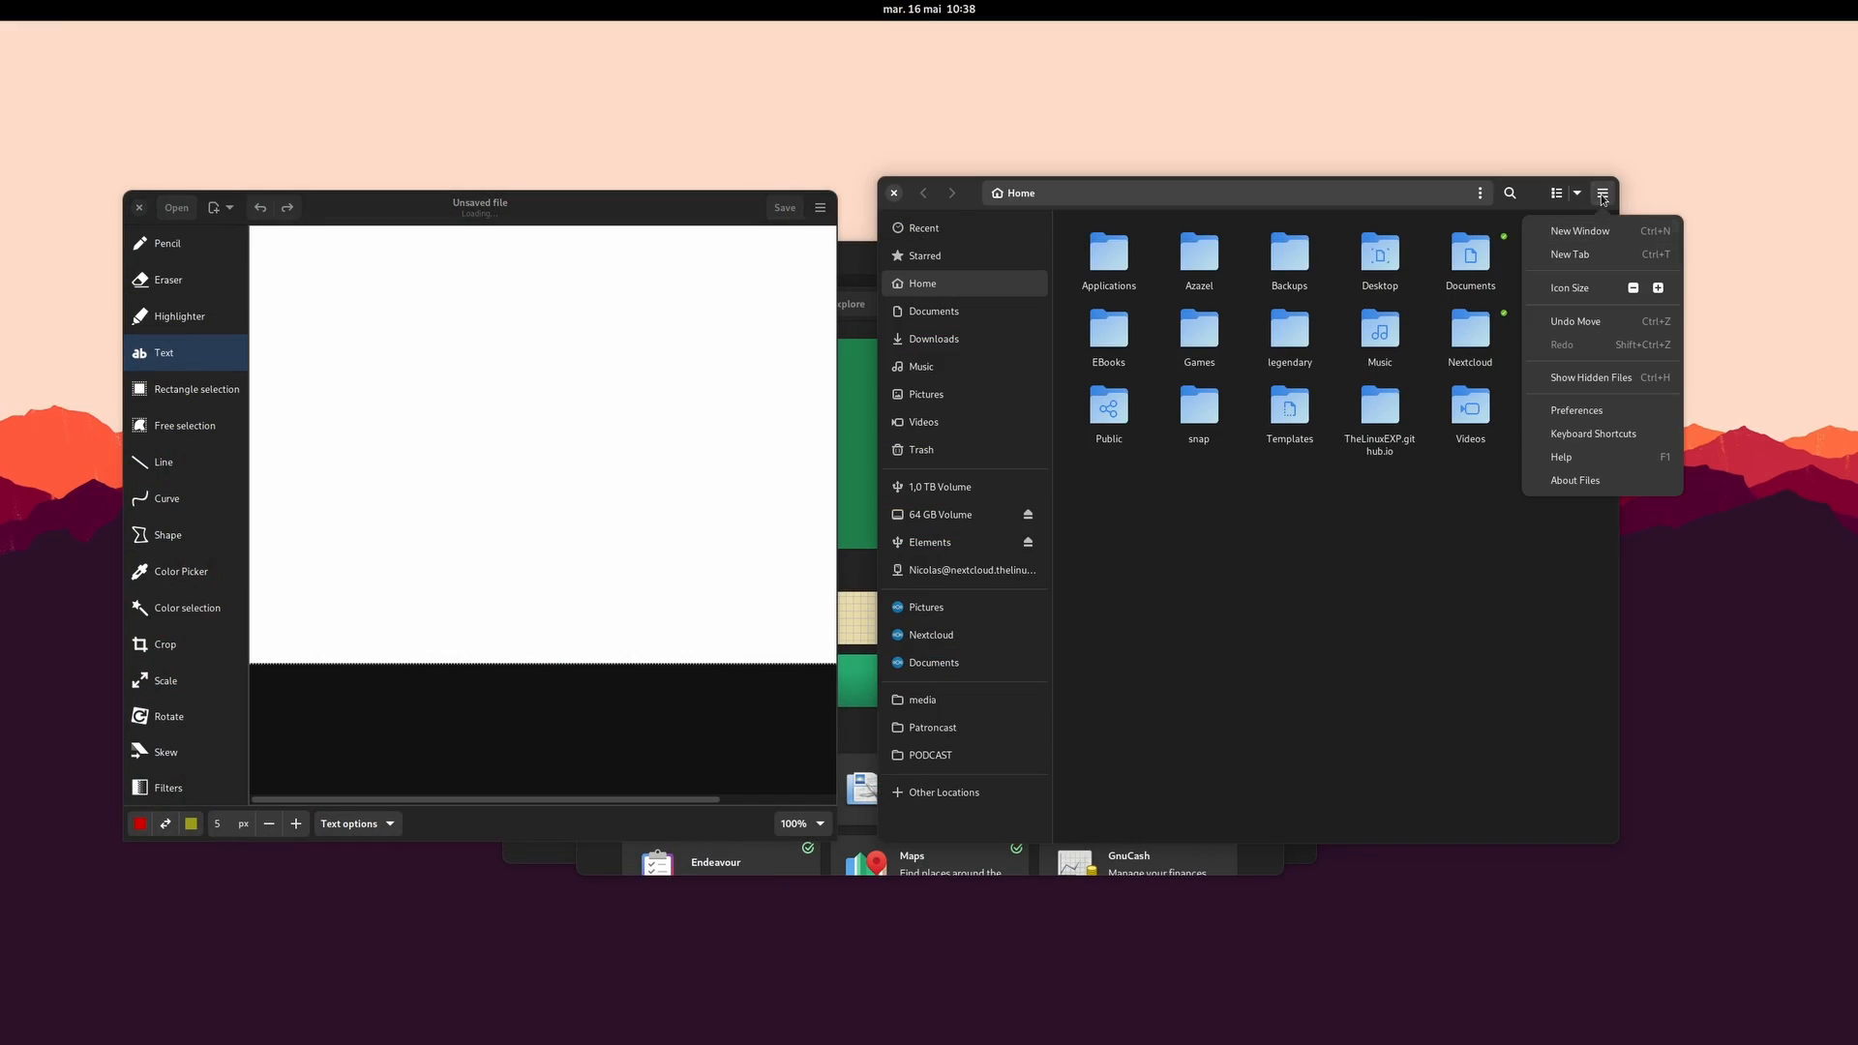
Close the Files menu, show Drawing's hamburger menu, and bring the Endeavour window into view
{"action": "left_click", "coordinate": [1475, 545]}
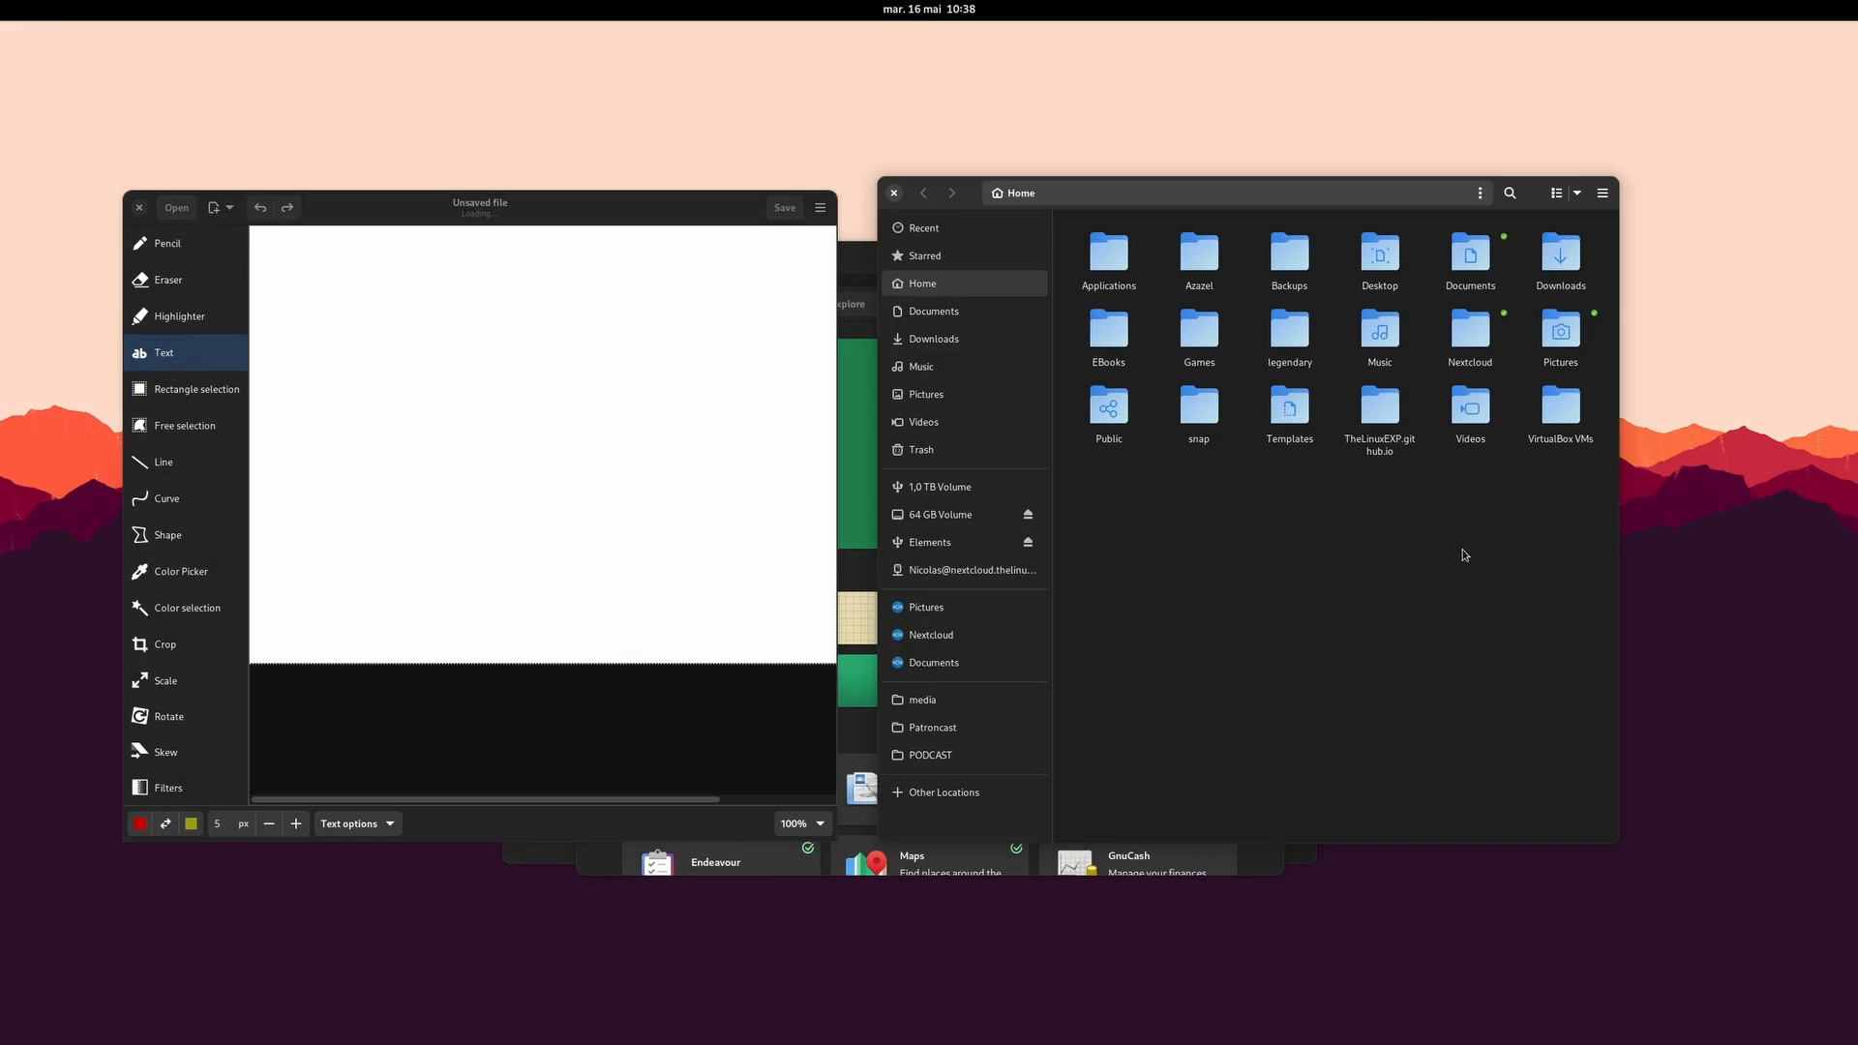
{"action": "left_click", "coordinate": [821, 209]}
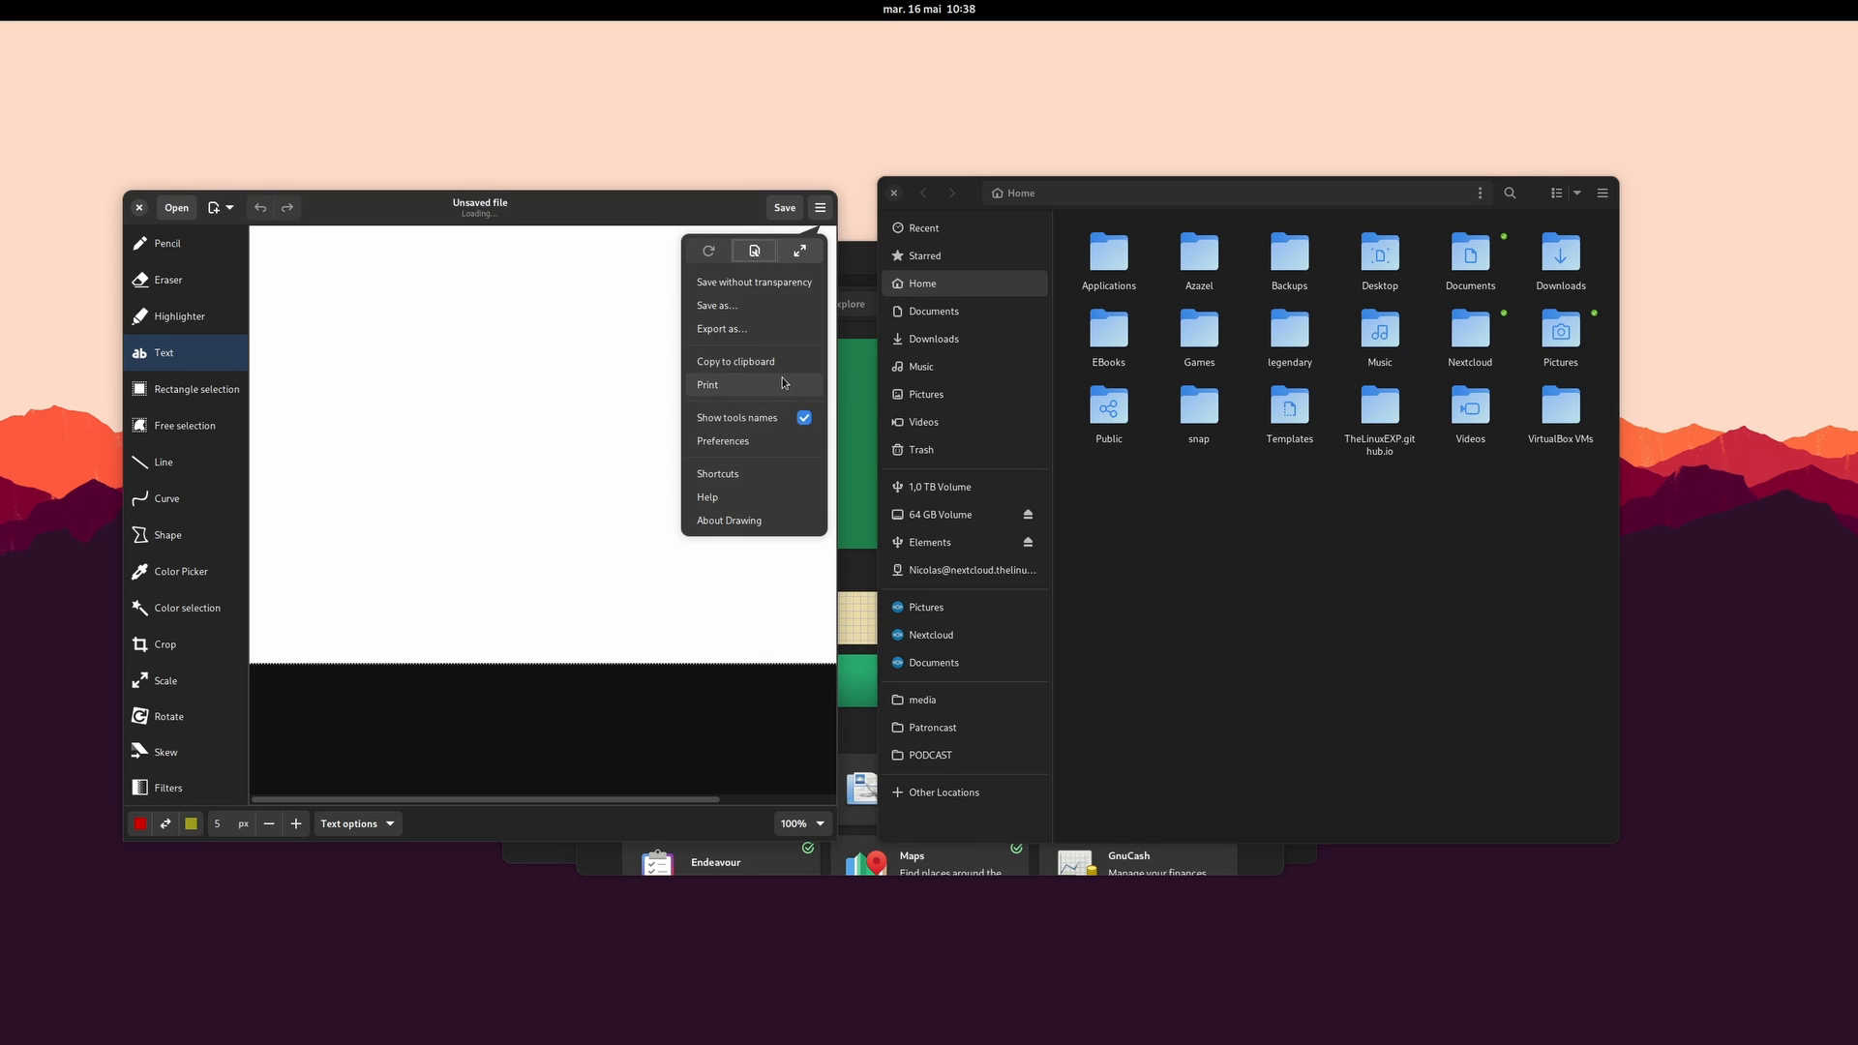
{"action": "left_click_drag", "start_coordinate": [654, 218], "coordinate": [591, 206]}
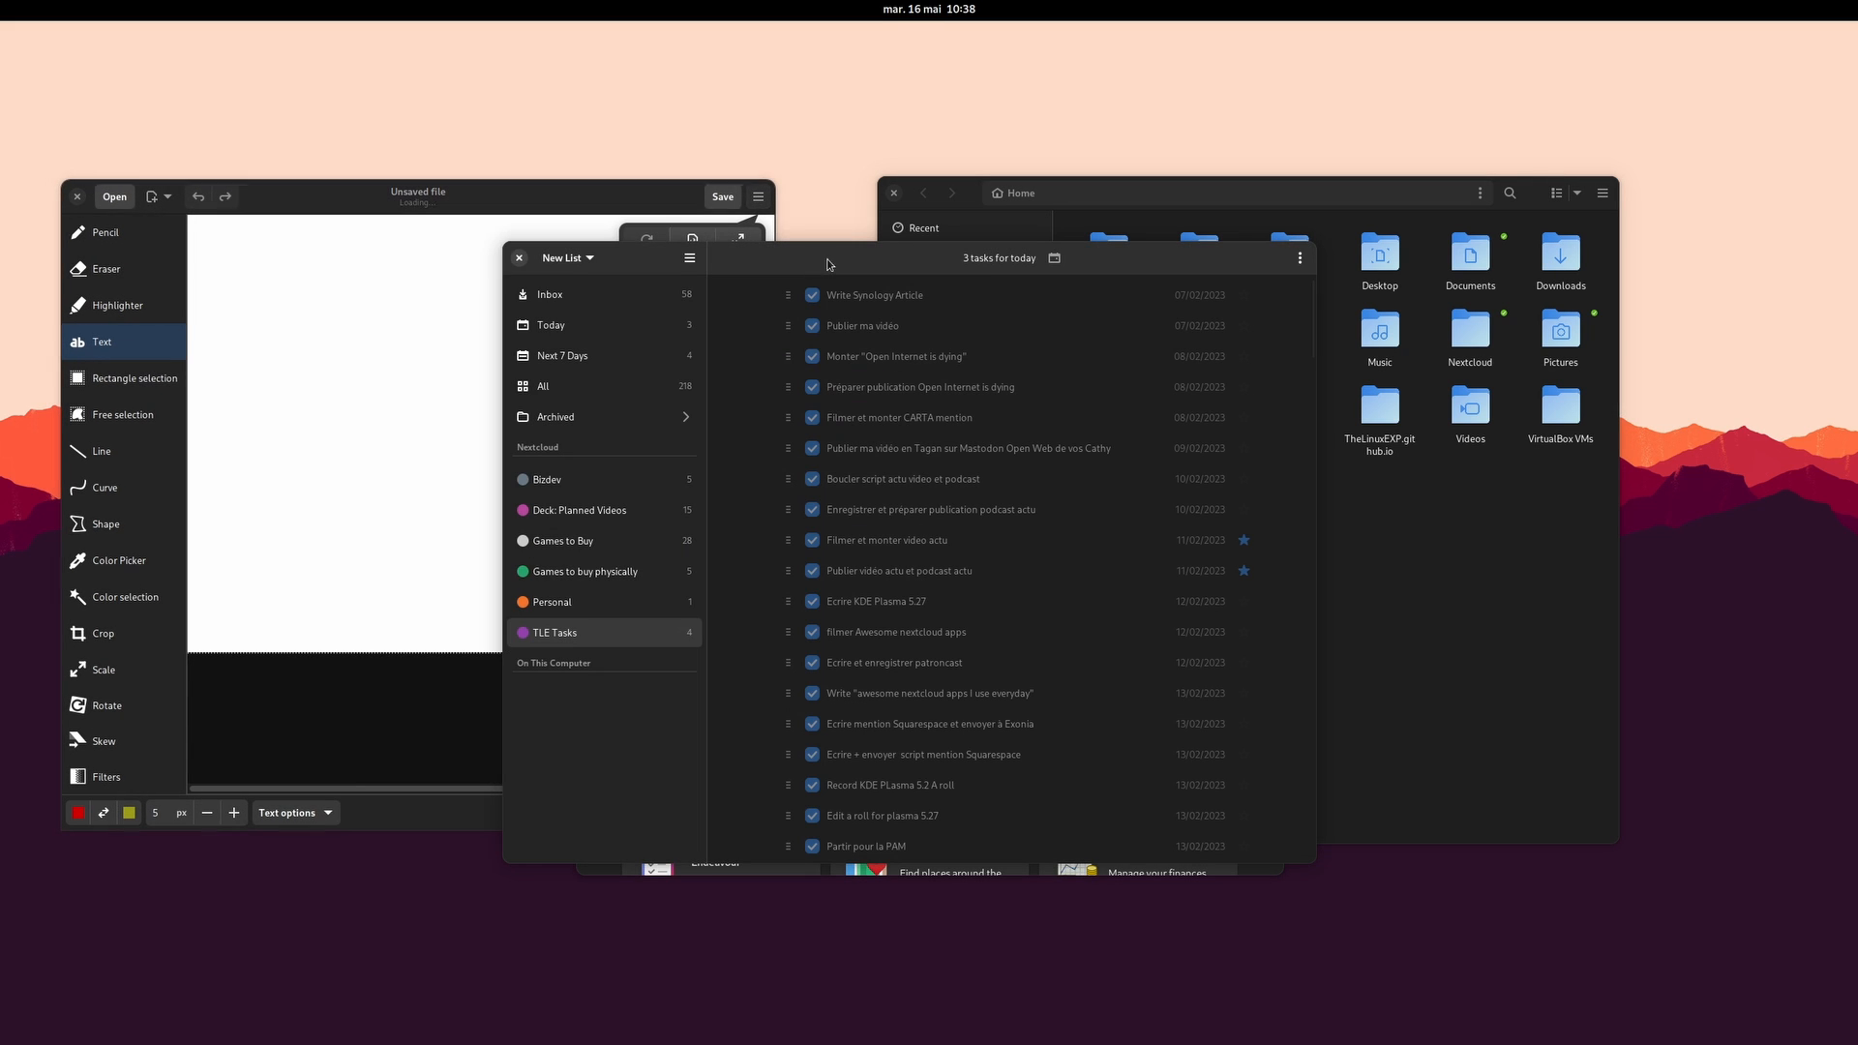
Peek at Endeavour's kebab menu, move the window up, and dismiss the menu unchanged
{"action": "left_click", "coordinate": [1299, 262]}
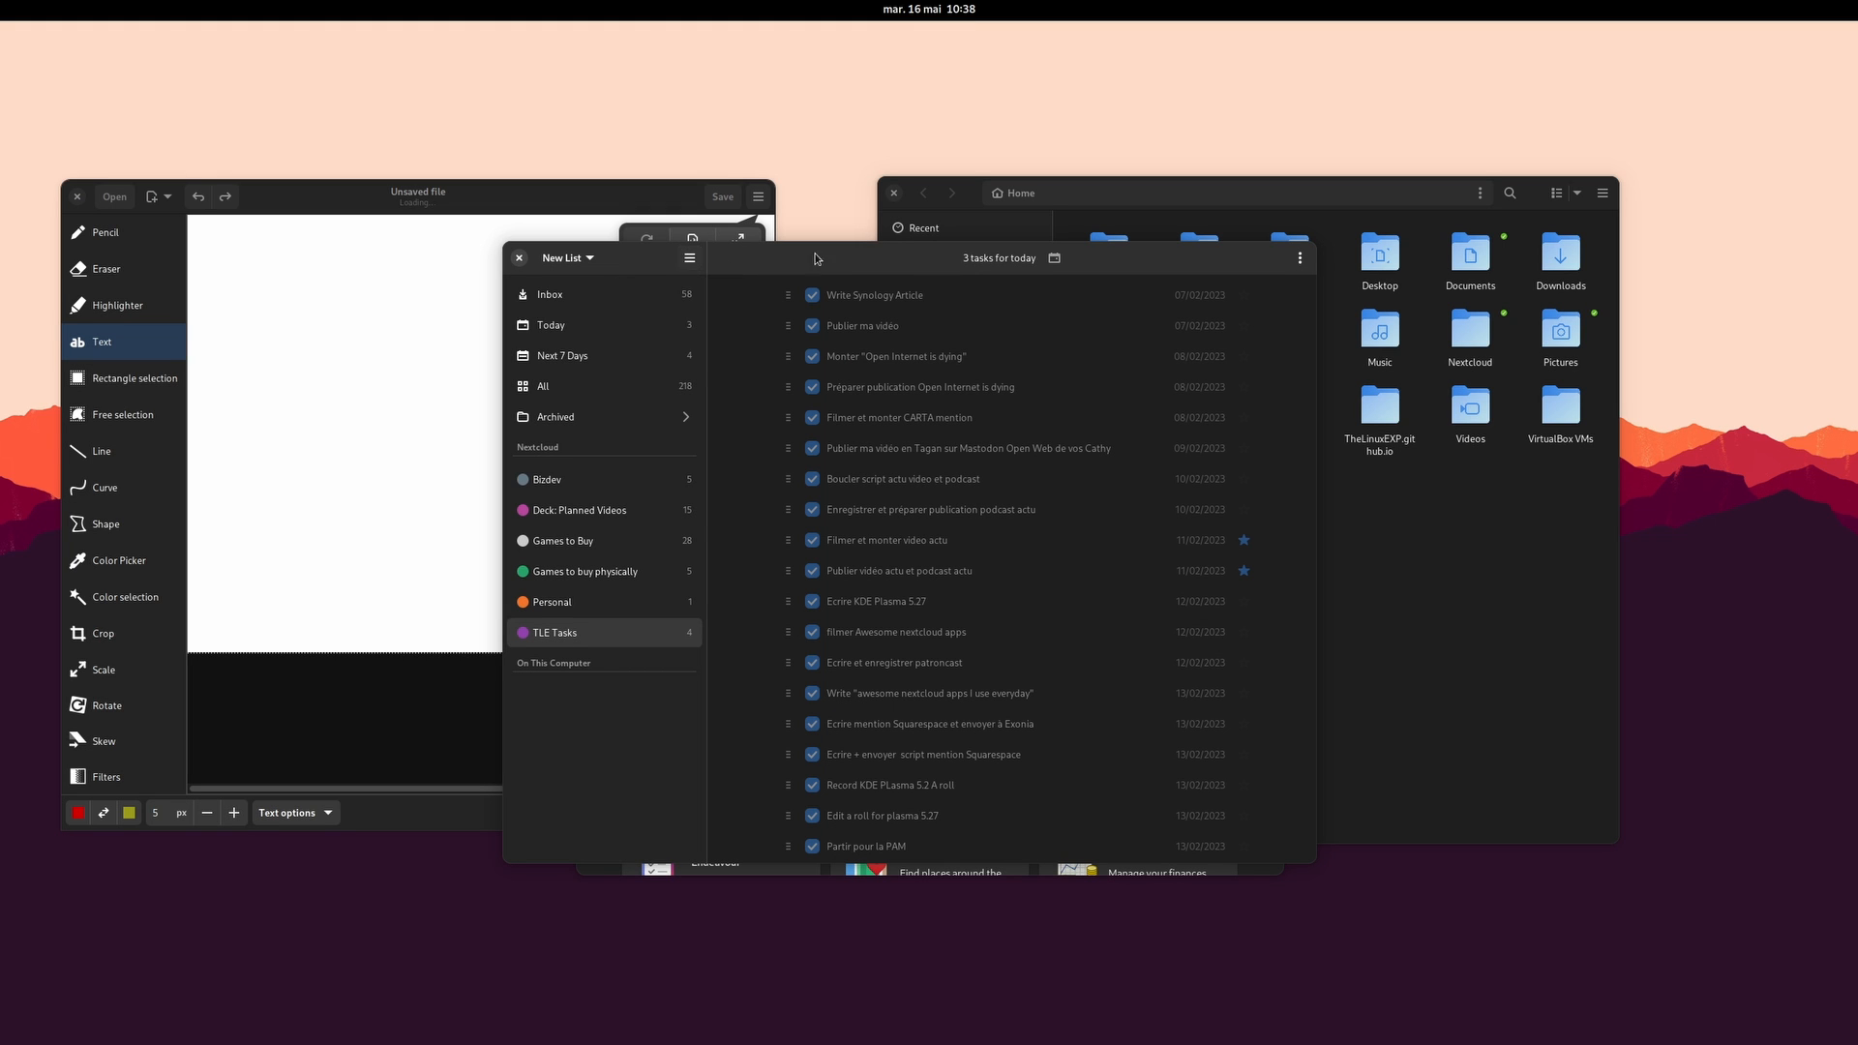
{"action": "left_click_drag", "start_coordinate": [830, 258], "coordinate": [866, 194]}
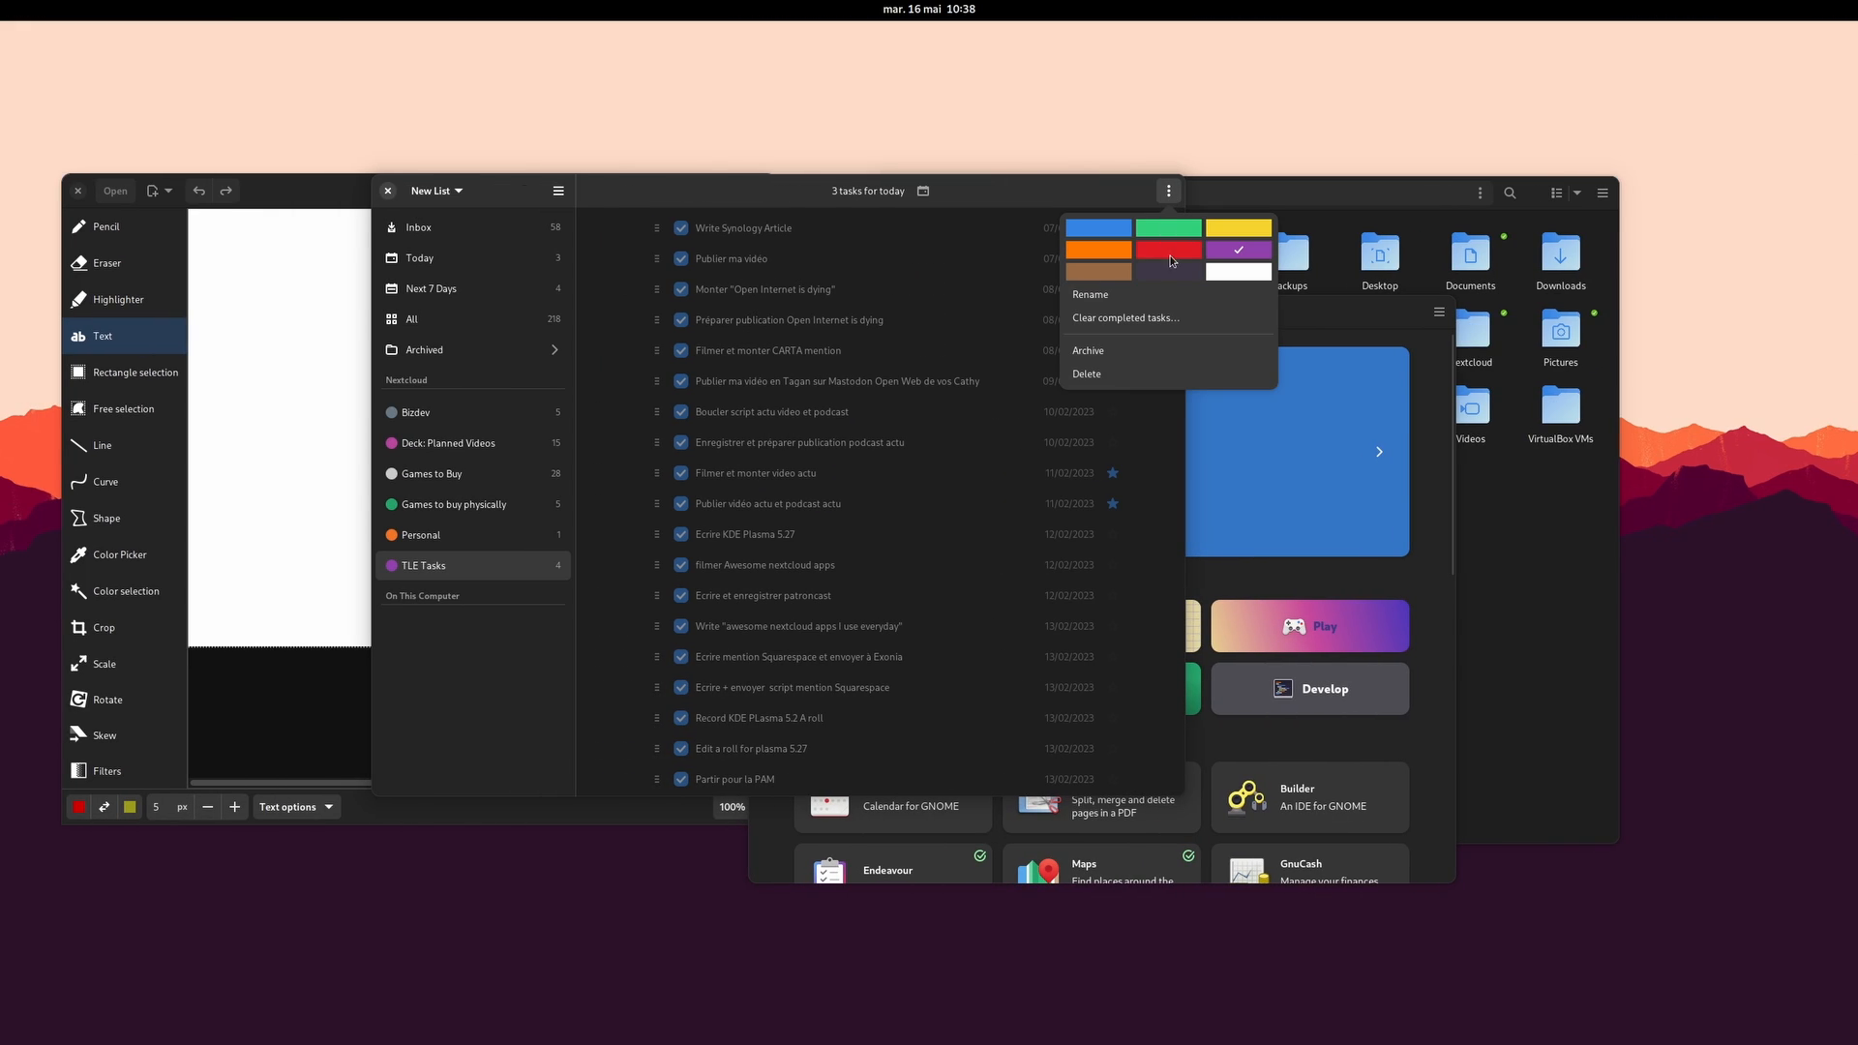
{"action": "left_click", "coordinate": [1096, 187]}
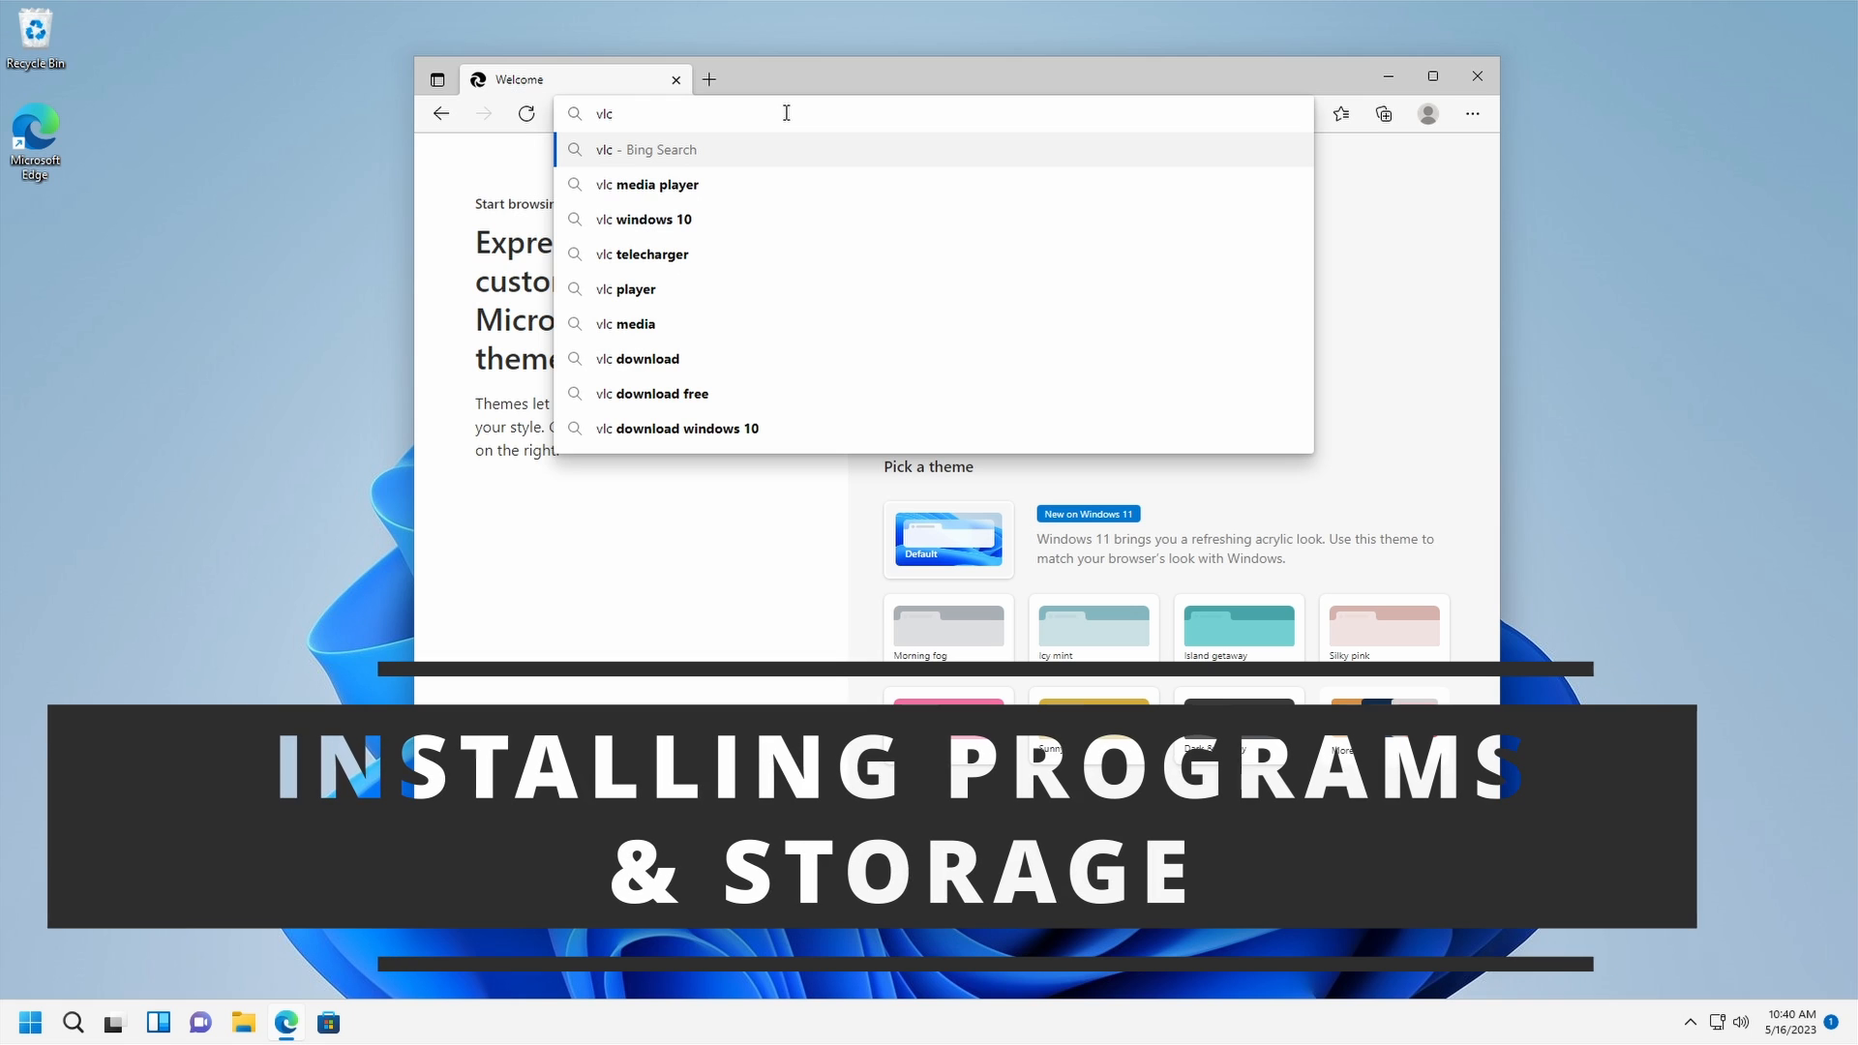
Search the web for 'vlc', reject cookies, and go to the VideoLAN page for VLC
{"action": "key", "text": "Return"}
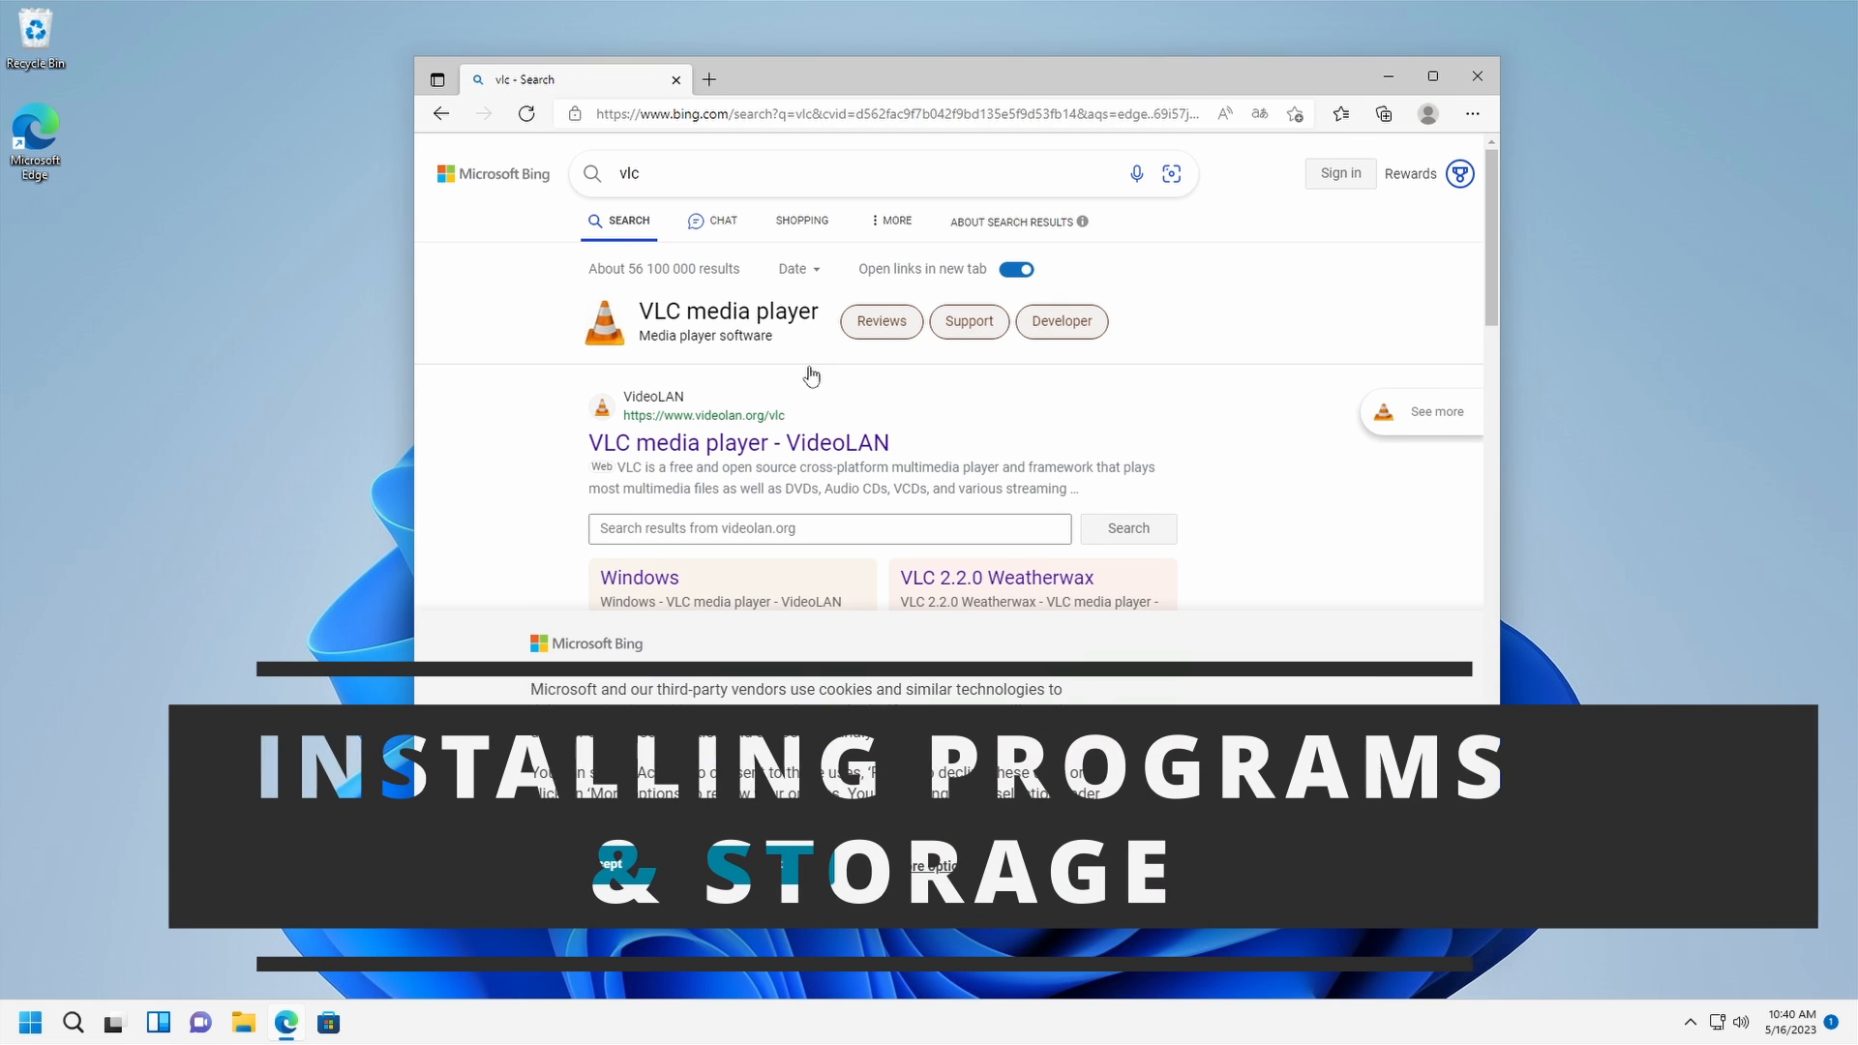
{"action": "left_click", "coordinate": [769, 868]}
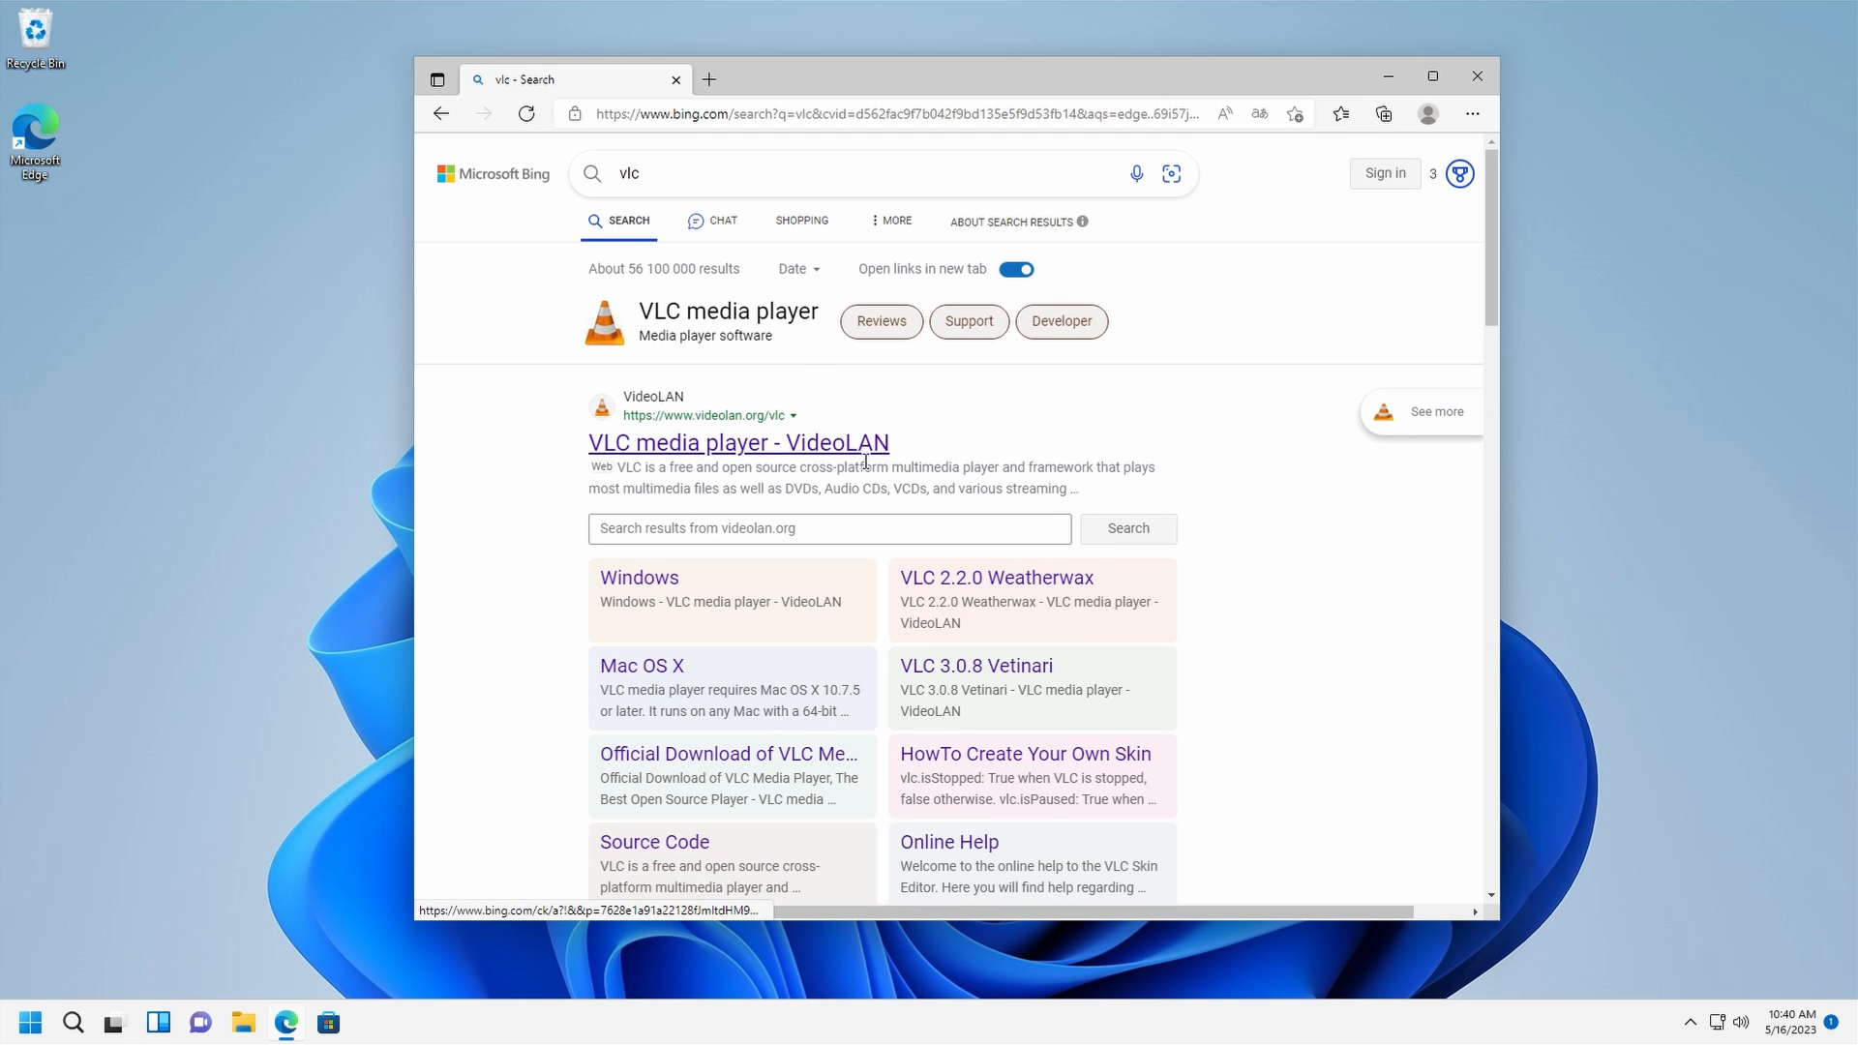
{"action": "left_click", "coordinate": [729, 447]}
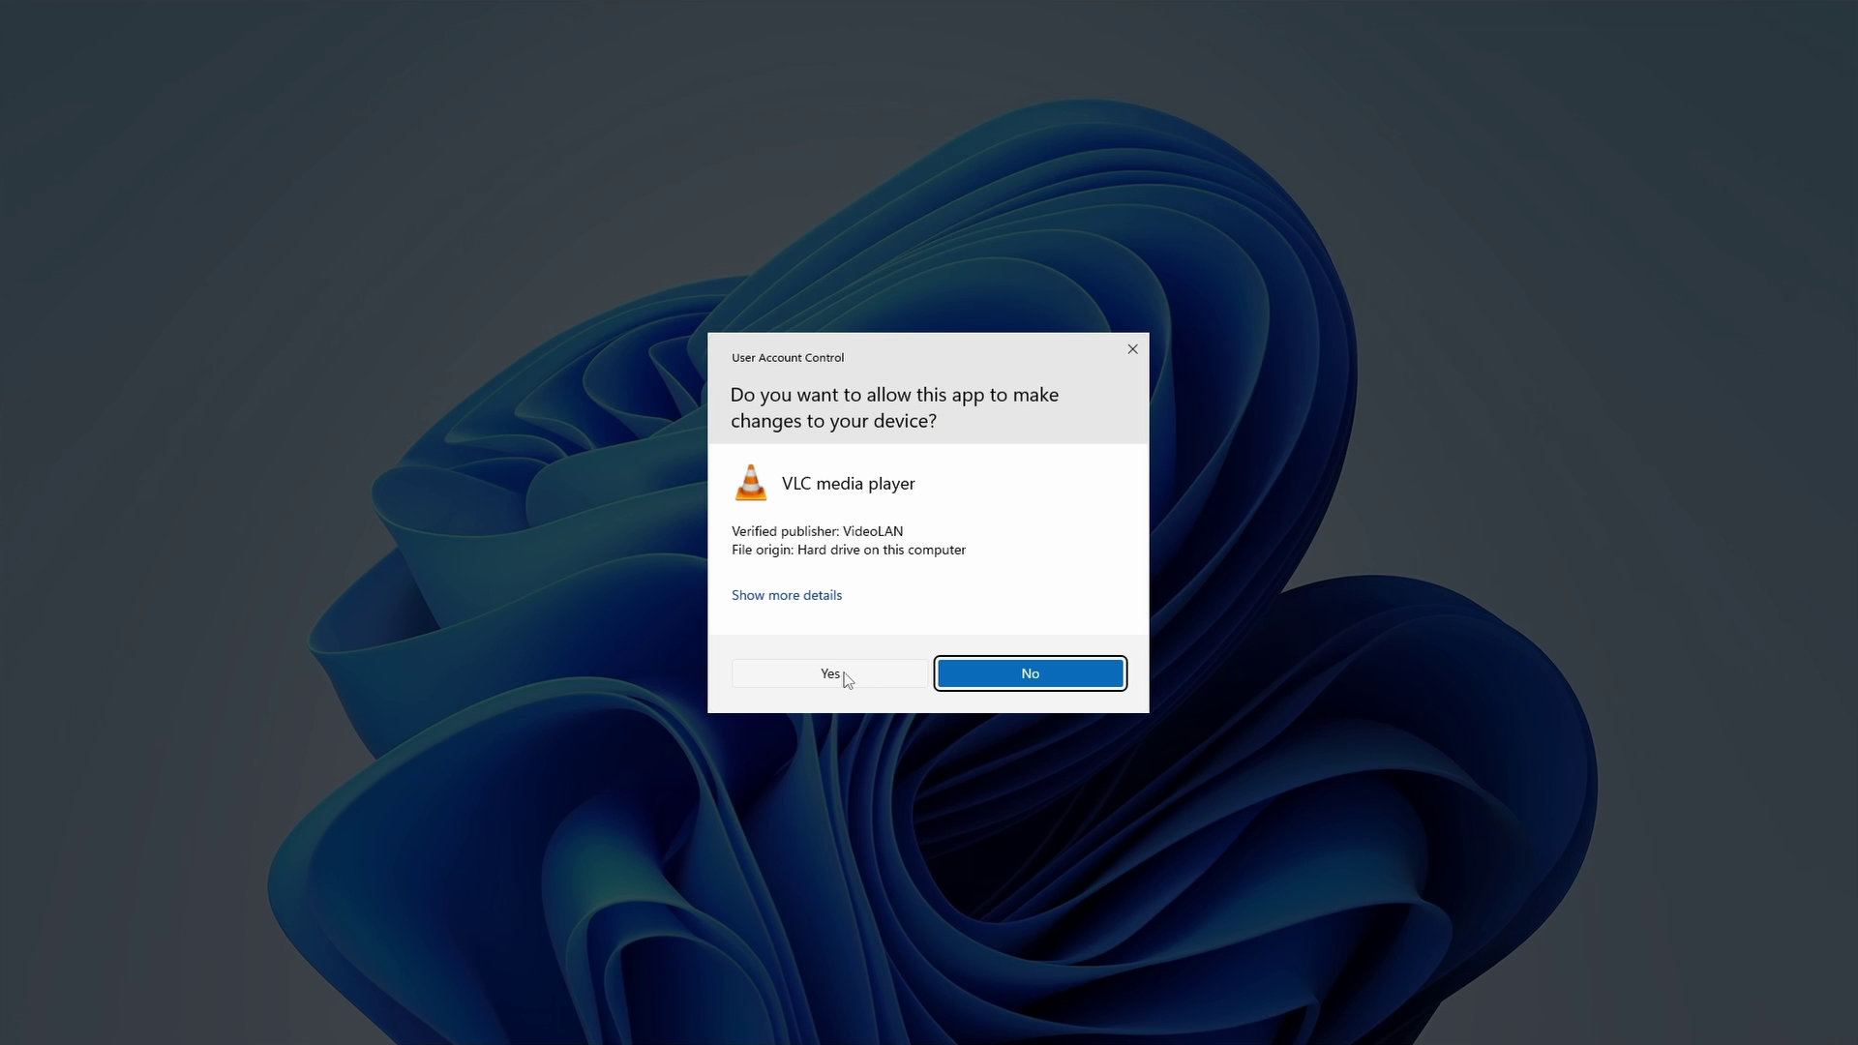
Approve the VLC installer's UAC prompt, close Edge, confirm English and advance to the license page
{"action": "left_click", "coordinate": [845, 677]}
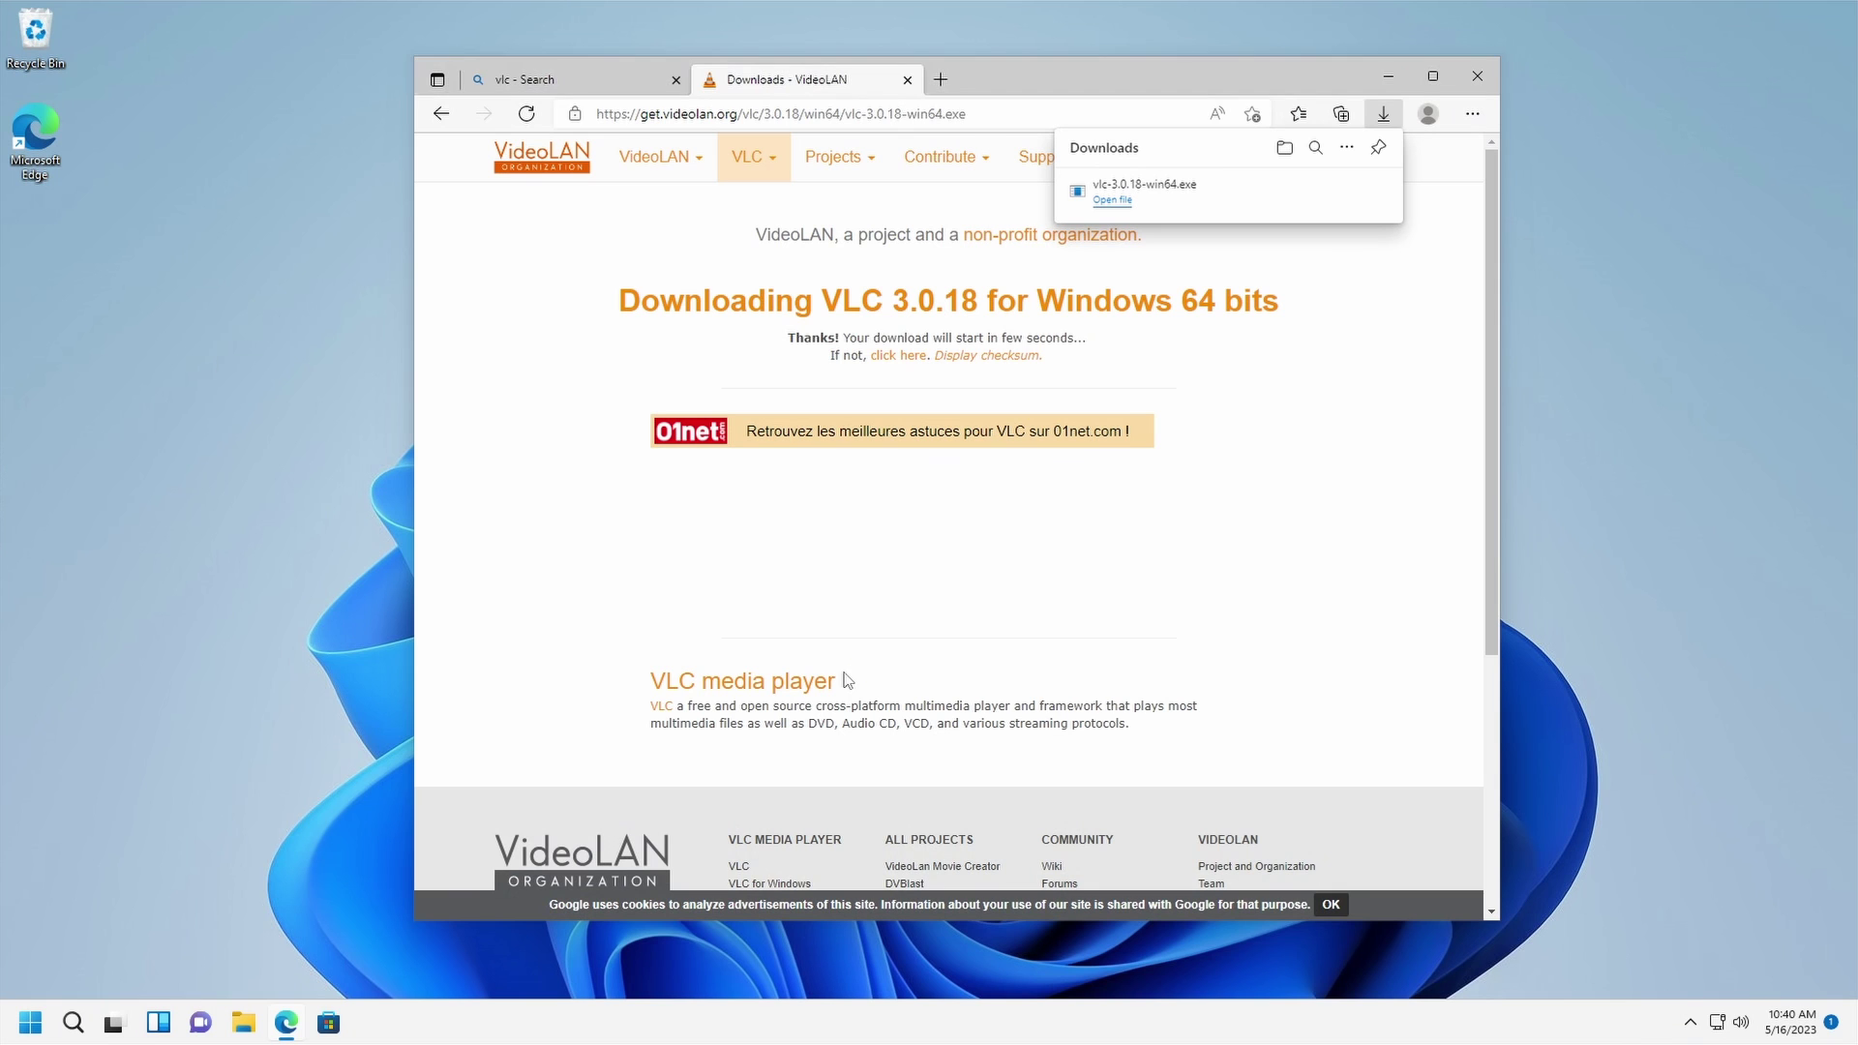
{"action": "left_click", "coordinate": [1477, 76]}
{"action": "left_click", "coordinate": [950, 556]}
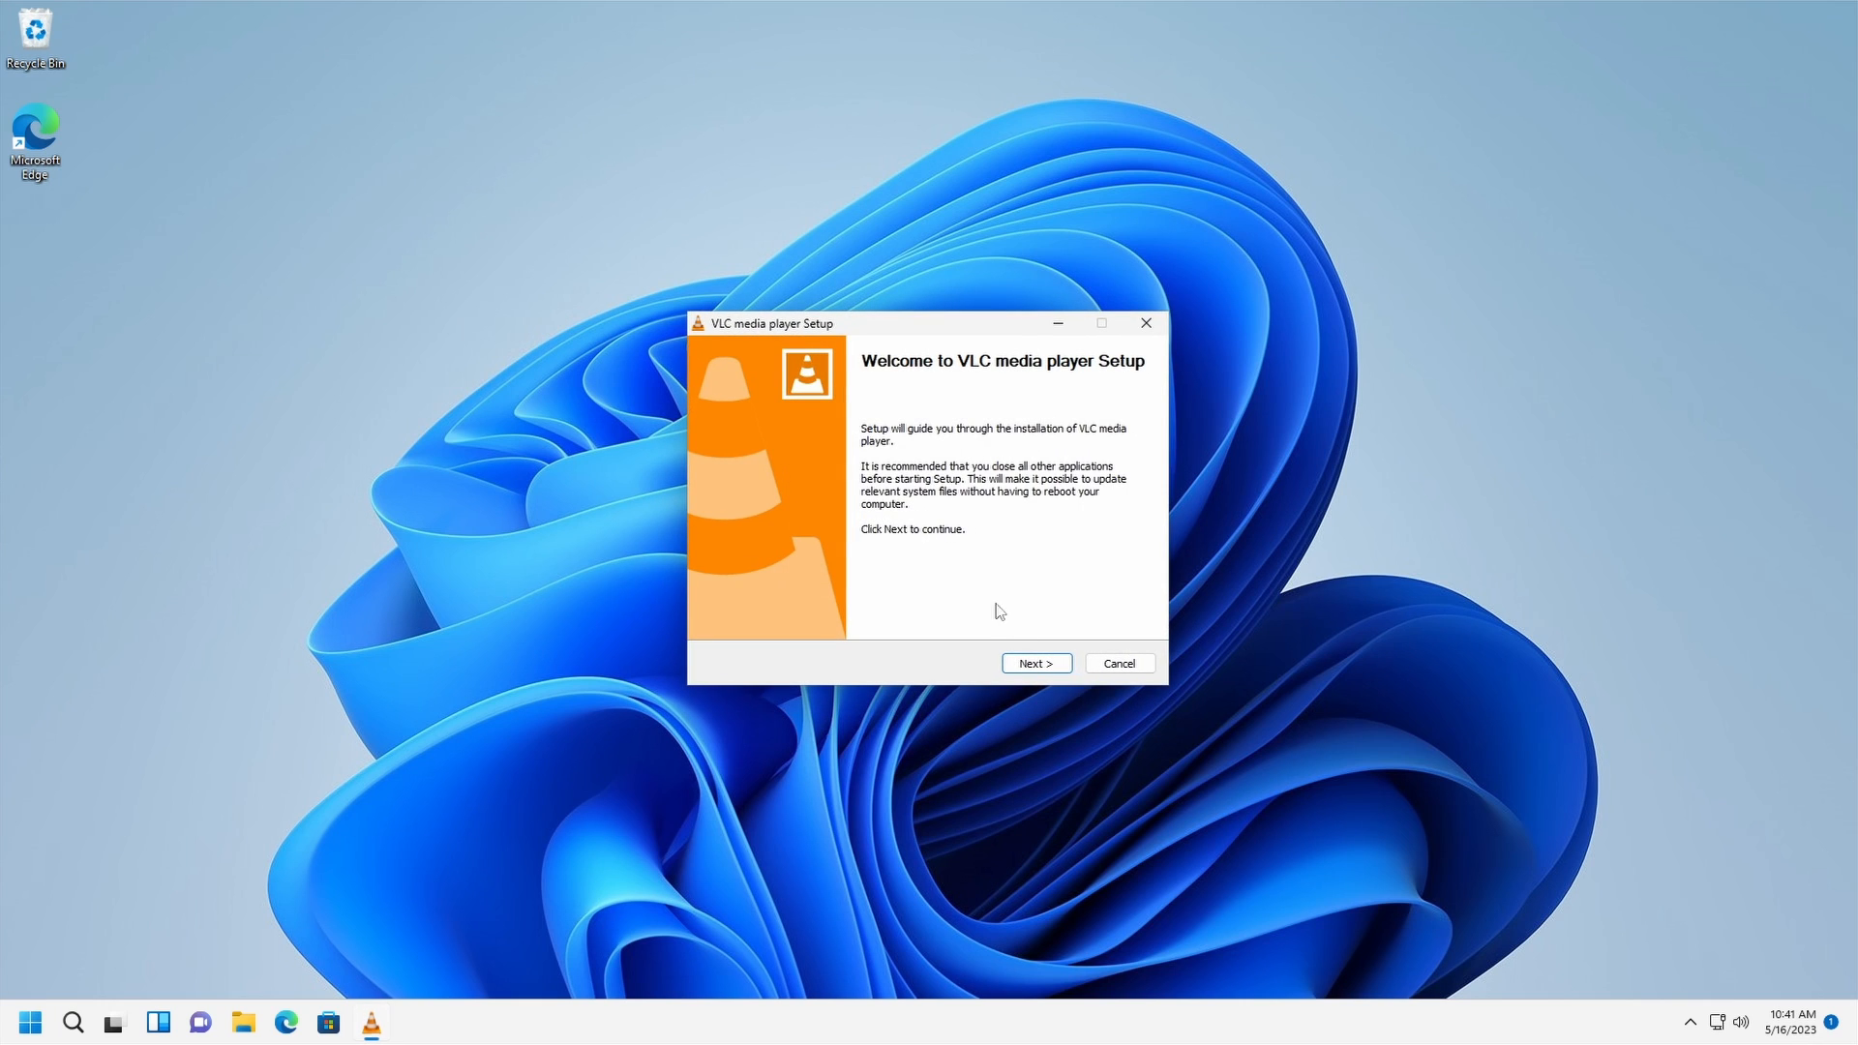
{"action": "left_click", "coordinate": [1037, 664]}
{"action": "scroll", "coordinate": [1050, 557], "scroll_direction": "down", "scroll_amount": 3}
{"action": "scroll", "coordinate": [1050, 559], "scroll_direction": "down", "scroll_amount": 3}
{"action": "scroll", "coordinate": [1054, 564], "scroll_direction": "down", "scroll_amount": 3}
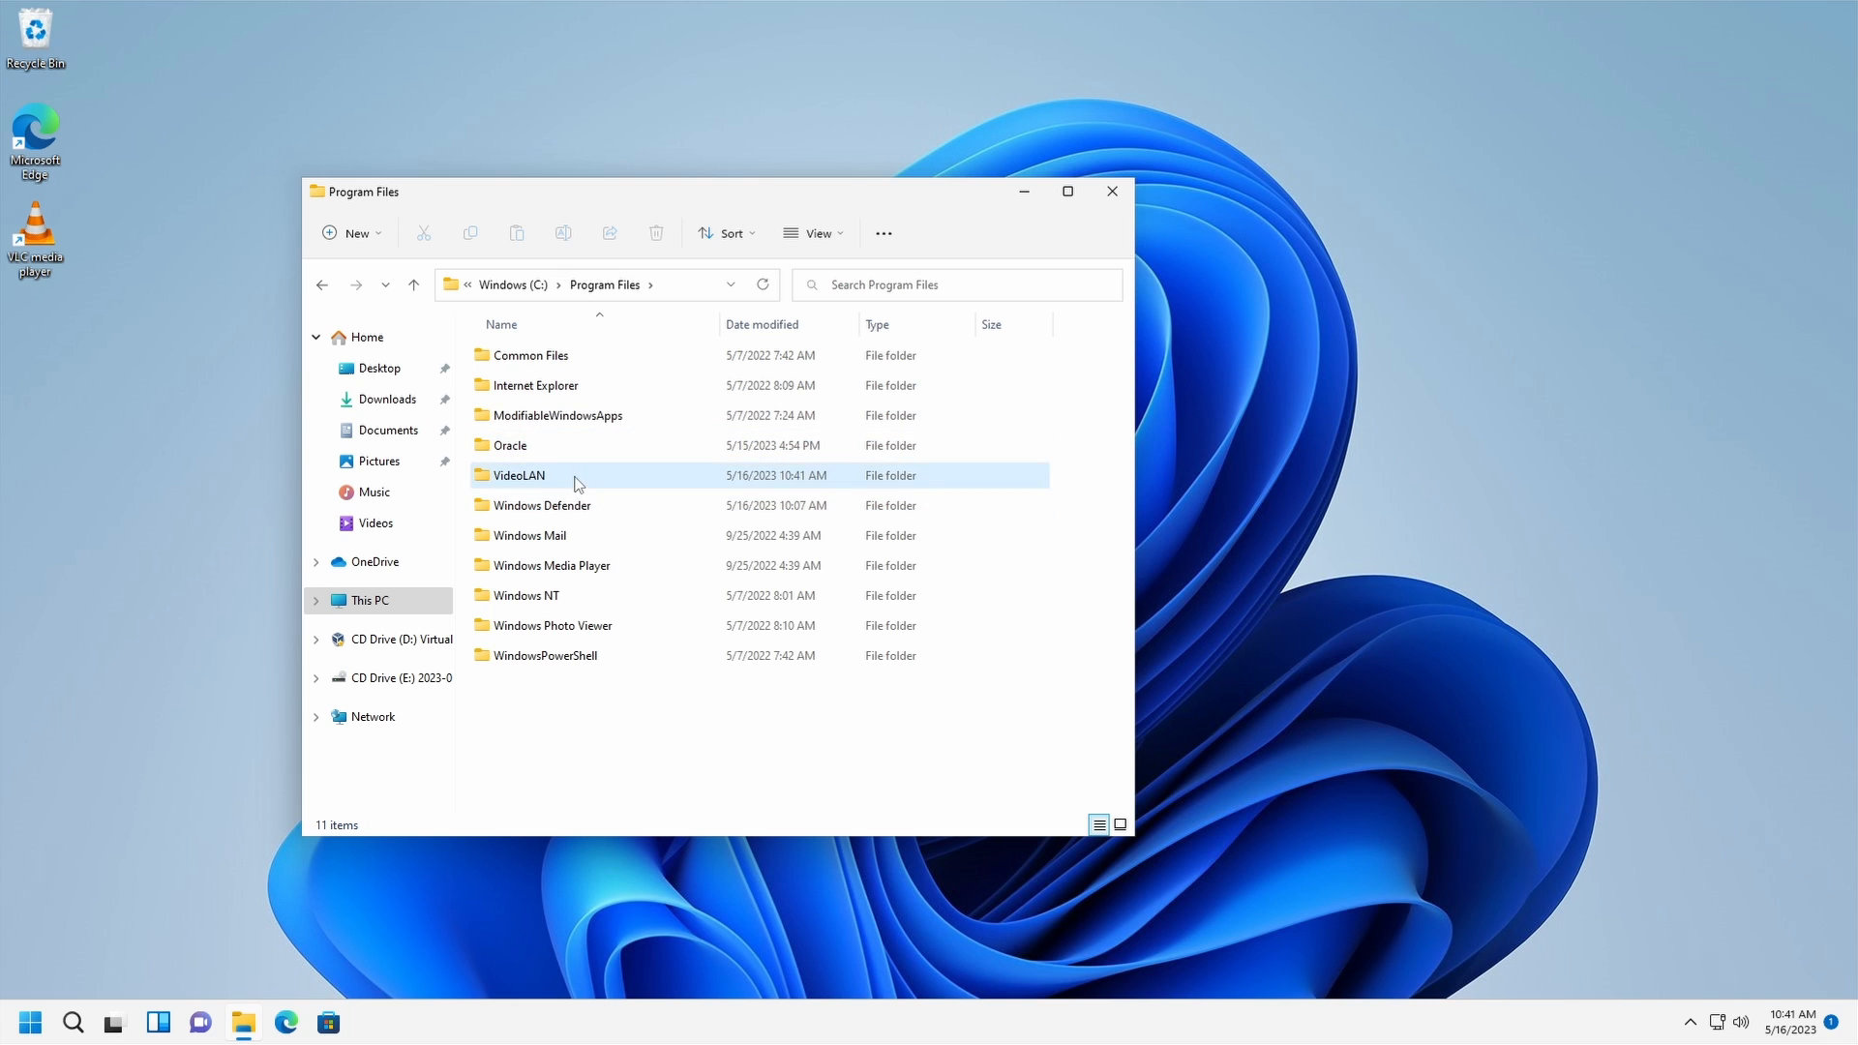
Browse Program Files > VideoLAN > VLC > plugins > control, then return via breadcrumbs to the VLC folder
{"action": "double_click", "coordinate": [577, 477]}
{"action": "double_click", "coordinate": [519, 357]}
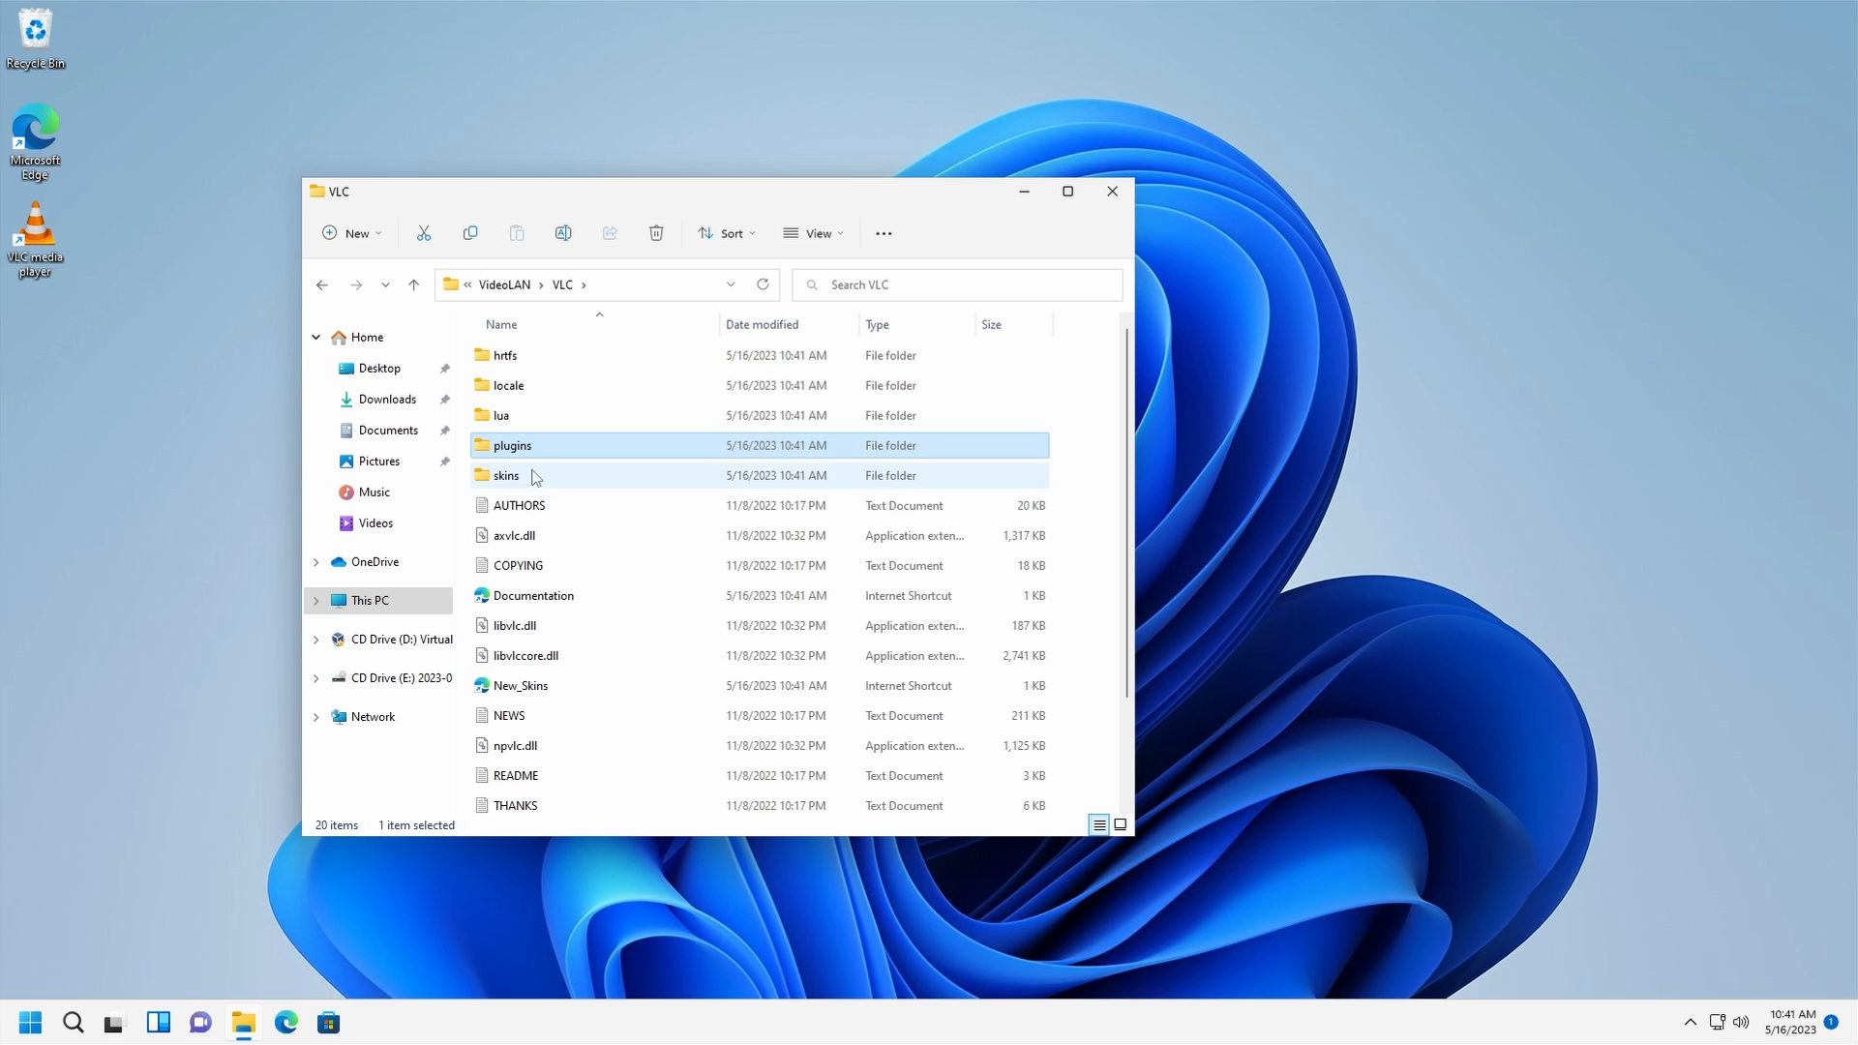
{"action": "scroll", "coordinate": [583, 548], "scroll_direction": "down", "scroll_amount": 2}
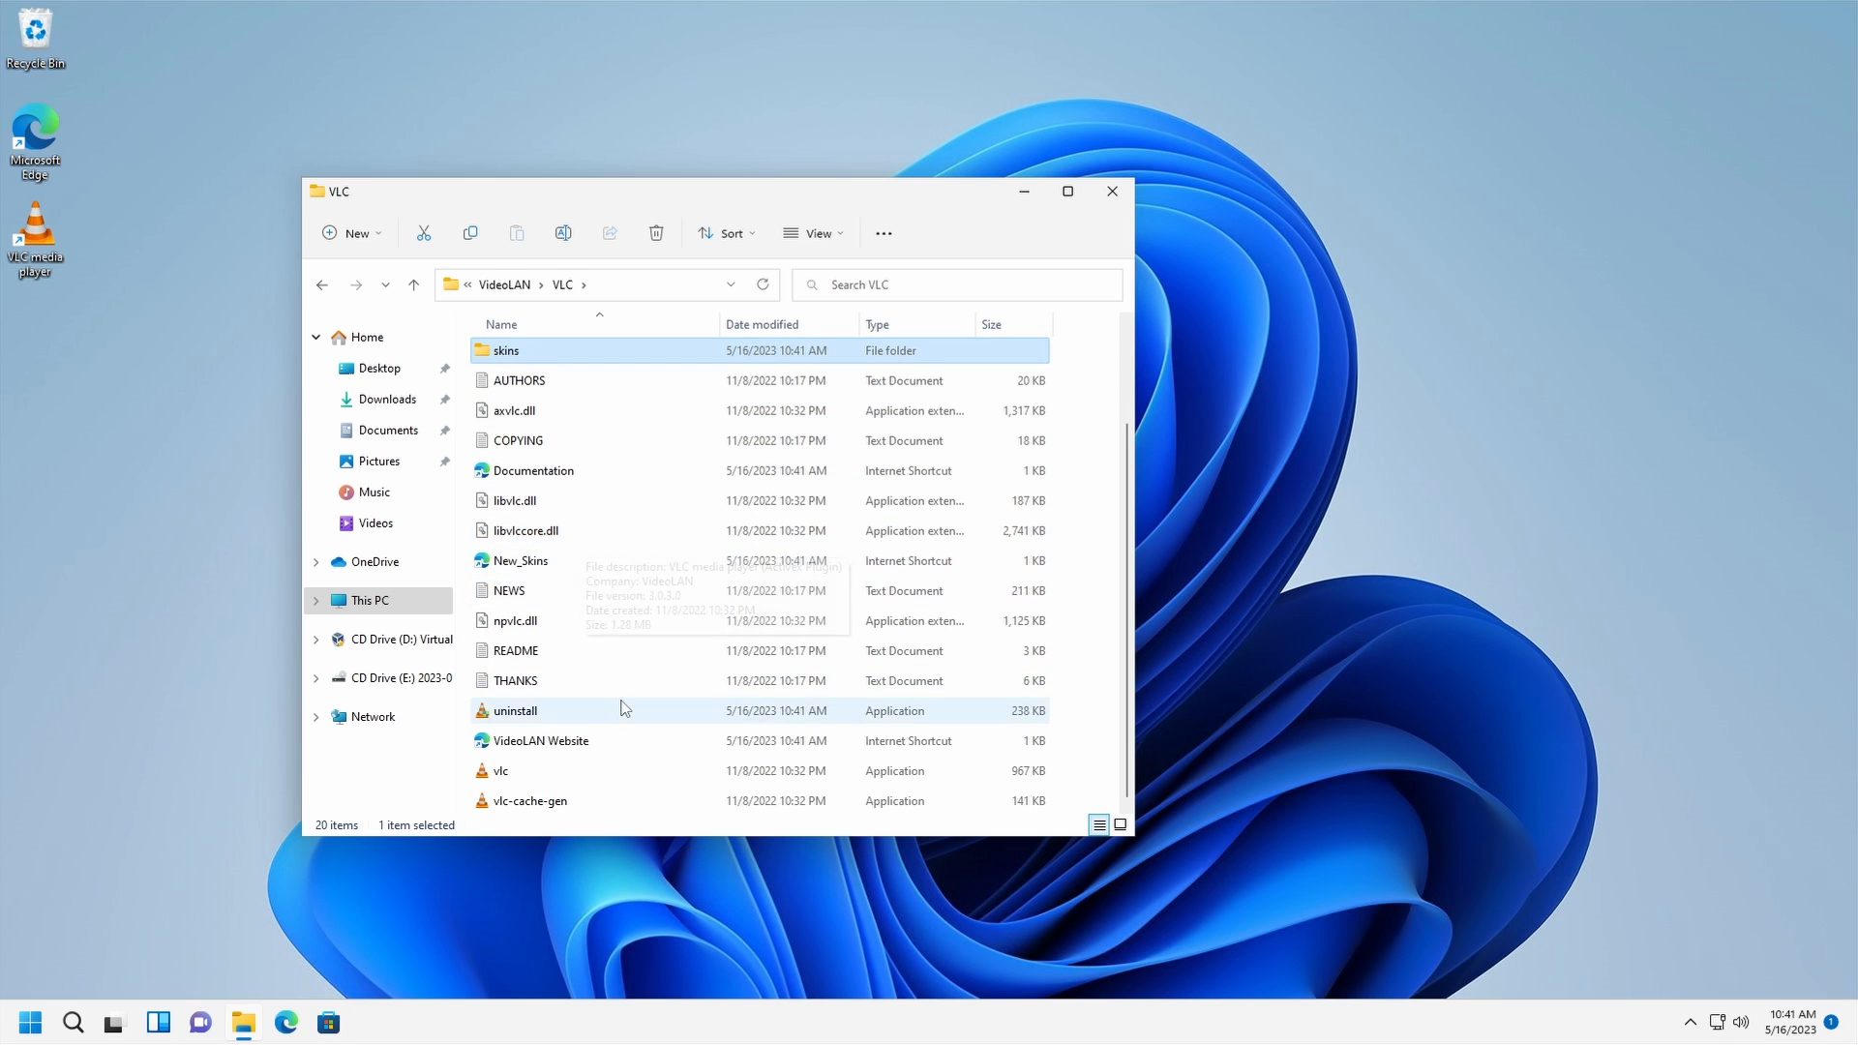
{"action": "scroll", "coordinate": [582, 609], "scroll_direction": "up", "scroll_amount": 2}
{"action": "double_click", "coordinate": [512, 446]}
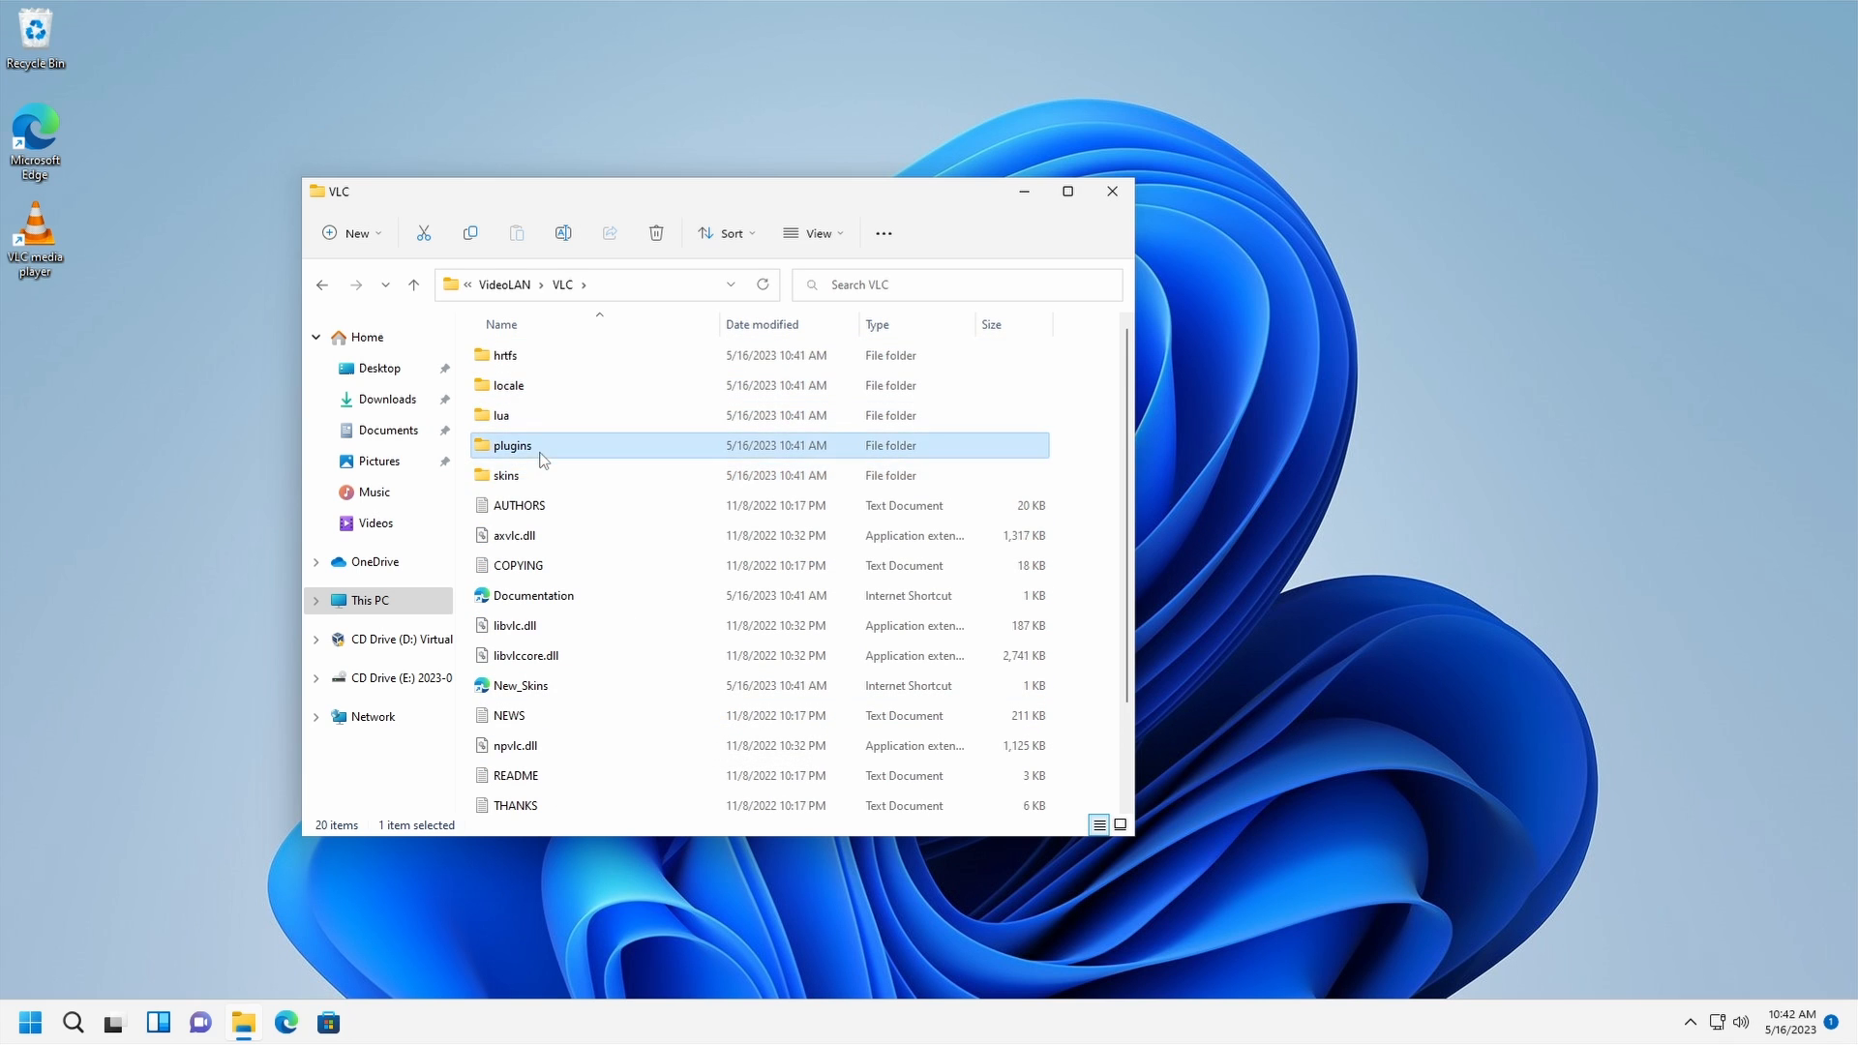
{"action": "double_click", "coordinate": [567, 536]}
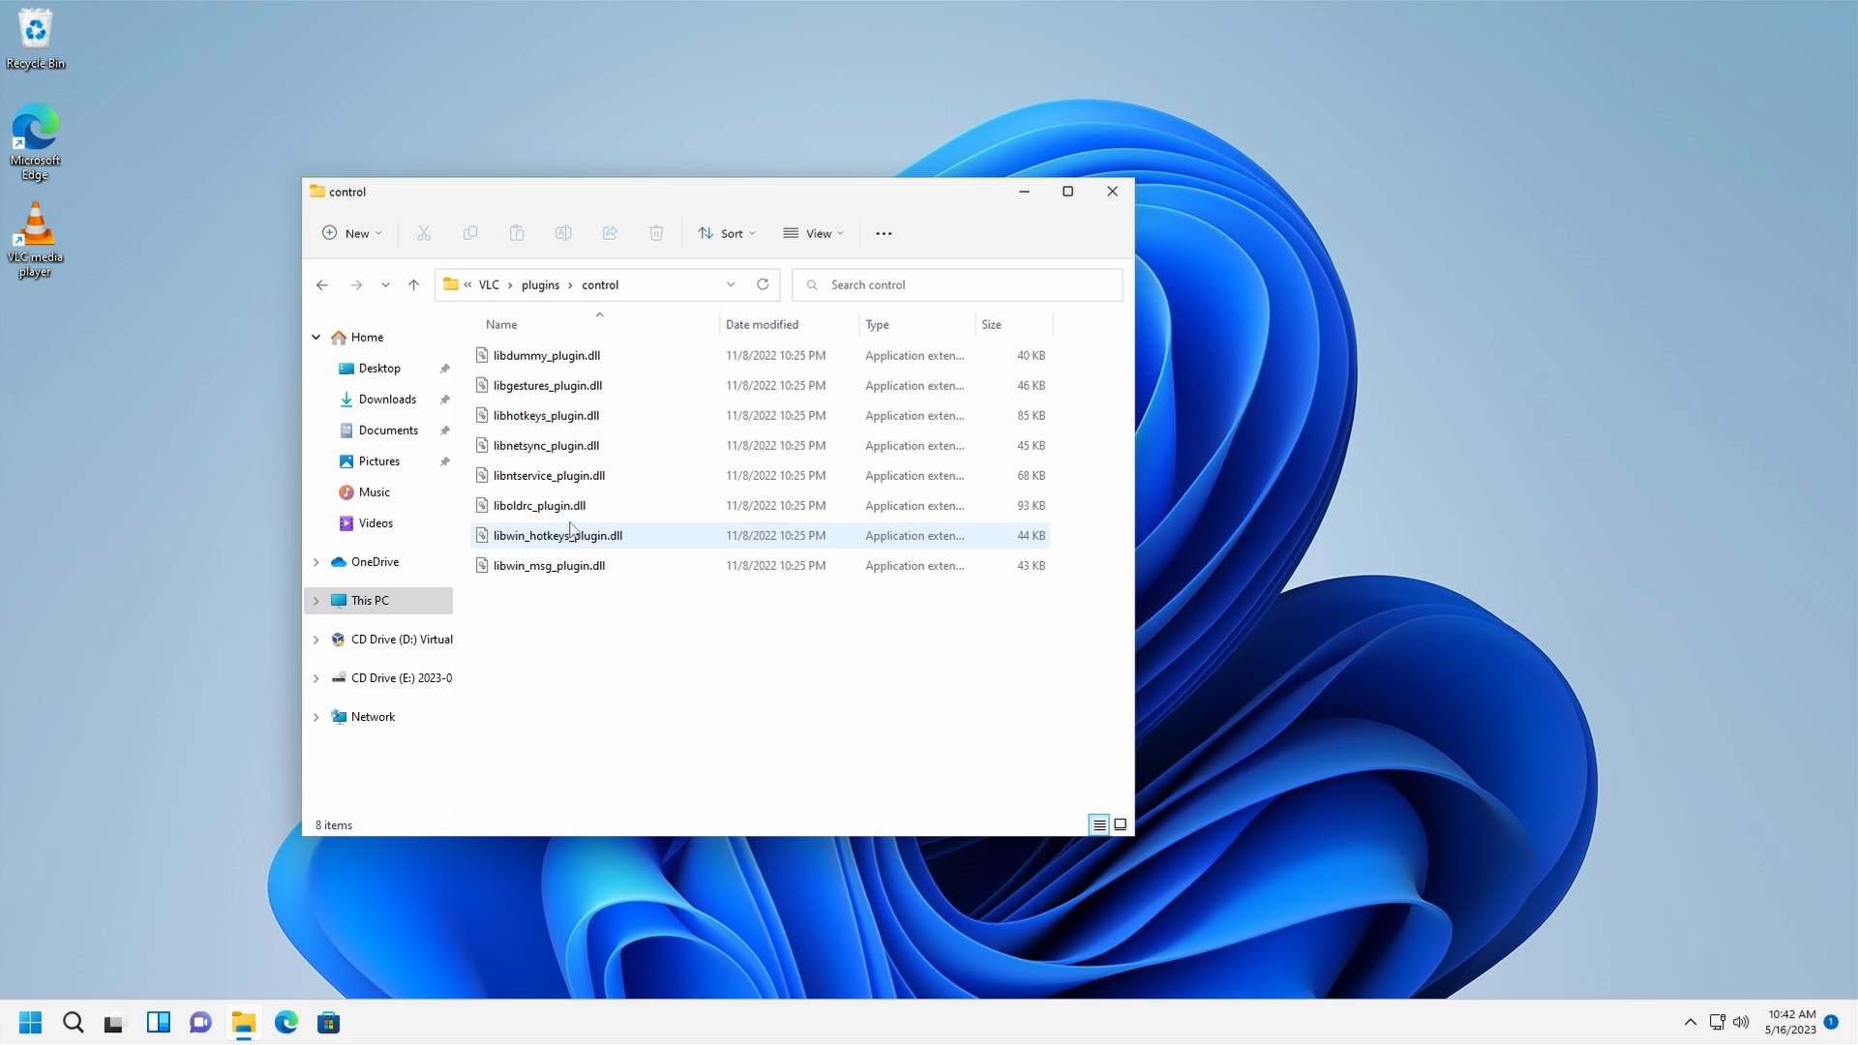
{"action": "left_click", "coordinate": [541, 286]}
{"action": "left_click", "coordinate": [562, 286]}
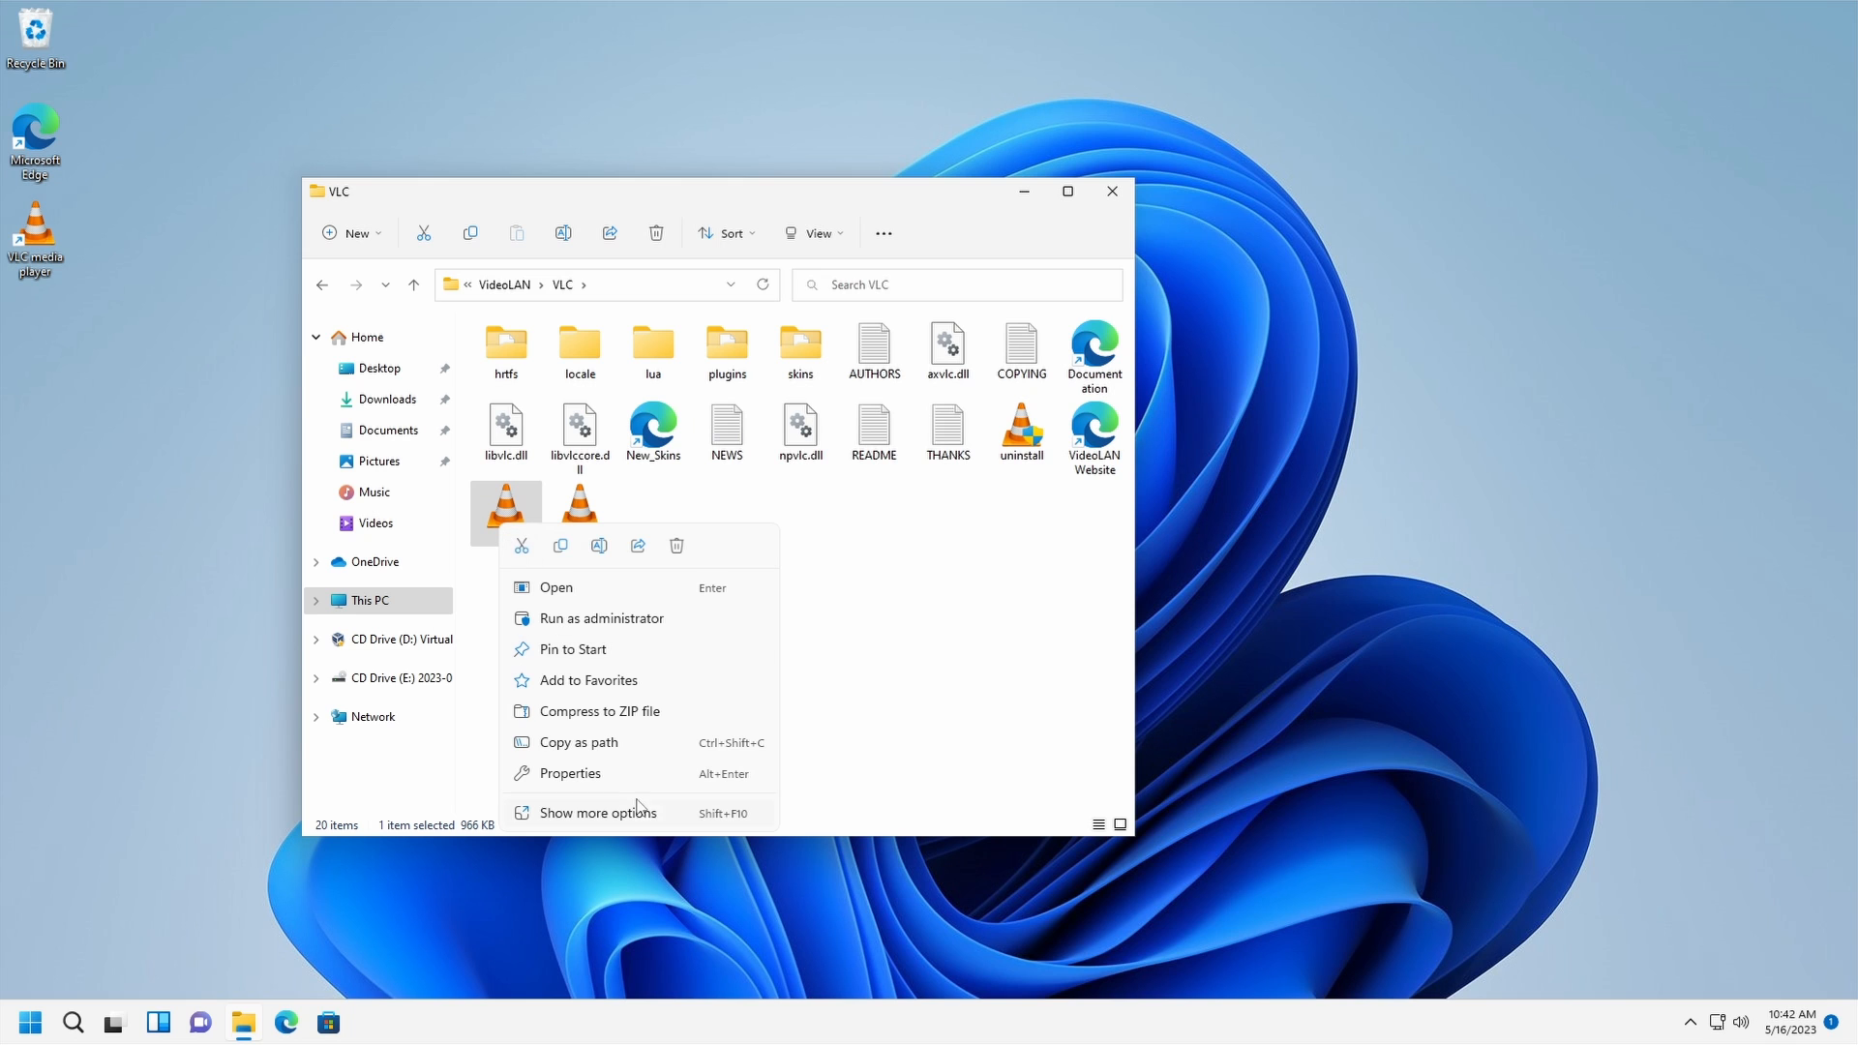
{"action": "left_click", "coordinate": [592, 777]}
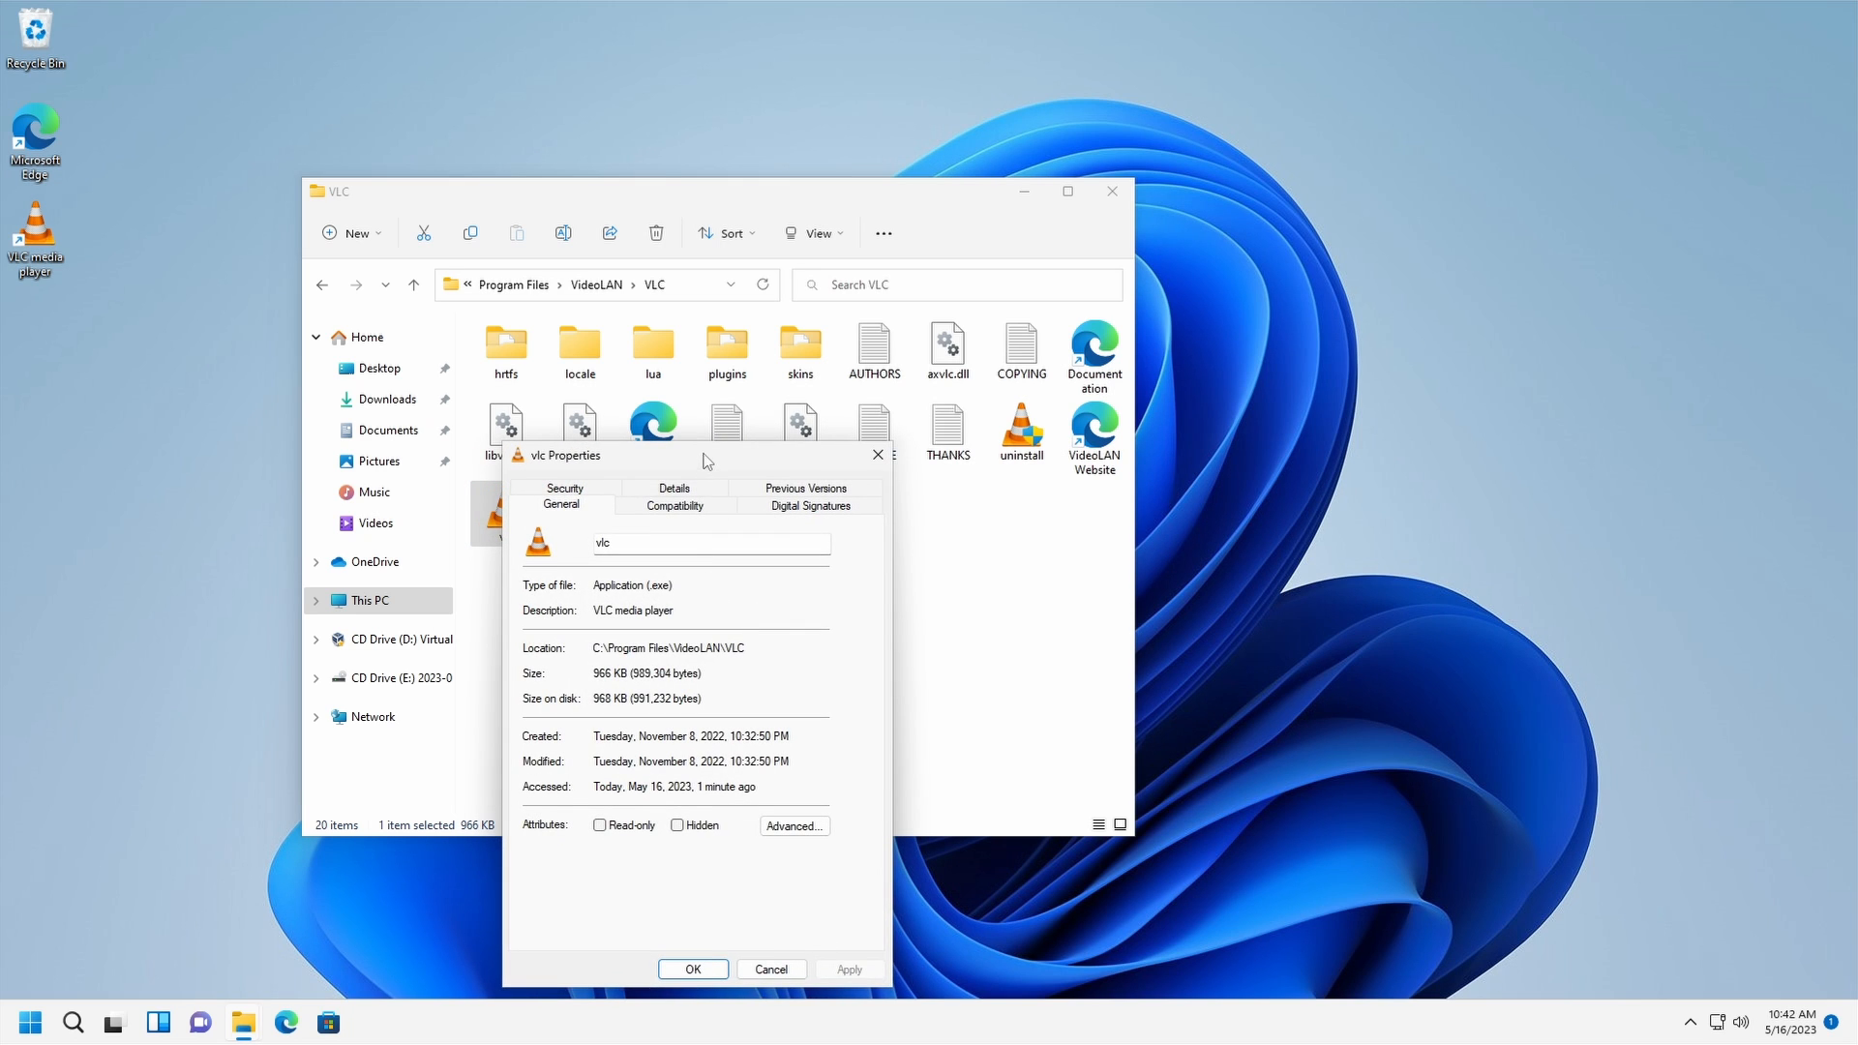
{"action": "left_click_drag", "start_coordinate": [705, 456], "coordinate": [752, 388]}
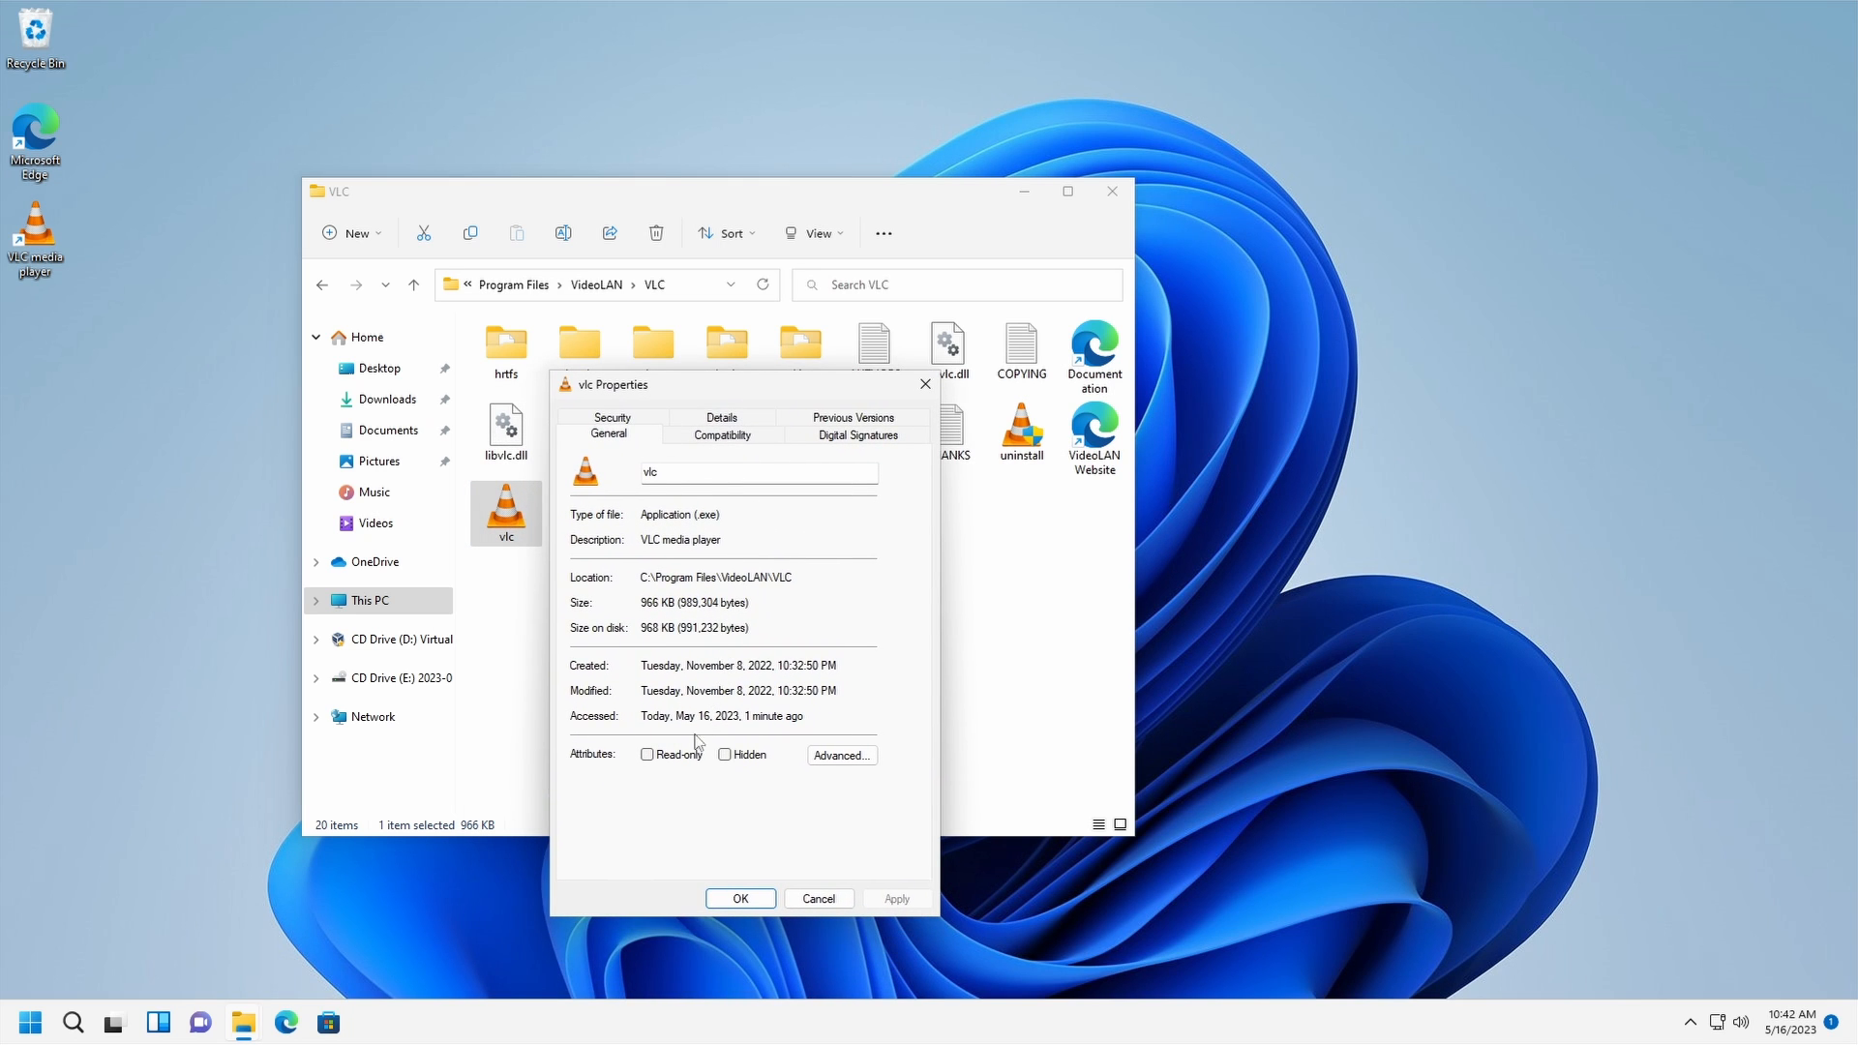
{"action": "left_click", "coordinate": [869, 765]}
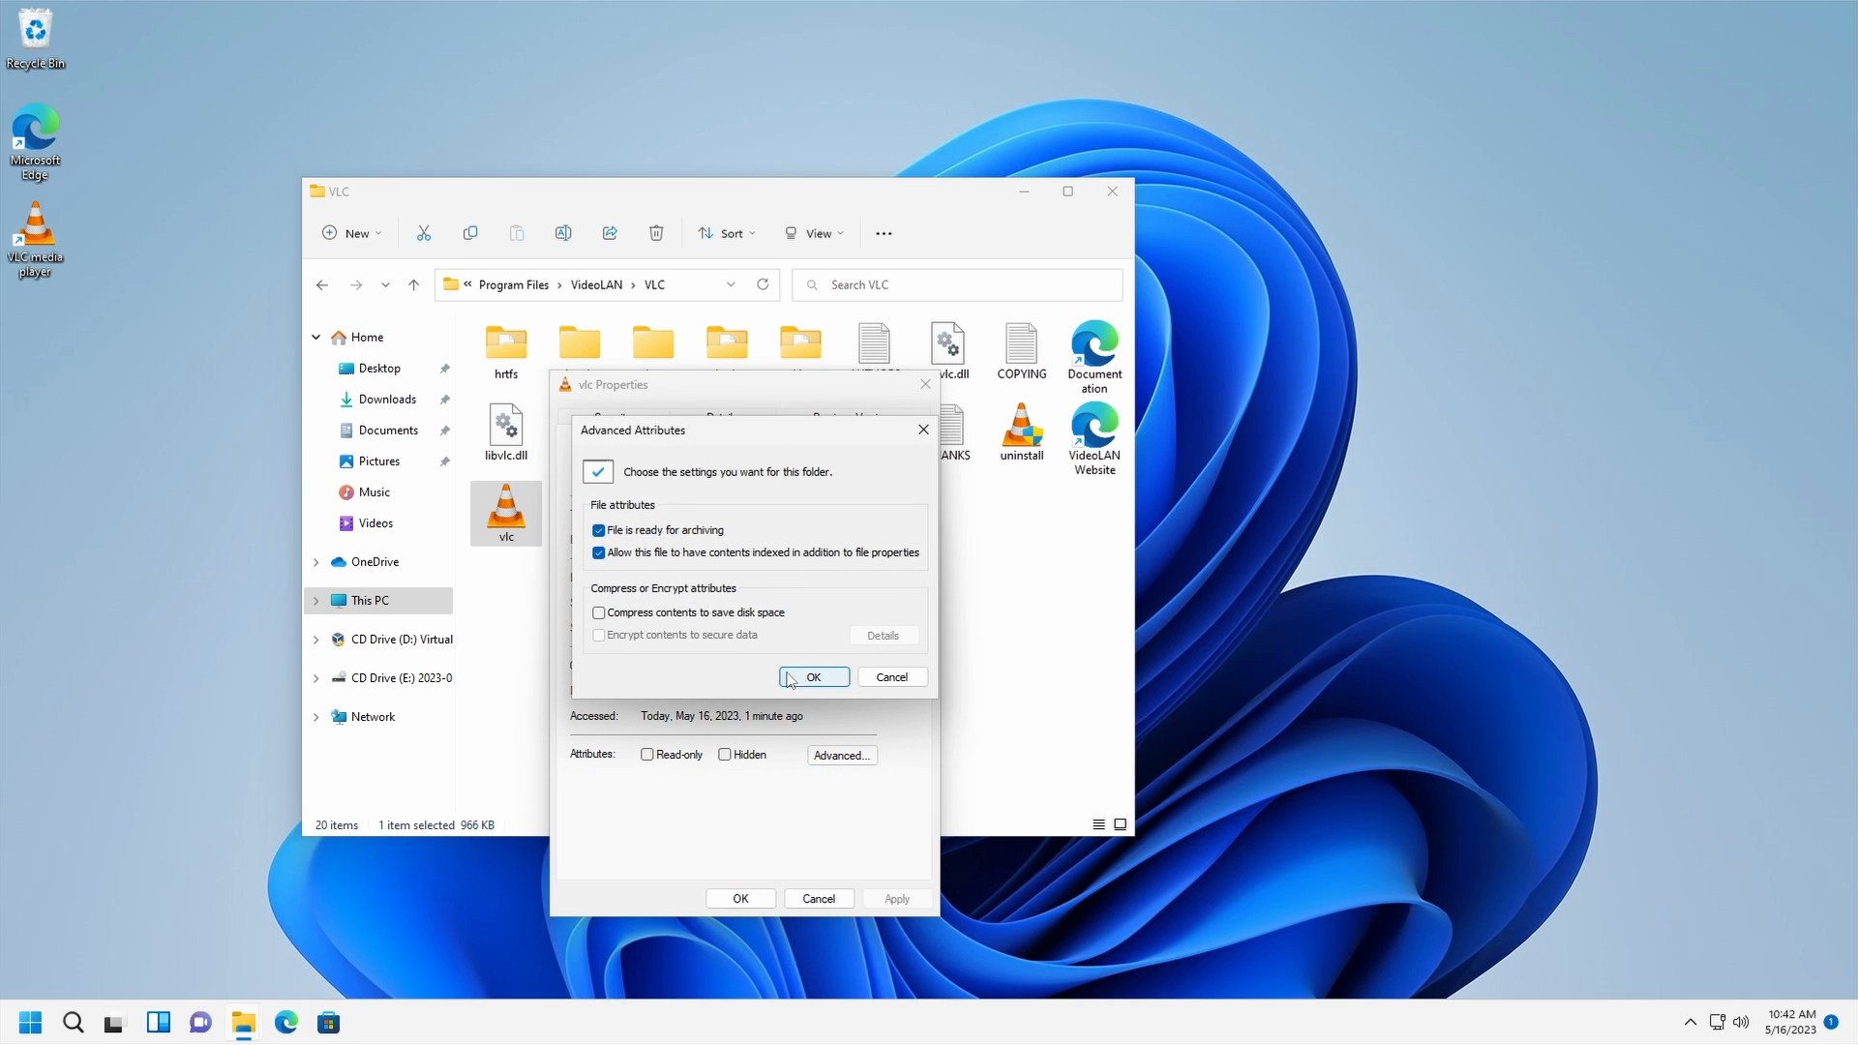
{"action": "left_click", "coordinate": [893, 678]}
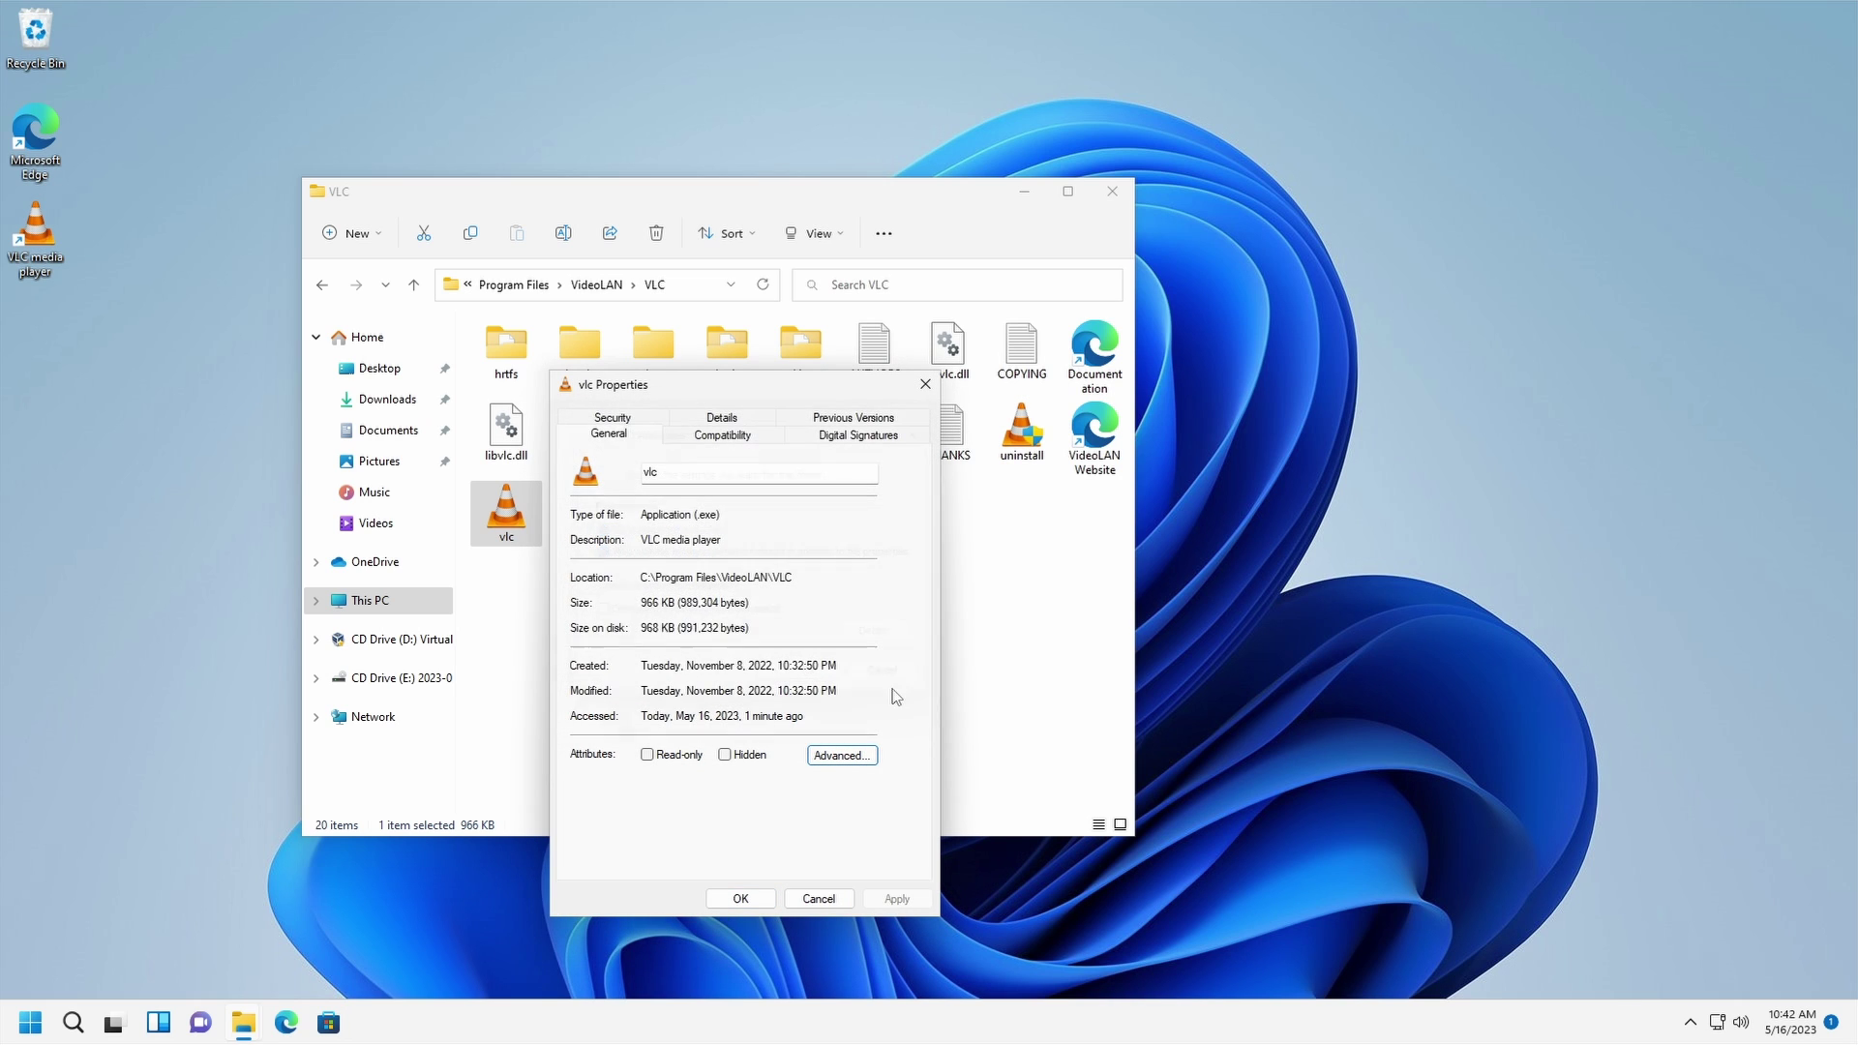
{"action": "left_click", "coordinate": [923, 387]}
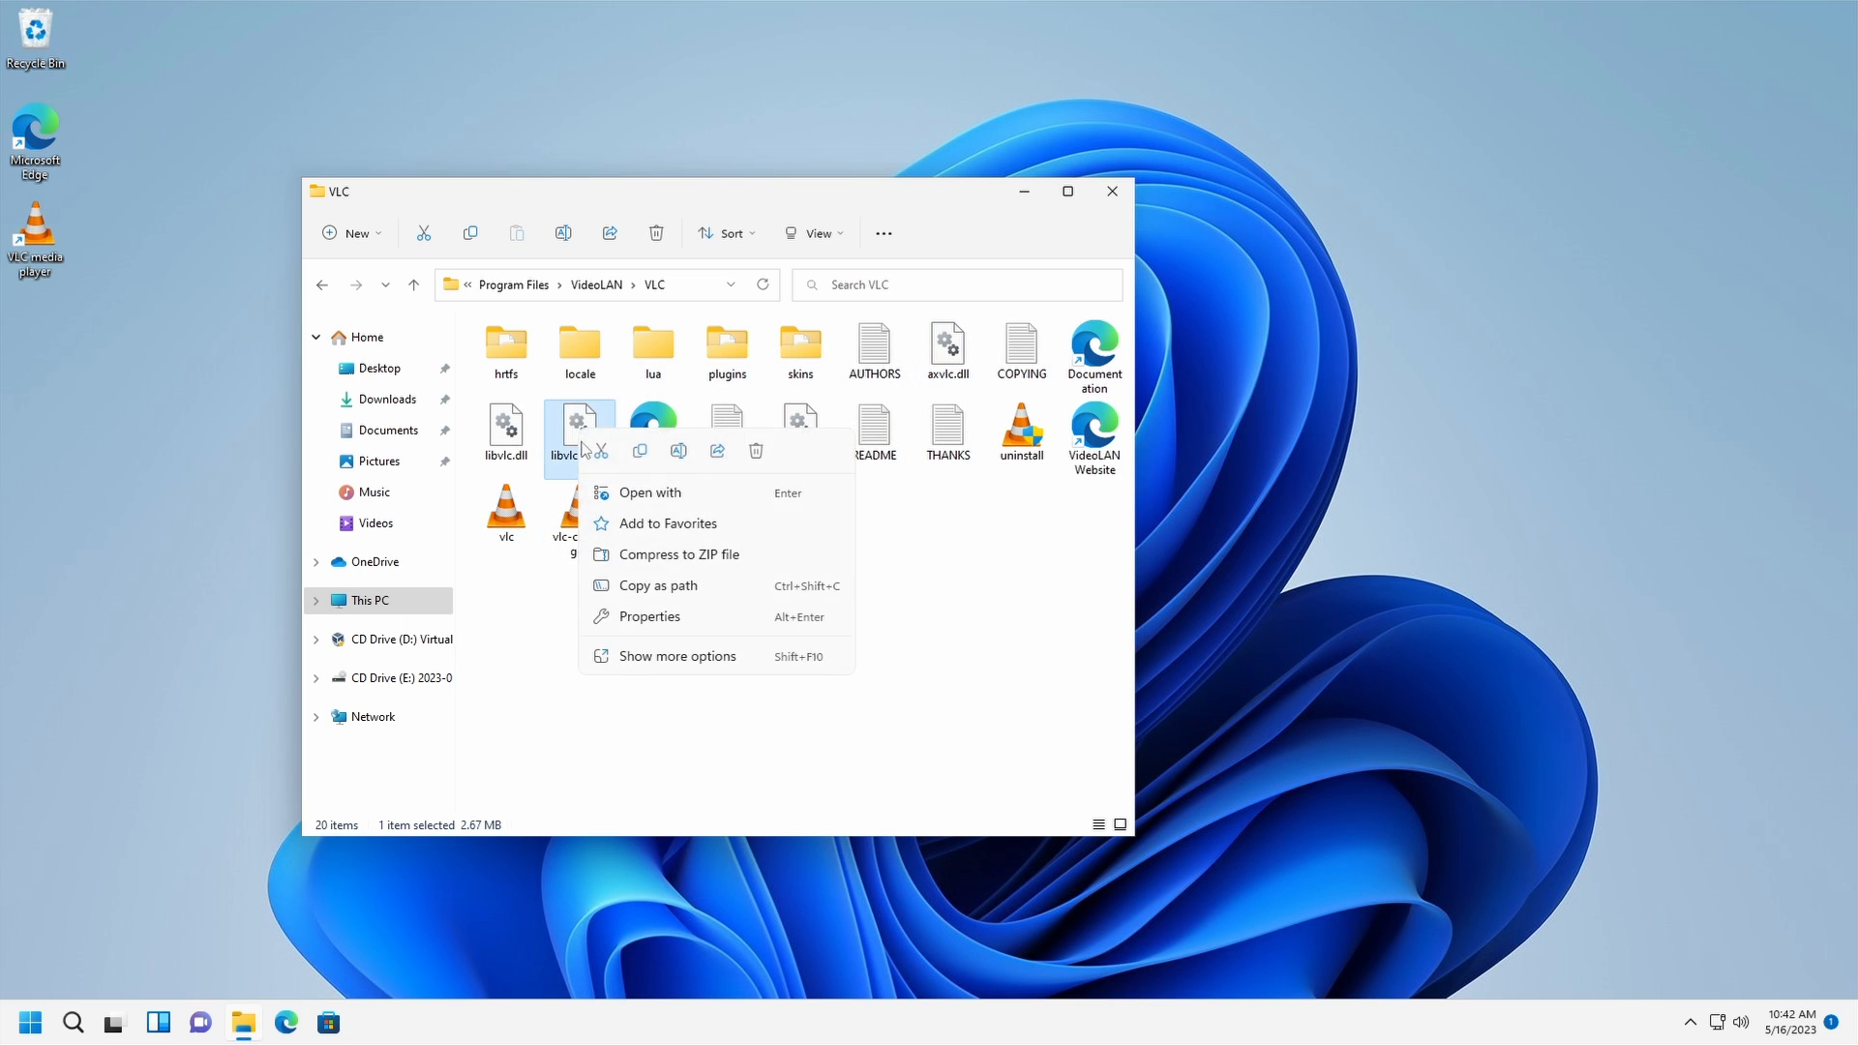
{"action": "left_click", "coordinate": [646, 618]}
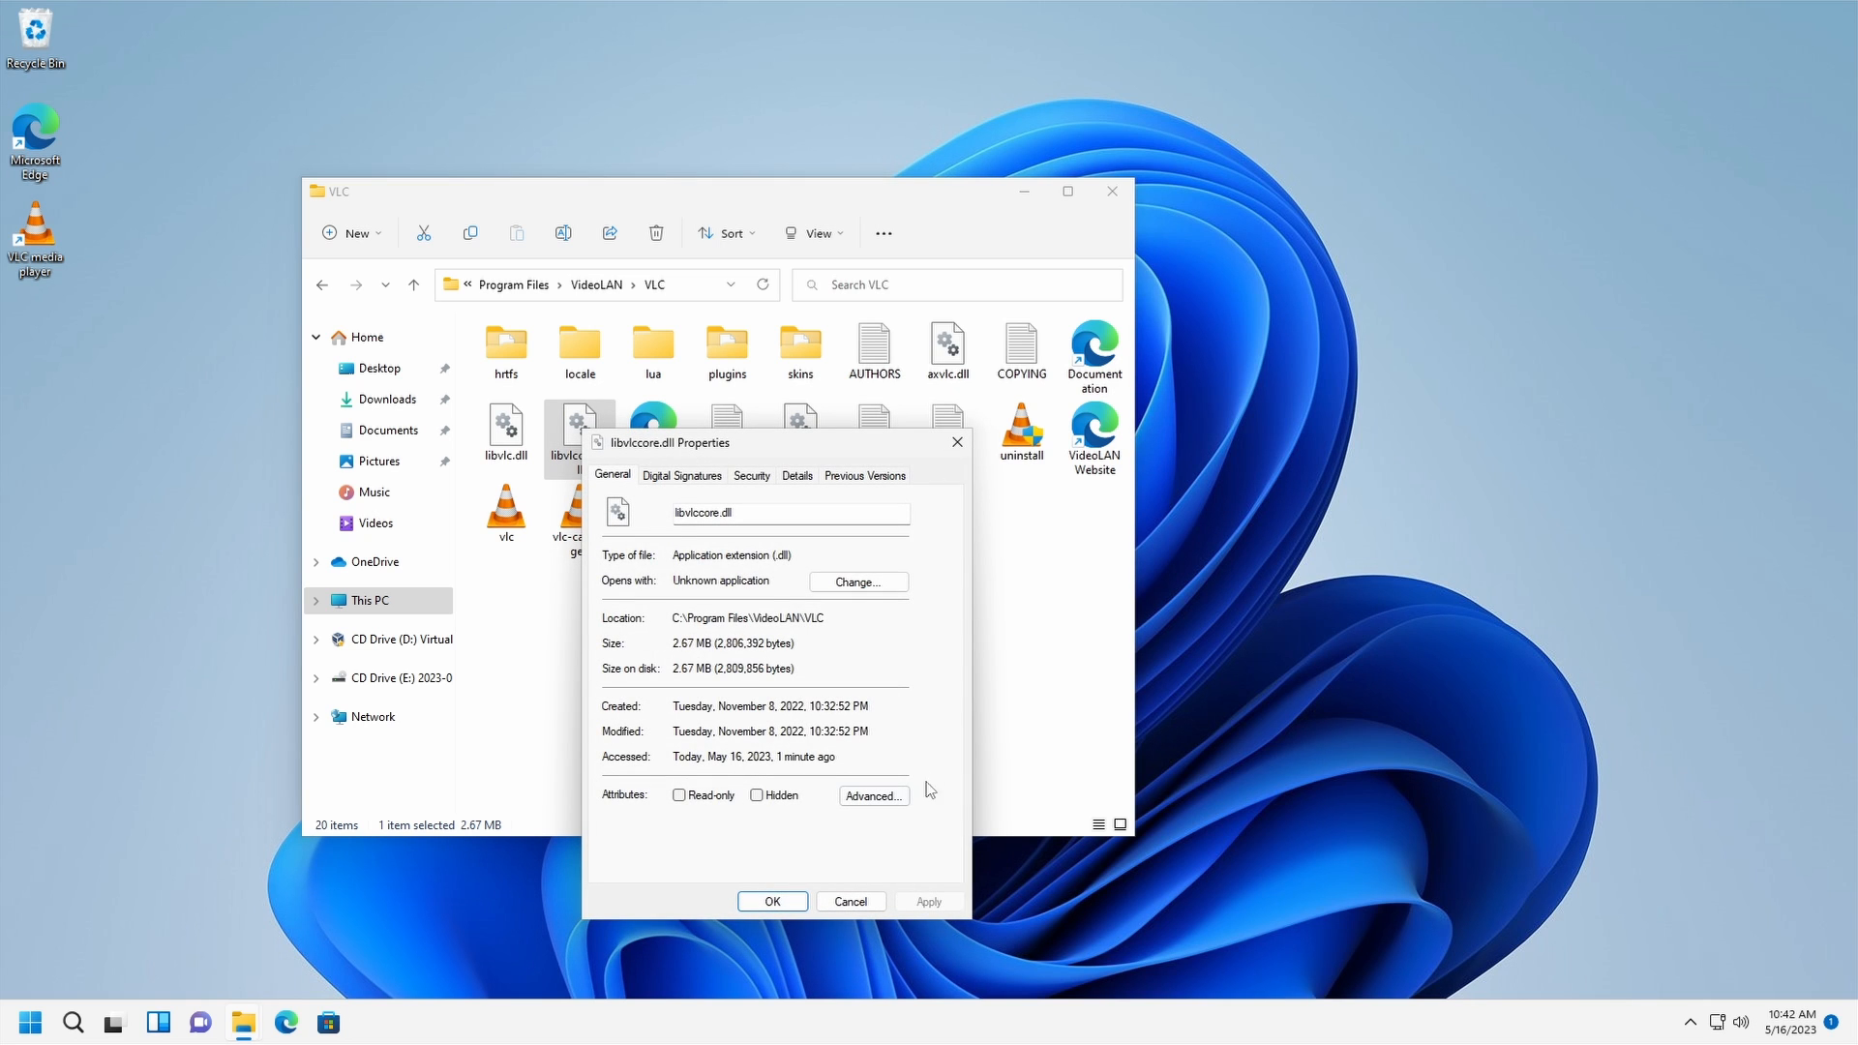
{"action": "left_click", "coordinate": [689, 476]}
{"action": "left_click", "coordinate": [752, 477]}
{"action": "left_click", "coordinate": [865, 477]}
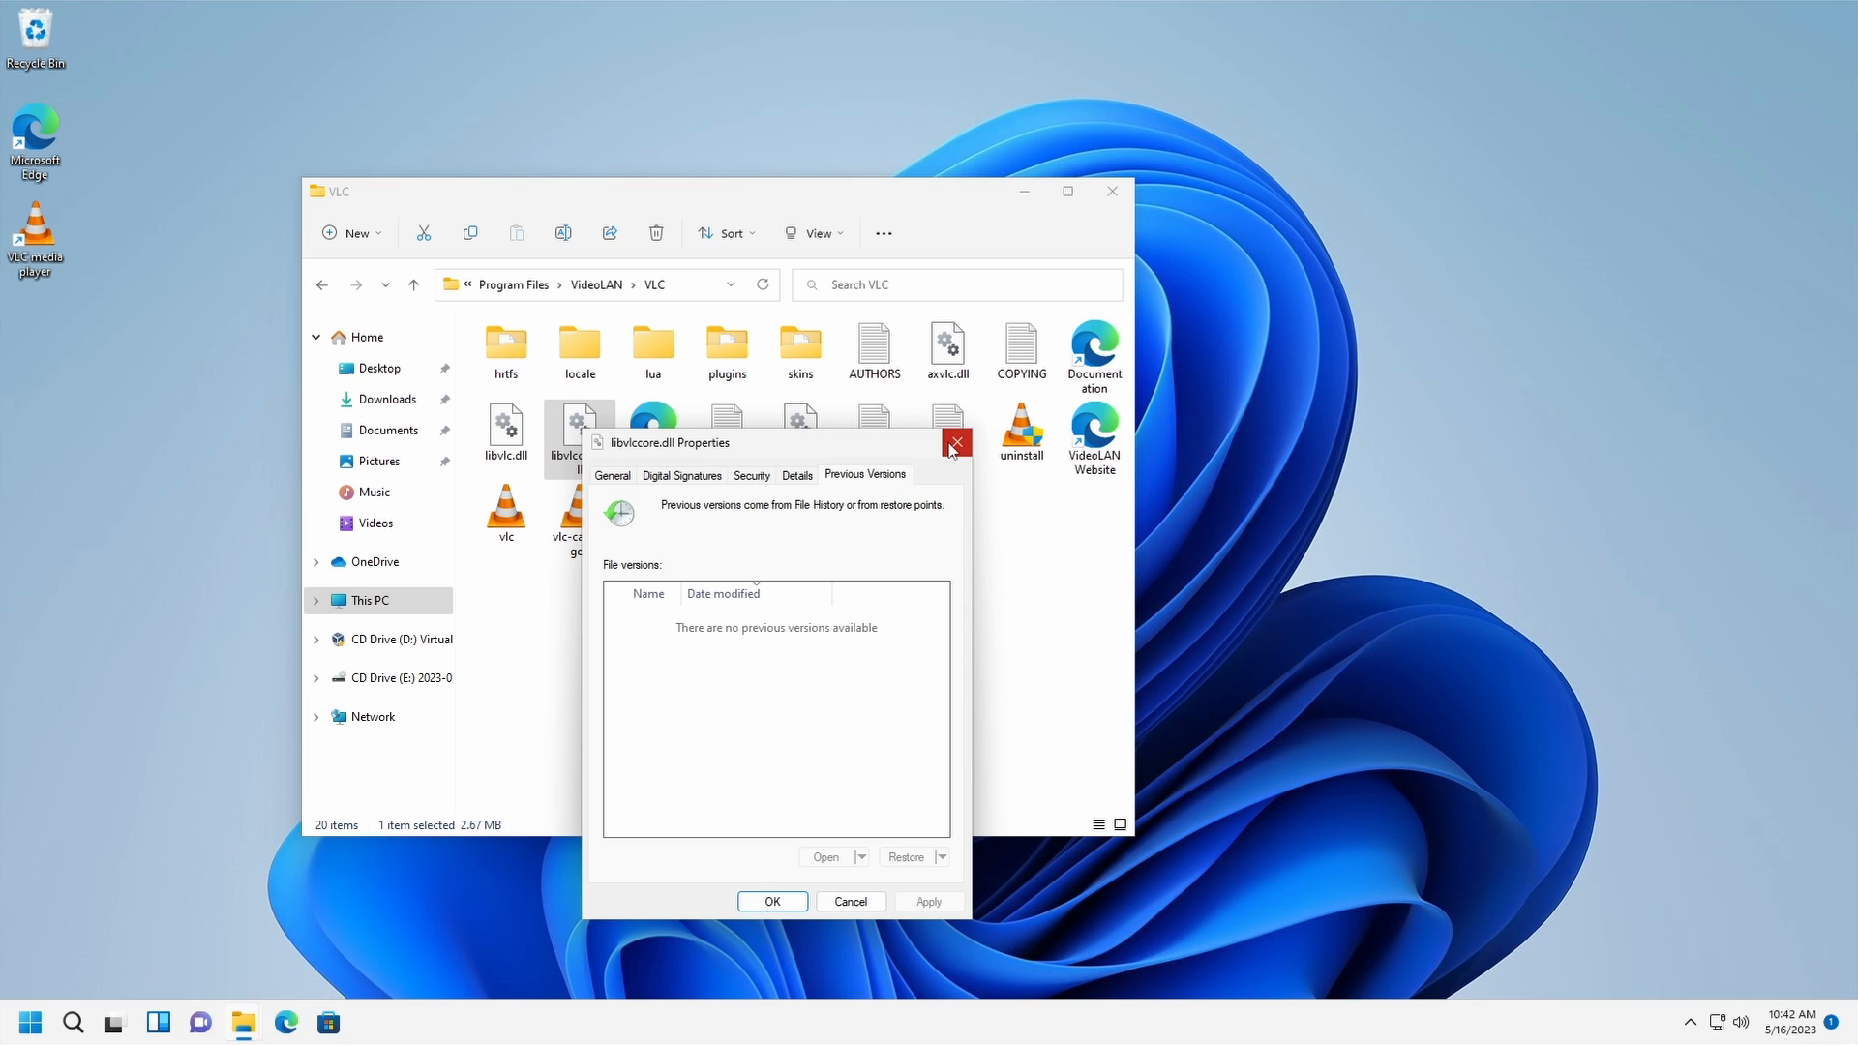
{"action": "left_click", "coordinate": [956, 445]}
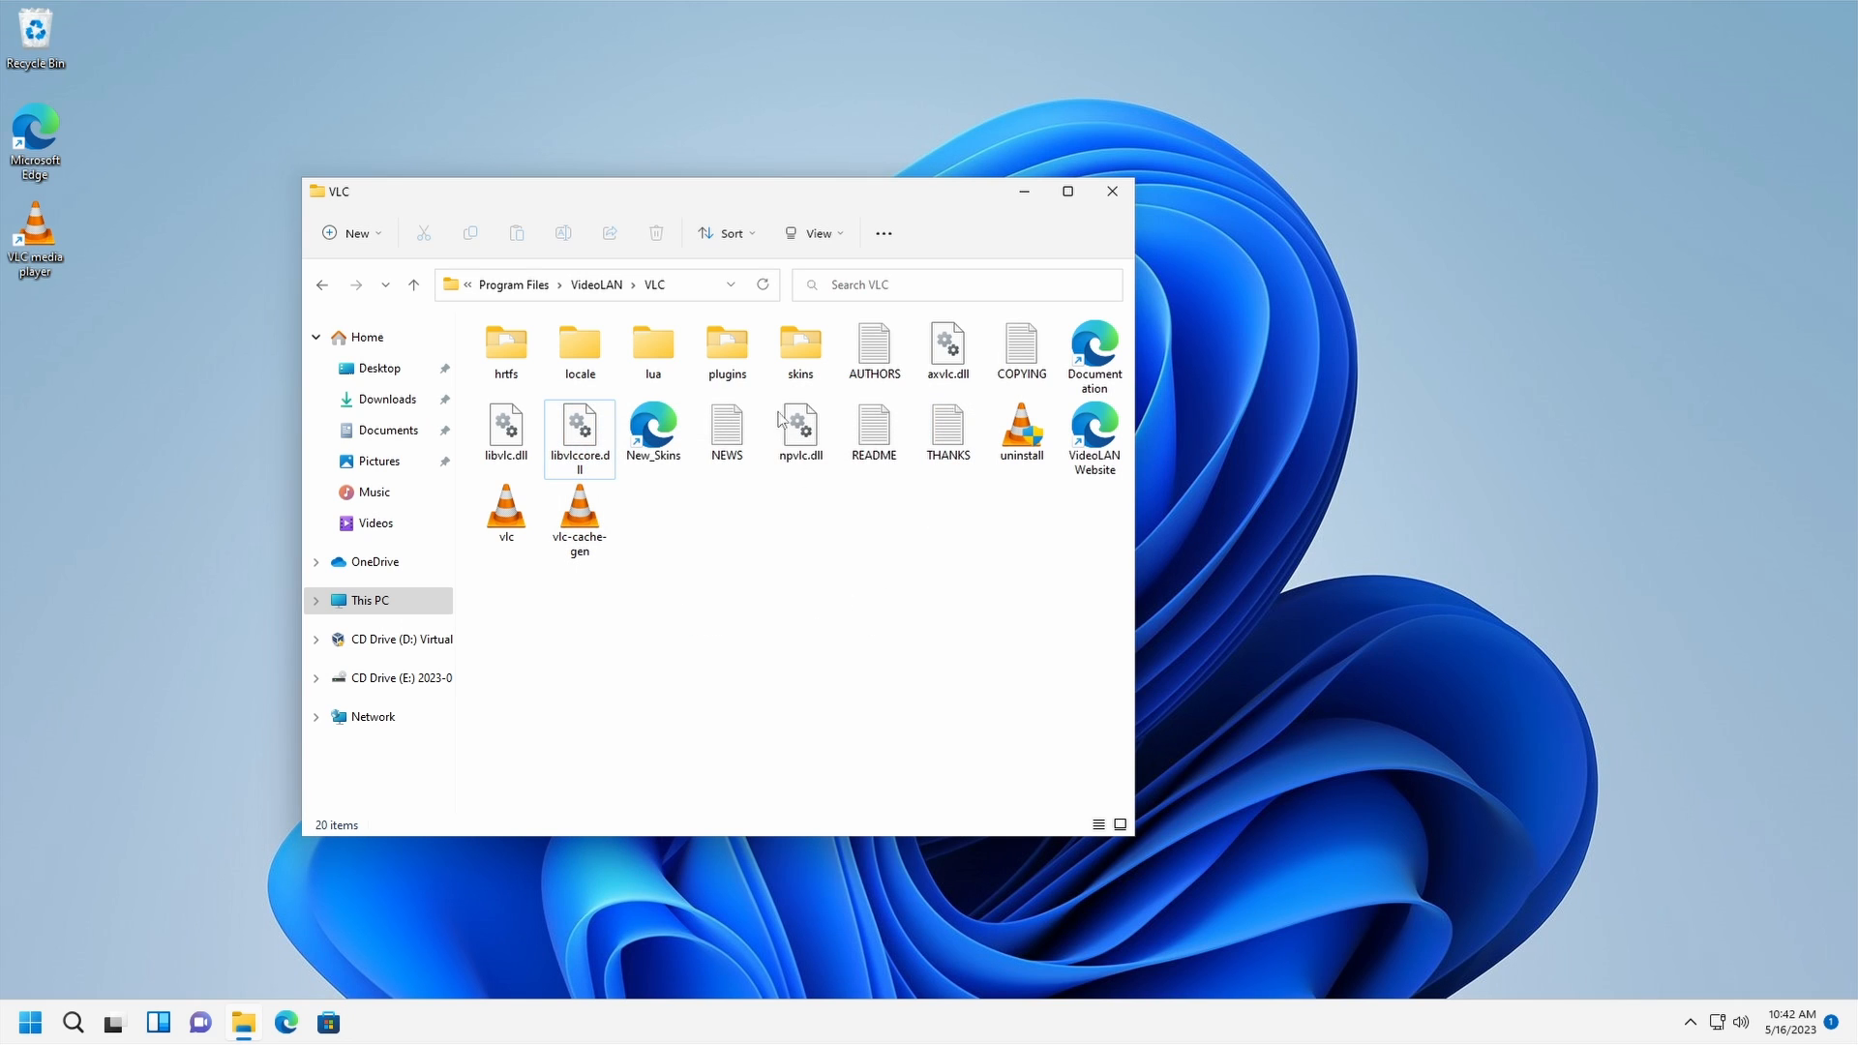
Look inside VLC's lua folder, return to VLC, and open plugins > codec
{"action": "double_click", "coordinate": [657, 363]}
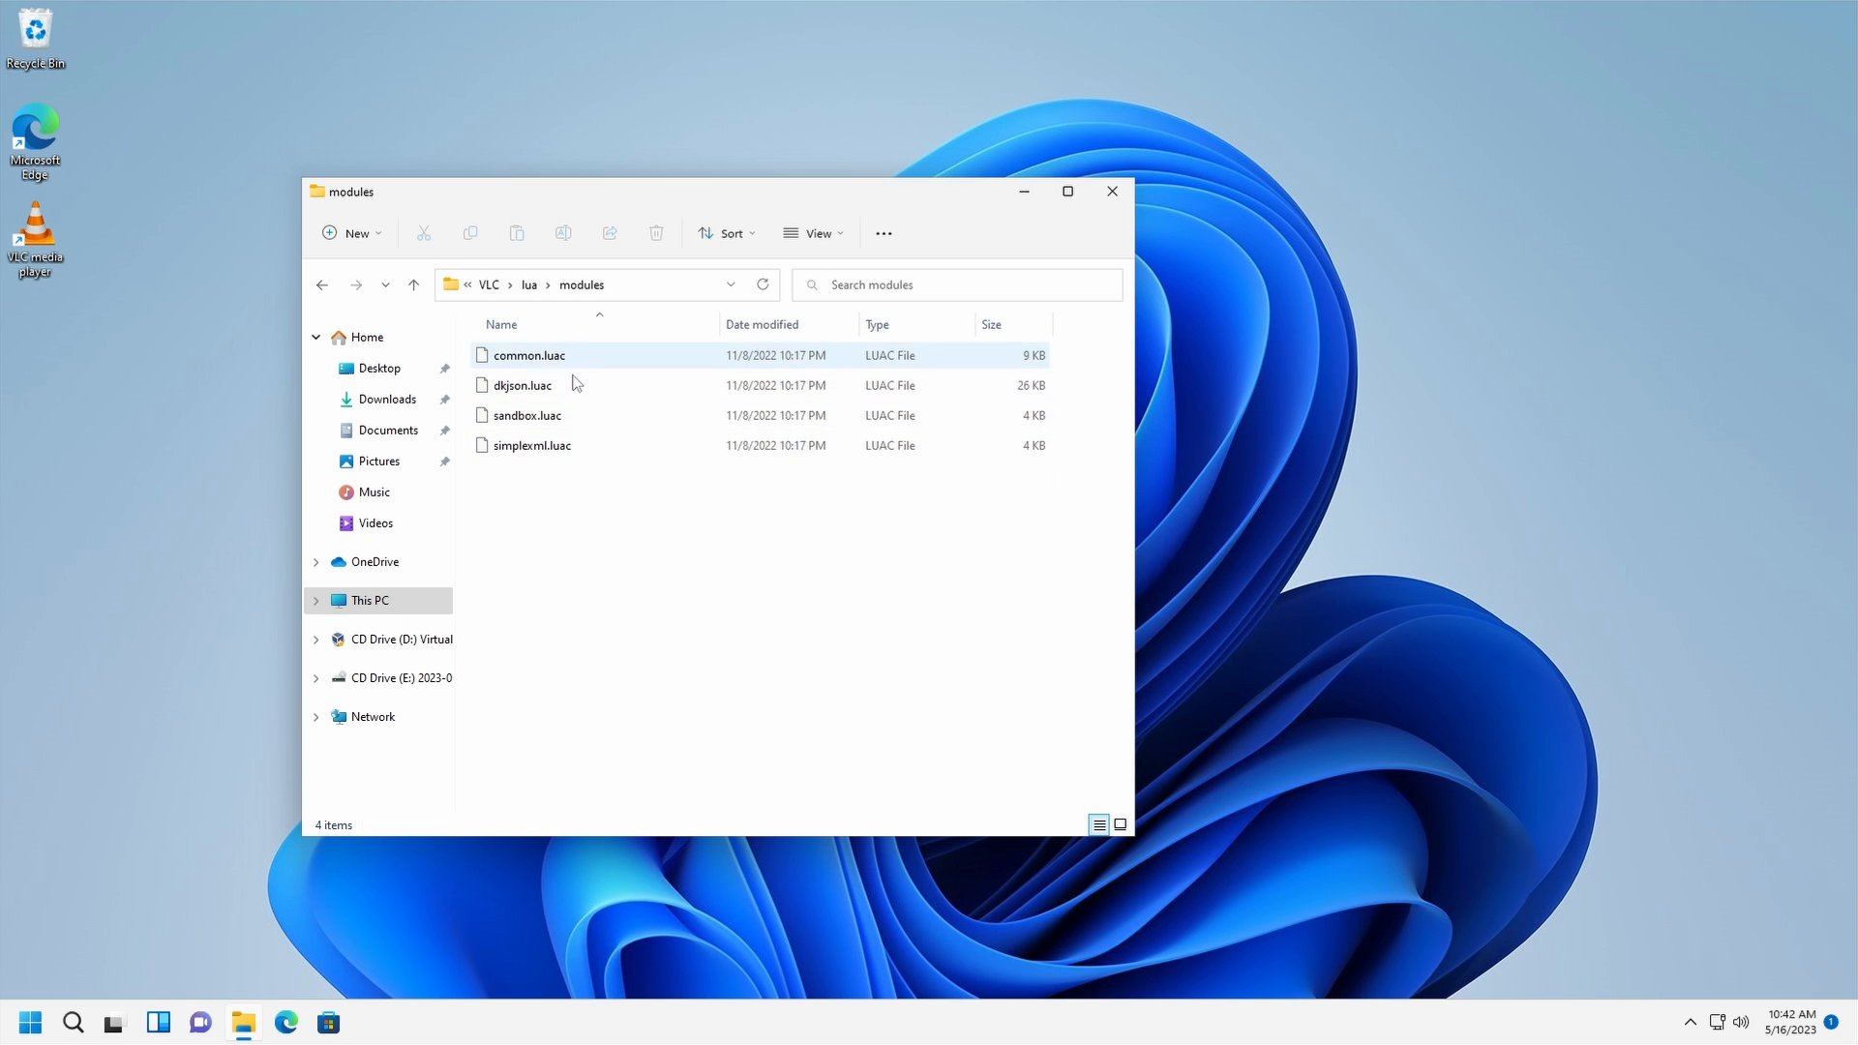
{"action": "left_click", "coordinate": [488, 285]}
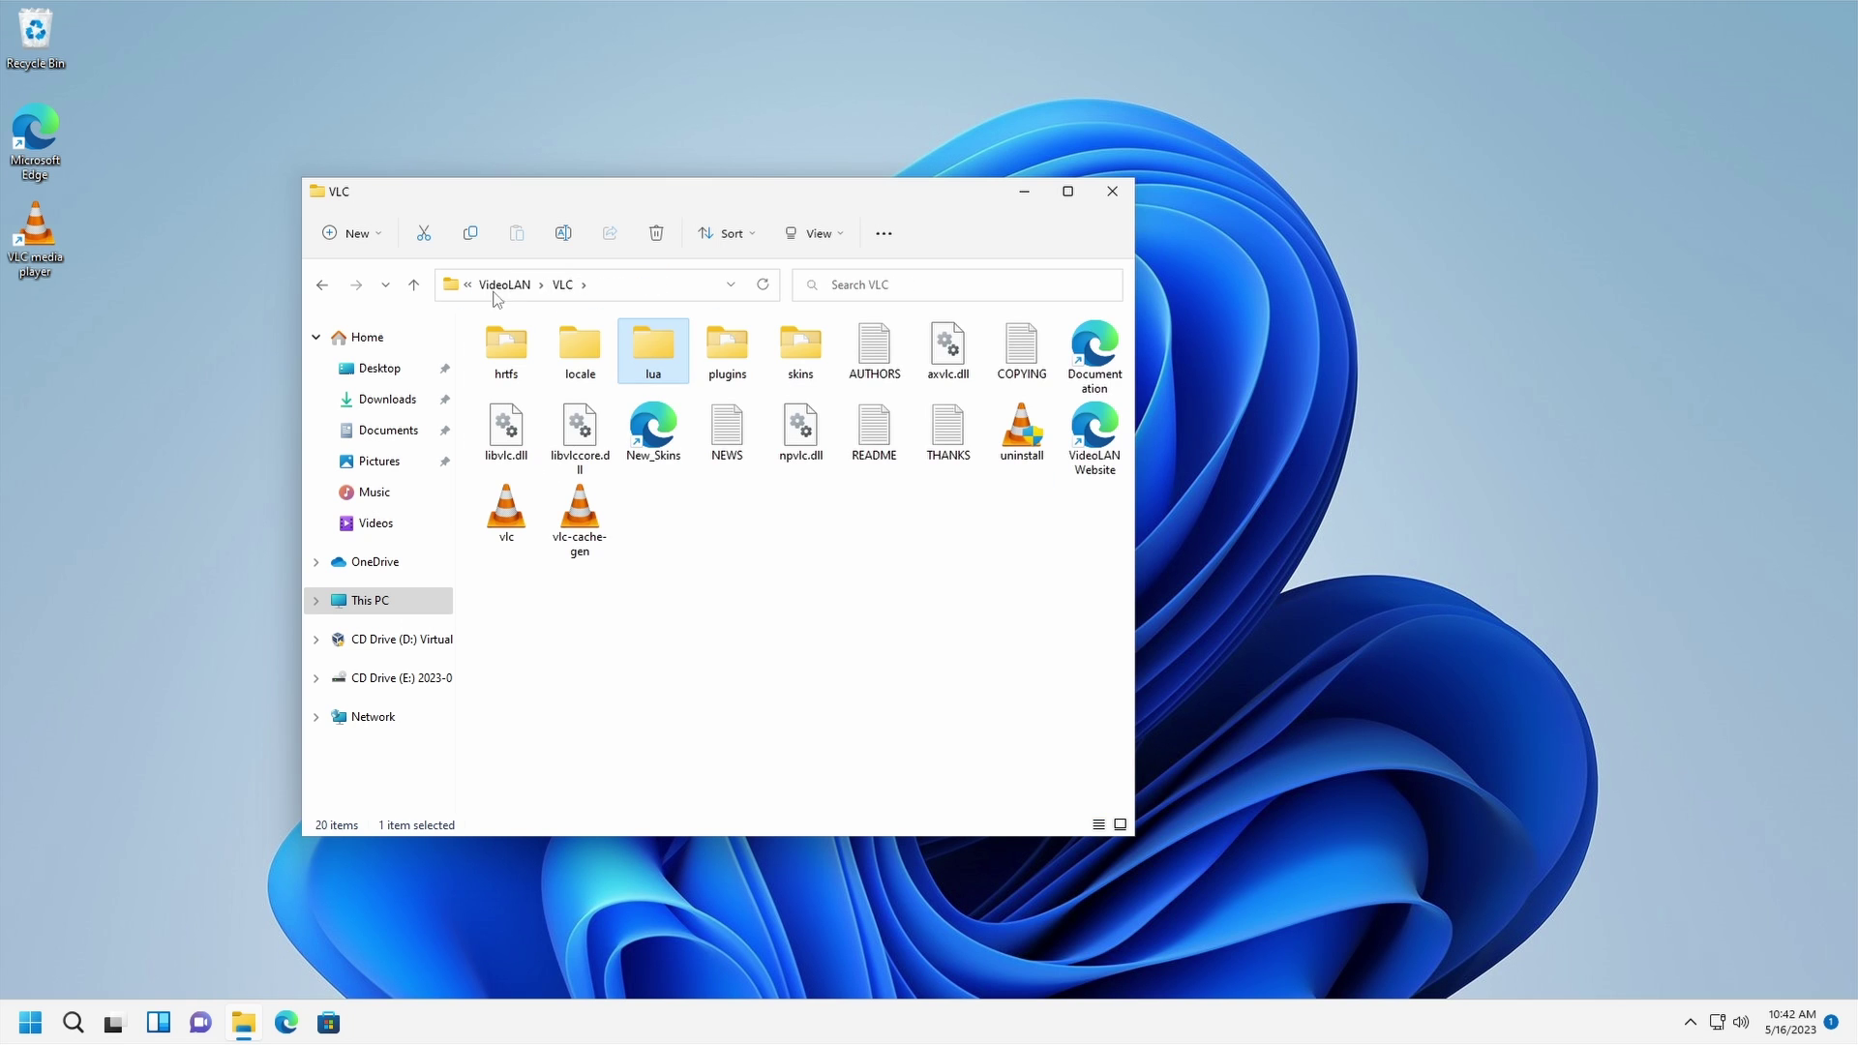
{"action": "double_click", "coordinate": [735, 364]}
{"action": "double_click", "coordinate": [534, 509]}
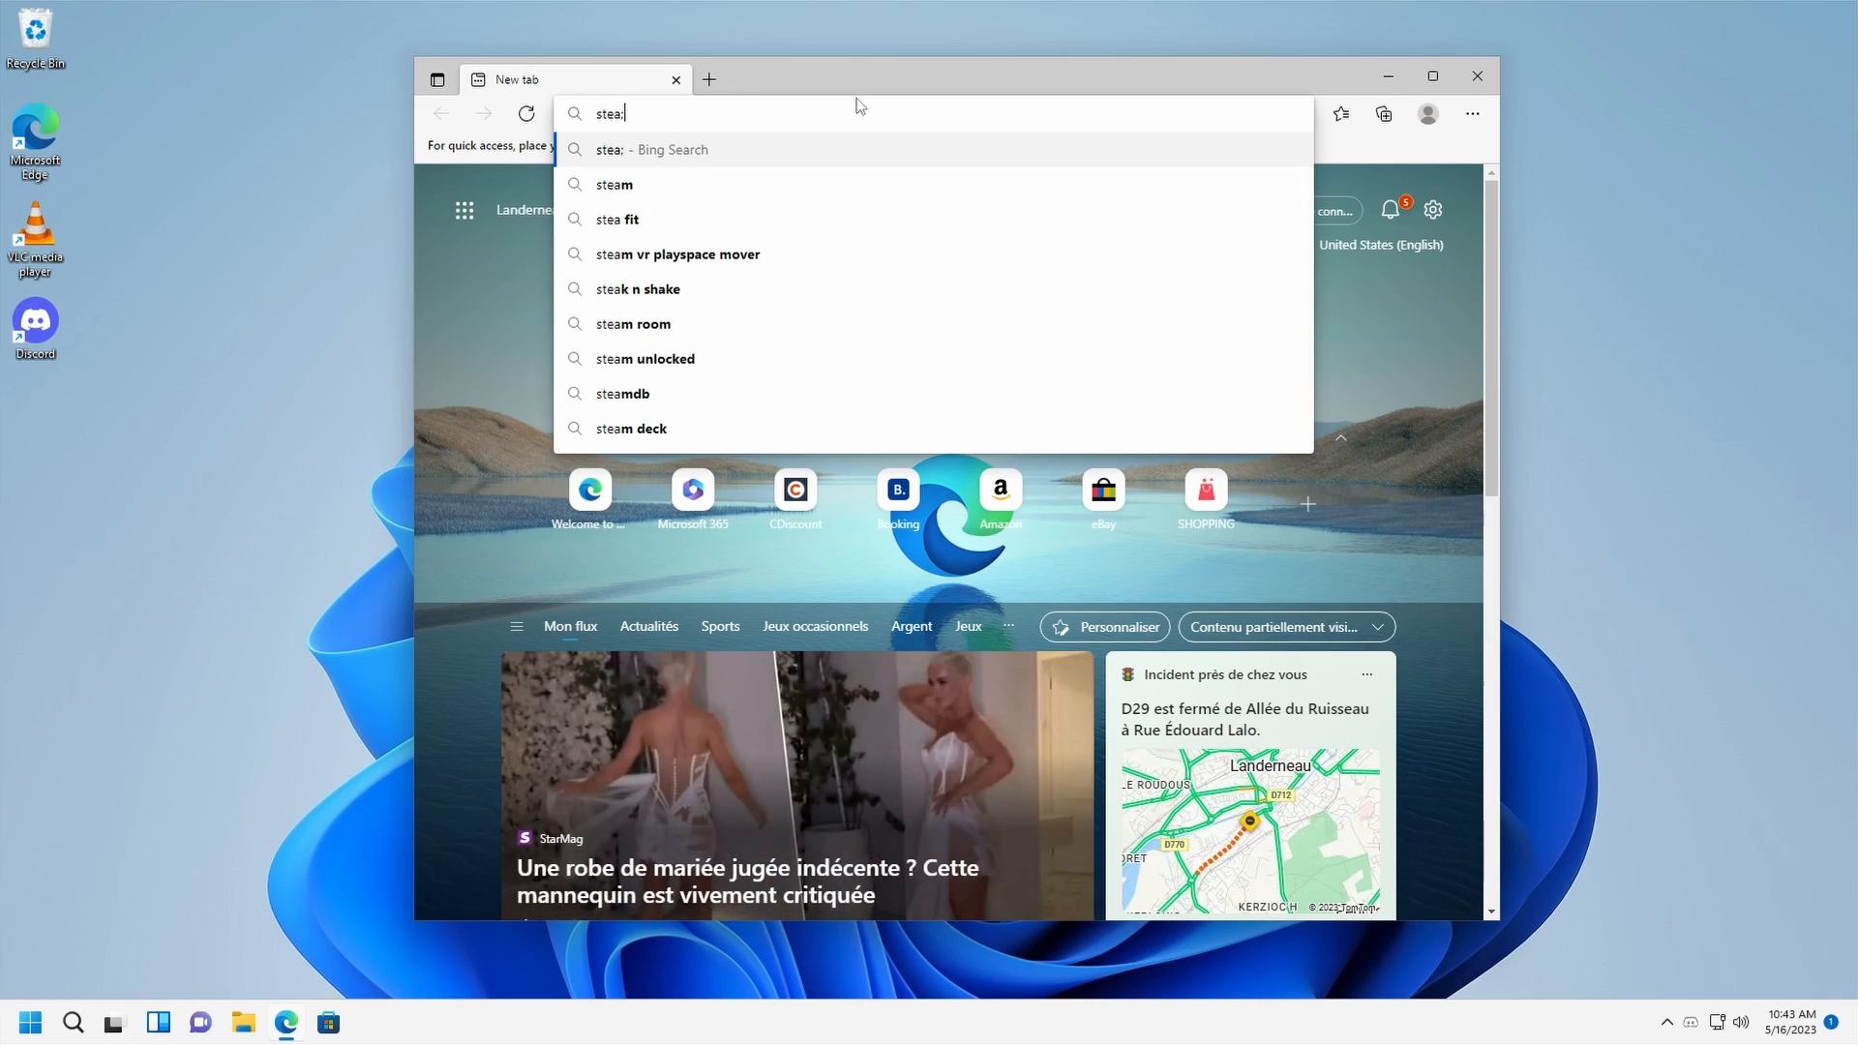
{"action": "type", "text": "m"}
Search for steam in Edge, reach the Steam install page and download the installer
{"action": "key", "text": "Return"}
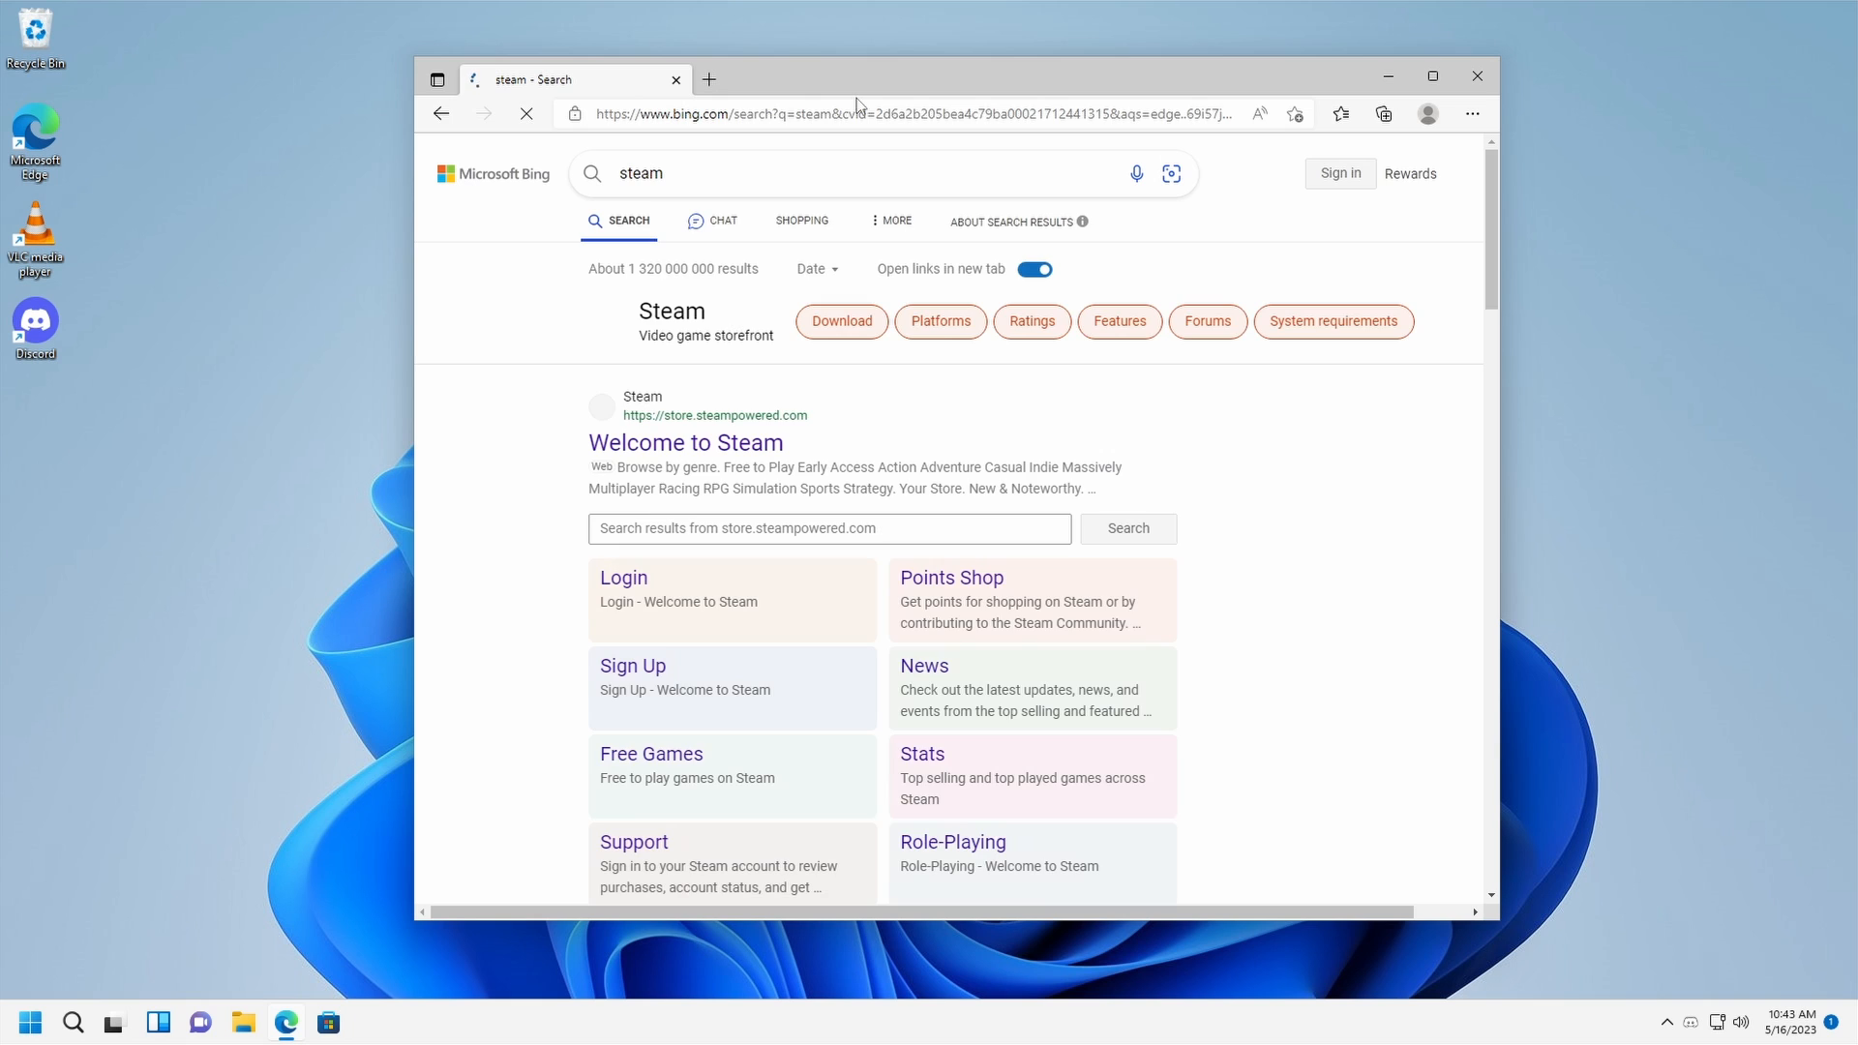
{"action": "left_click", "coordinate": [743, 447]}
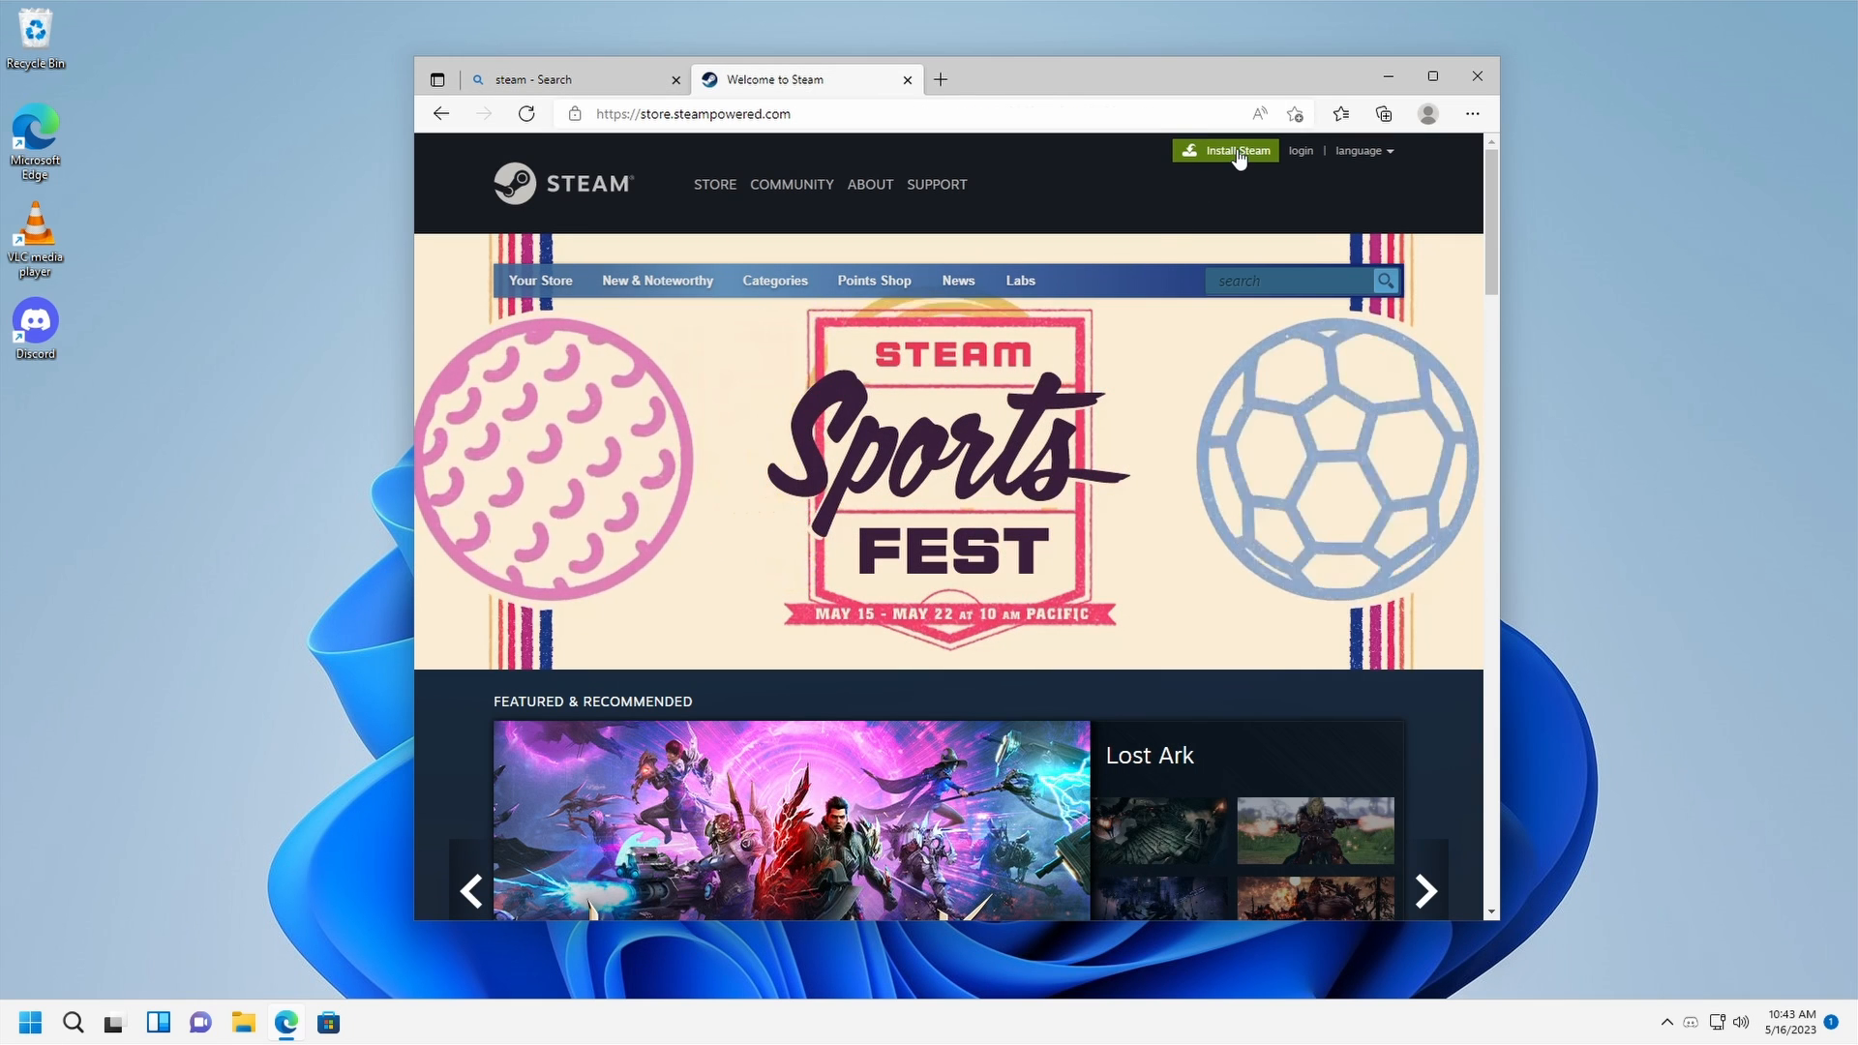
{"action": "left_click", "coordinate": [1225, 152]}
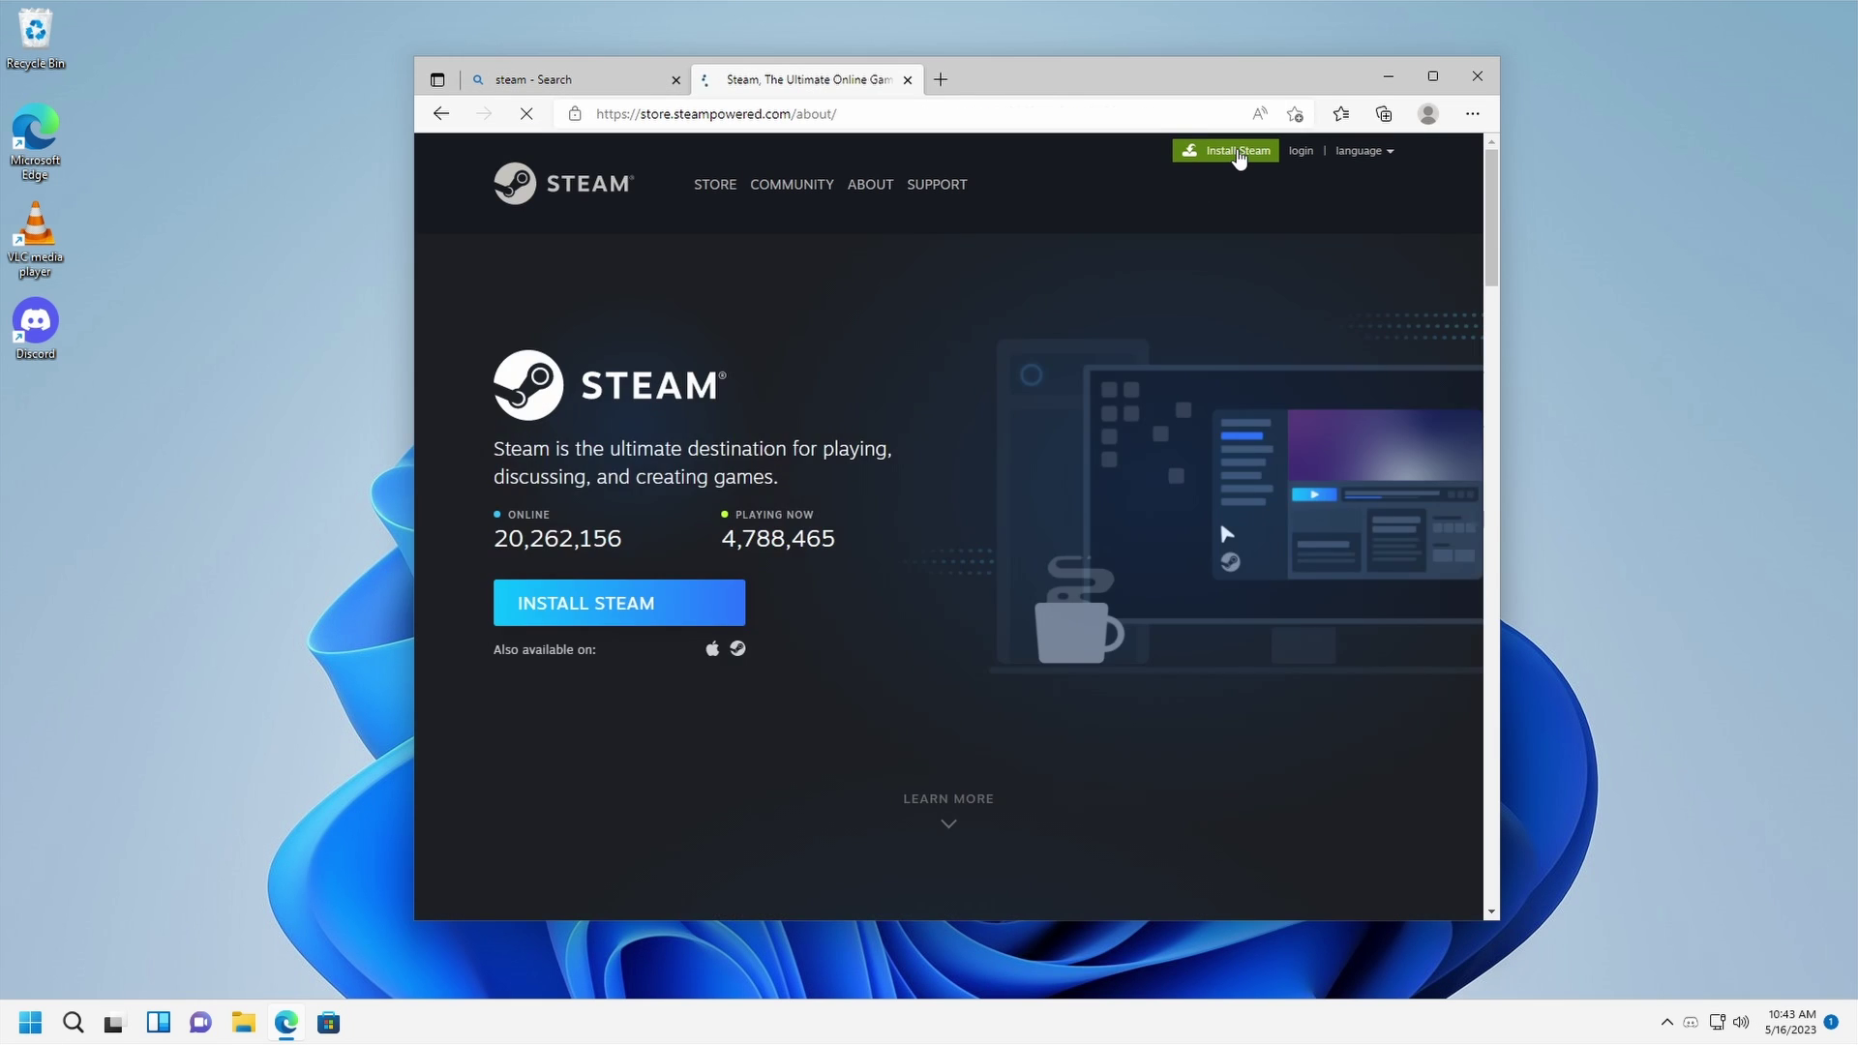
{"action": "left_click", "coordinate": [622, 608]}
Run SteamSetup.exe, allow UAC, keep English and the default location, and install Steam
{"action": "left_click", "coordinate": [1133, 184]}
{"action": "left_click", "coordinate": [808, 675]}
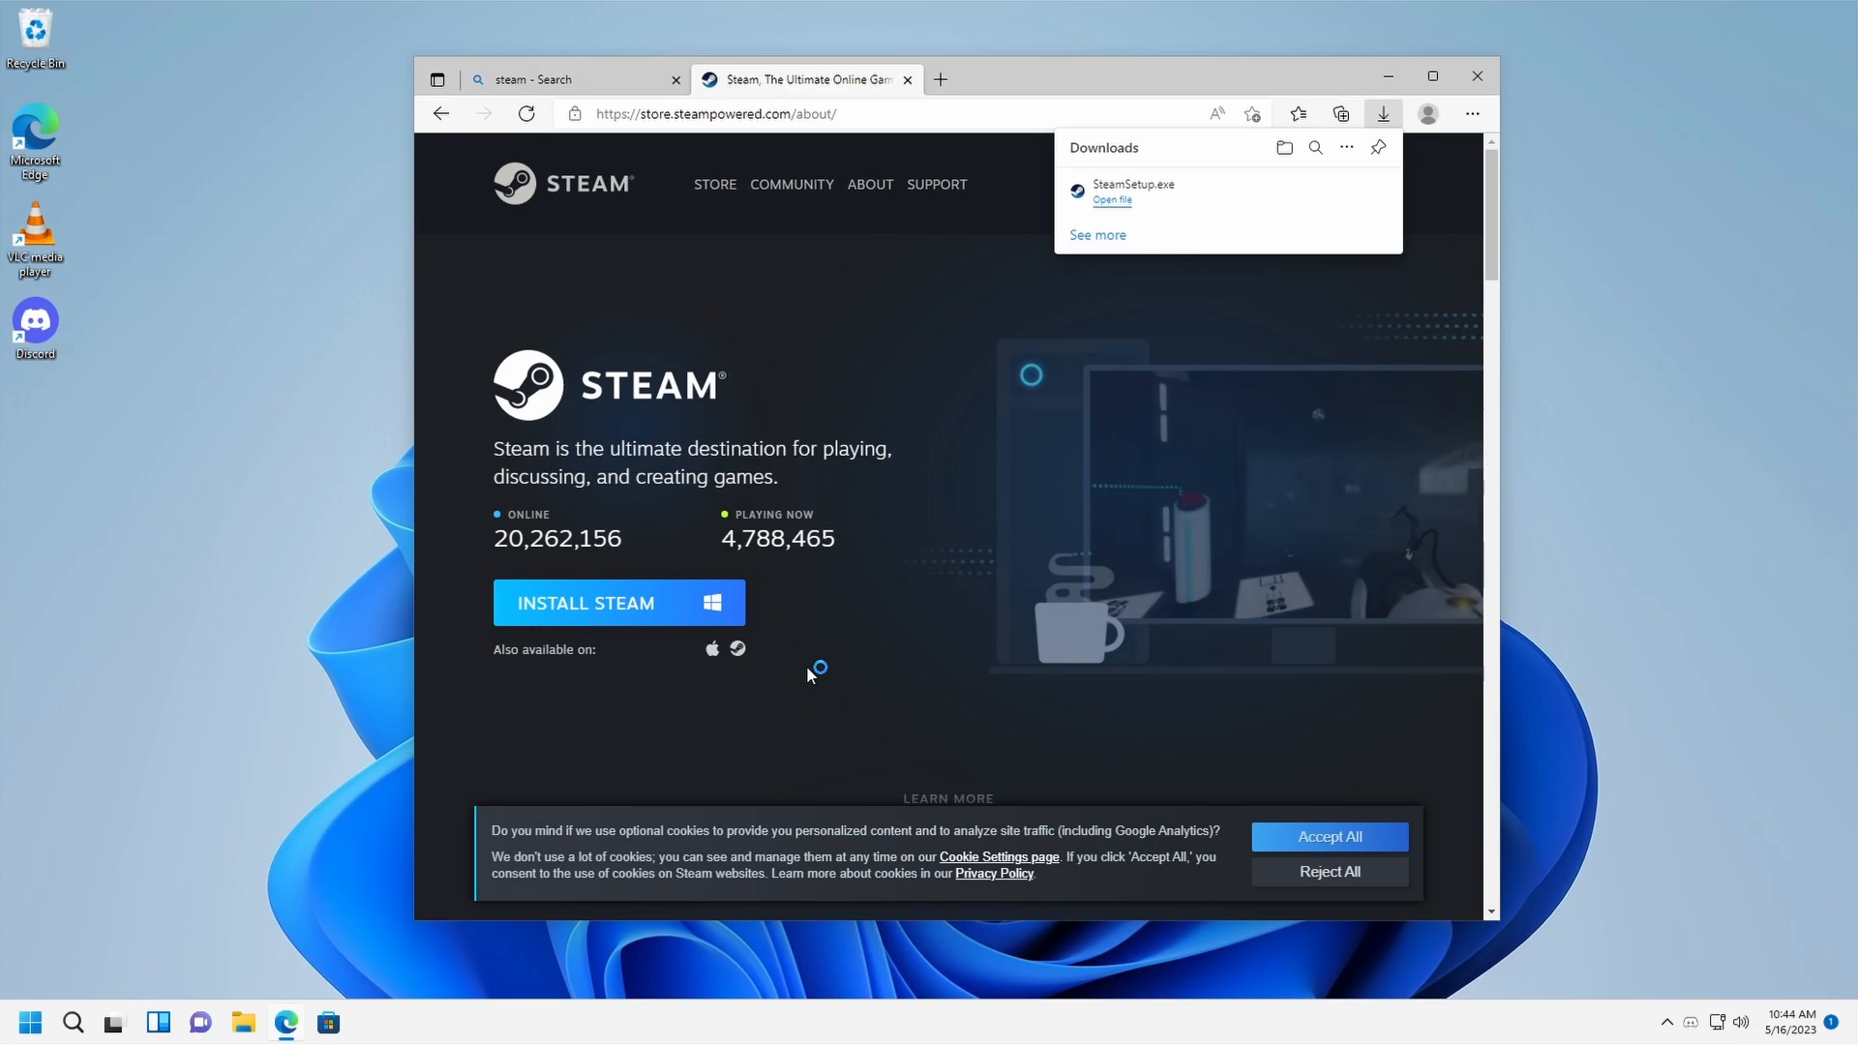
{"action": "left_click", "coordinate": [1037, 663]}
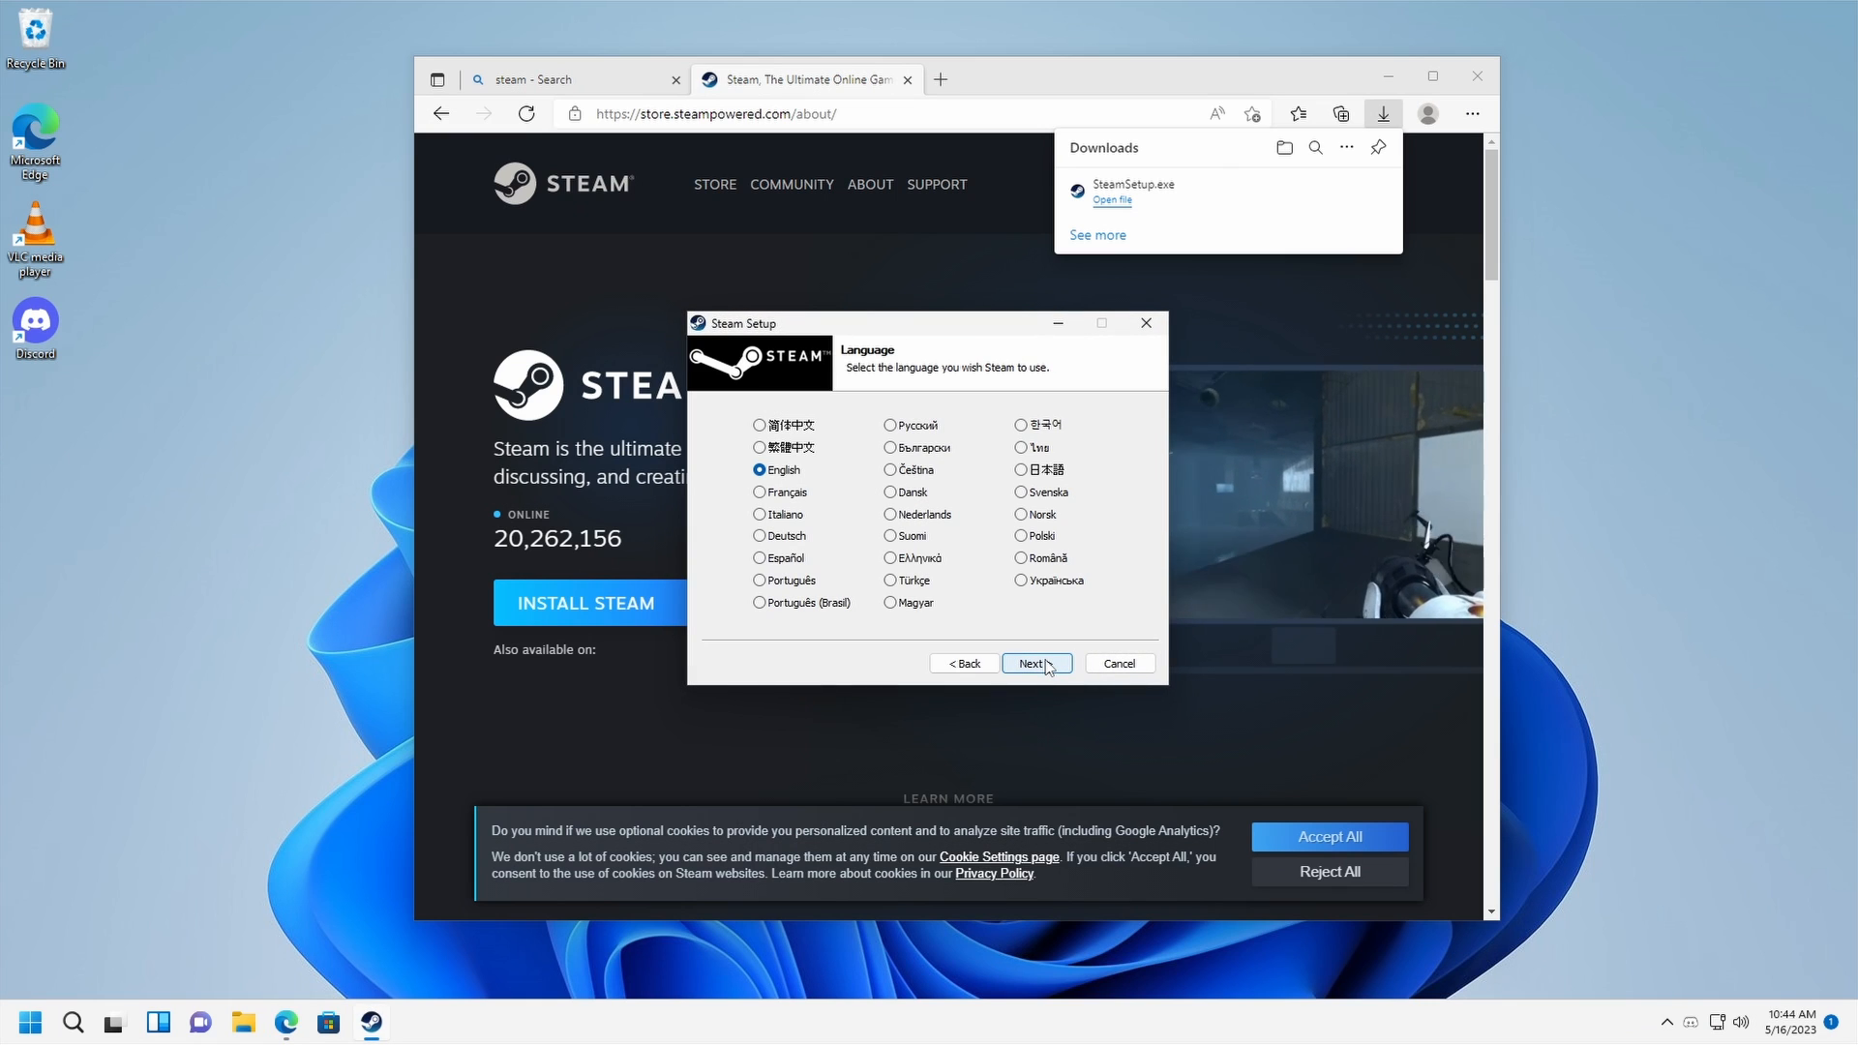
{"action": "left_click", "coordinate": [1036, 664]}
{"action": "left_click", "coordinate": [1039, 663]}
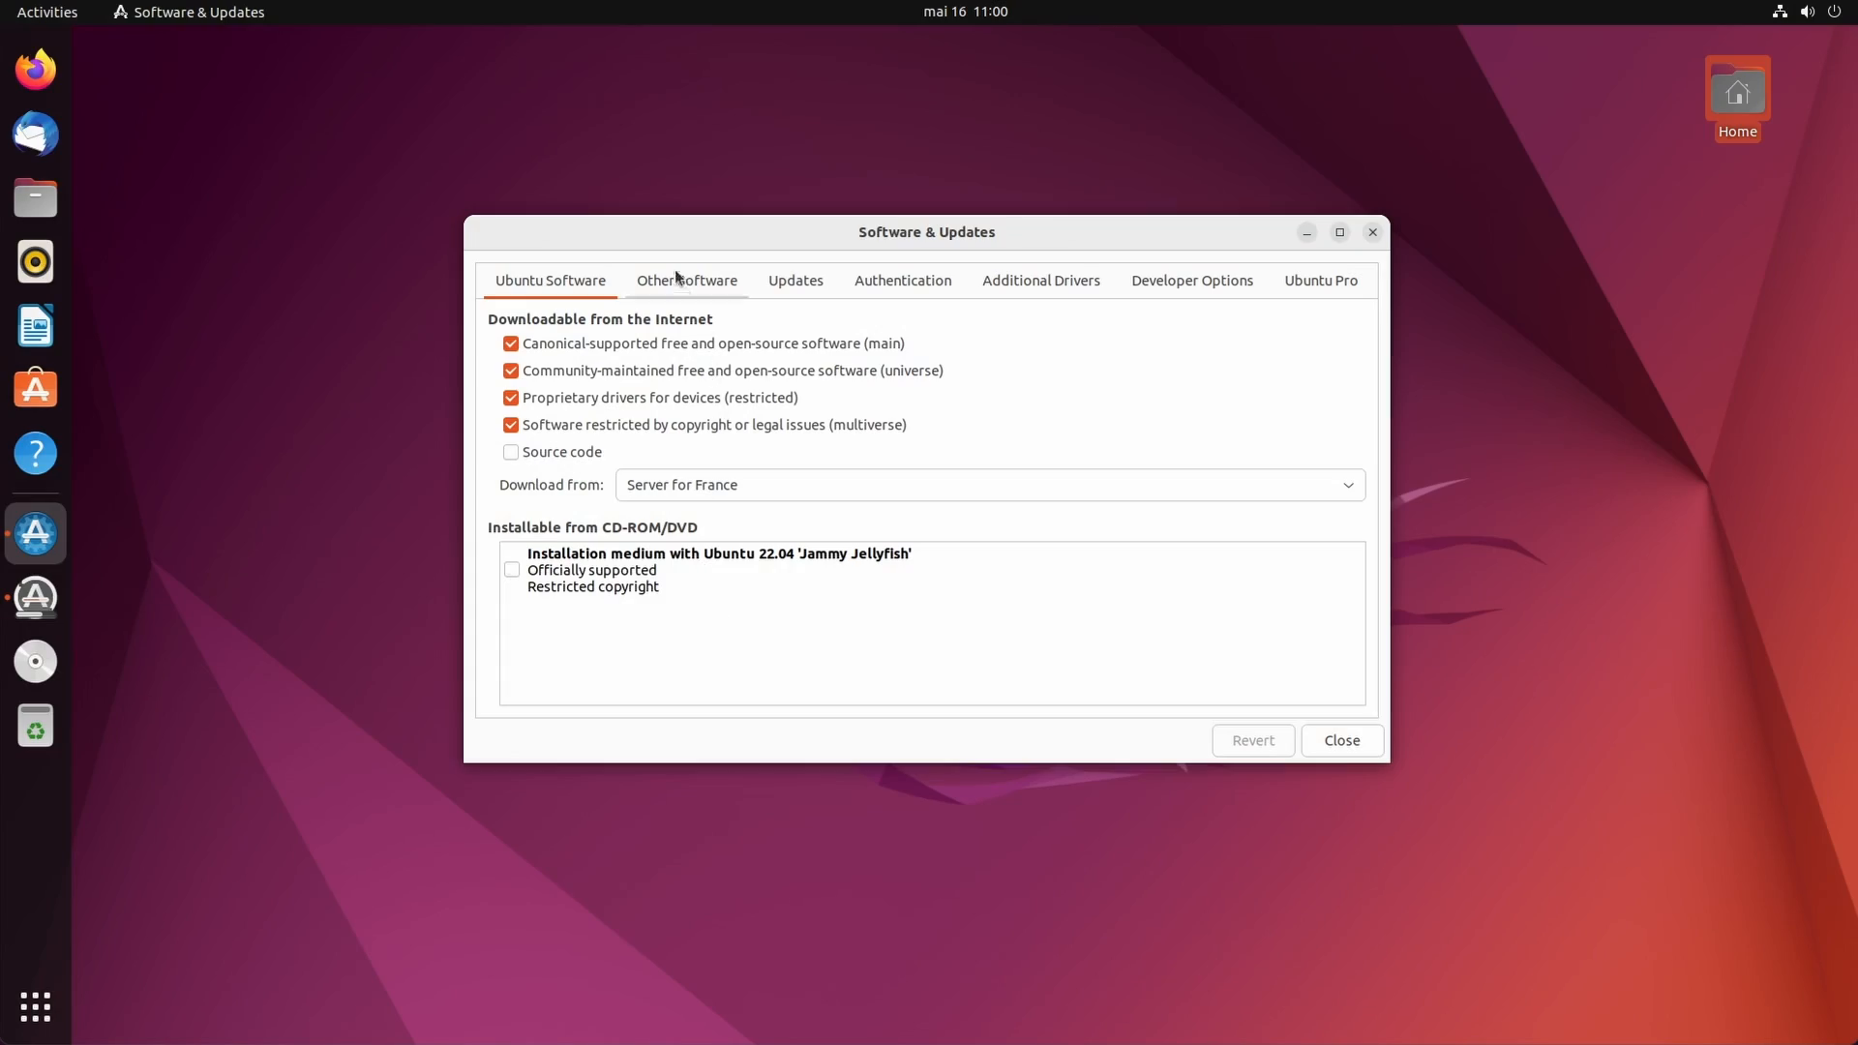
View Other Software, cancel the empty Add APT-line prompt, and close Software & Updates
{"action": "left_click", "coordinate": [676, 280]}
{"action": "left_click", "coordinate": [535, 690]}
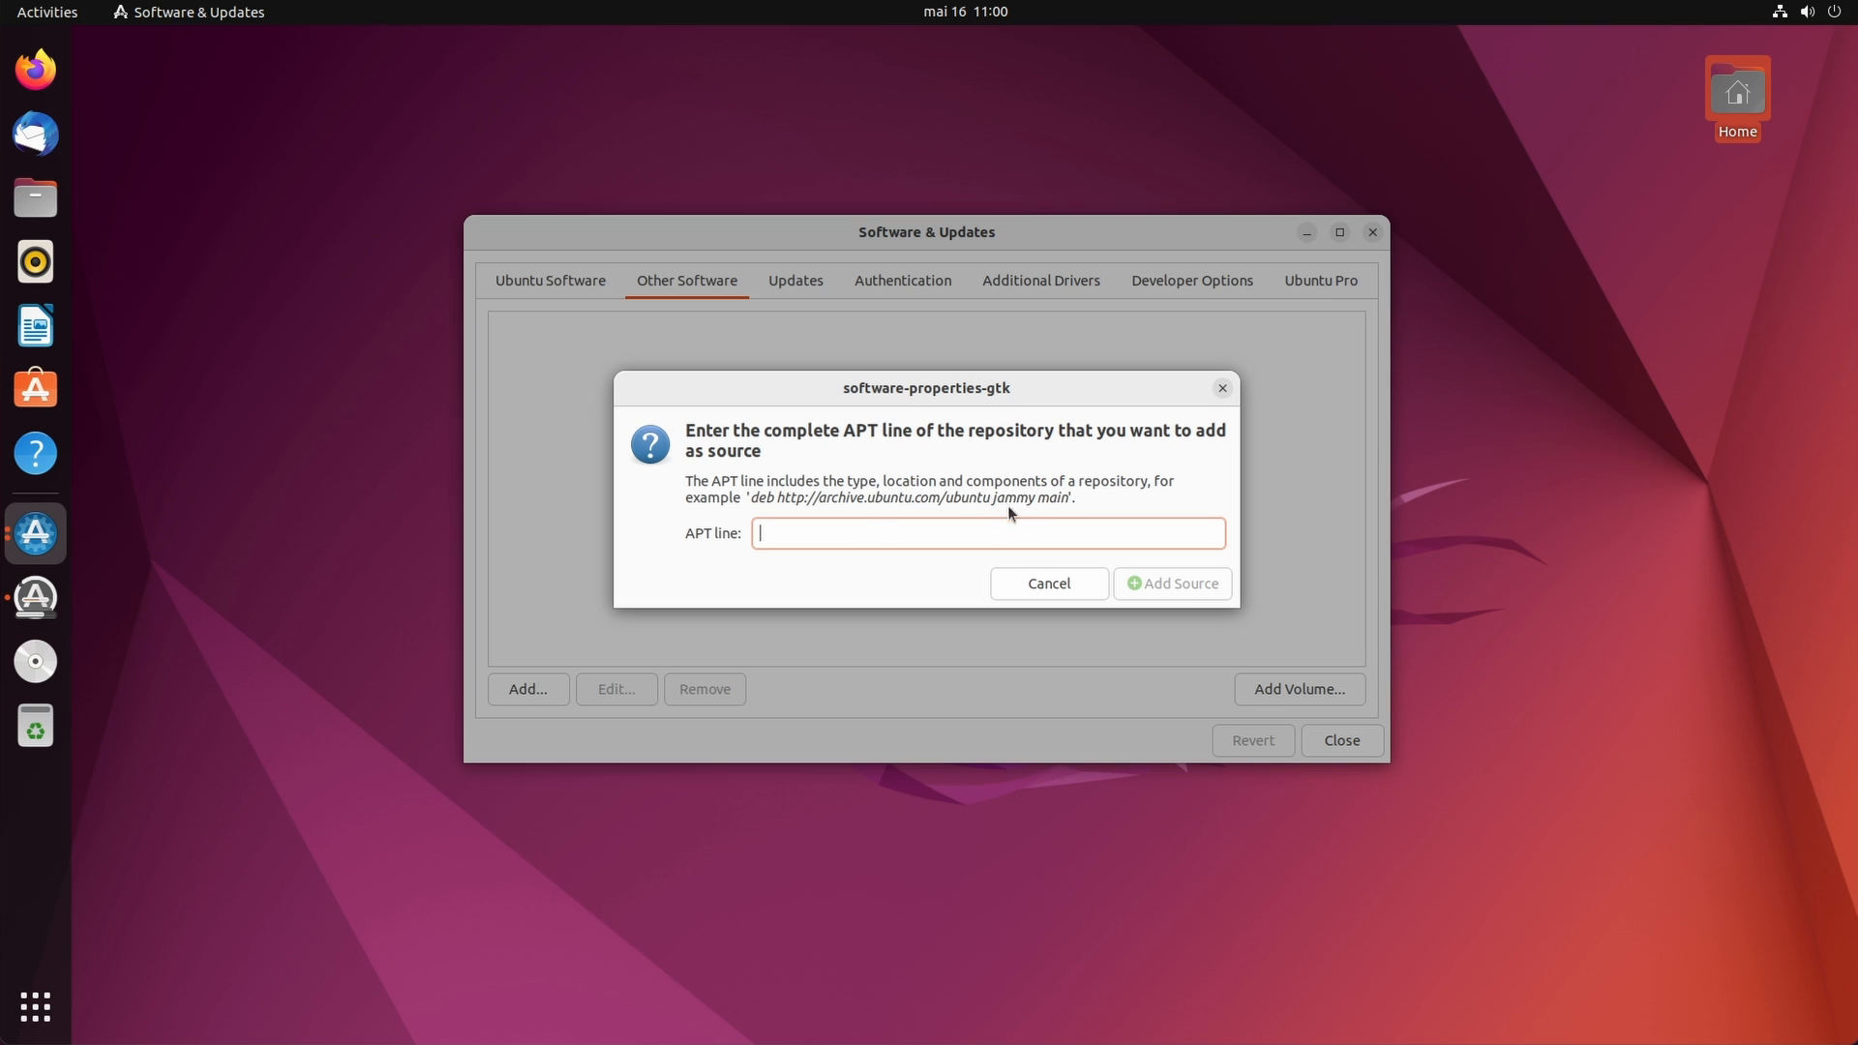
{"action": "left_click", "coordinate": [1050, 584]}
{"action": "left_click", "coordinate": [1371, 233]}
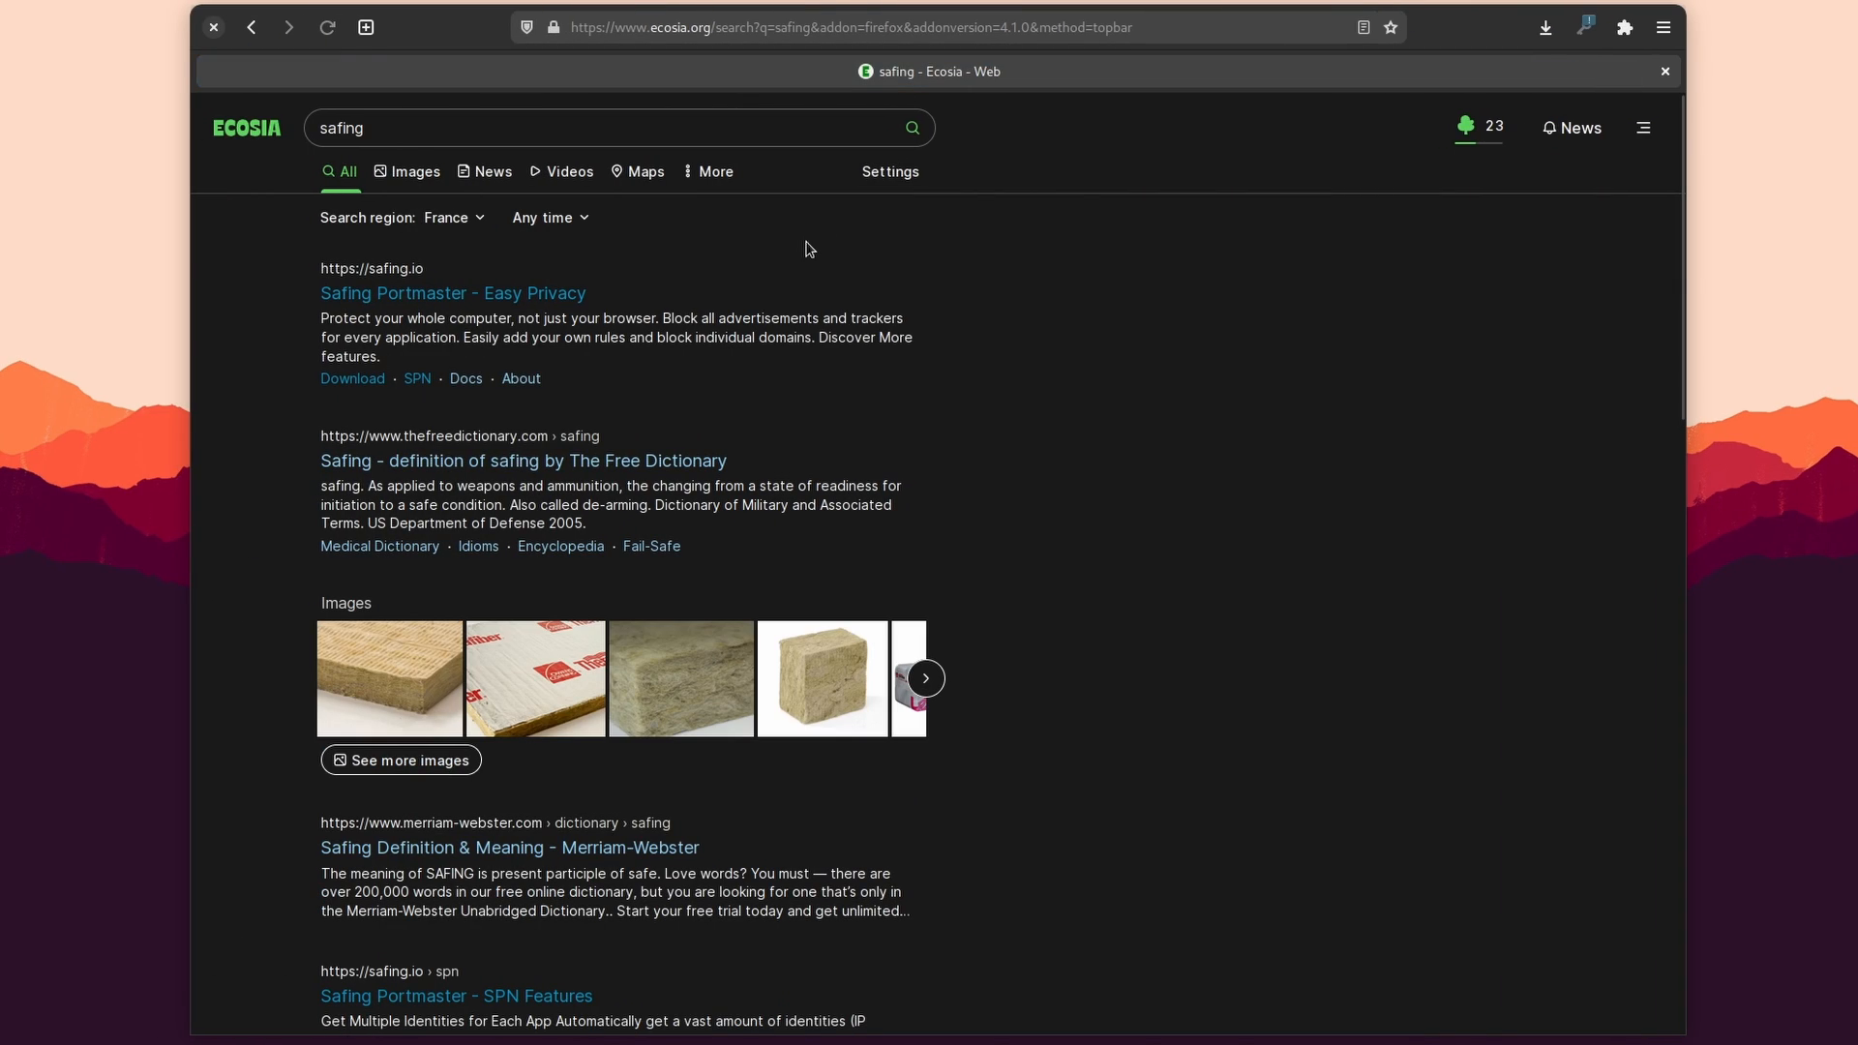
From safing.io download the Debian/Ubuntu Portmaster .deb and reveal it in the downloads folder
{"action": "left_click", "coordinate": [452, 294]}
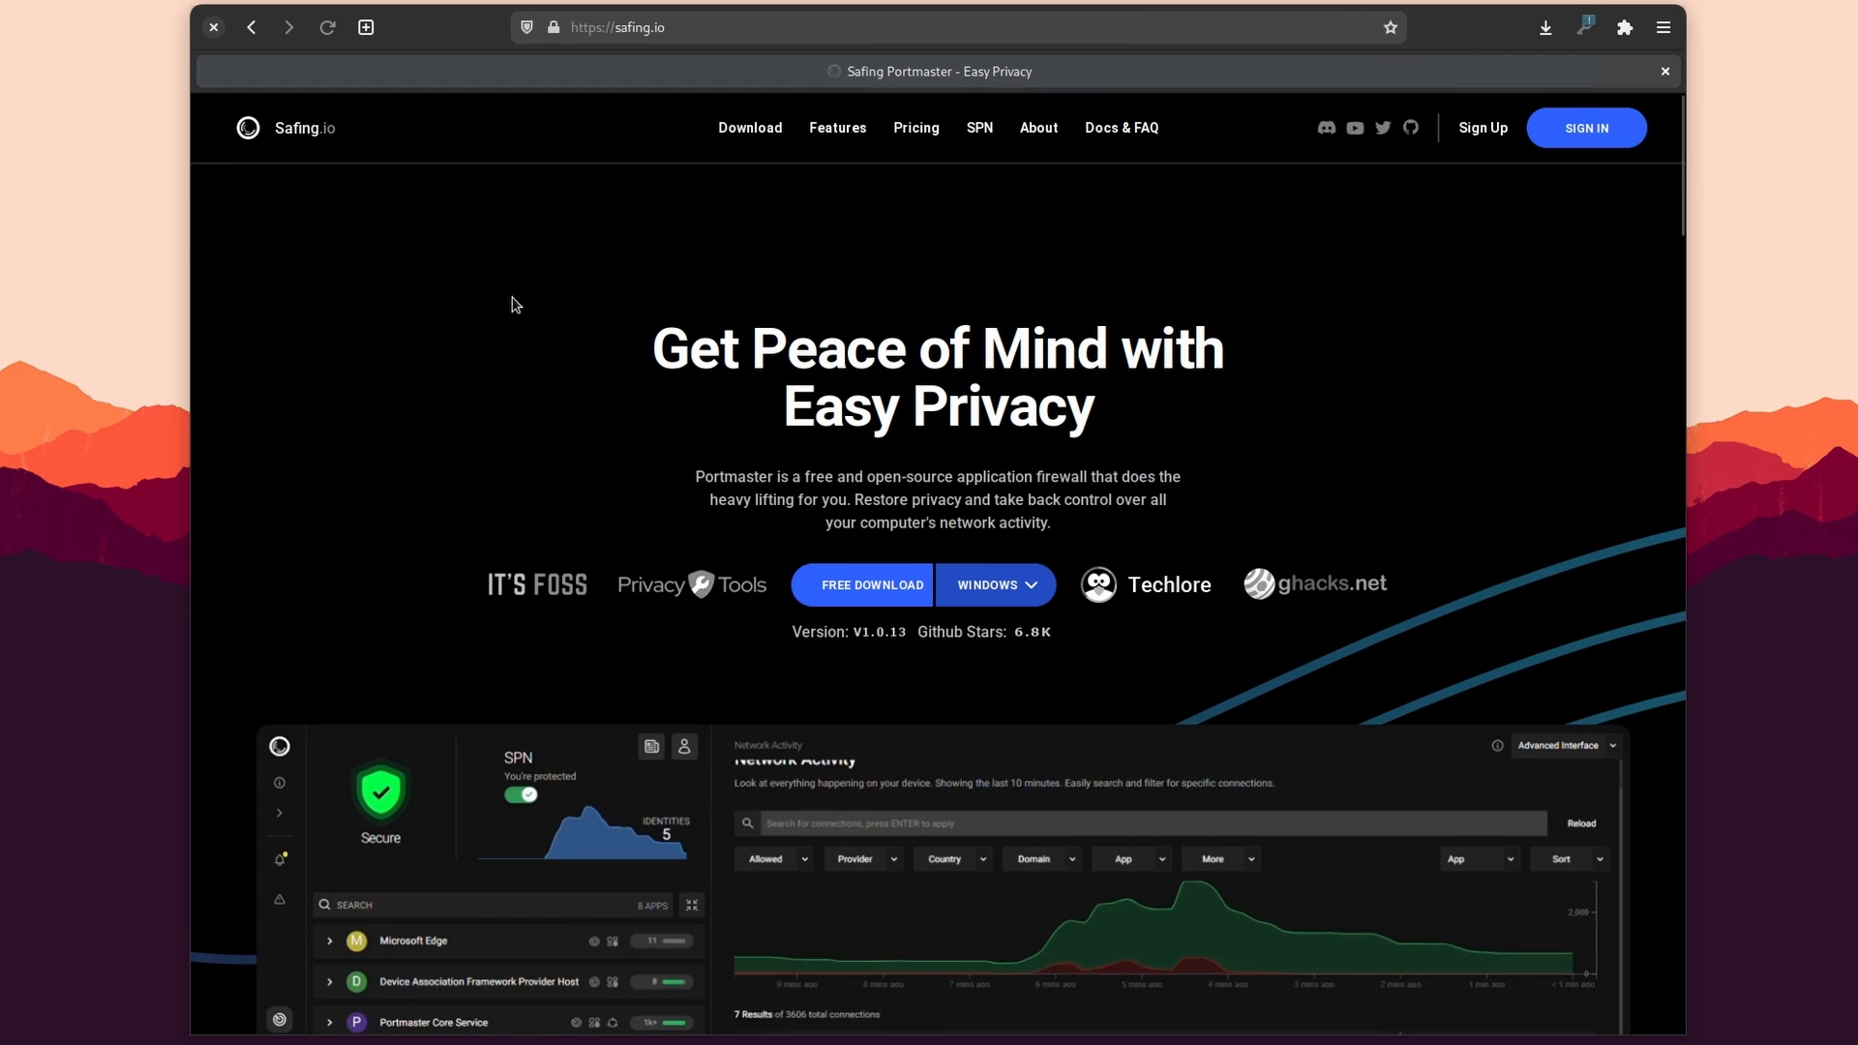
{"action": "left_click", "coordinate": [1000, 588]}
{"action": "left_click", "coordinate": [1050, 683]}
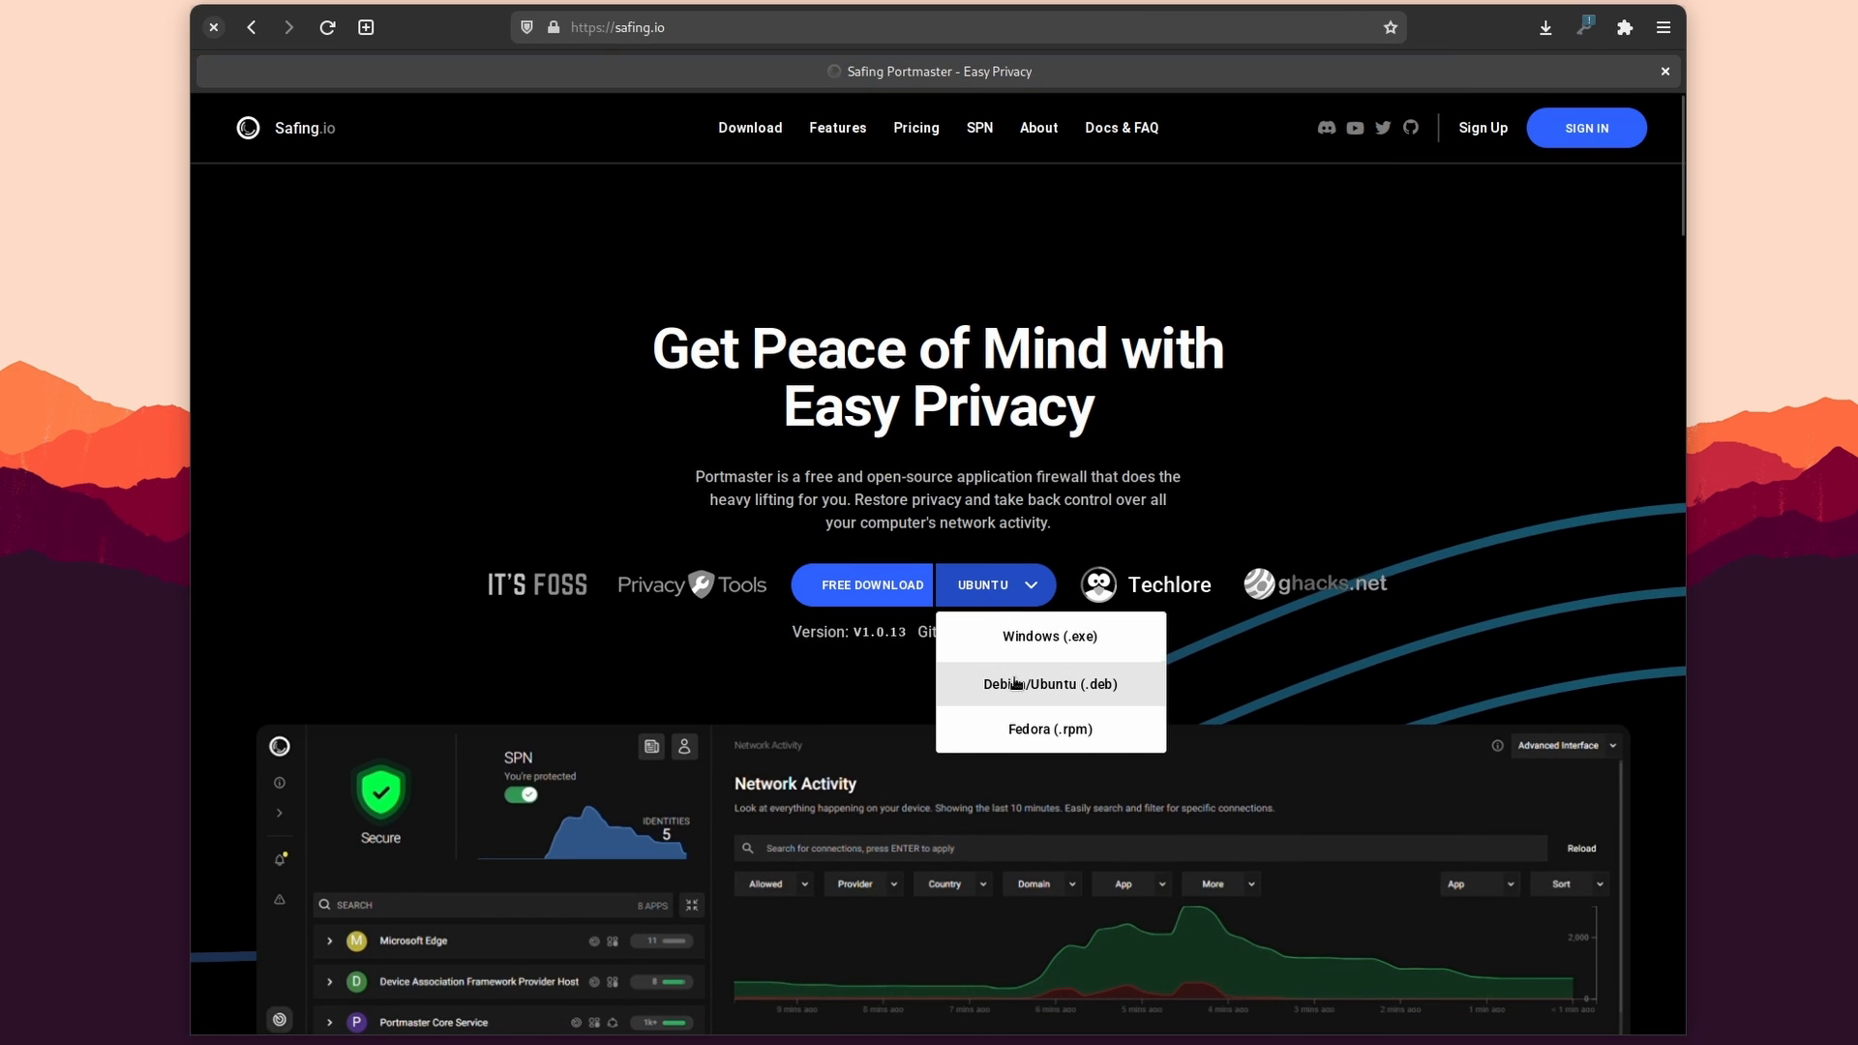
{"action": "left_click", "coordinate": [857, 589]}
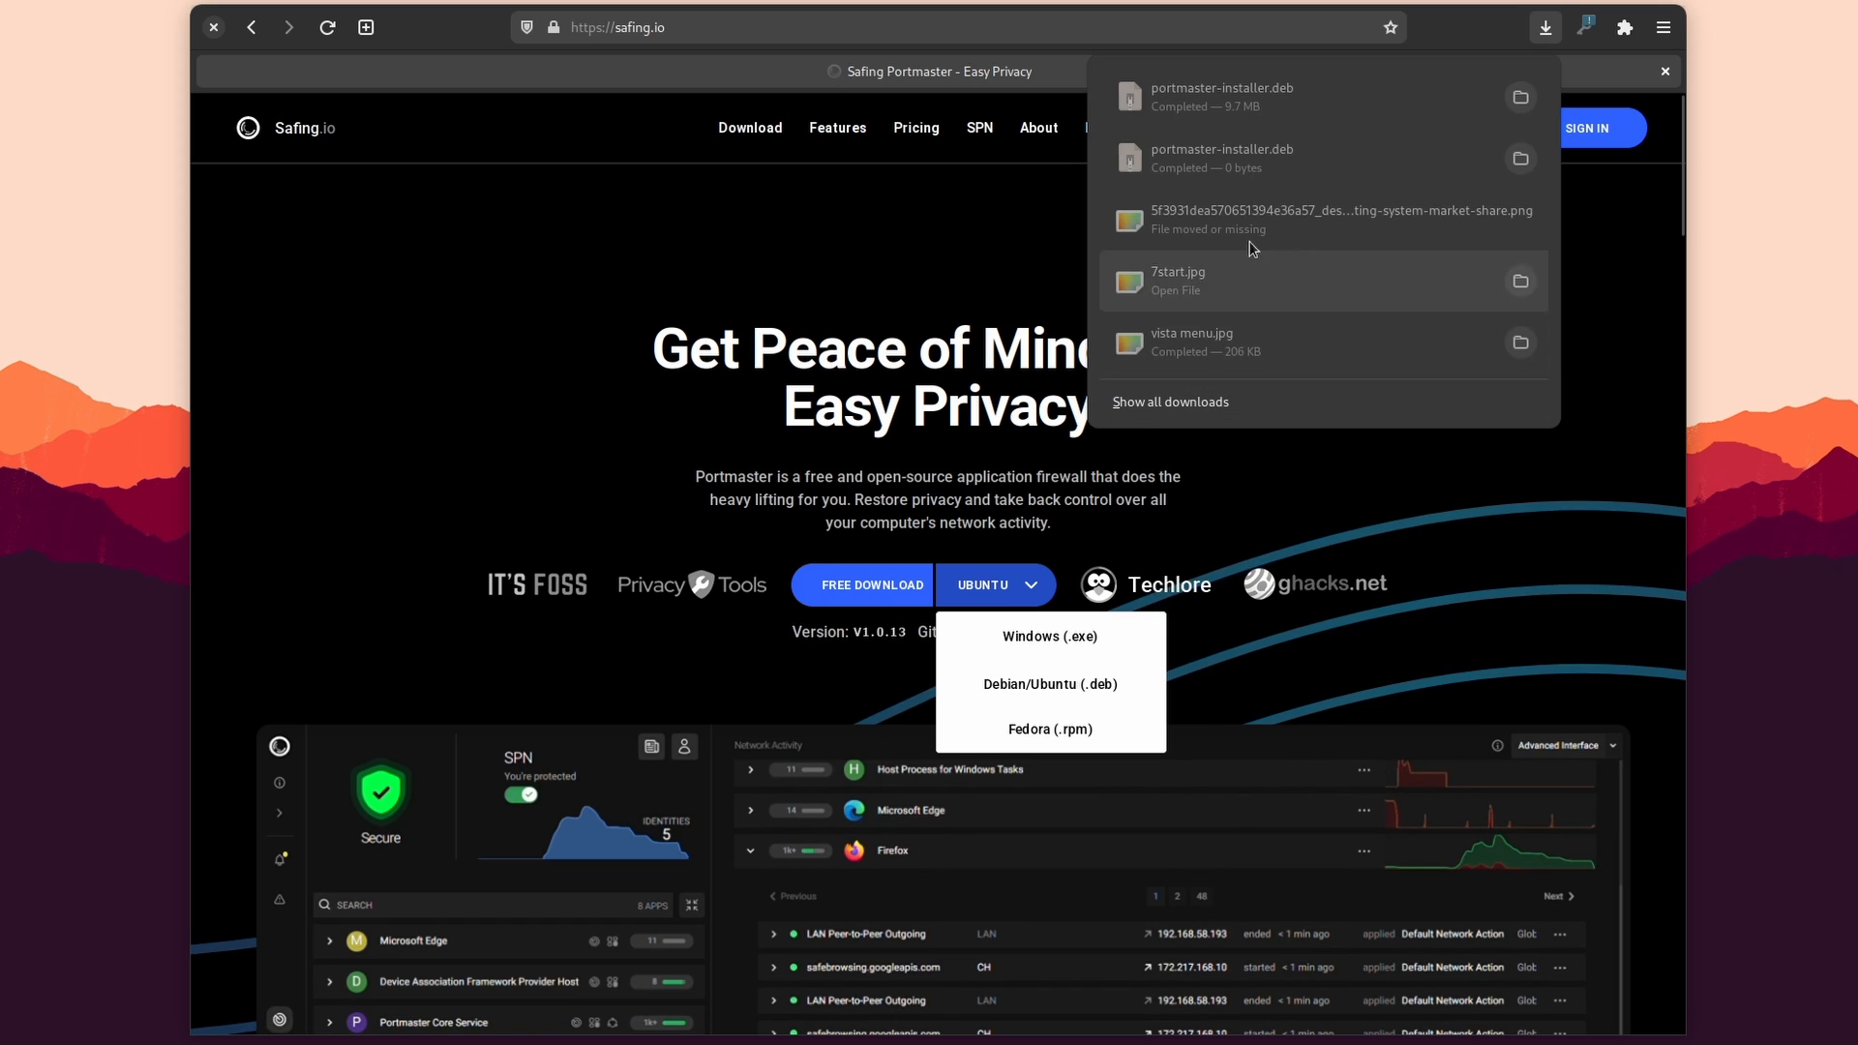
{"action": "left_click", "coordinate": [1520, 98]}
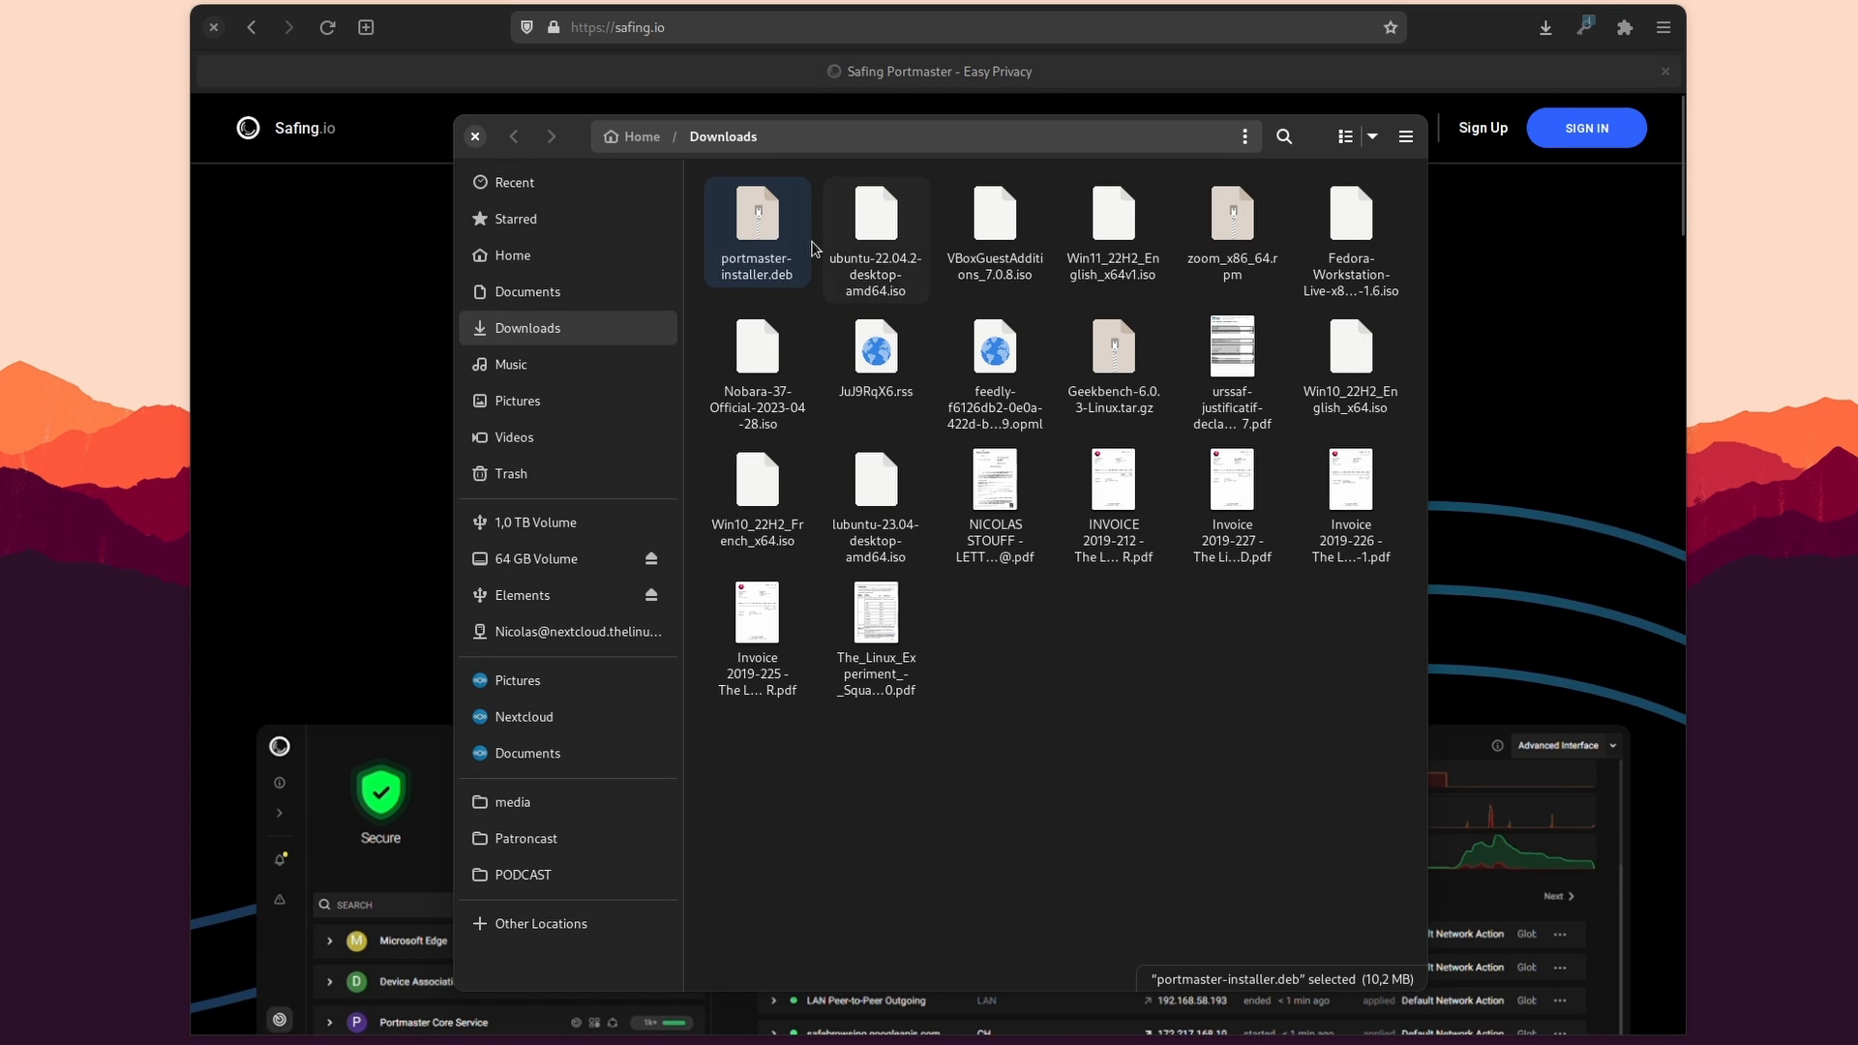
Move portmaster-installer.deb into Home and inspect its contents in Archive Manager, selecting data.tar.gz
{"action": "left_click_drag", "start_coordinate": [756, 233], "coordinate": [929, 625]}
{"action": "double_click", "coordinate": [762, 552]}
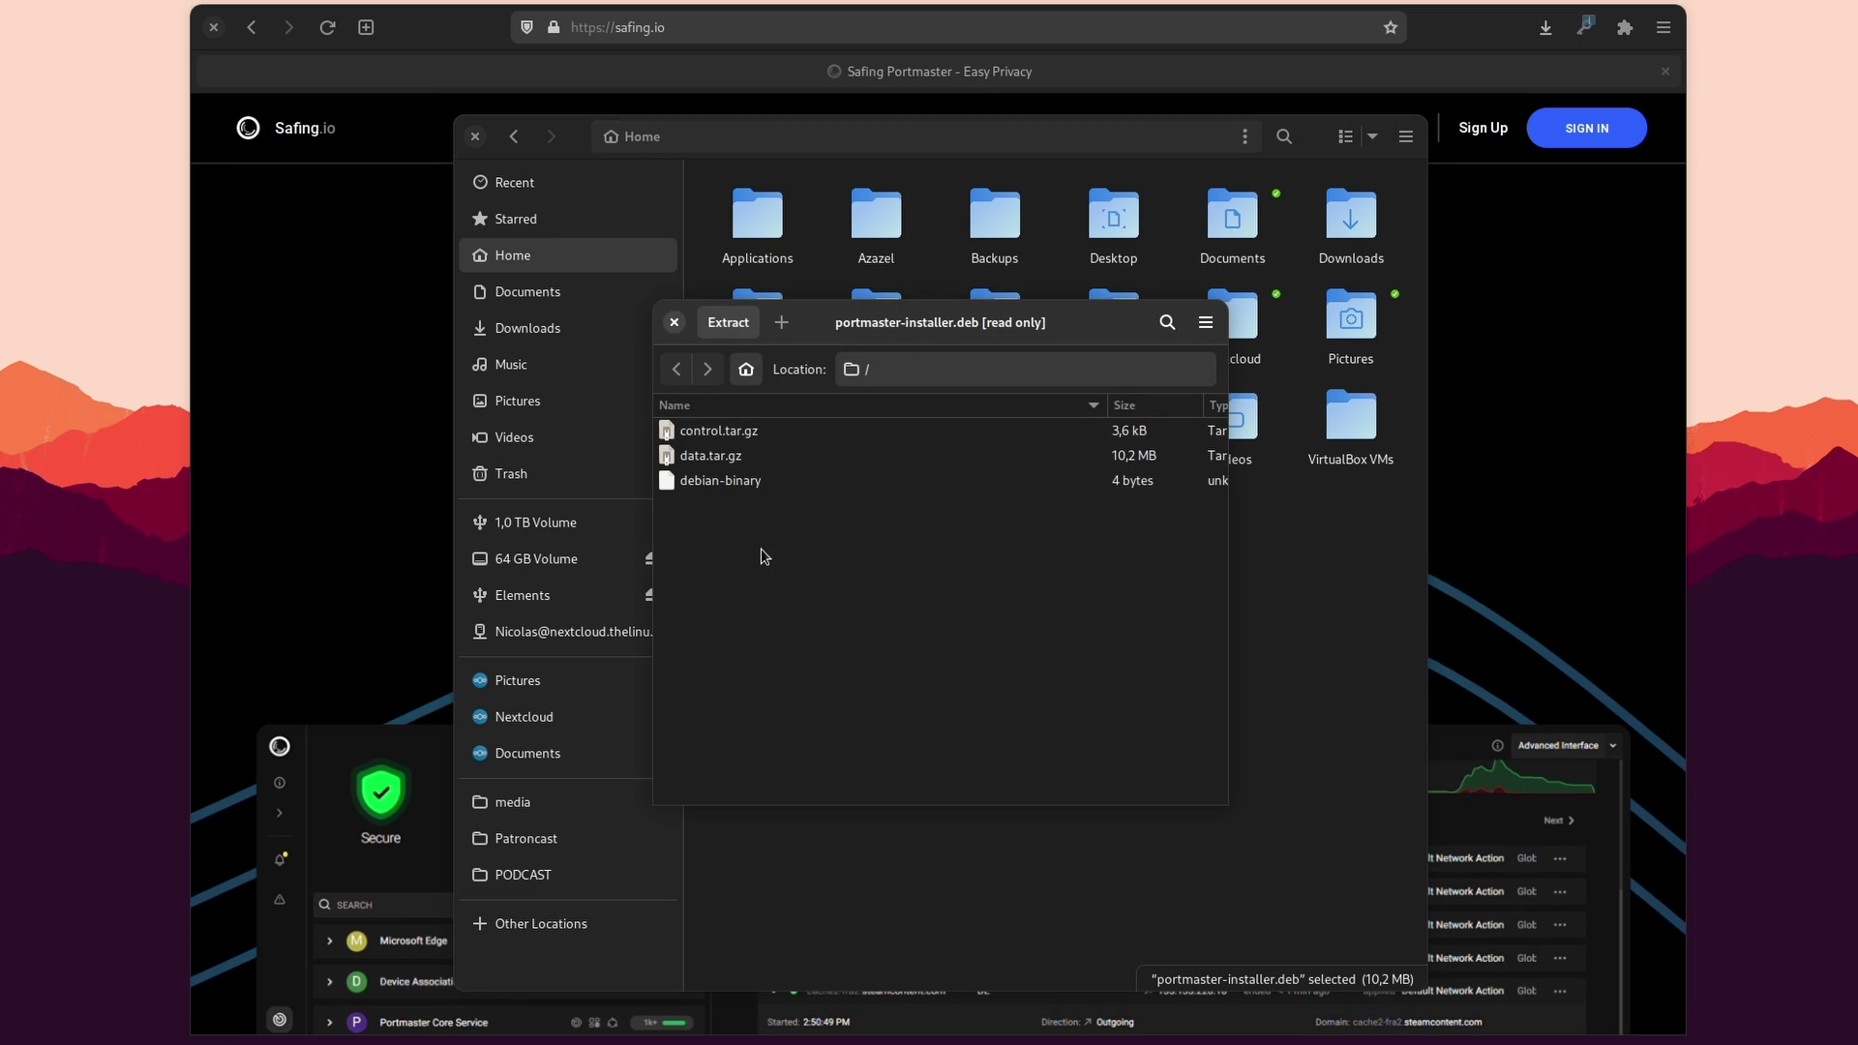
{"action": "left_click", "coordinate": [733, 459]}
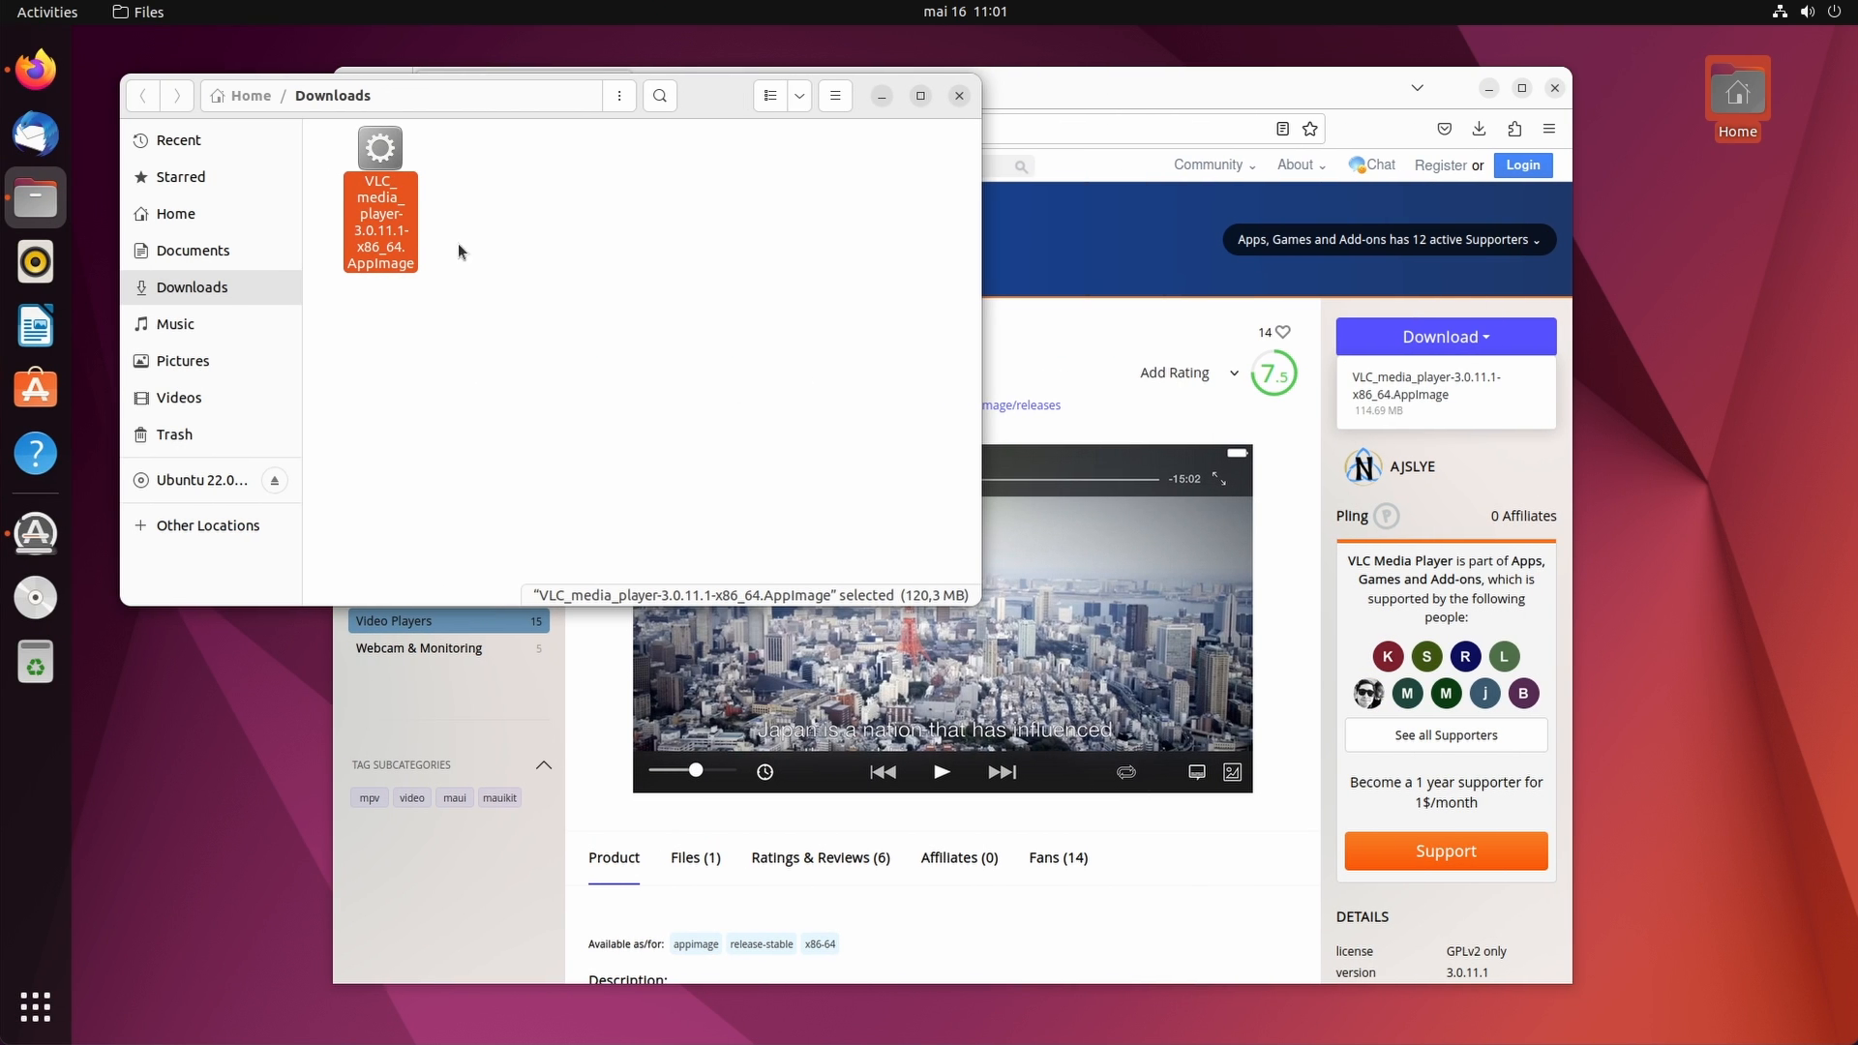
Repeatedly try Run from the VLC AppImage's right-click menu, with nothing launching
{"action": "right_click", "coordinate": [383, 153]}
{"action": "left_click", "coordinate": [449, 171]}
{"action": "right_click", "coordinate": [372, 158]}
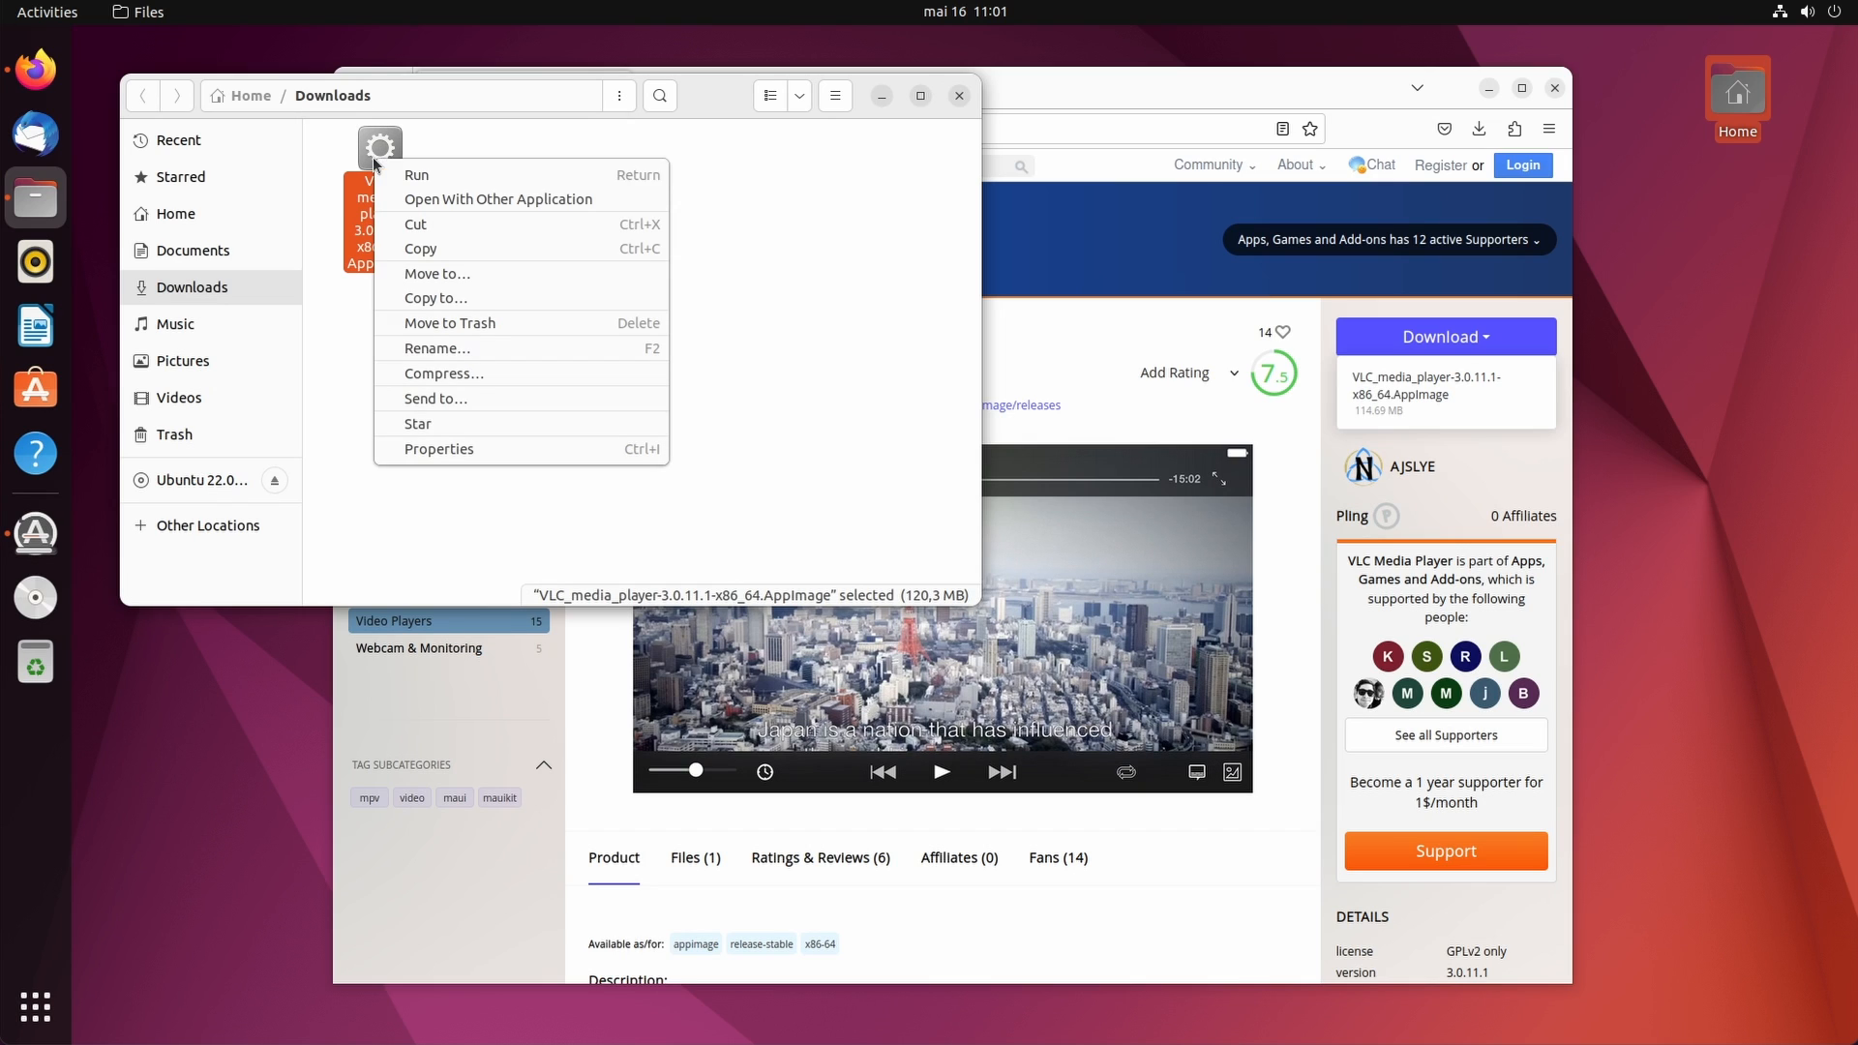
{"action": "left_click", "coordinate": [508, 177]}
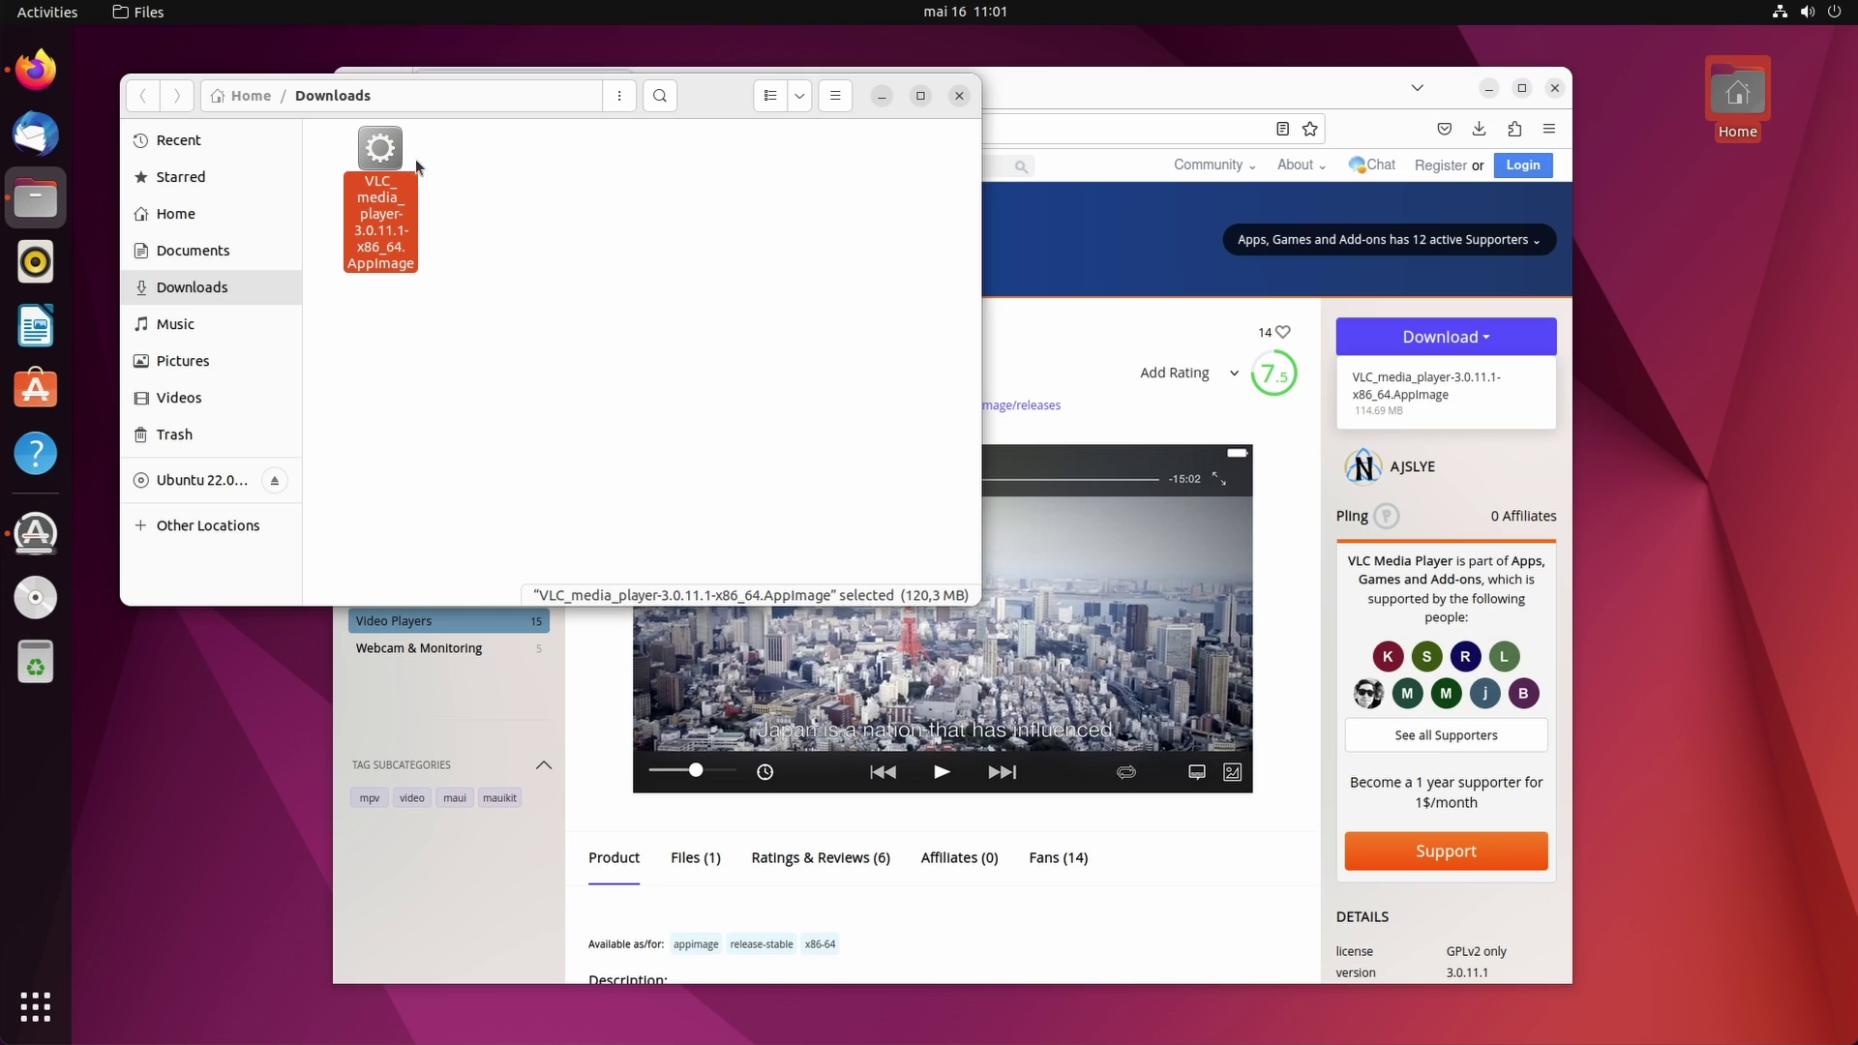
{"action": "right_click", "coordinate": [415, 158]}
{"action": "left_click", "coordinate": [460, 167]}
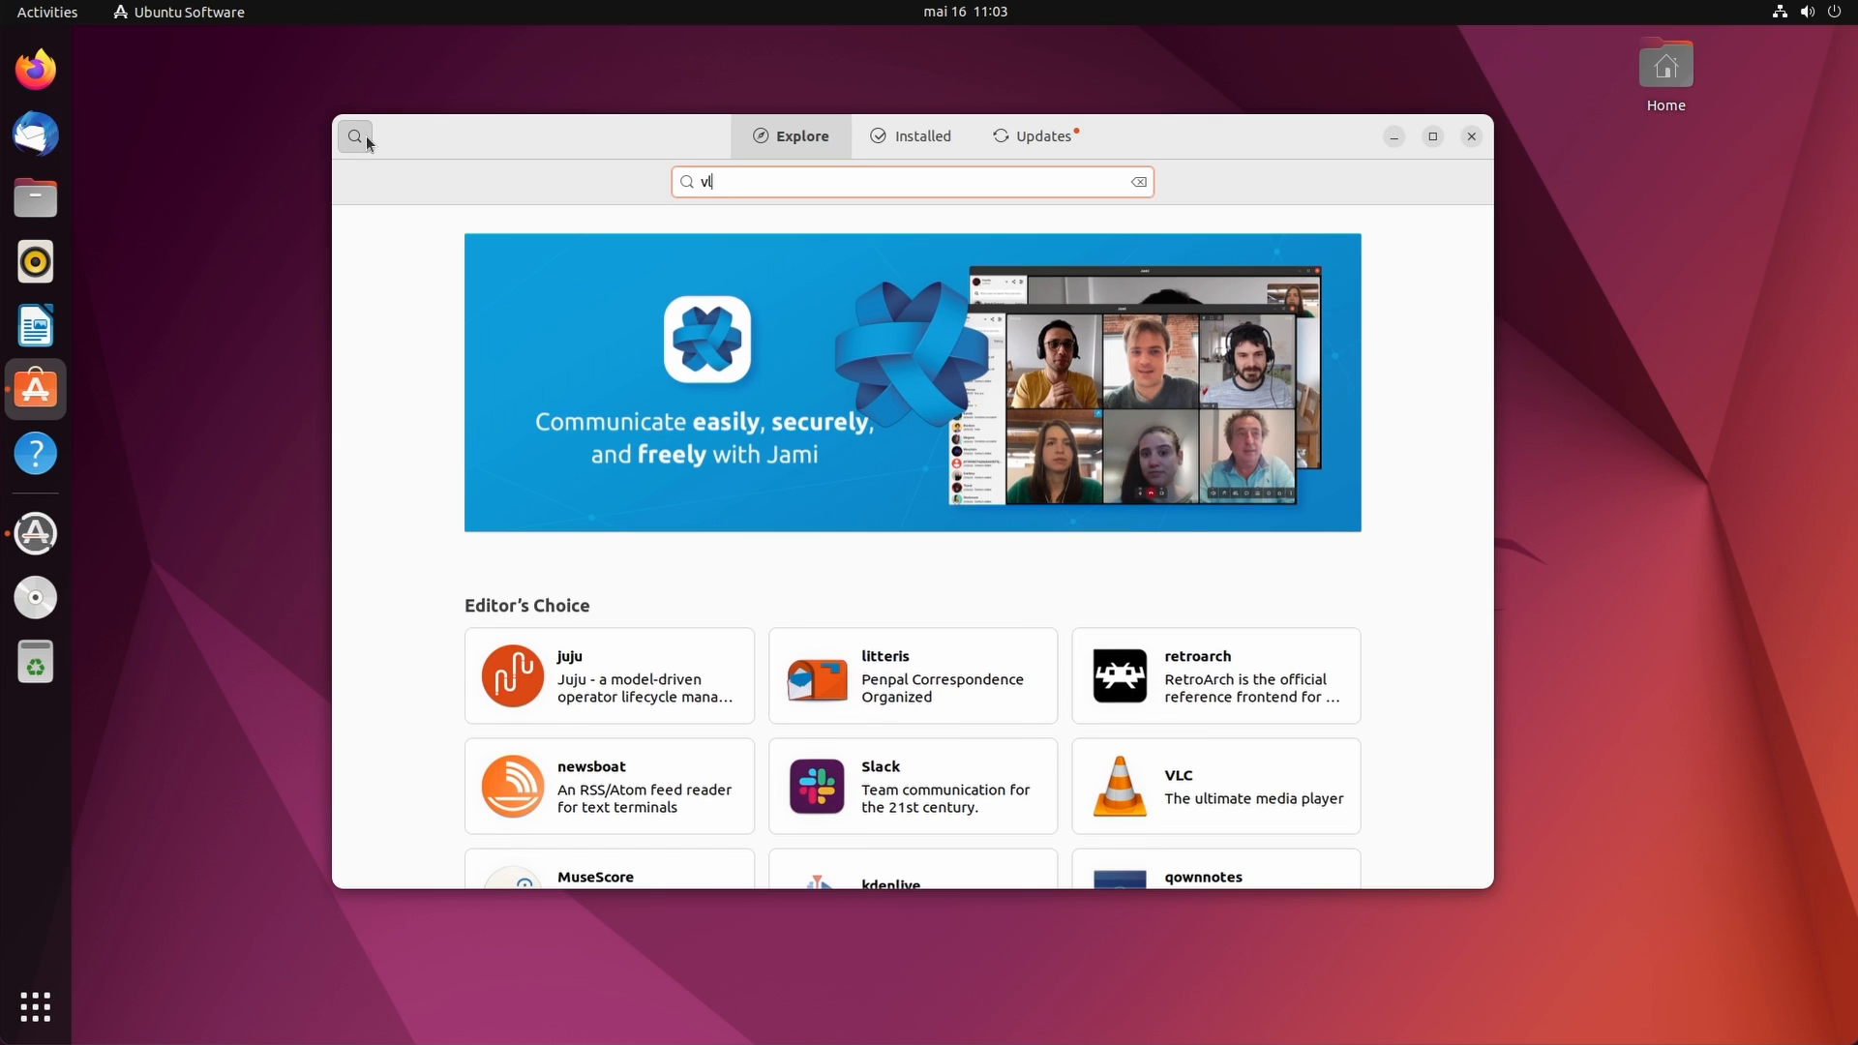
{"action": "type", "text": "vl"}
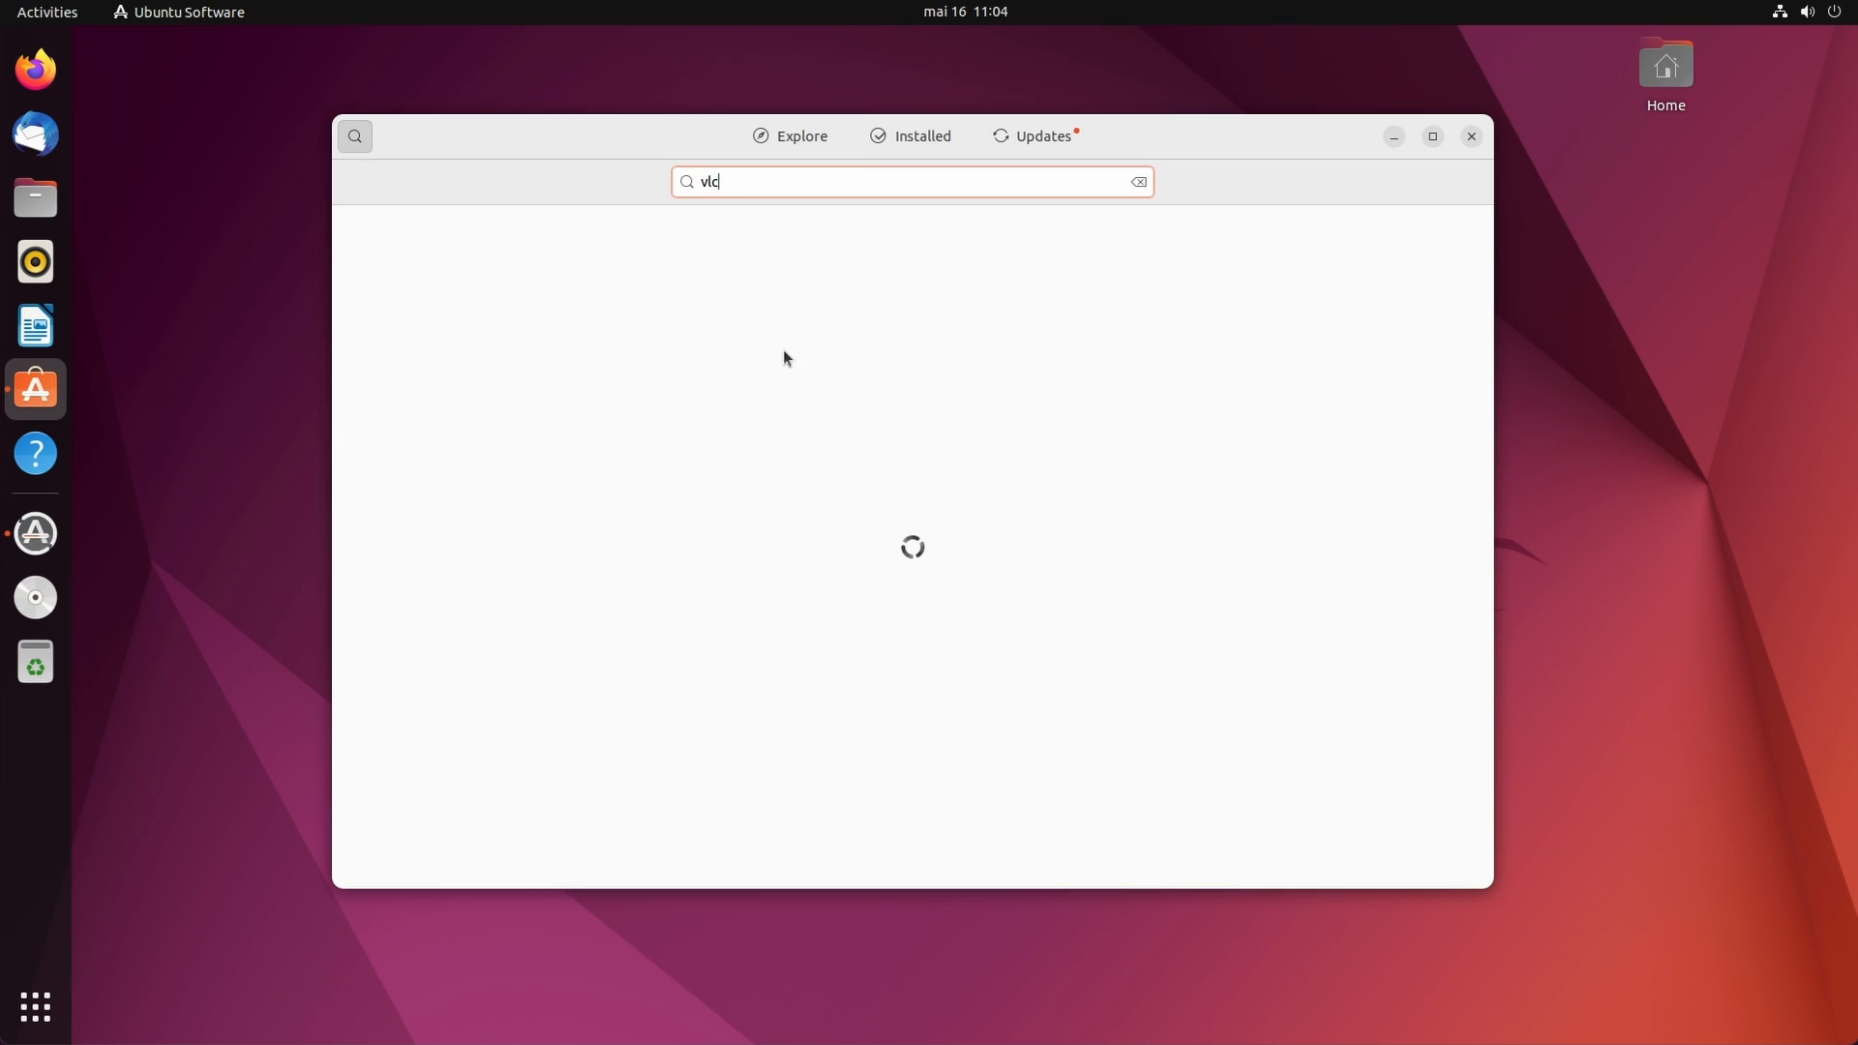
Install VLC from its Ubuntu Software page, authenticating with the password
{"action": "left_click", "coordinate": [799, 313]}
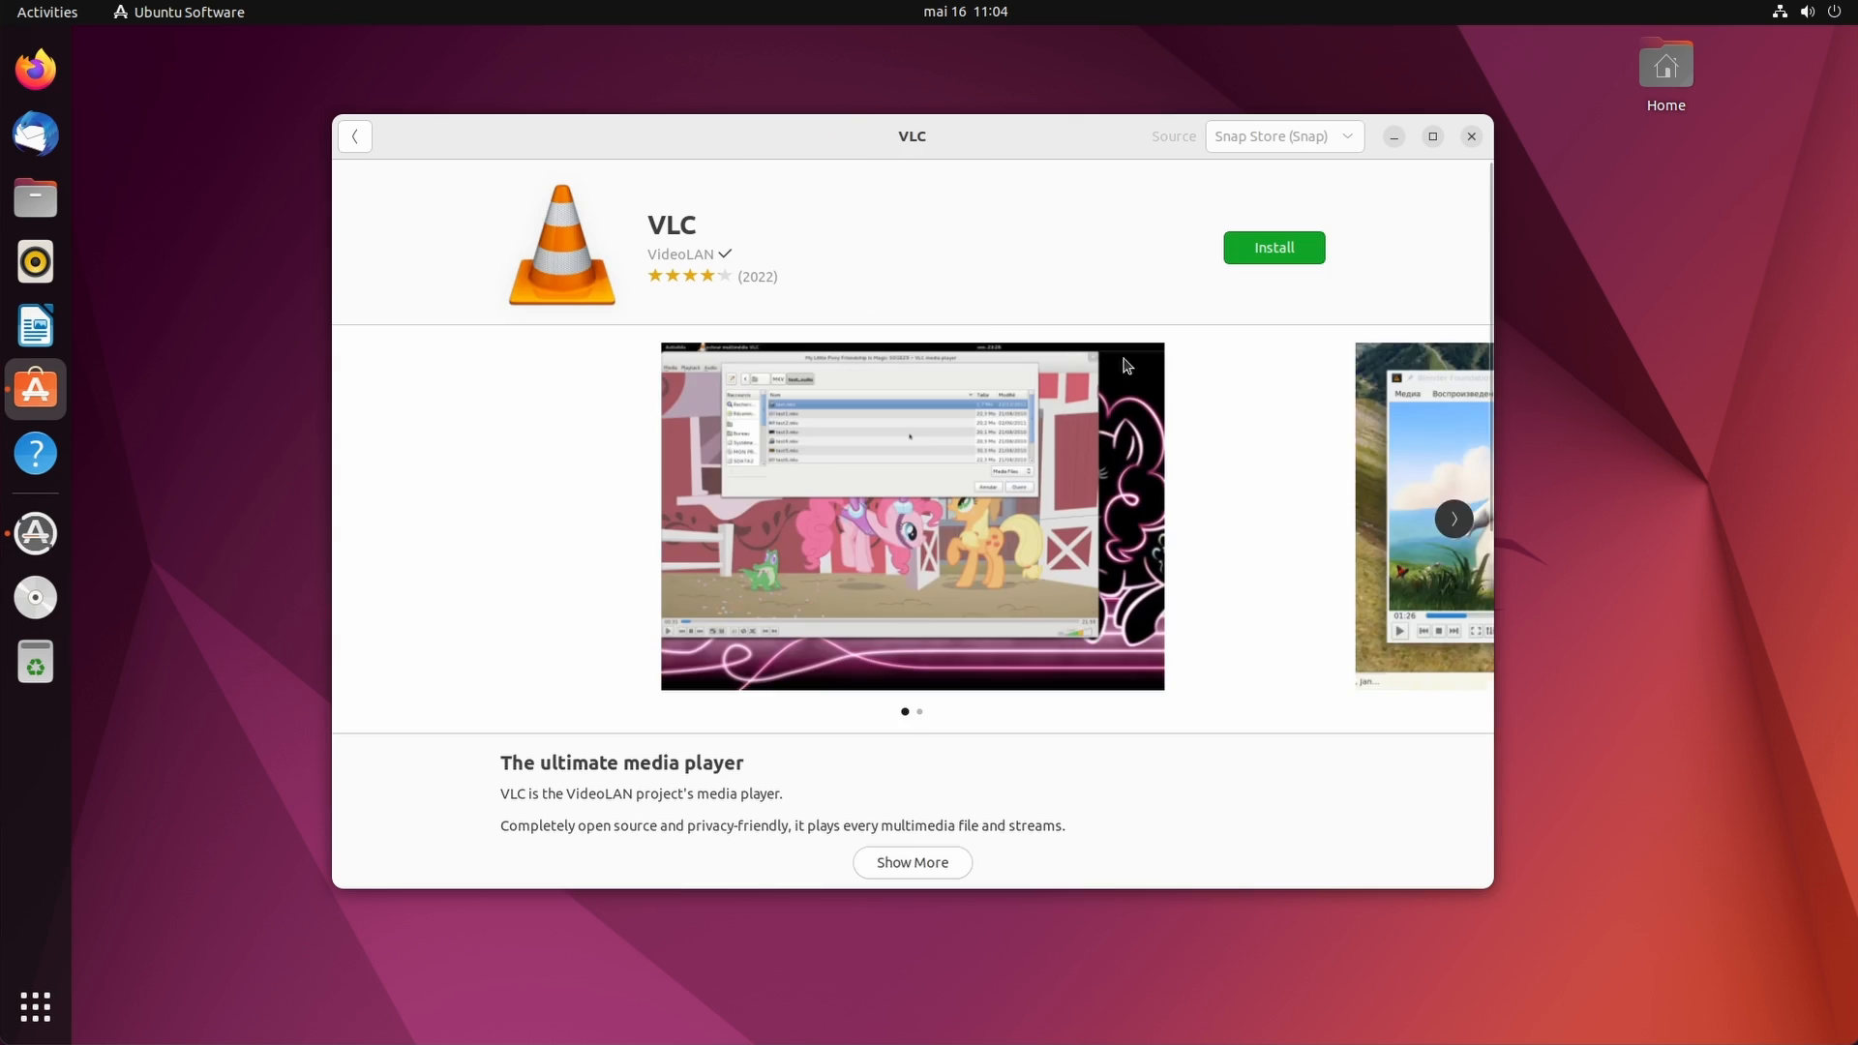
{"action": "left_click", "coordinate": [1270, 252]}
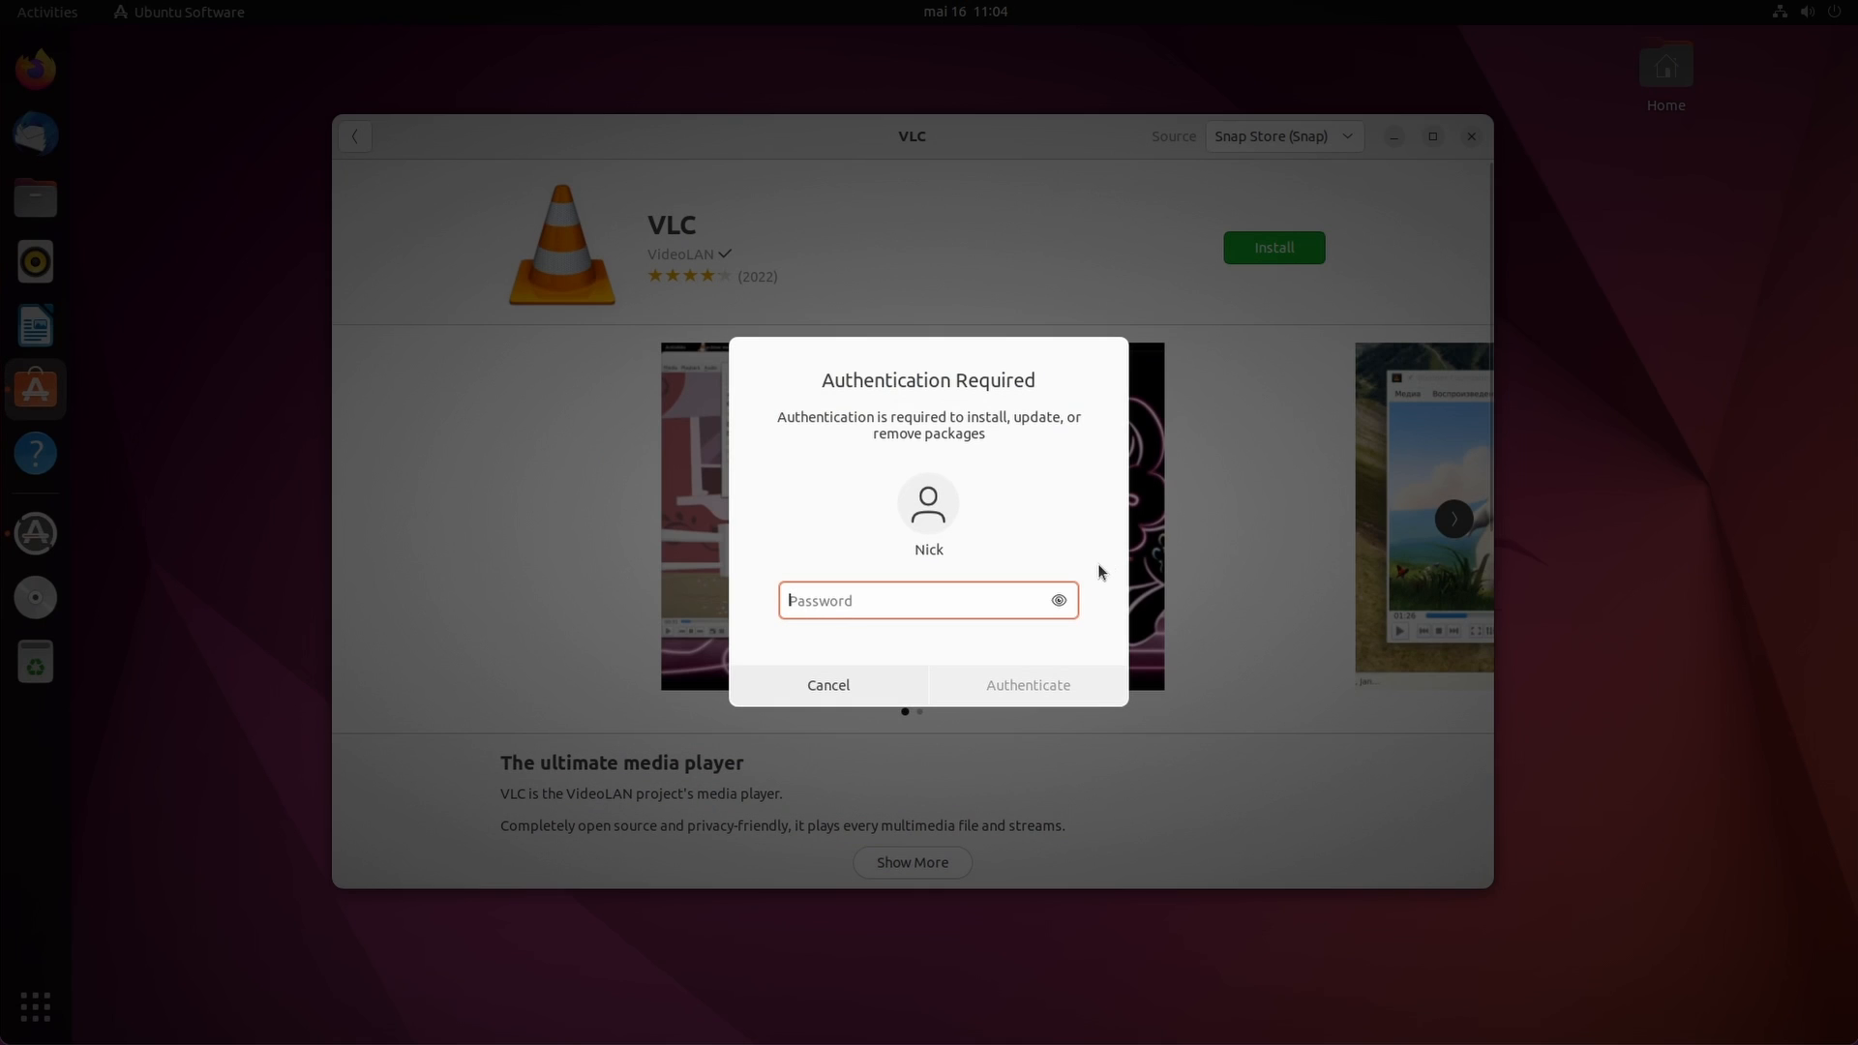
{"action": "type", "text": "••••"}
{"action": "key", "text": "Return"}
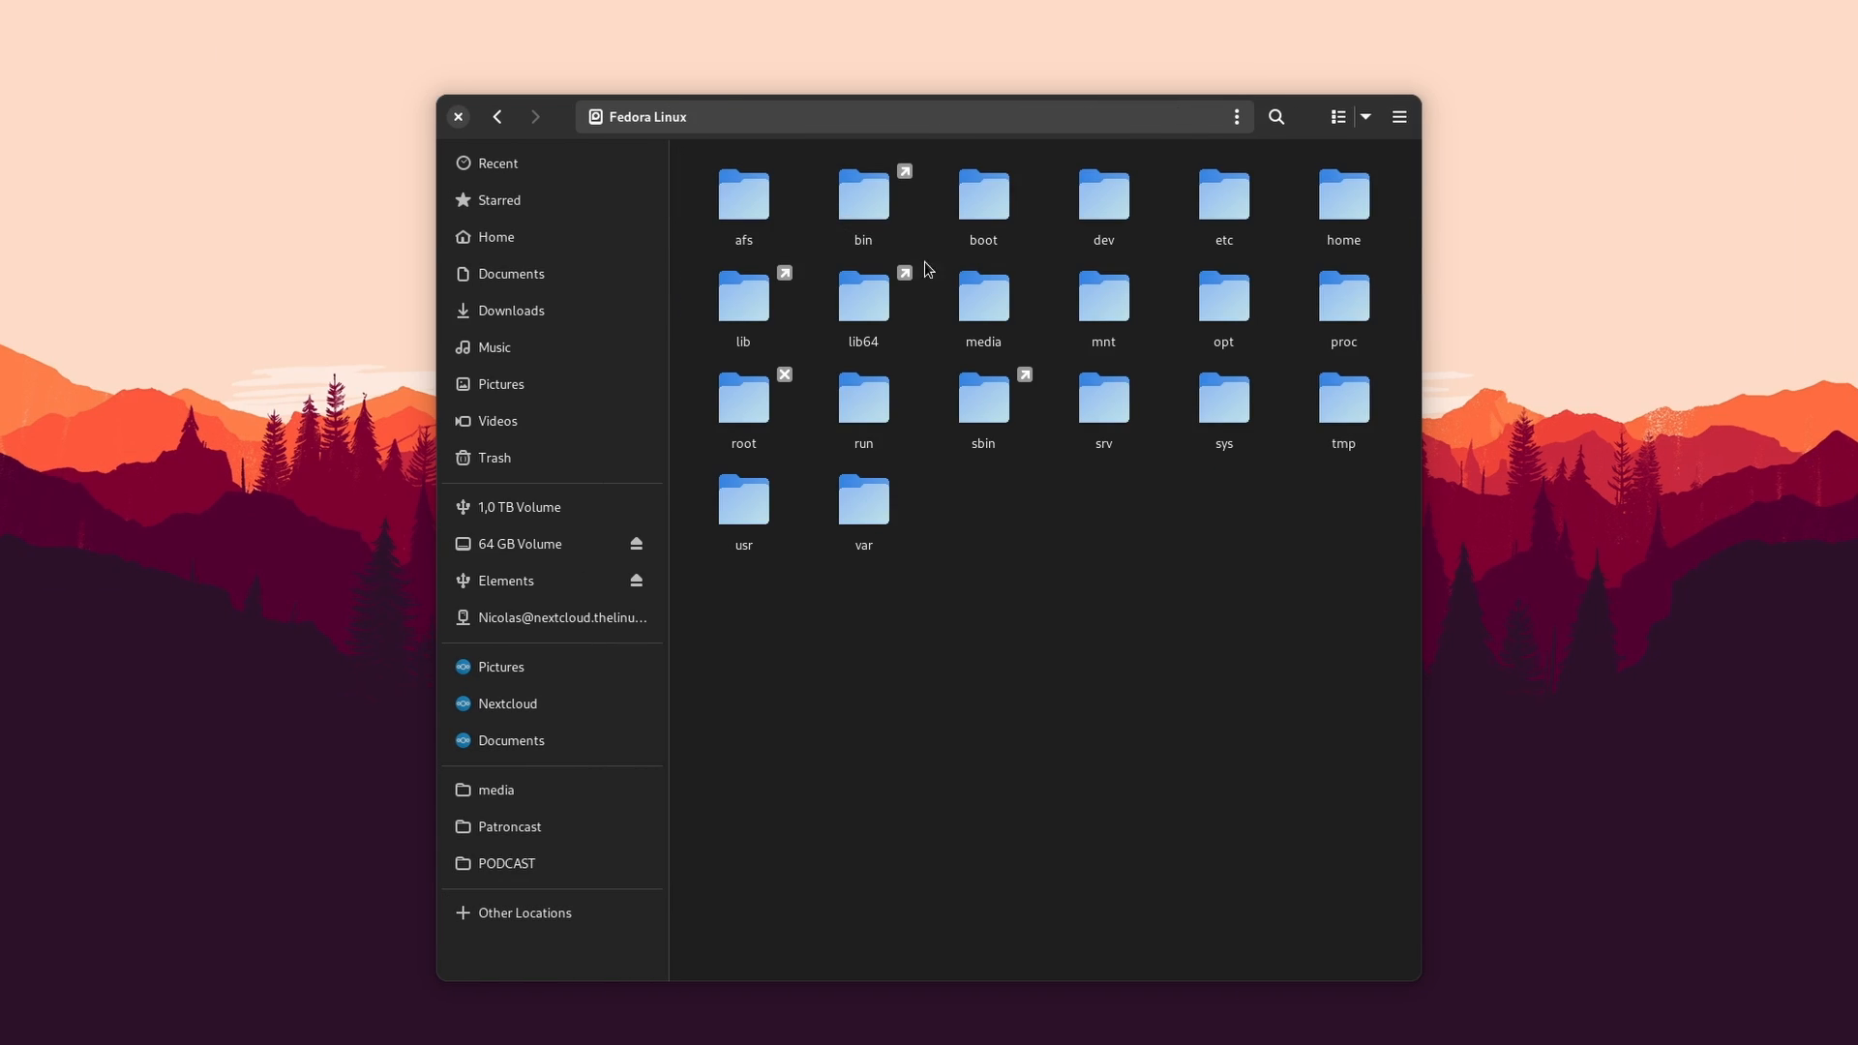
Browse bin in a resized Files window, clear the fruitless vlc search, and go back to the Fedora root folder
{"action": "double_click", "coordinate": [876, 201]}
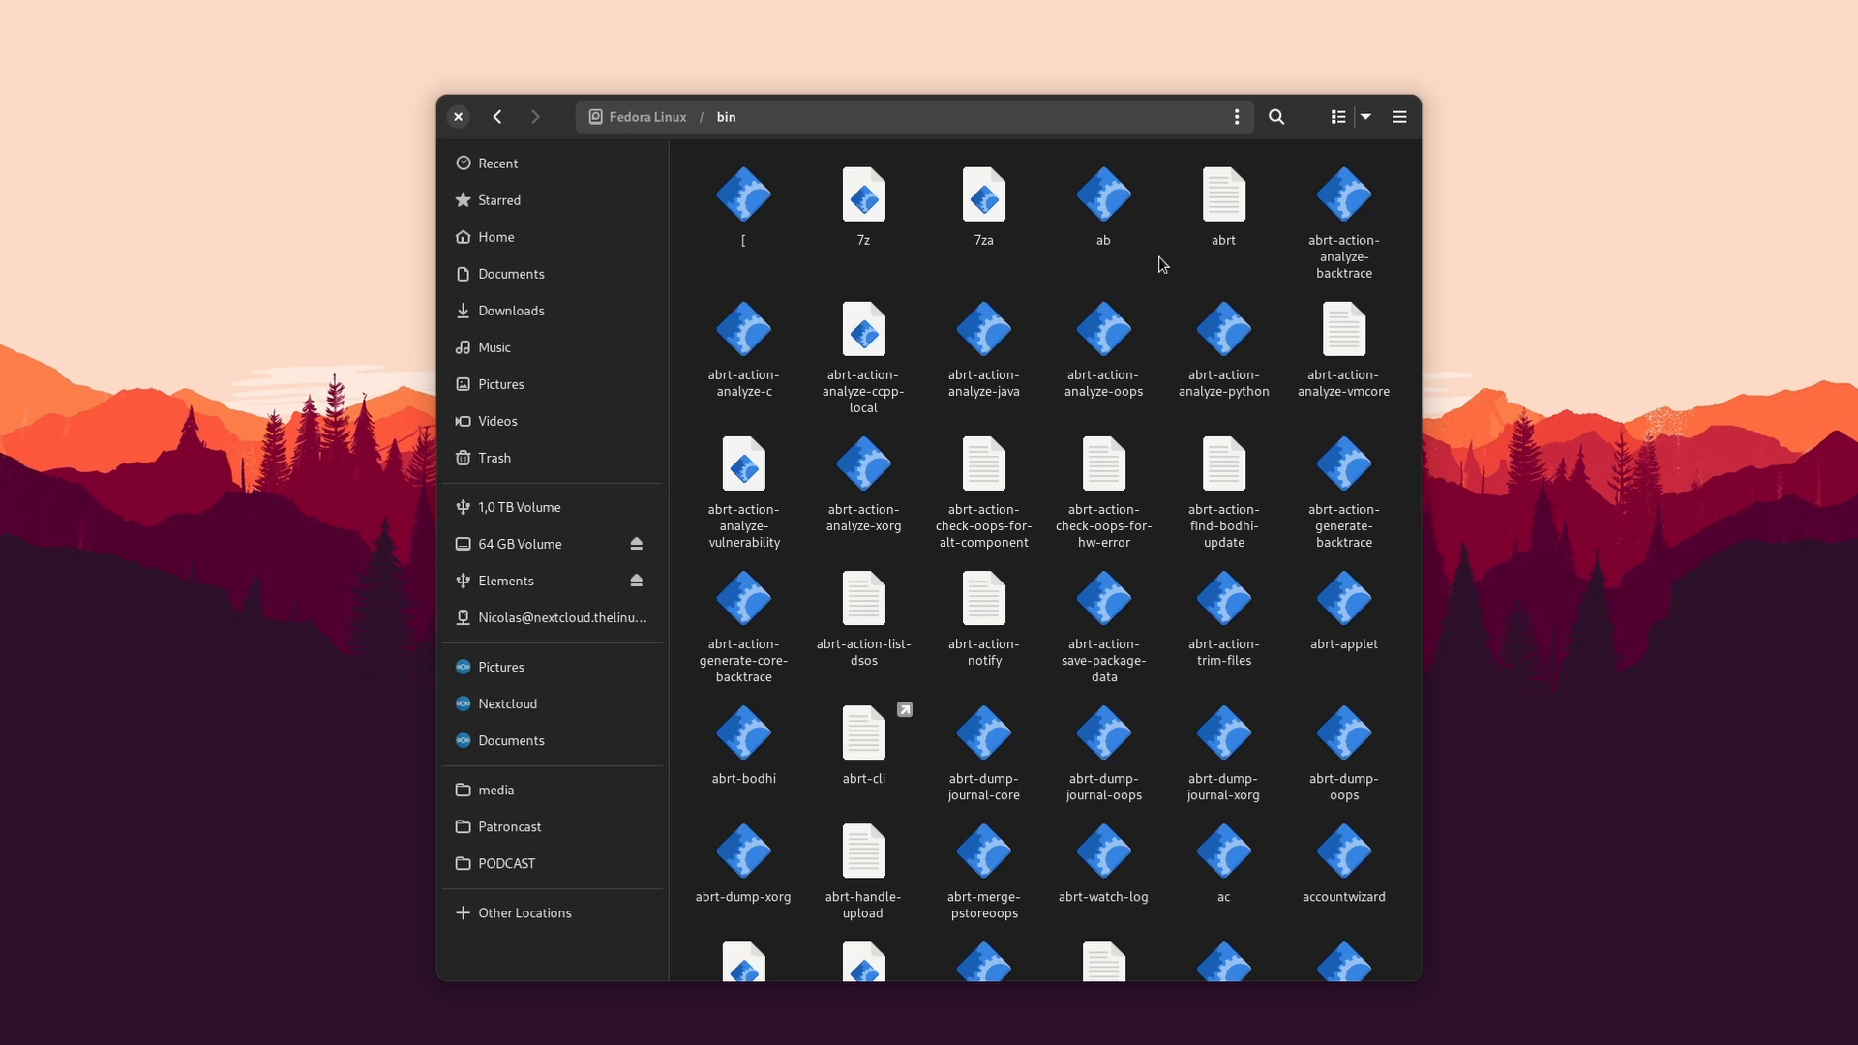
{"action": "left_click_drag", "start_coordinate": [1418, 974], "coordinate": [1501, 839]}
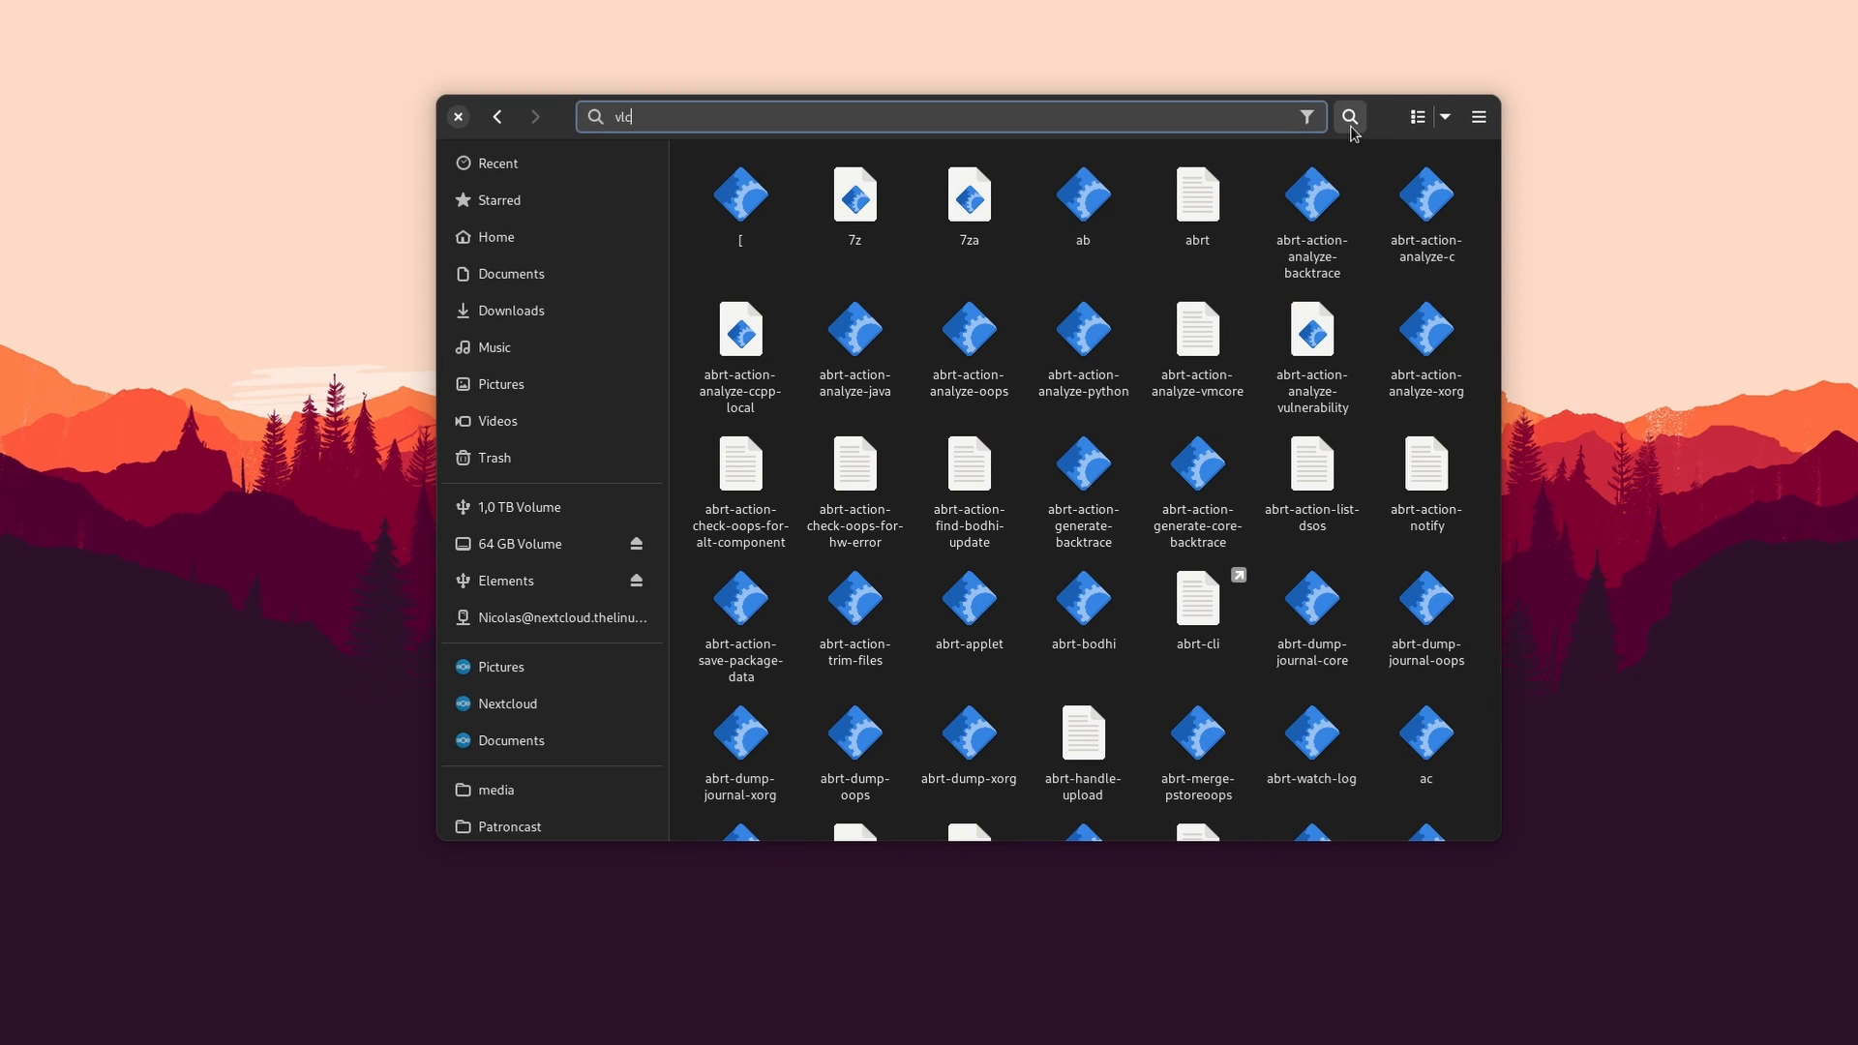
{"action": "left_click", "coordinate": [1282, 116]}
{"action": "left_click", "coordinate": [498, 117]}
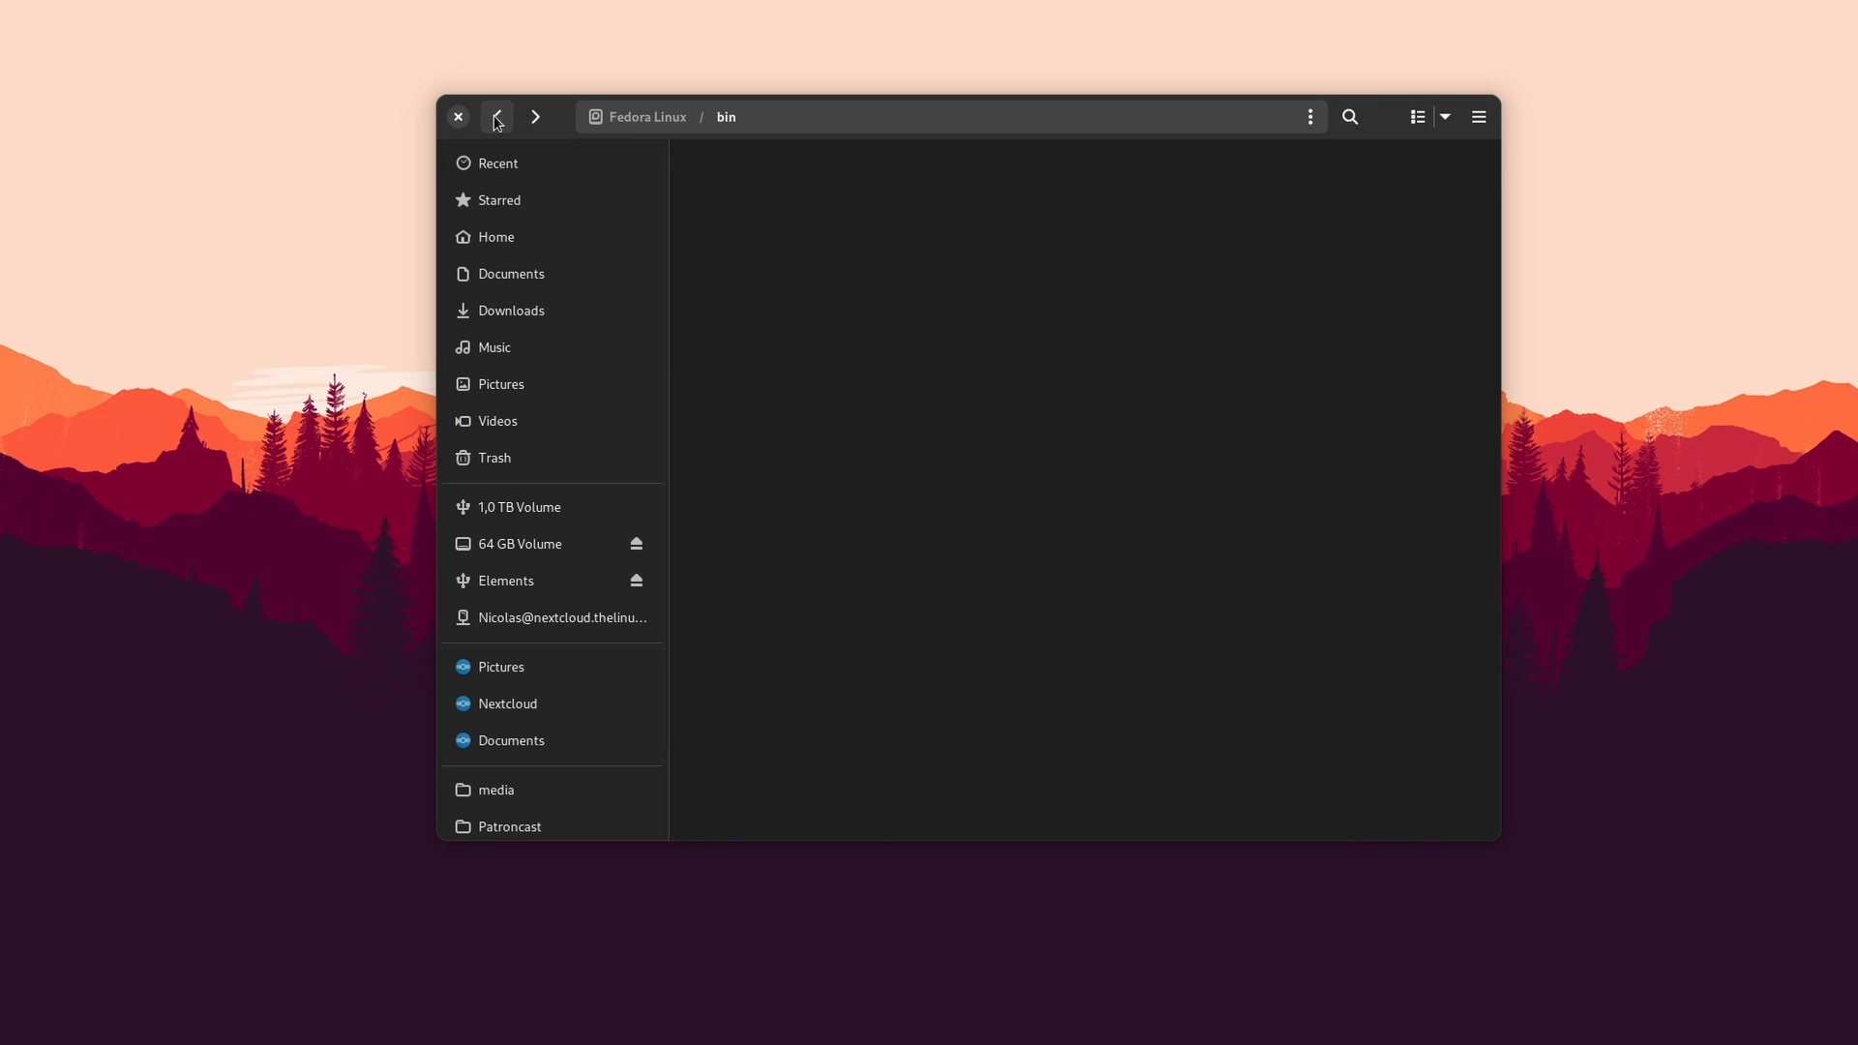
{"action": "left_click", "coordinate": [500, 120]}
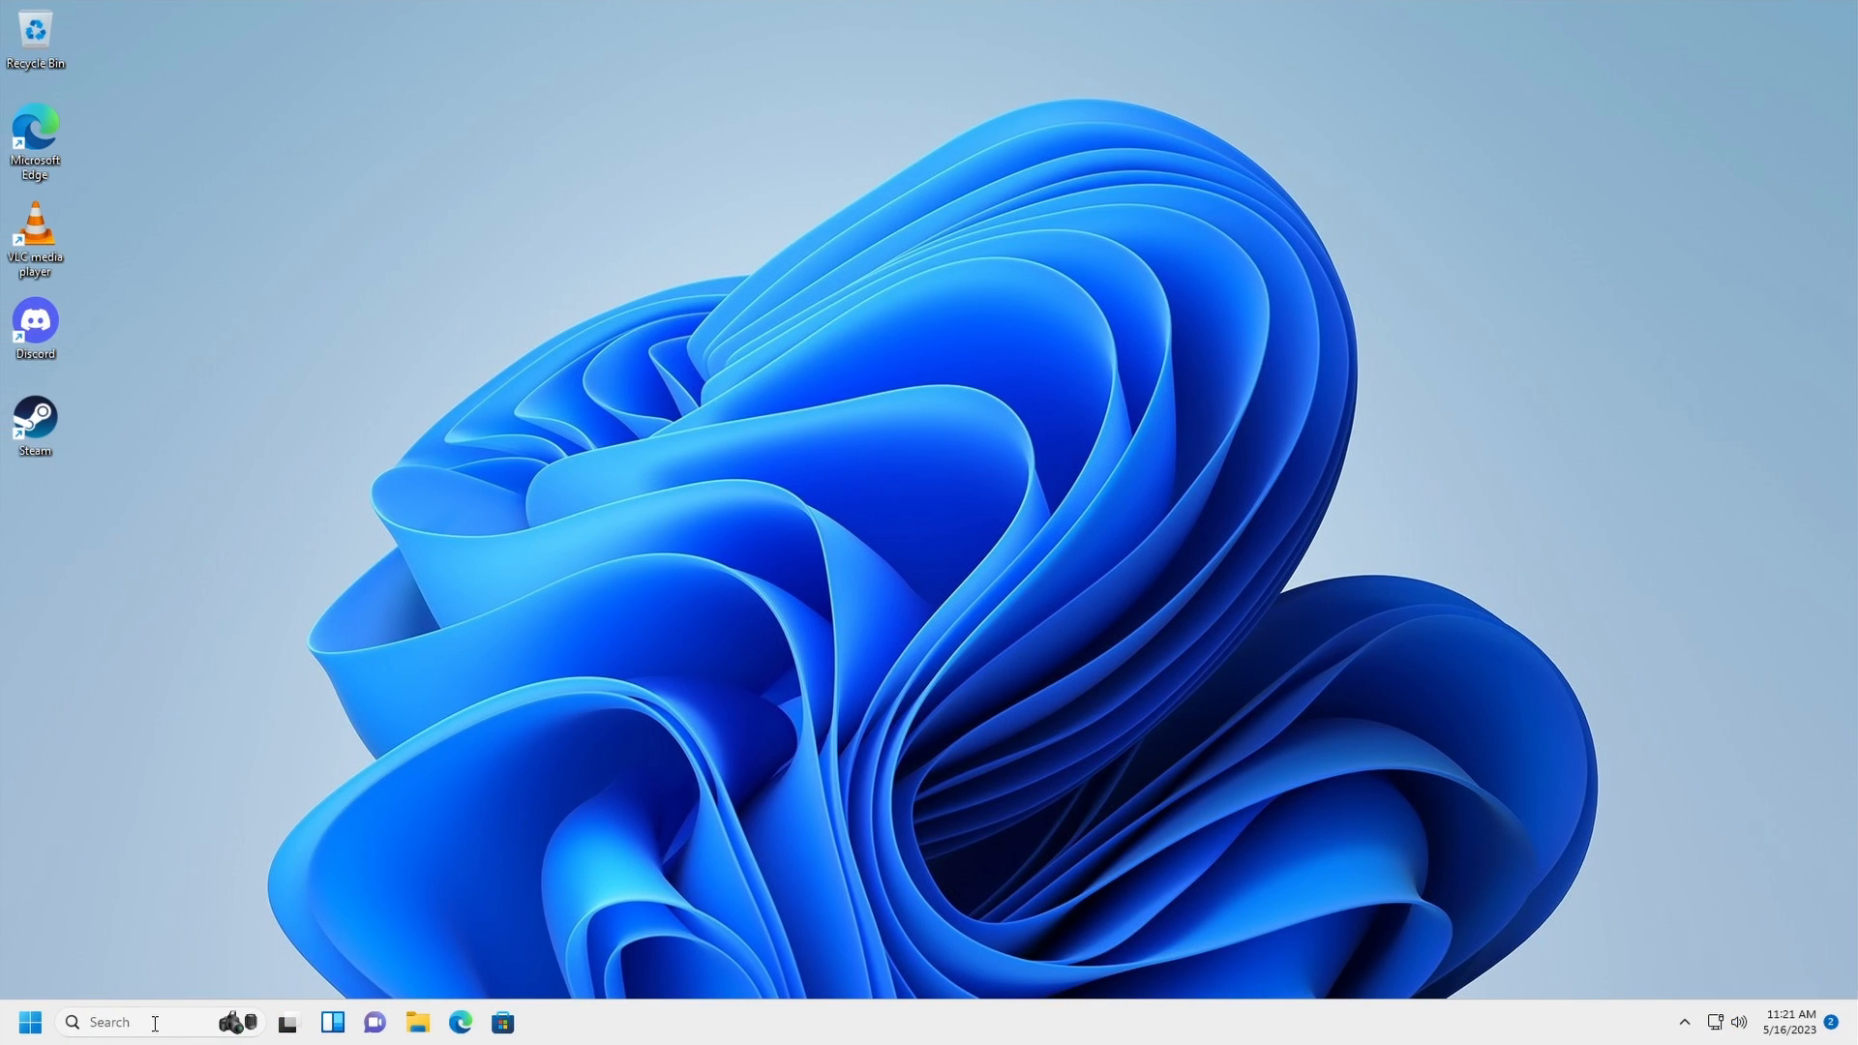
Show Windows search then the Widgets panel, nudge the OneDrive setup dialog and dismiss it
{"action": "left_click", "coordinate": [156, 1028]}
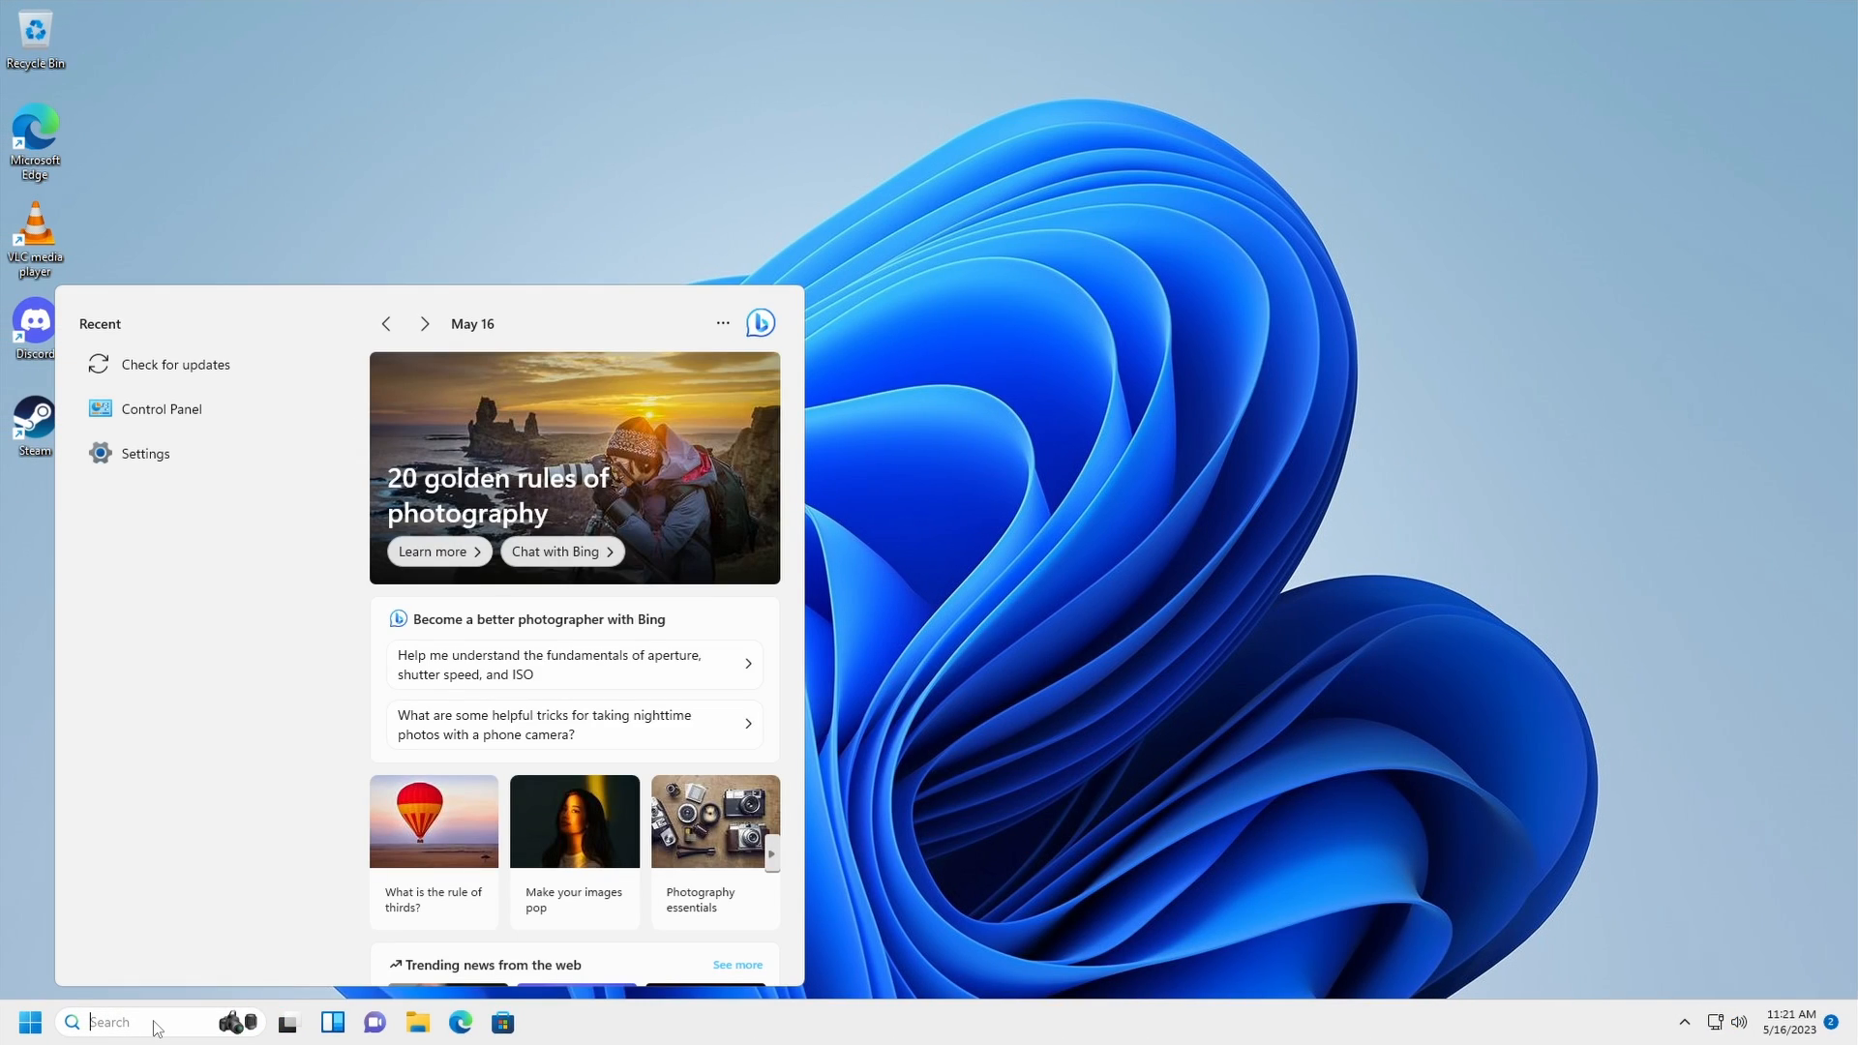
{"action": "scroll", "coordinate": [701, 598], "scroll_direction": "down", "scroll_amount": 3}
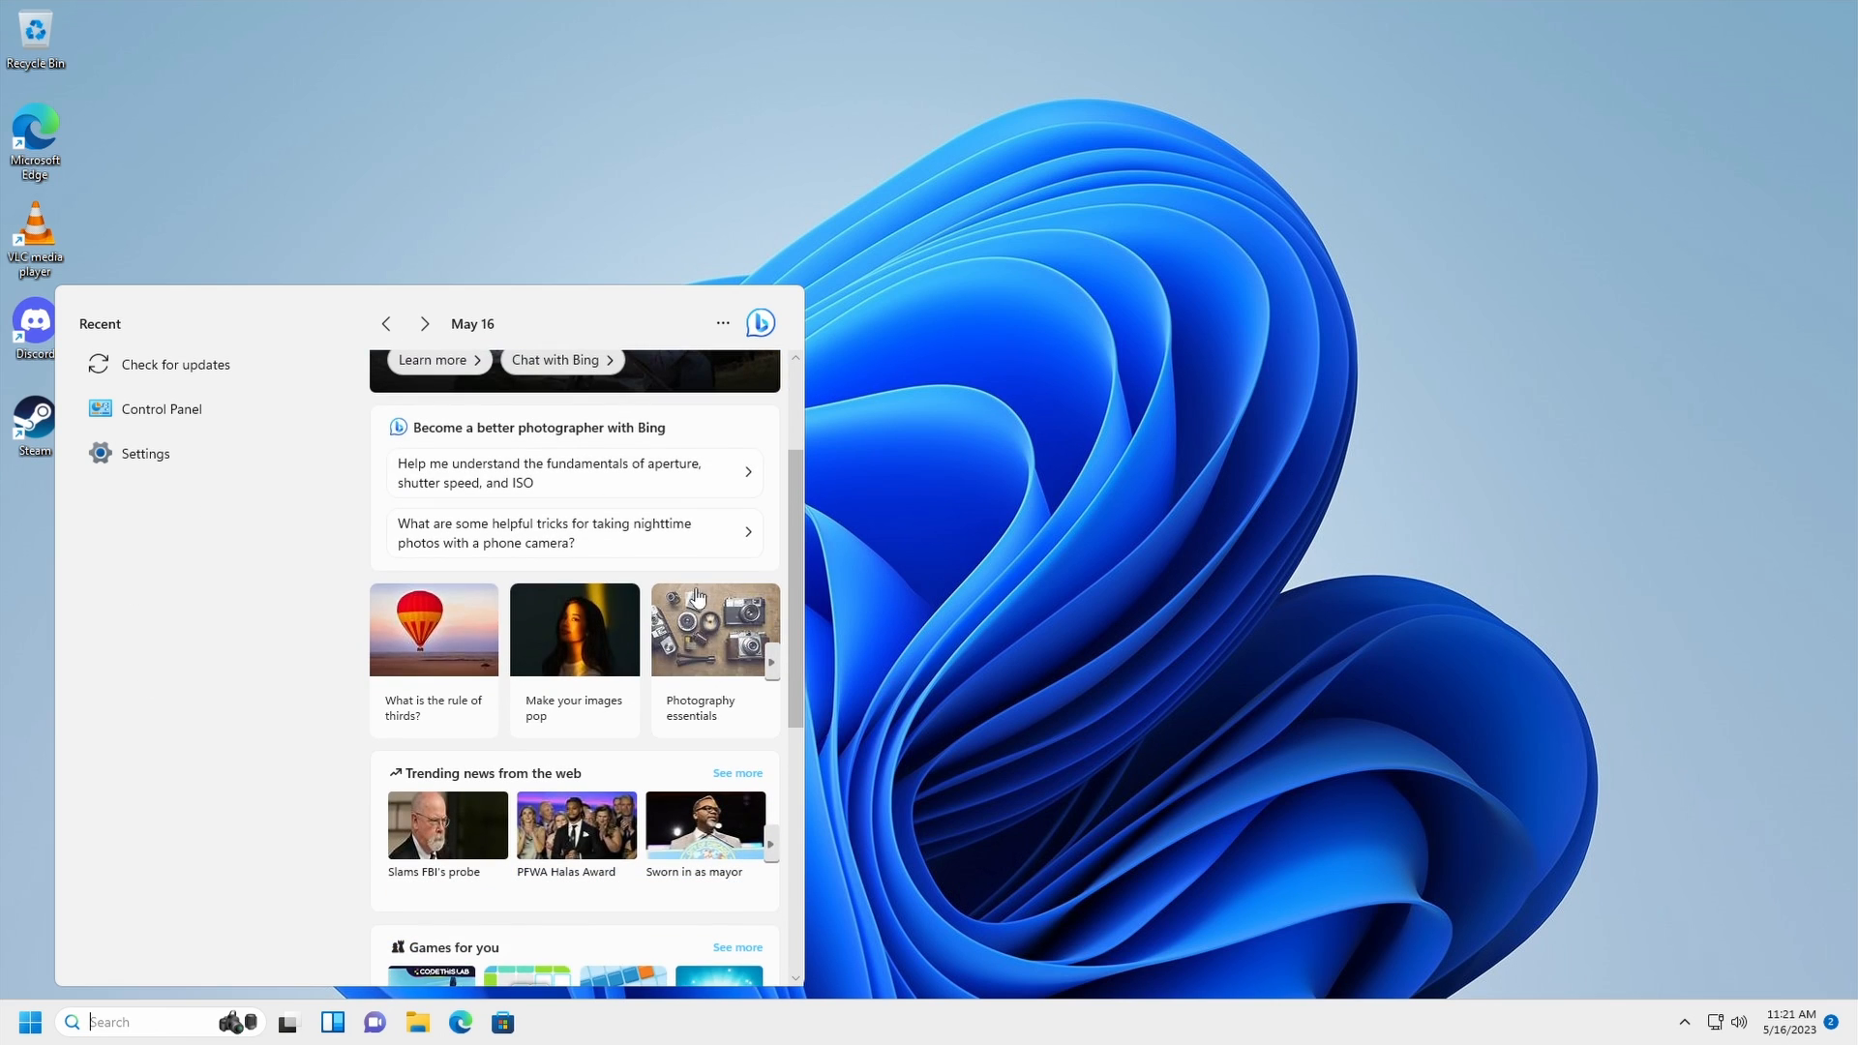
{"action": "key", "text": "super+w"}
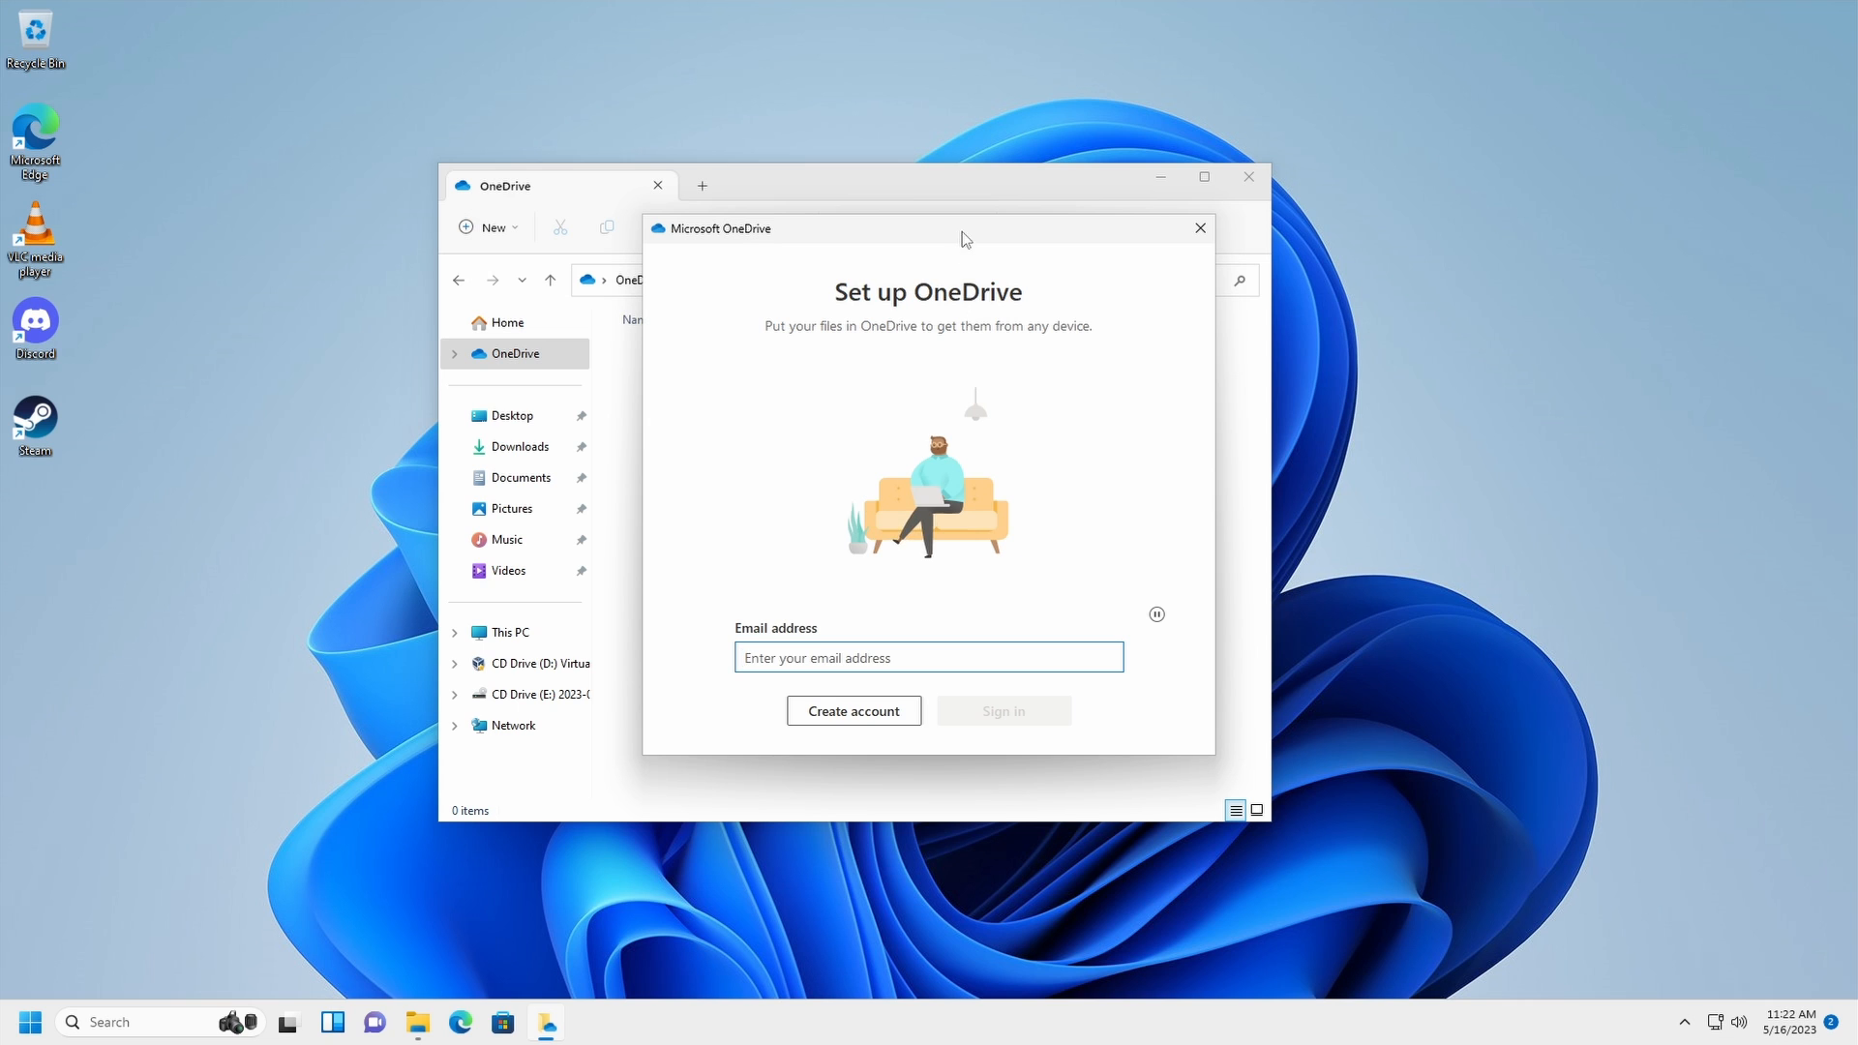
{"action": "left_click_drag", "start_coordinate": [961, 230], "coordinate": [900, 234]}
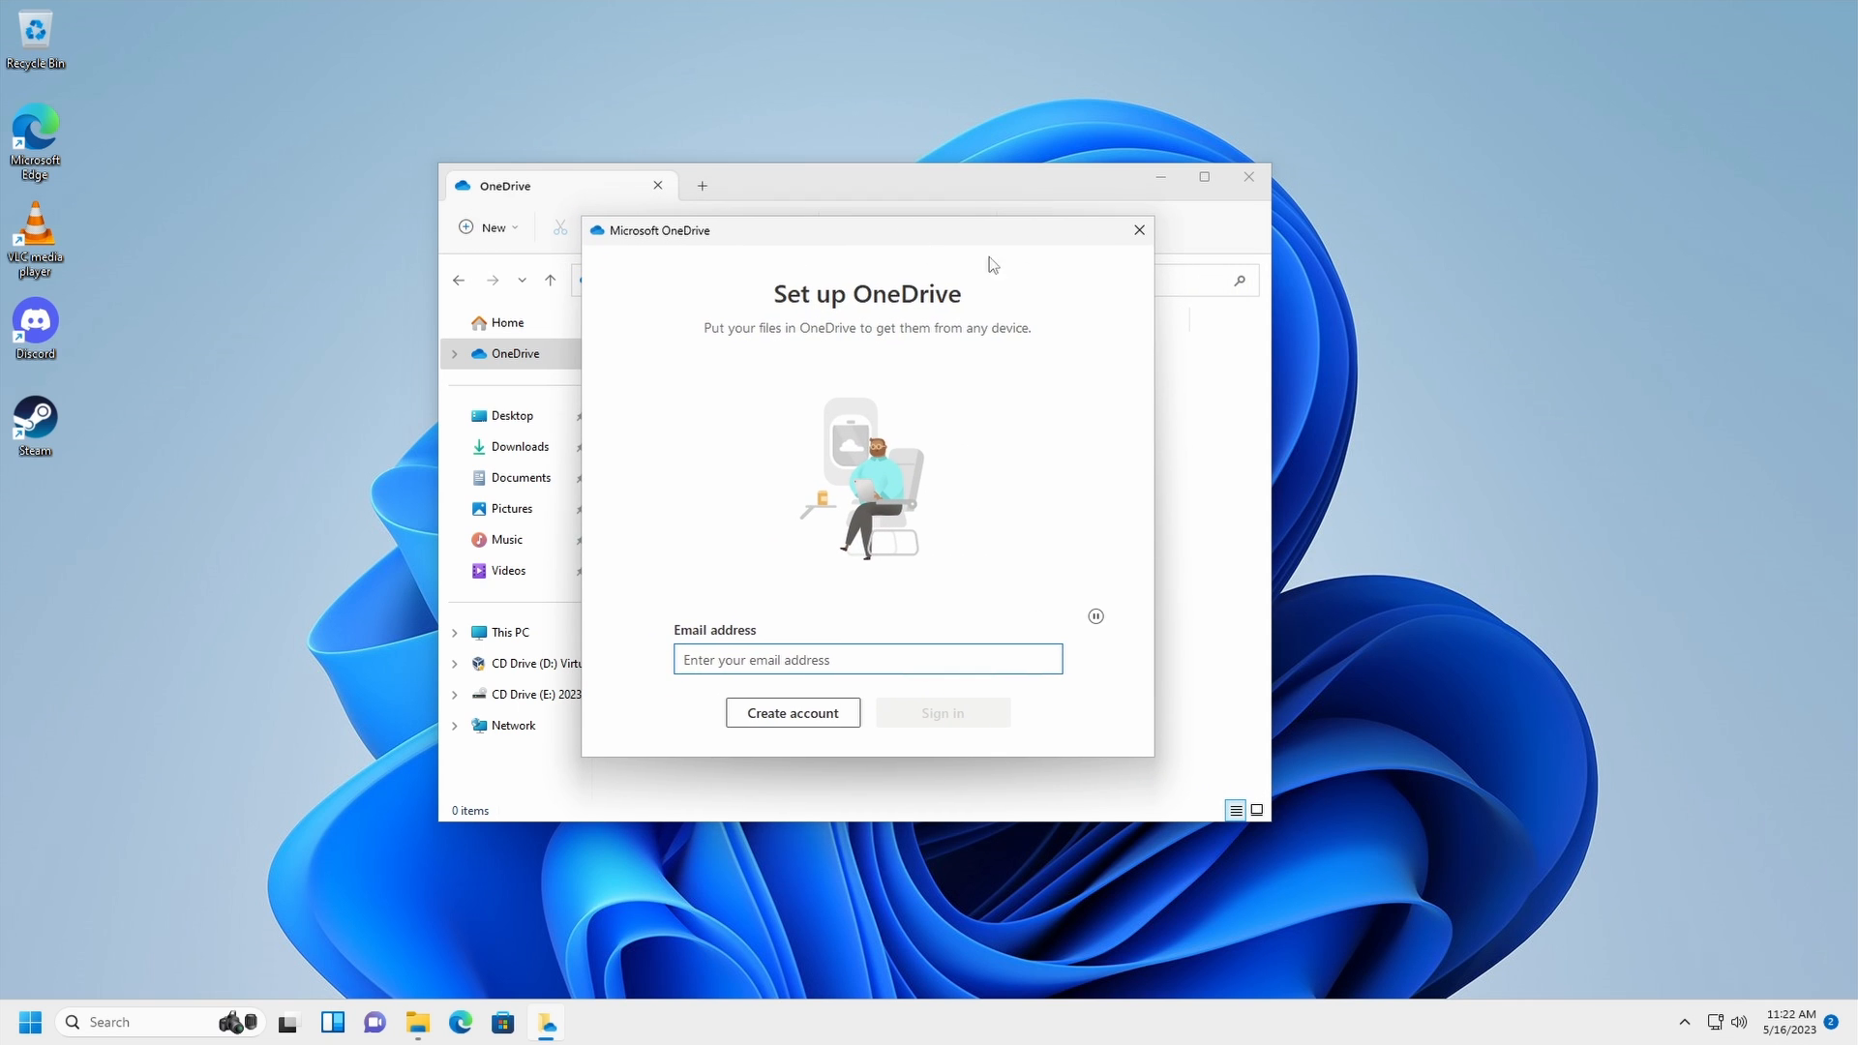
{"action": "left_click", "coordinate": [1144, 234]}
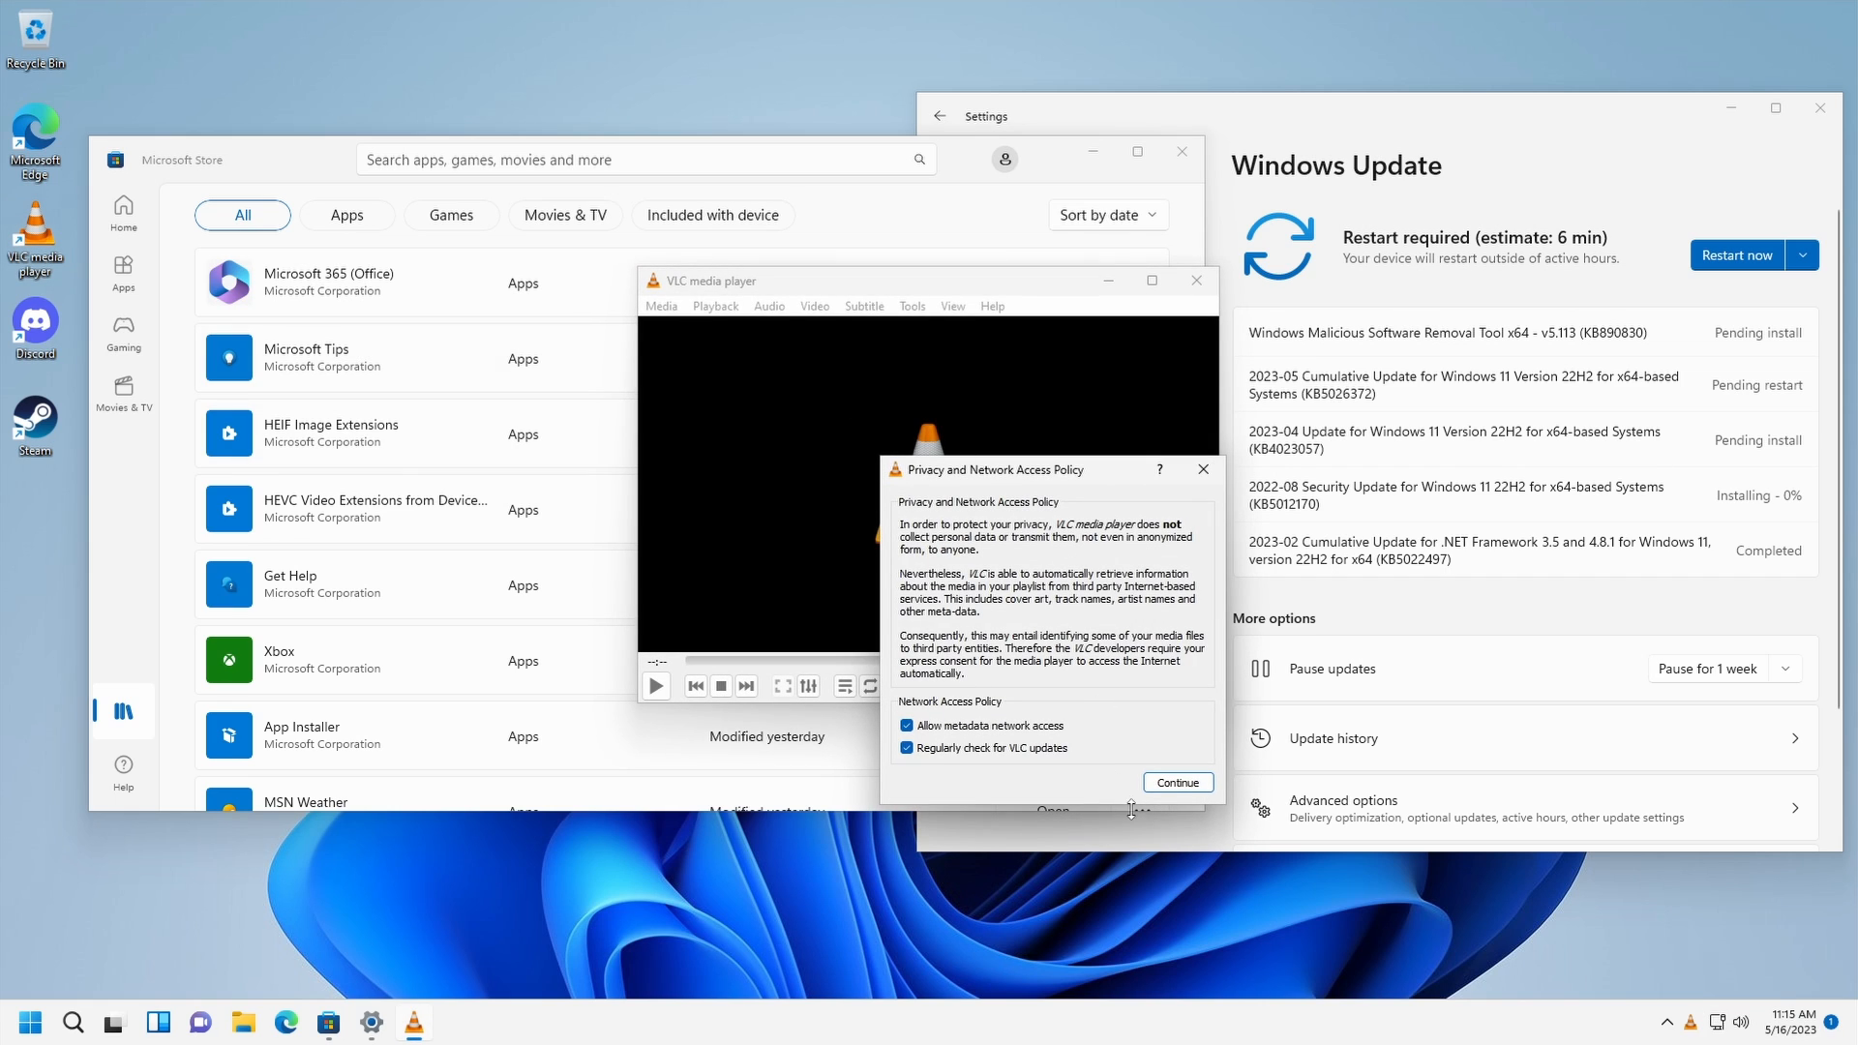
Accept VLC's privacy policy, confirm via Check for Updates it is current, and close VLC
{"action": "left_click", "coordinate": [1178, 784]}
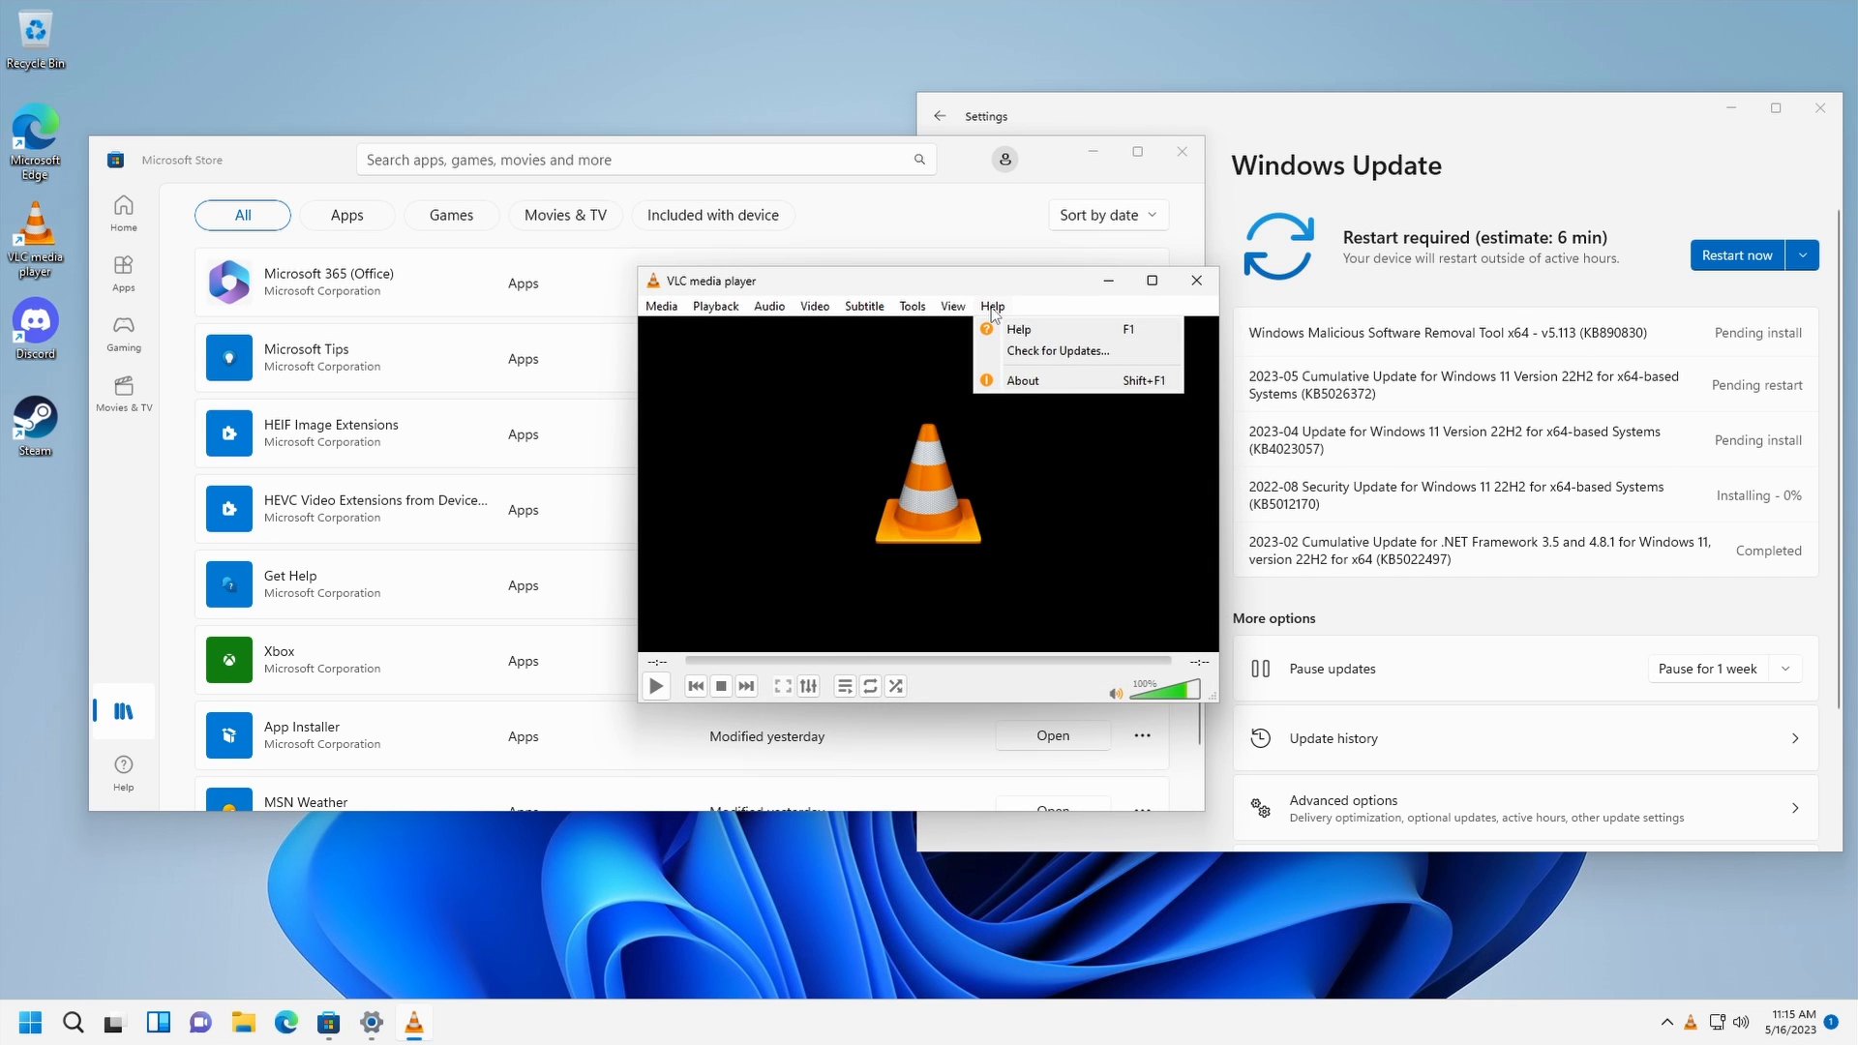
{"action": "left_click", "coordinate": [1024, 352]}
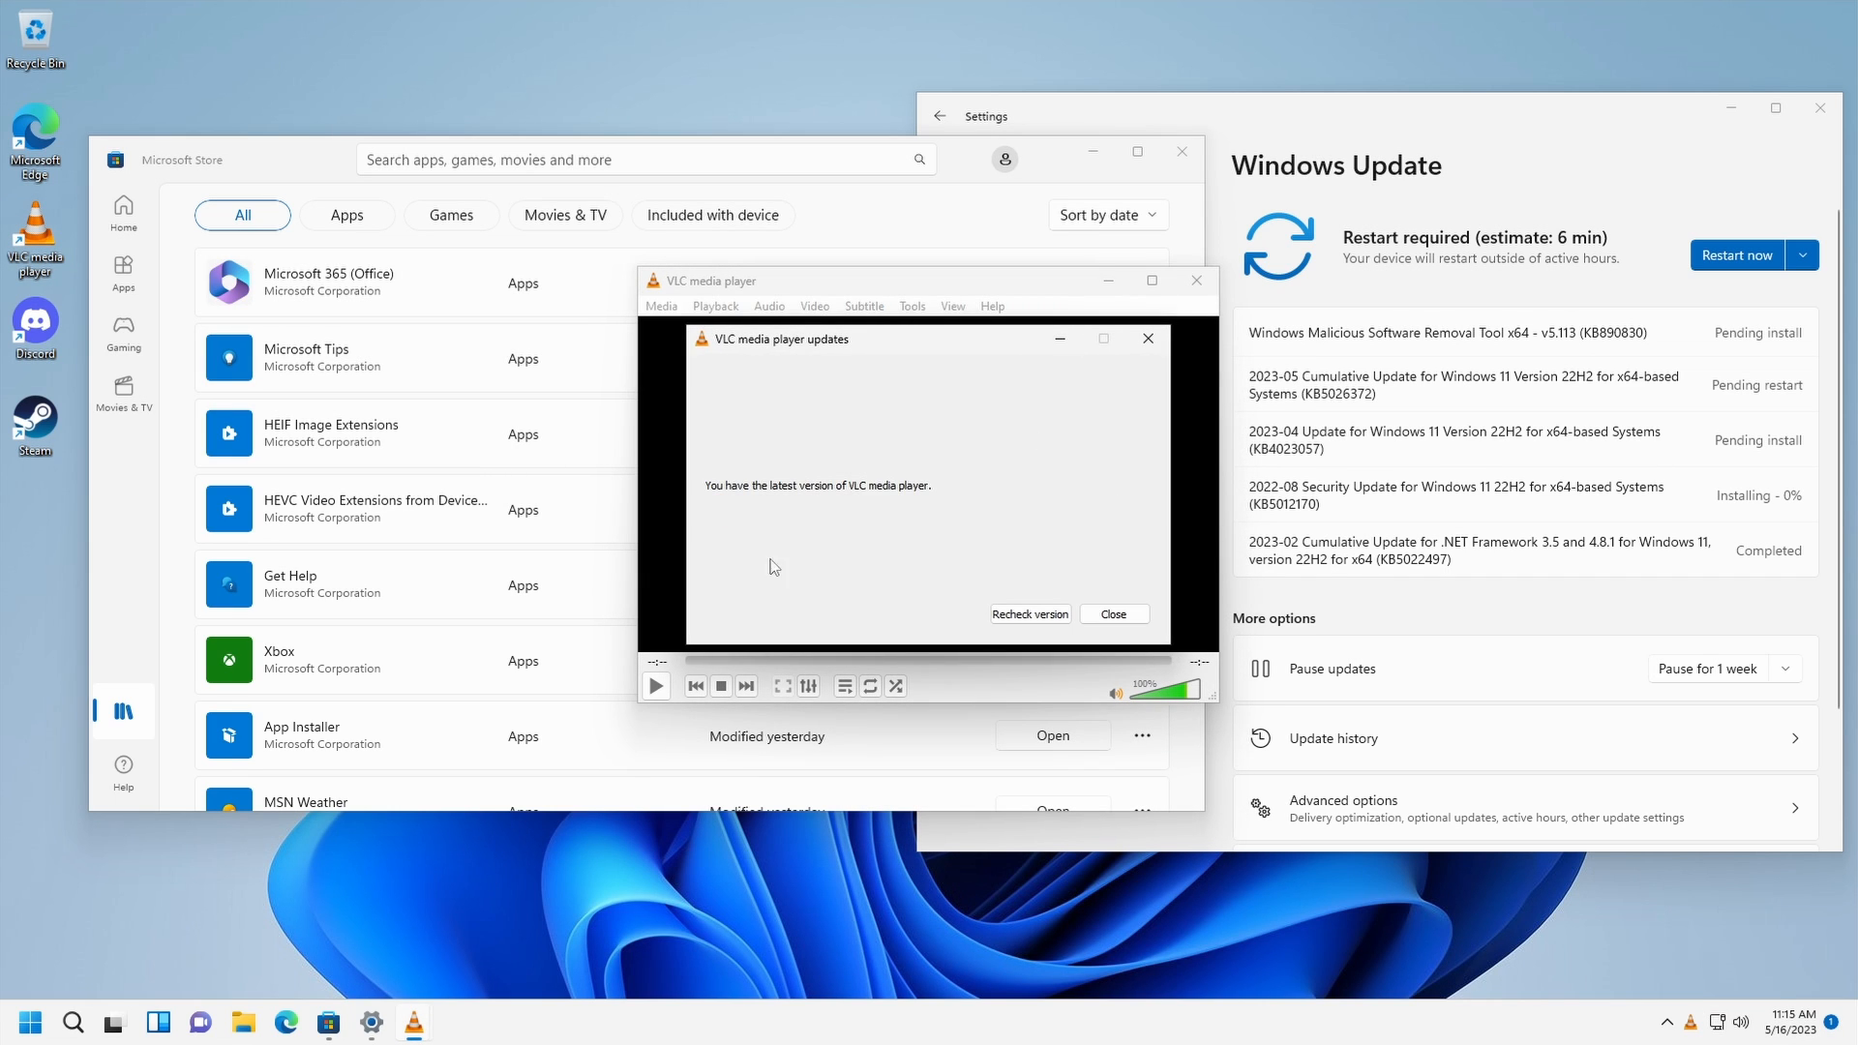
{"action": "left_click", "coordinate": [1116, 615]}
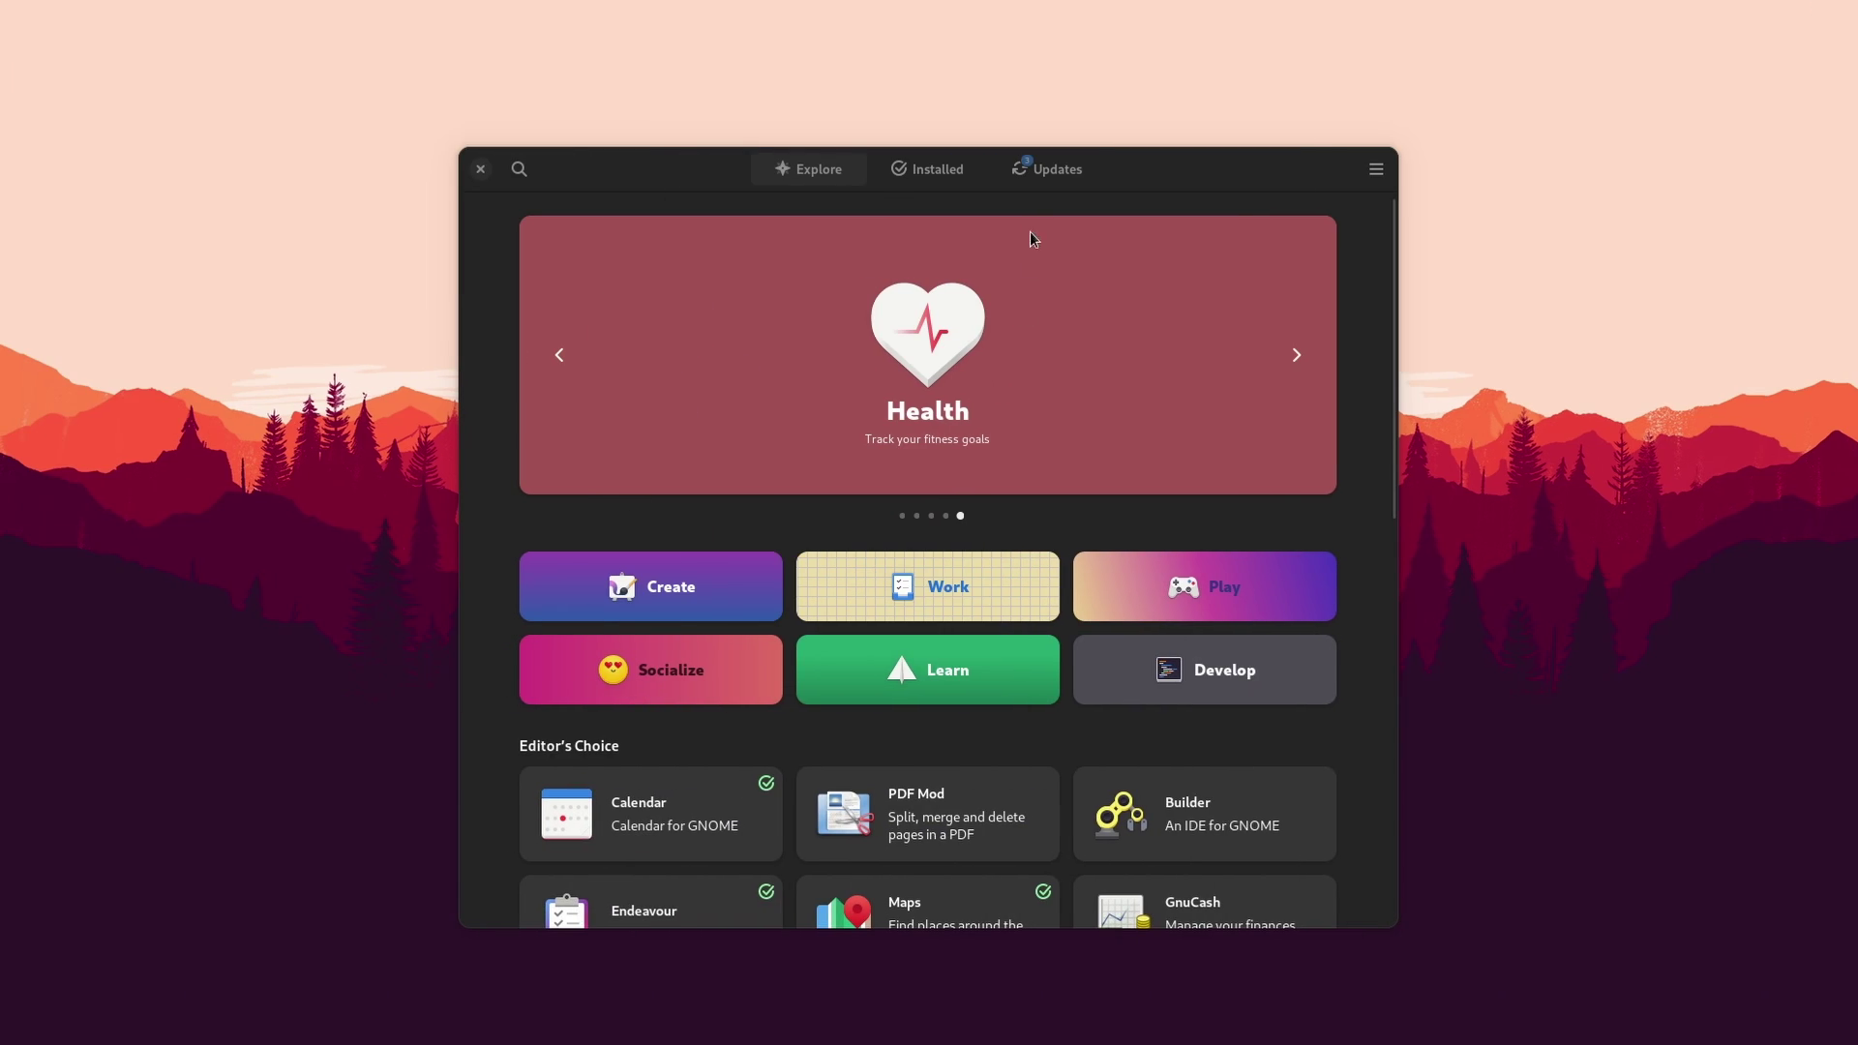
{"action": "left_click", "coordinate": [1040, 168]}
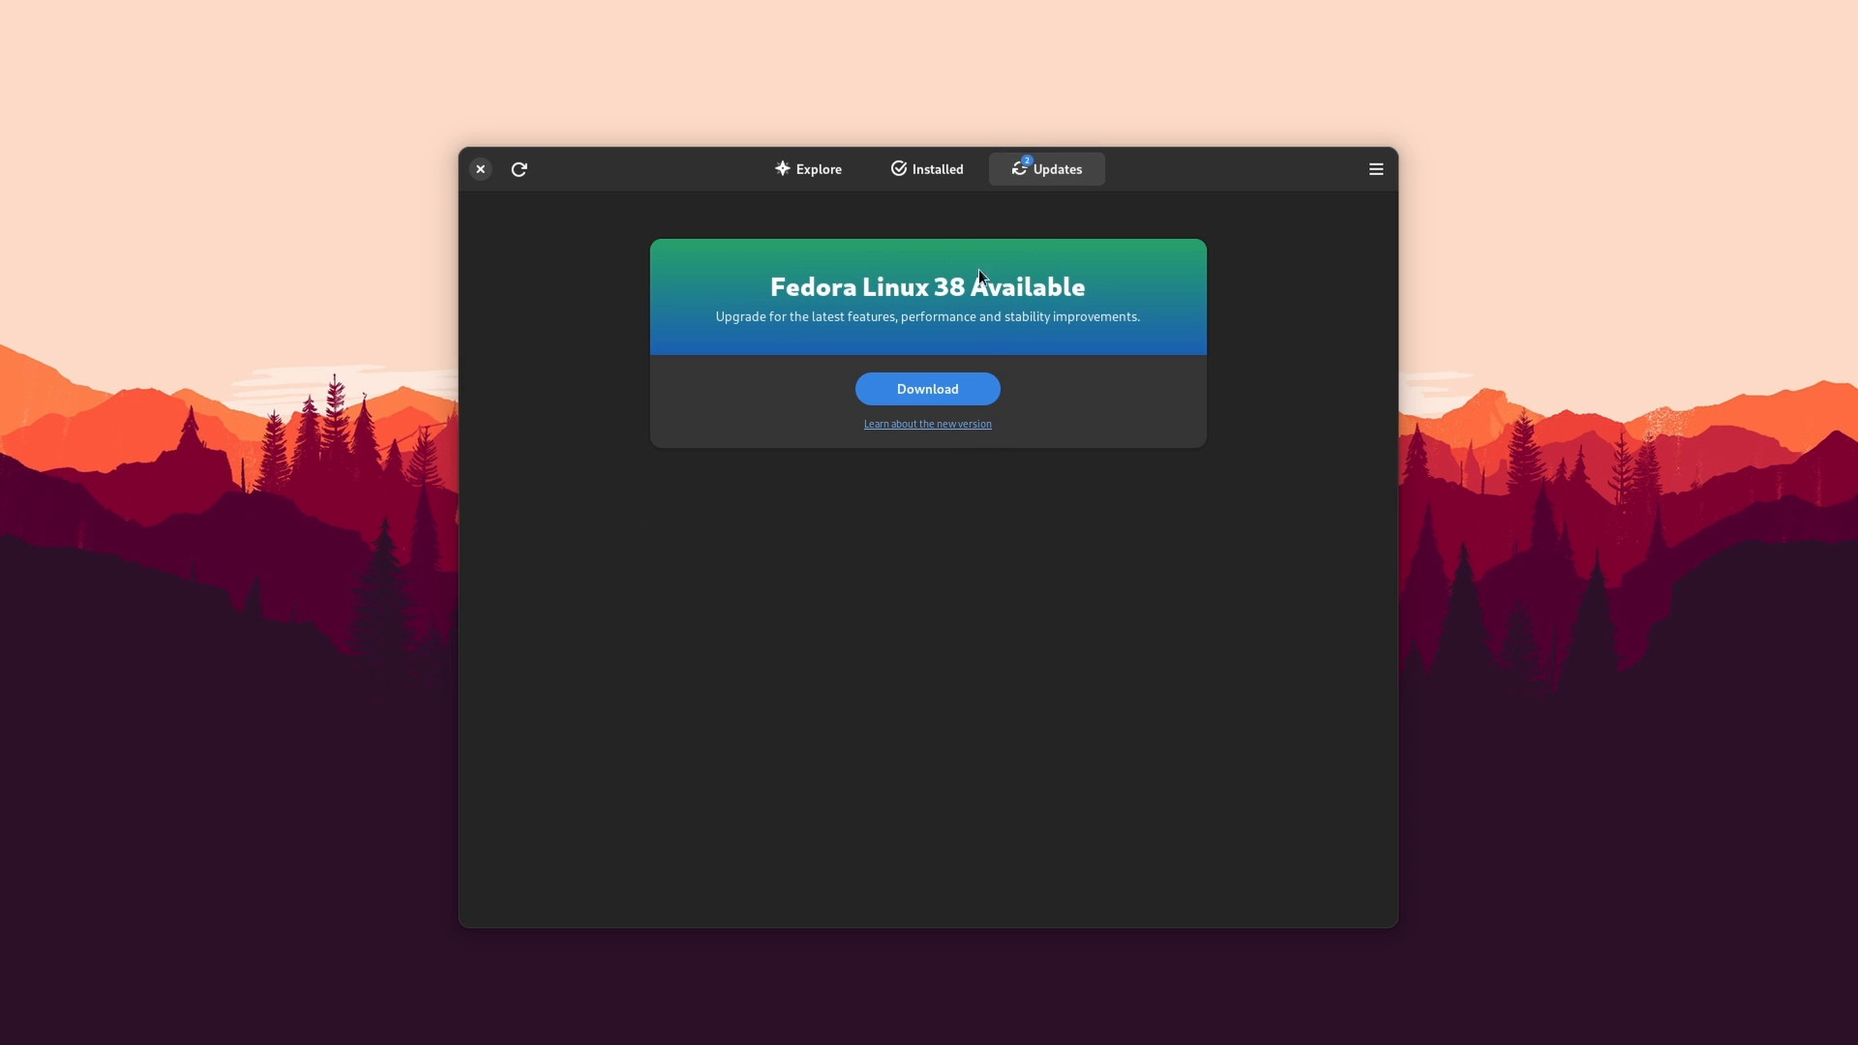
Refresh GNOME Software's Updates list and run Update All, including Stellarium
{"action": "left_click", "coordinate": [519, 169]}
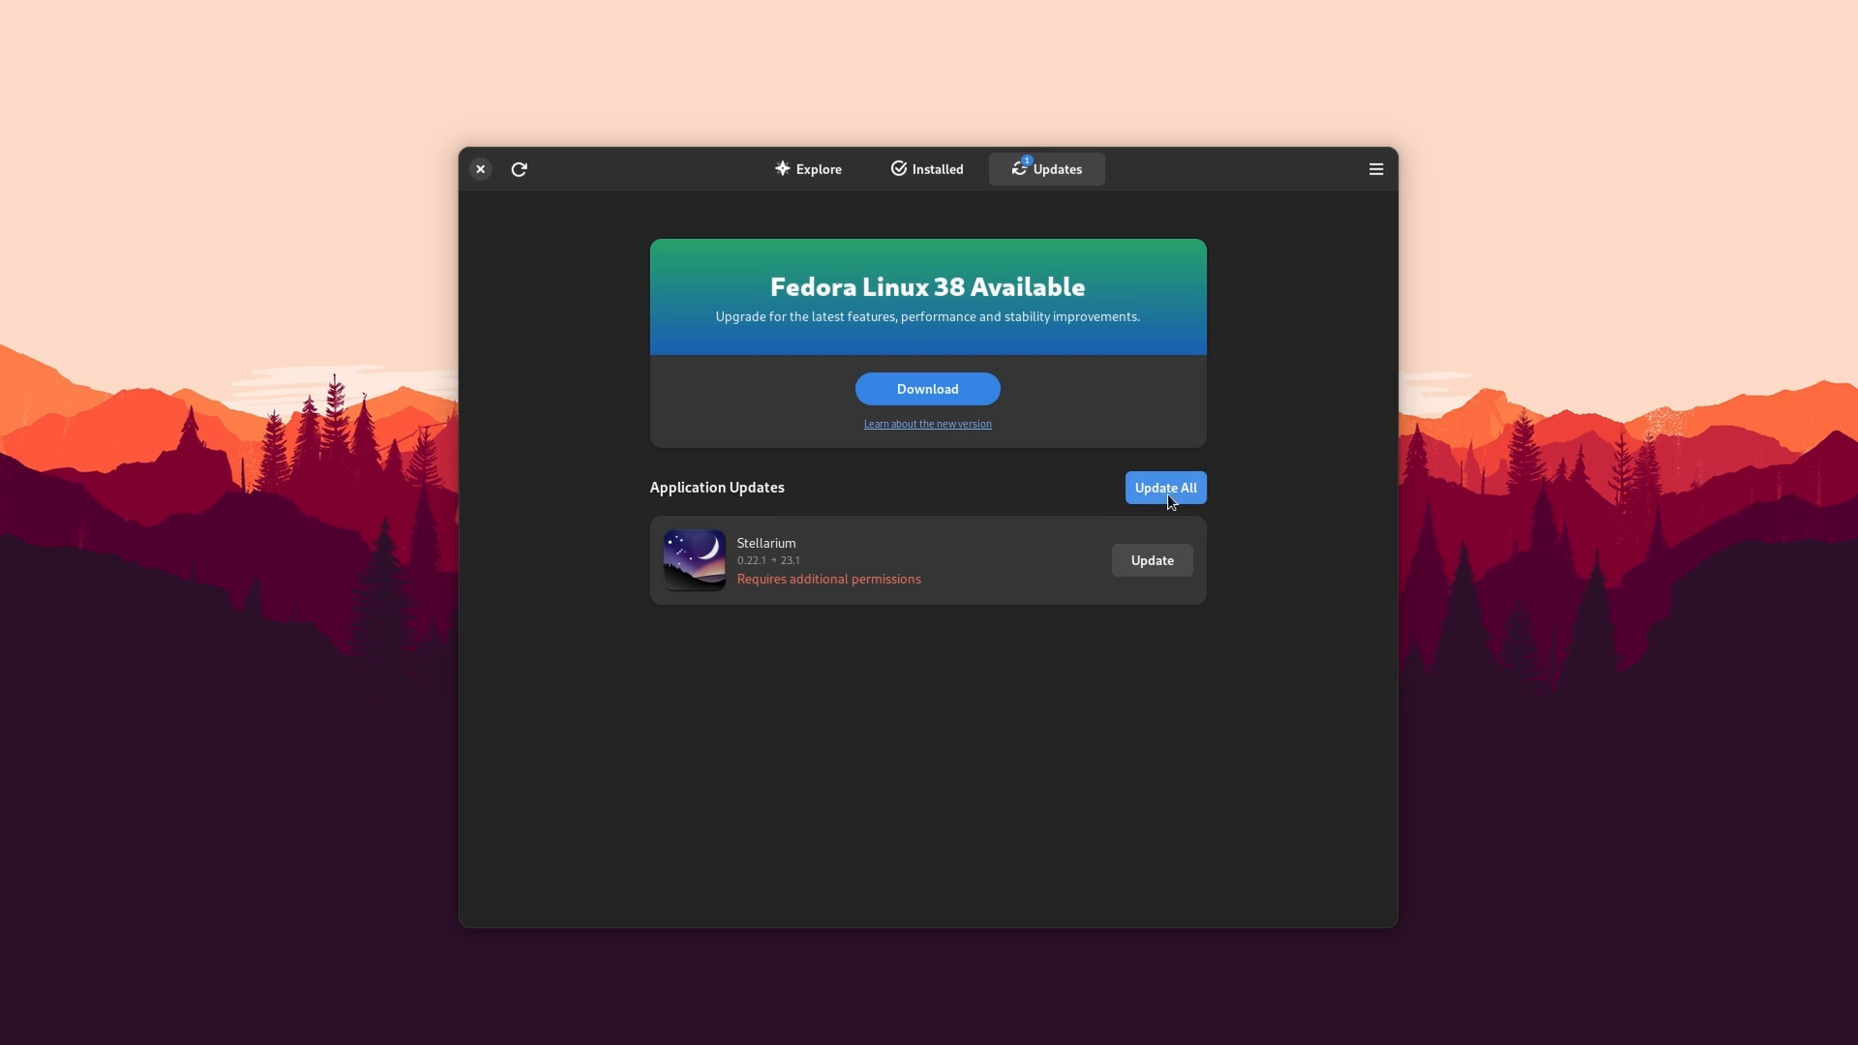
{"action": "left_click", "coordinate": [1151, 560]}
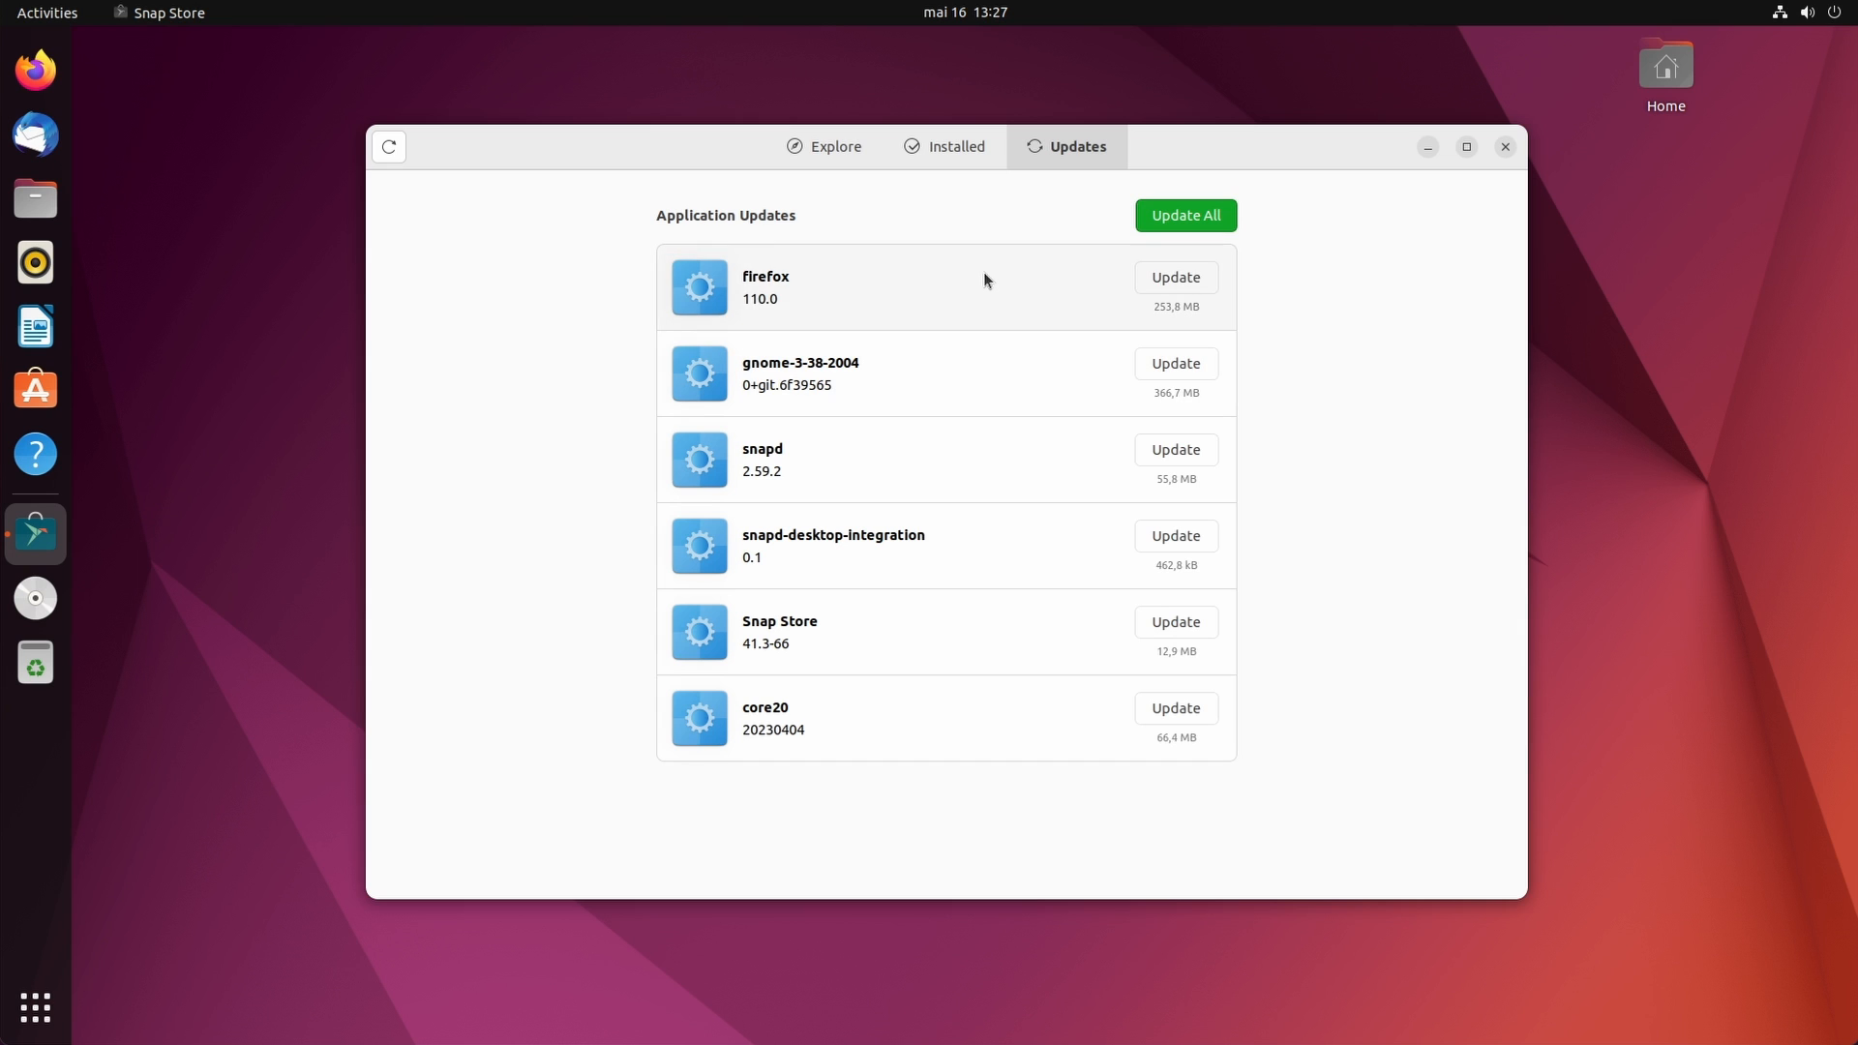
Close the Snap Store window, leaving the six snap updates unapplied
{"action": "left_click", "coordinate": [1511, 146]}
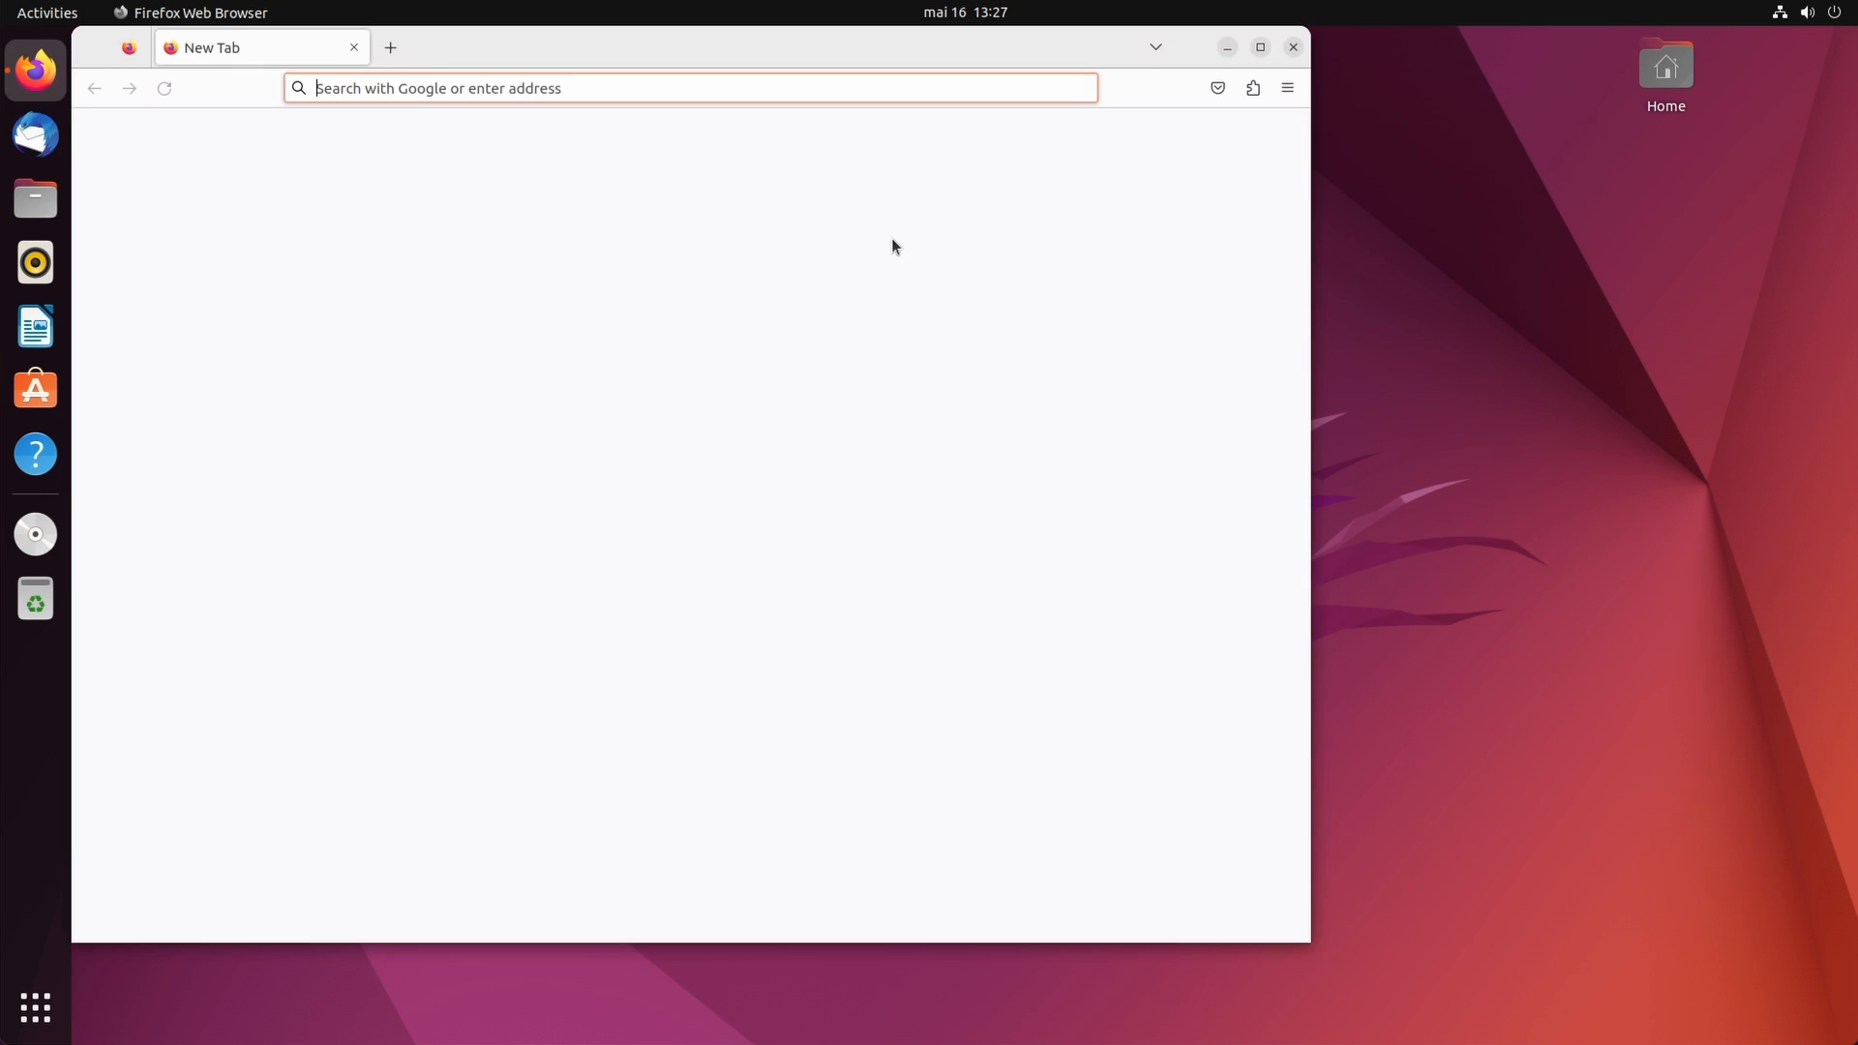
{"action": "type", "text": "BIG"}
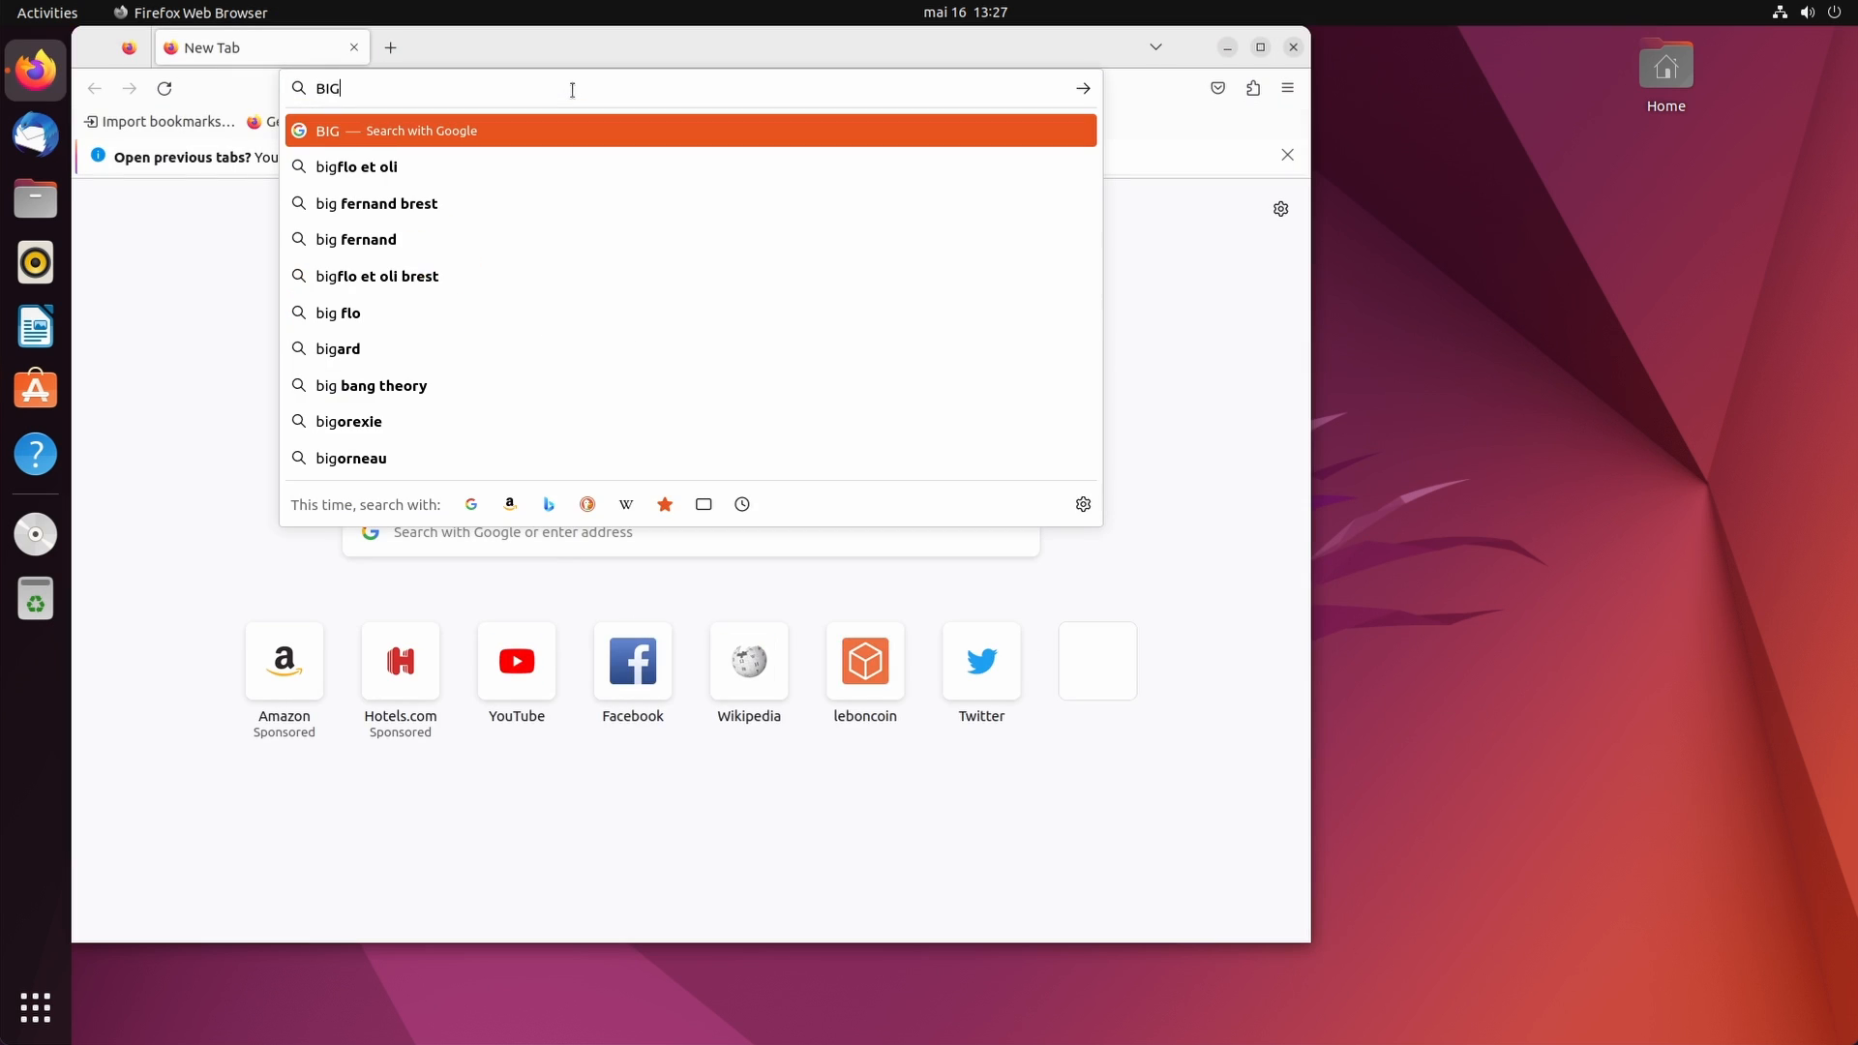
{"action": "type", "text": " UBUNUTU"}
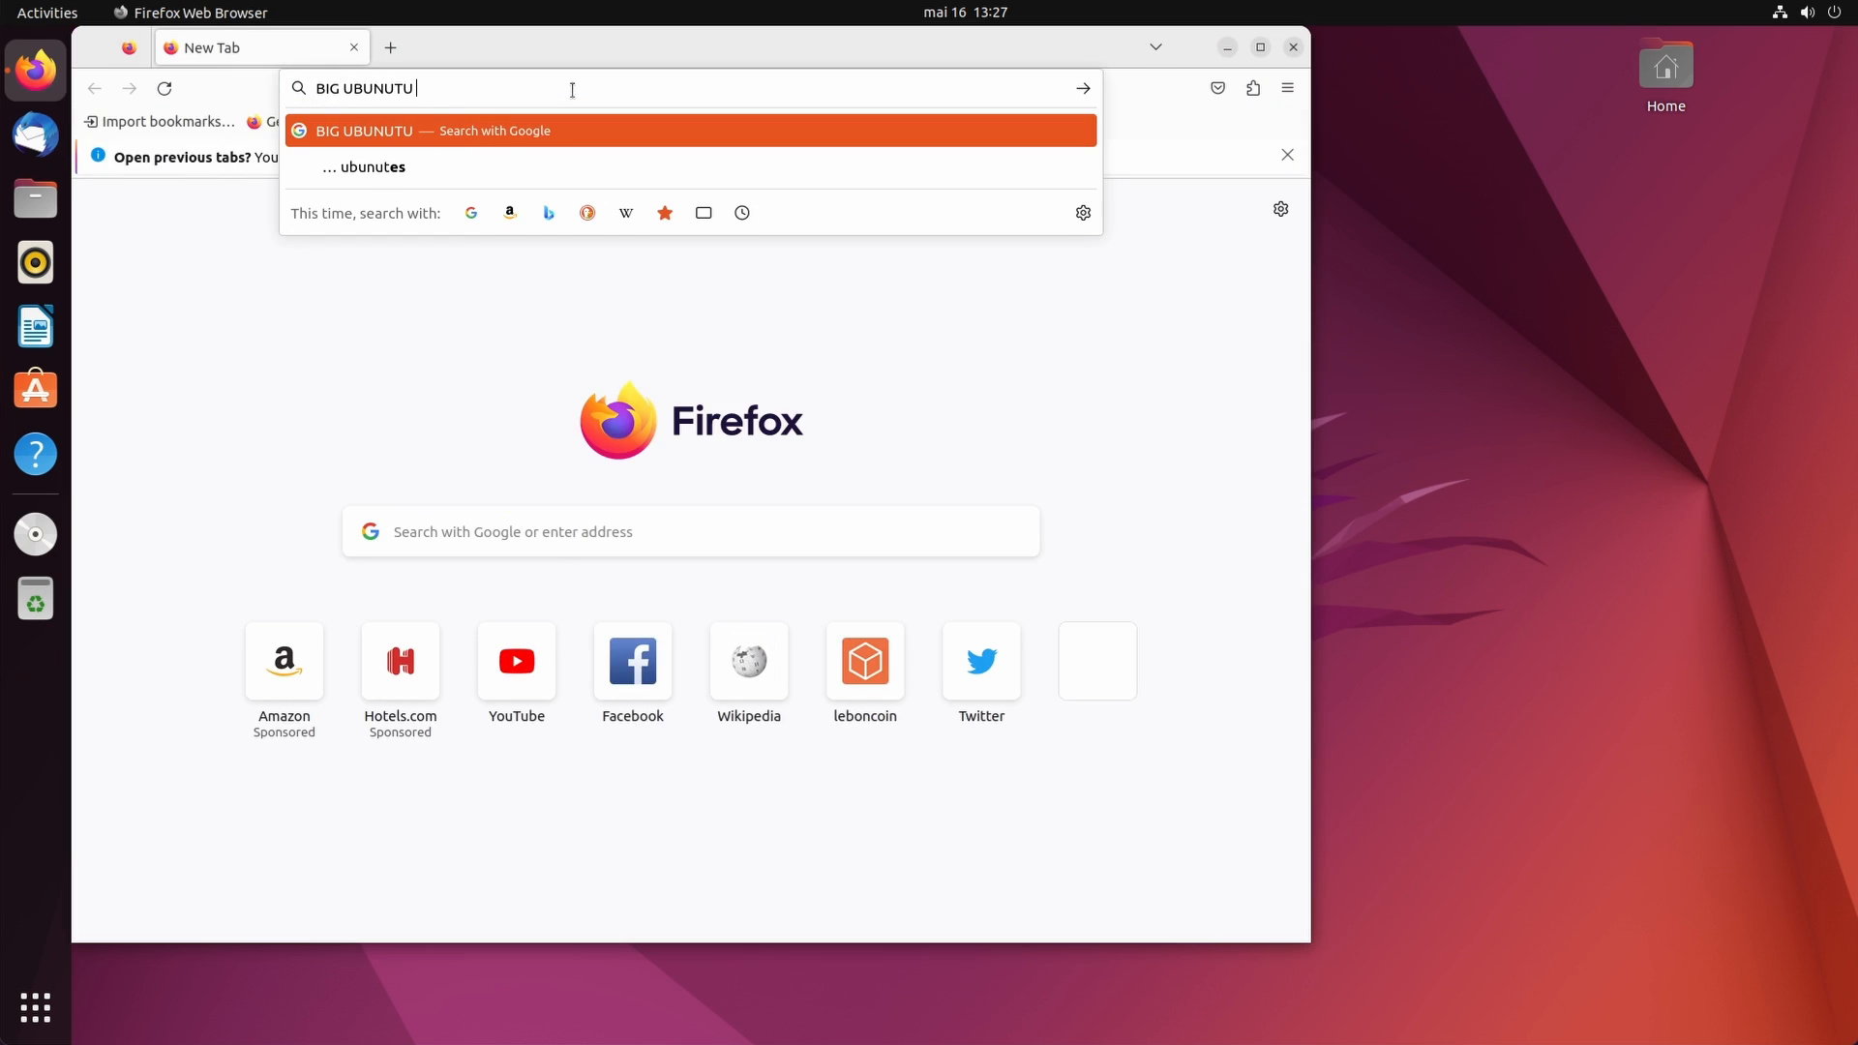
{"action": "type", "text": "S"}
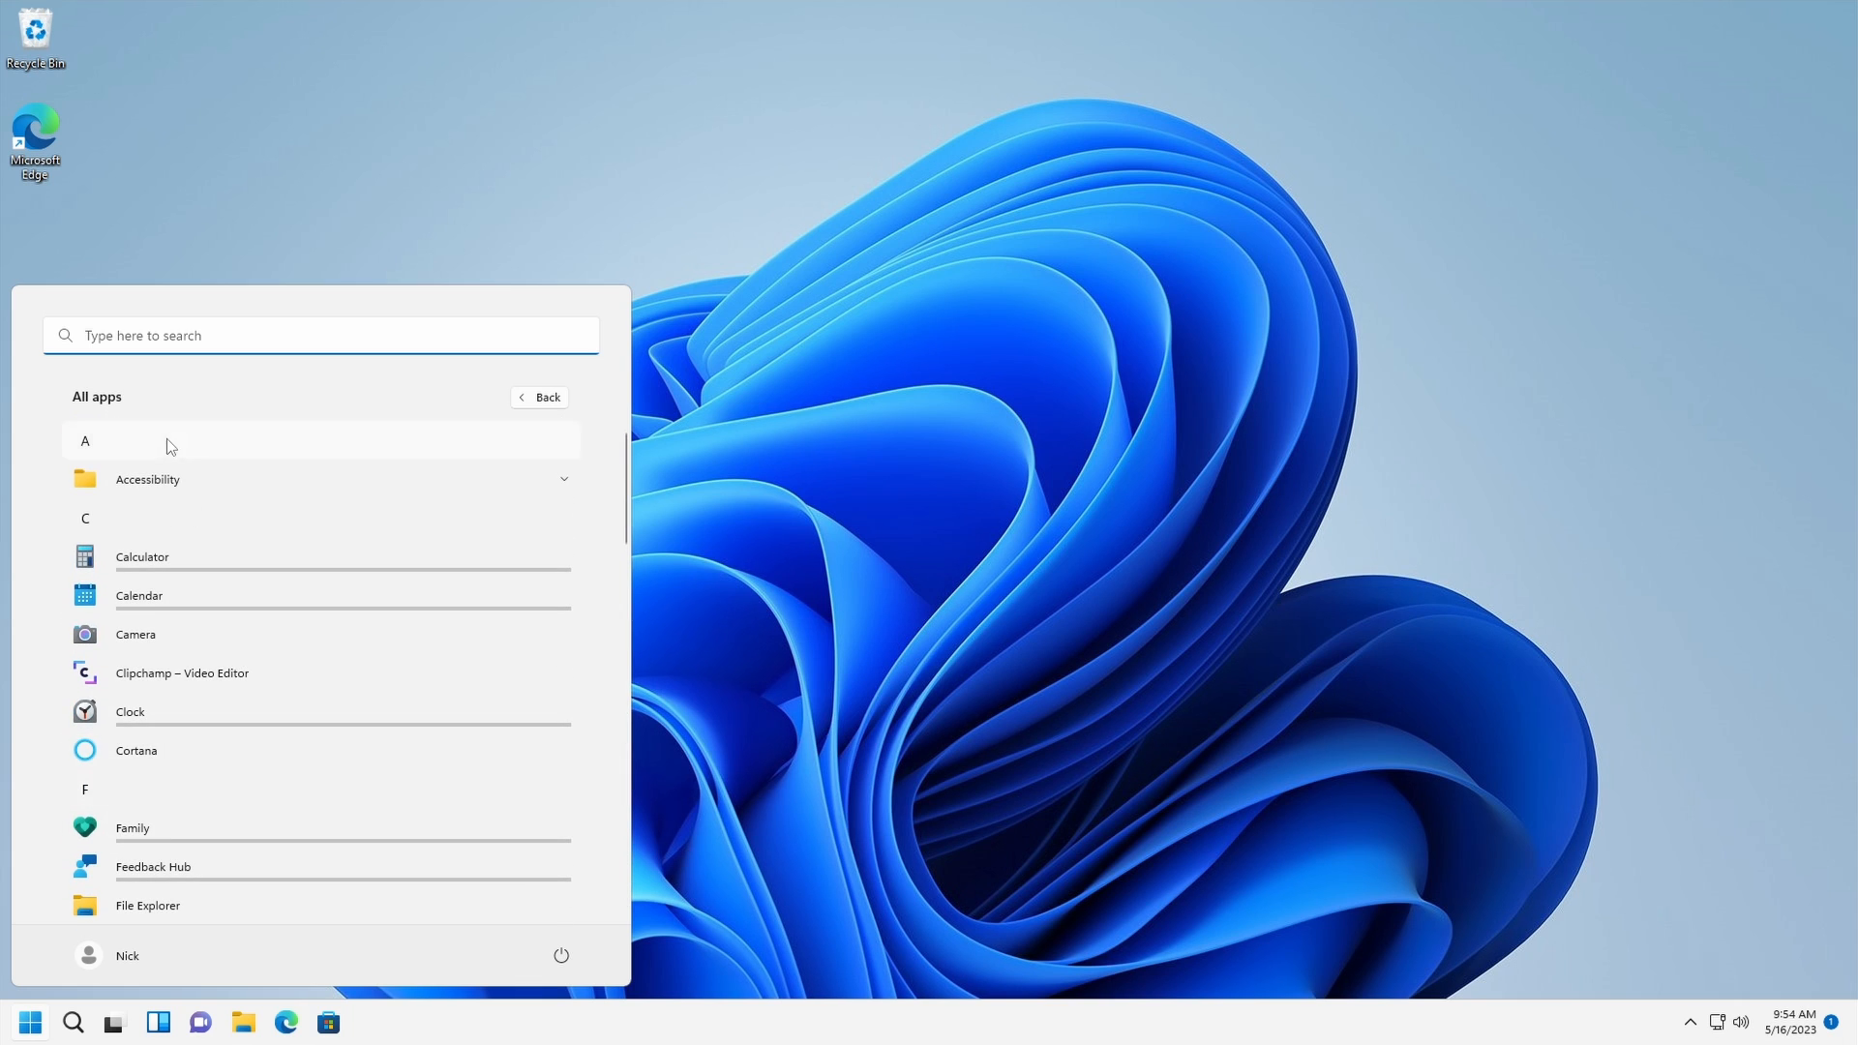
Expand the Accessibility app group, then launch Budgie's Hotcorners settings and move its window centre-right
{"action": "left_click", "coordinate": [150, 481]}
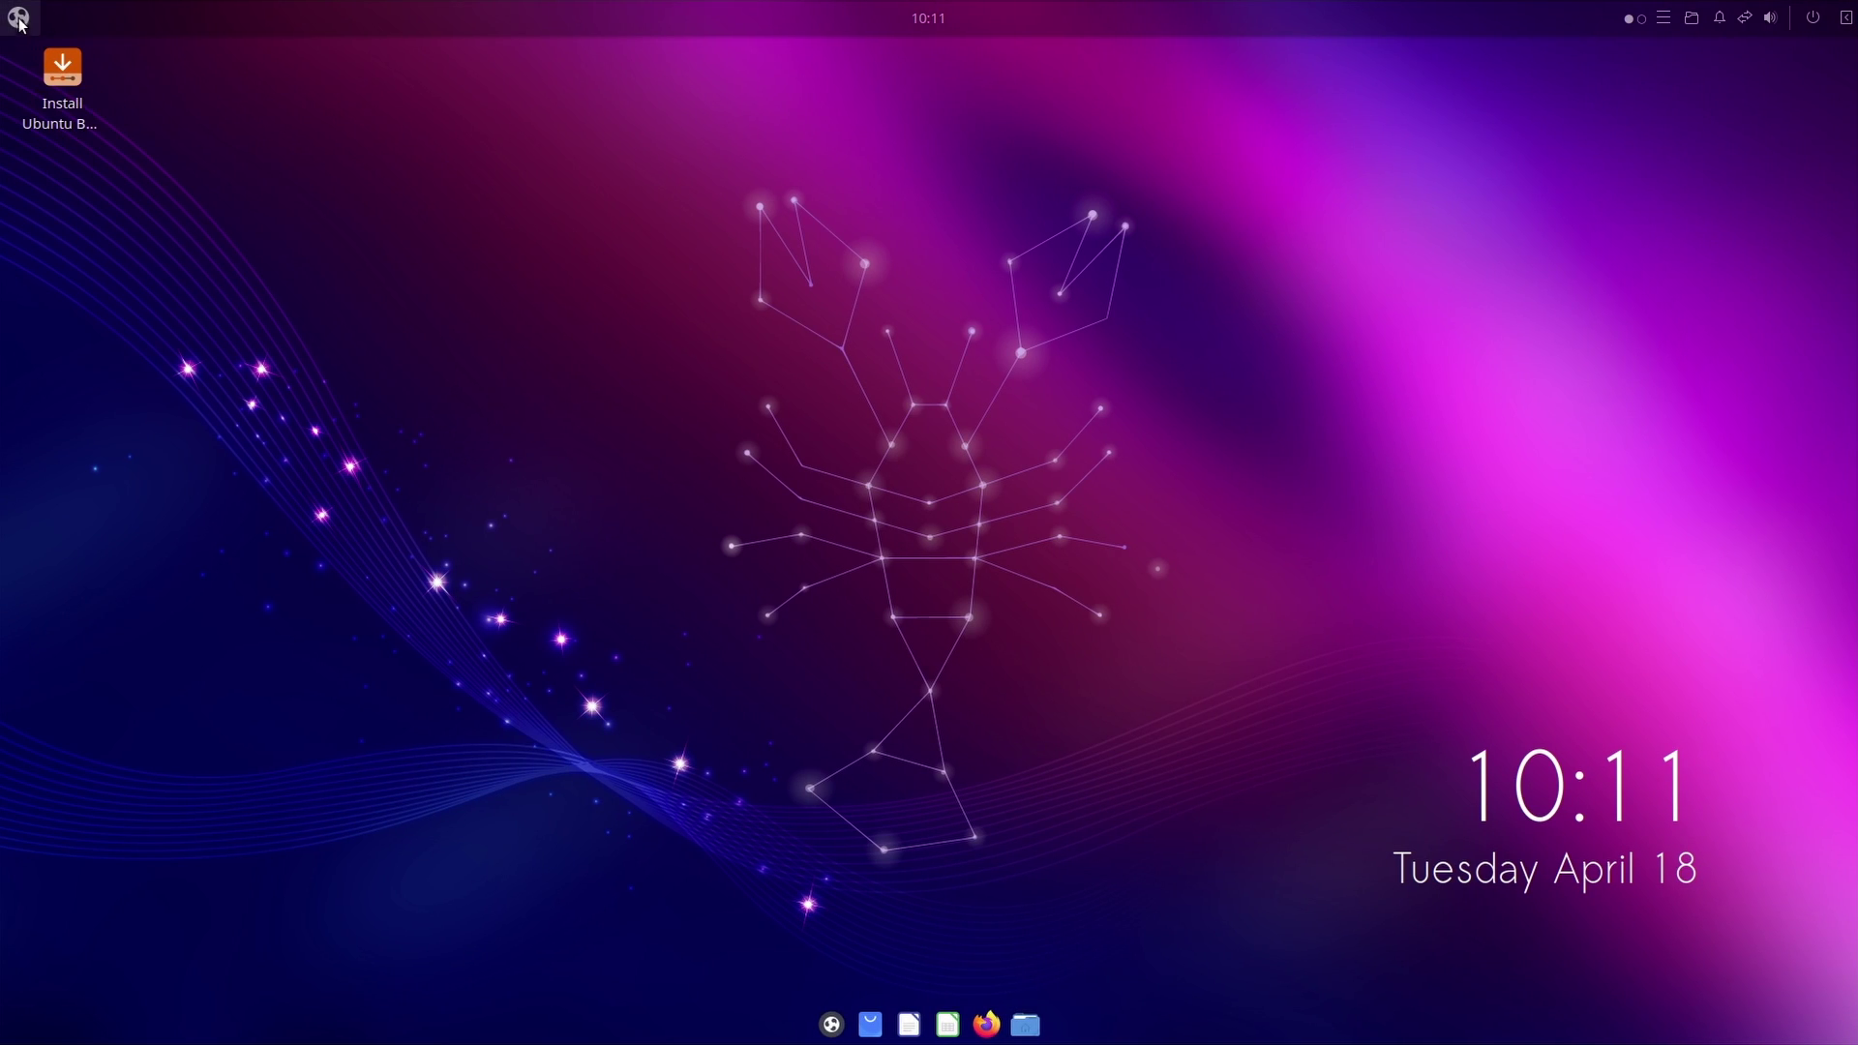
{"action": "left_click", "coordinate": [17, 19]}
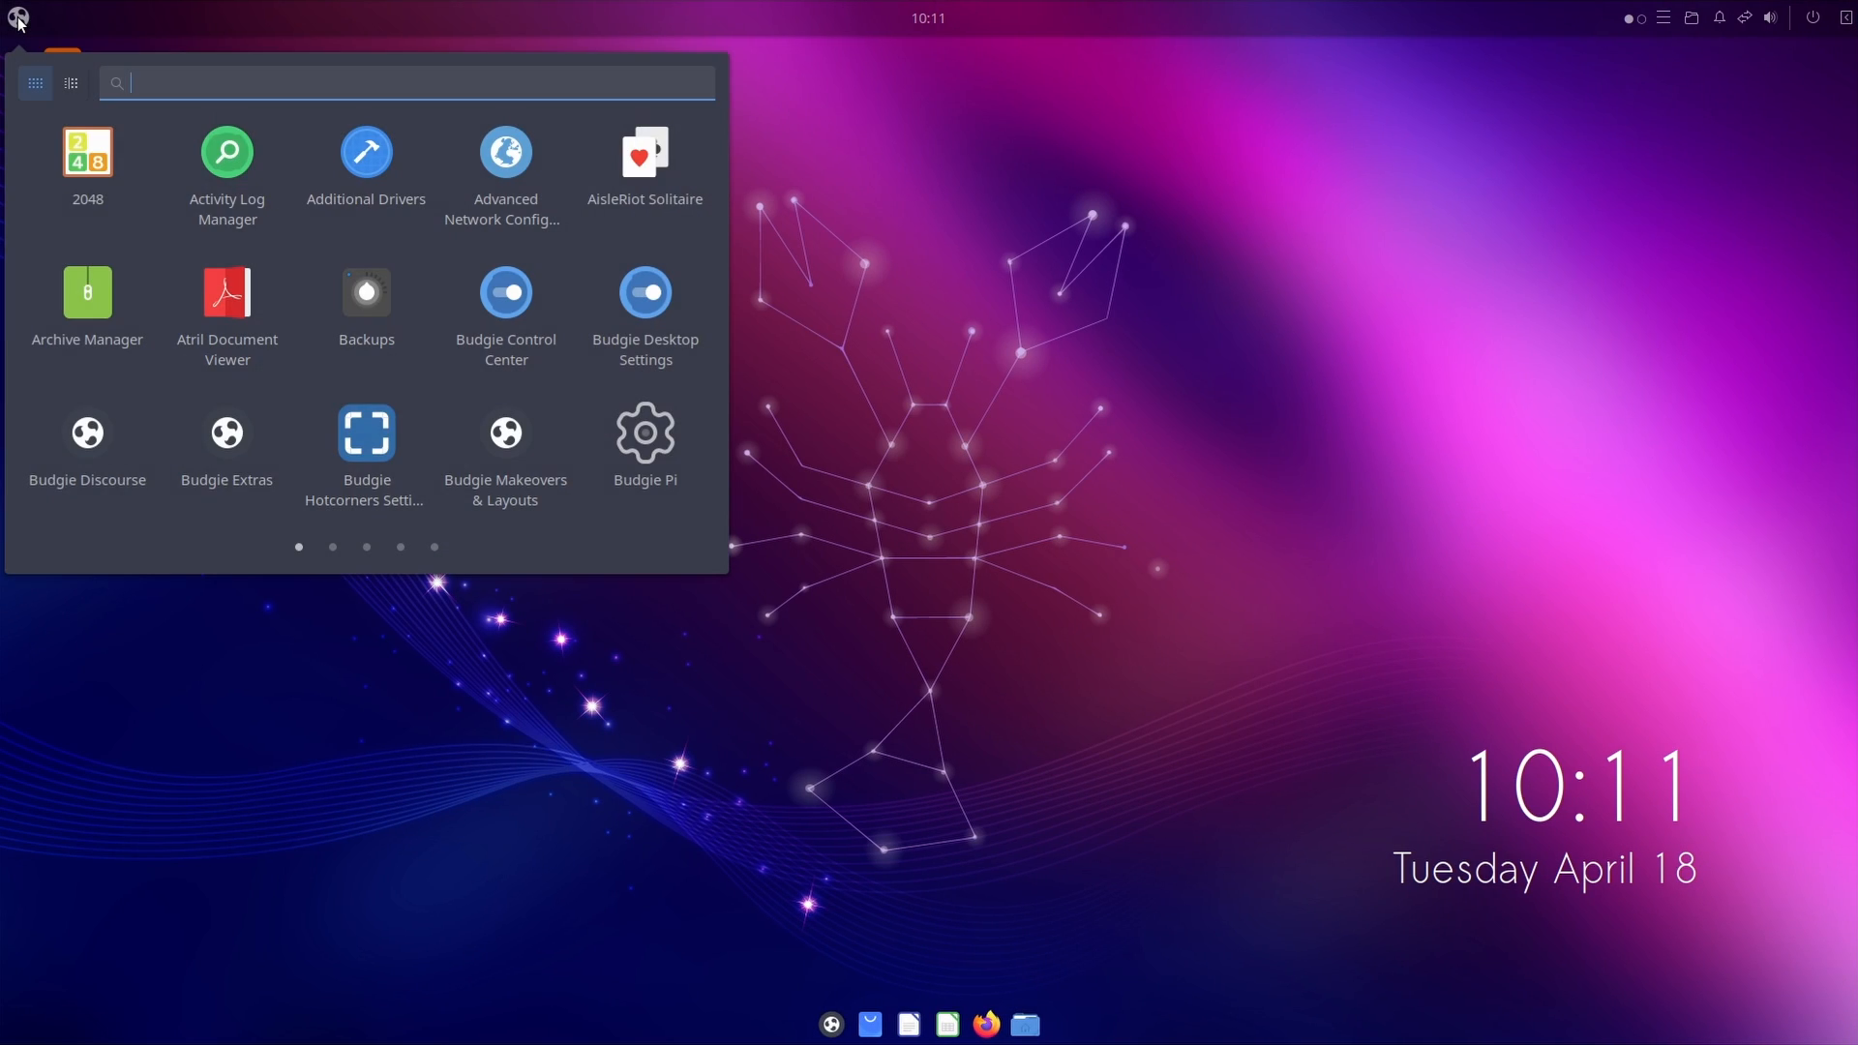
{"action": "type", "text": "hotcorners"}
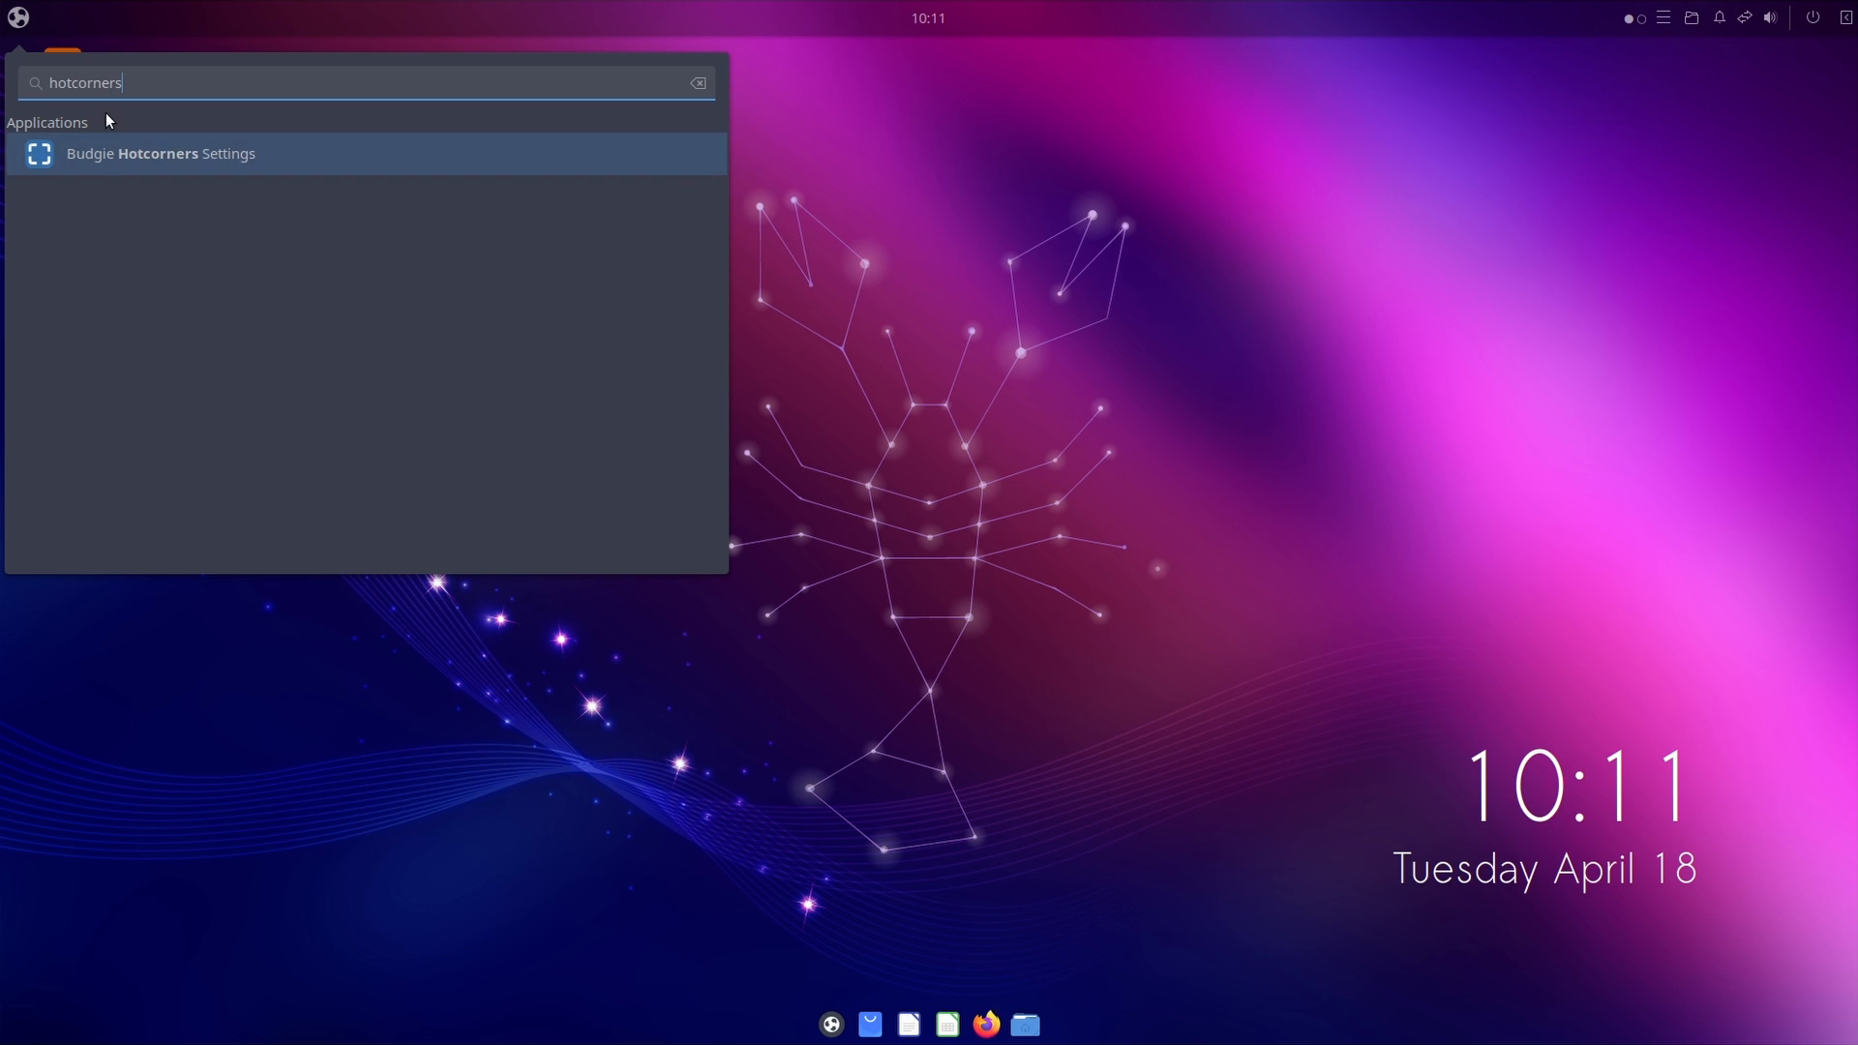
{"action": "key", "text": "Return"}
{"action": "left_click_drag", "start_coordinate": [417, 193], "coordinate": [1219, 194]}
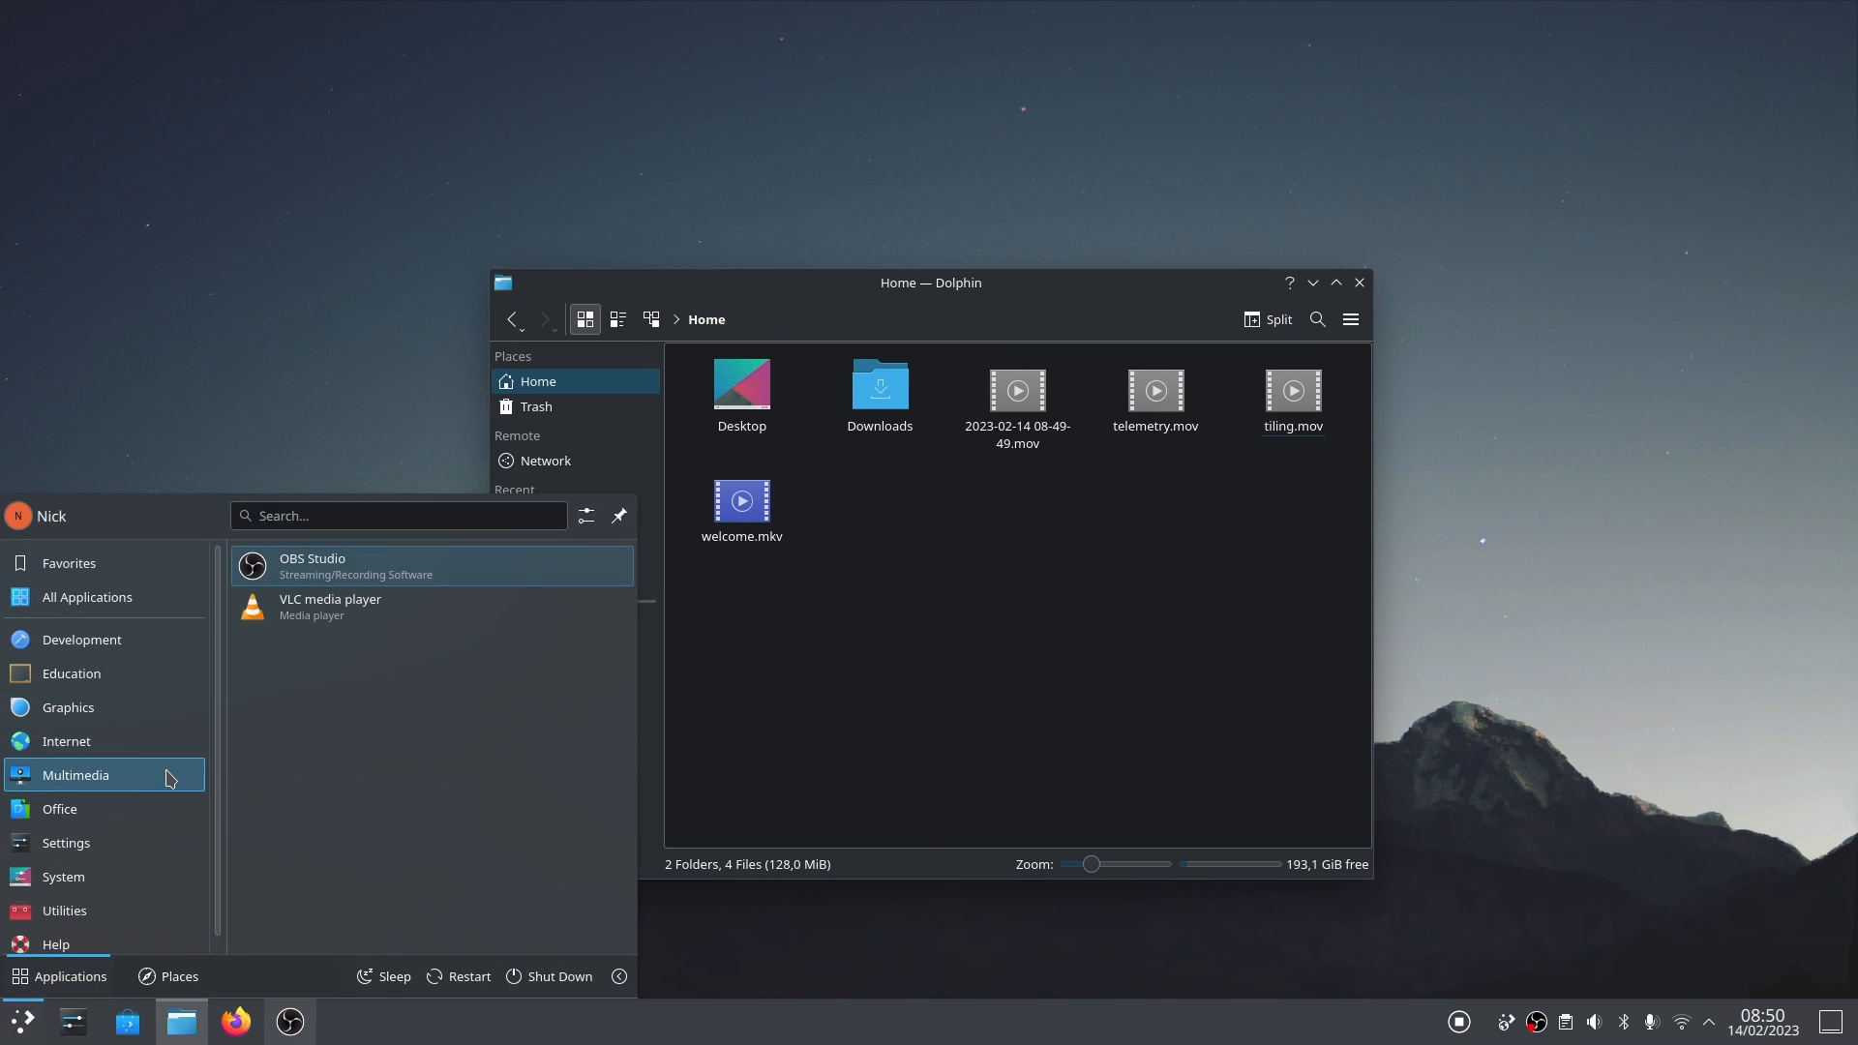
{"action": "scroll", "coordinate": [169, 779], "scroll_direction": "down", "scroll_amount": 1}
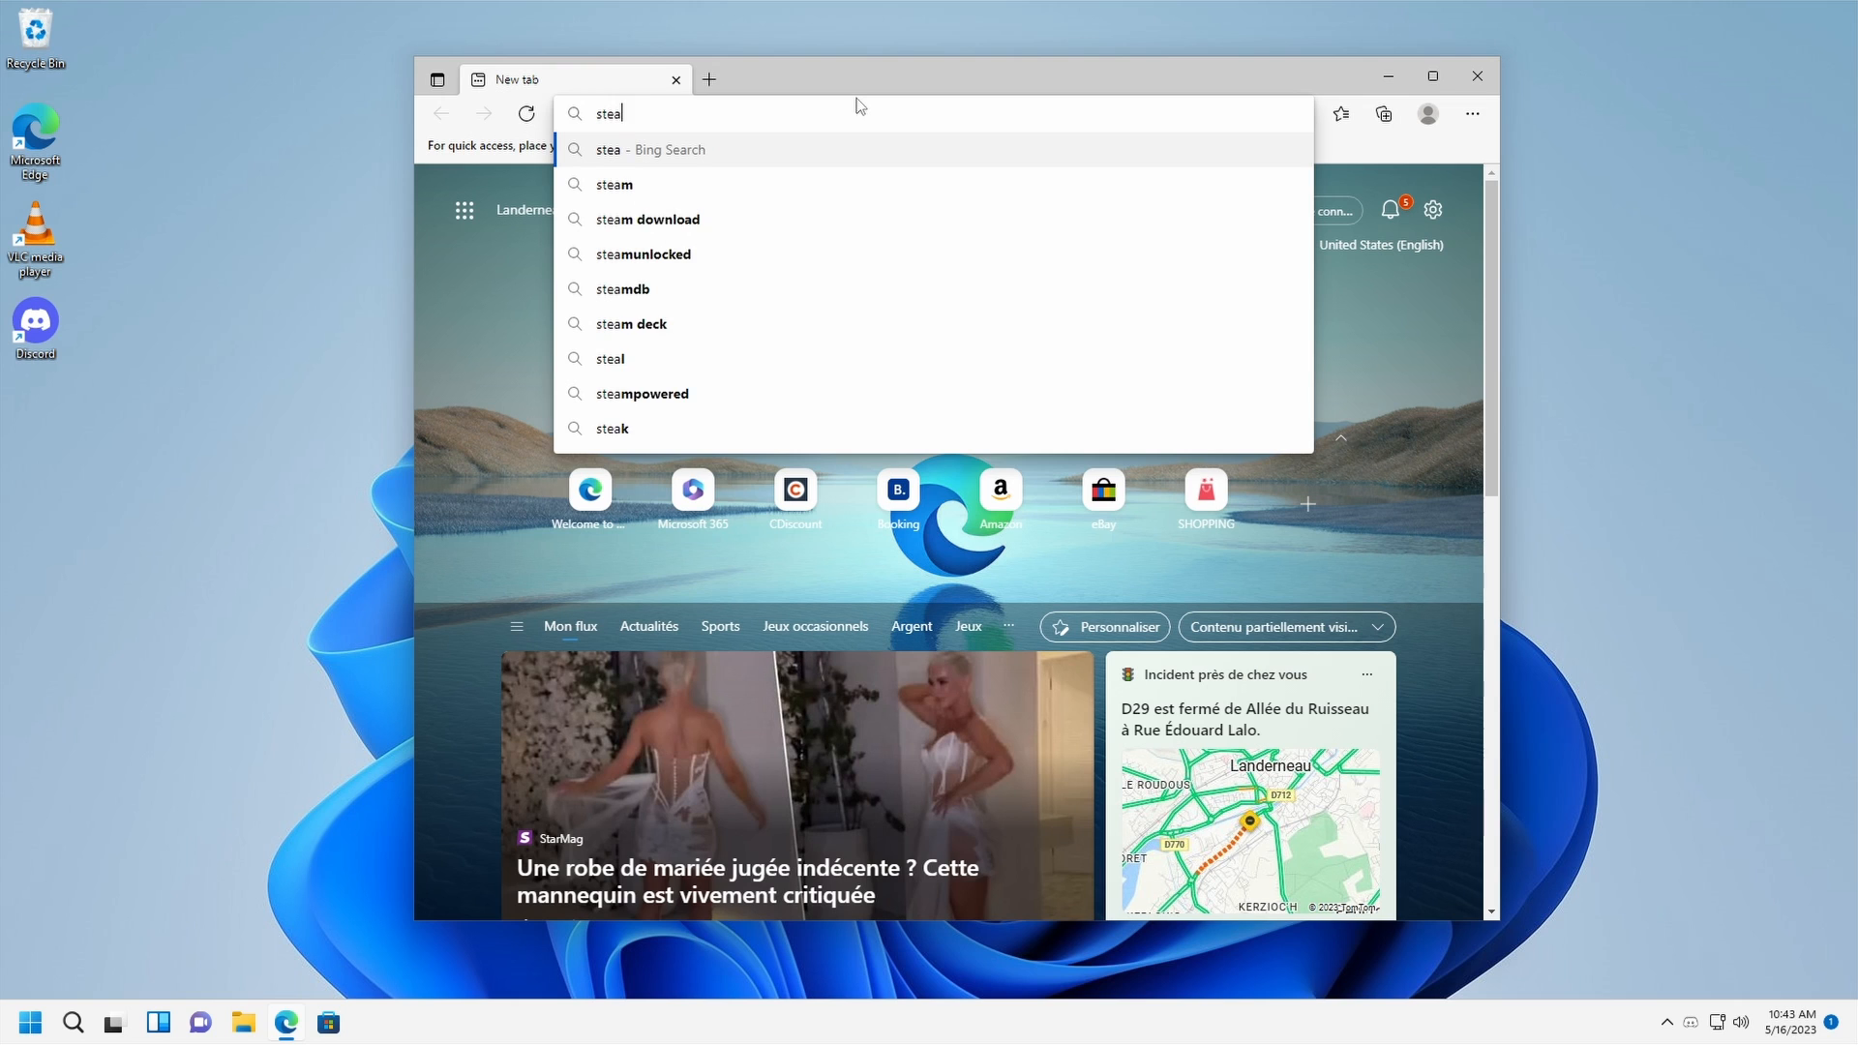
Search for steam, open the Welcome to Steam site and download SteamSetup.exe from its install page
{"action": "key", "text": "Return"}
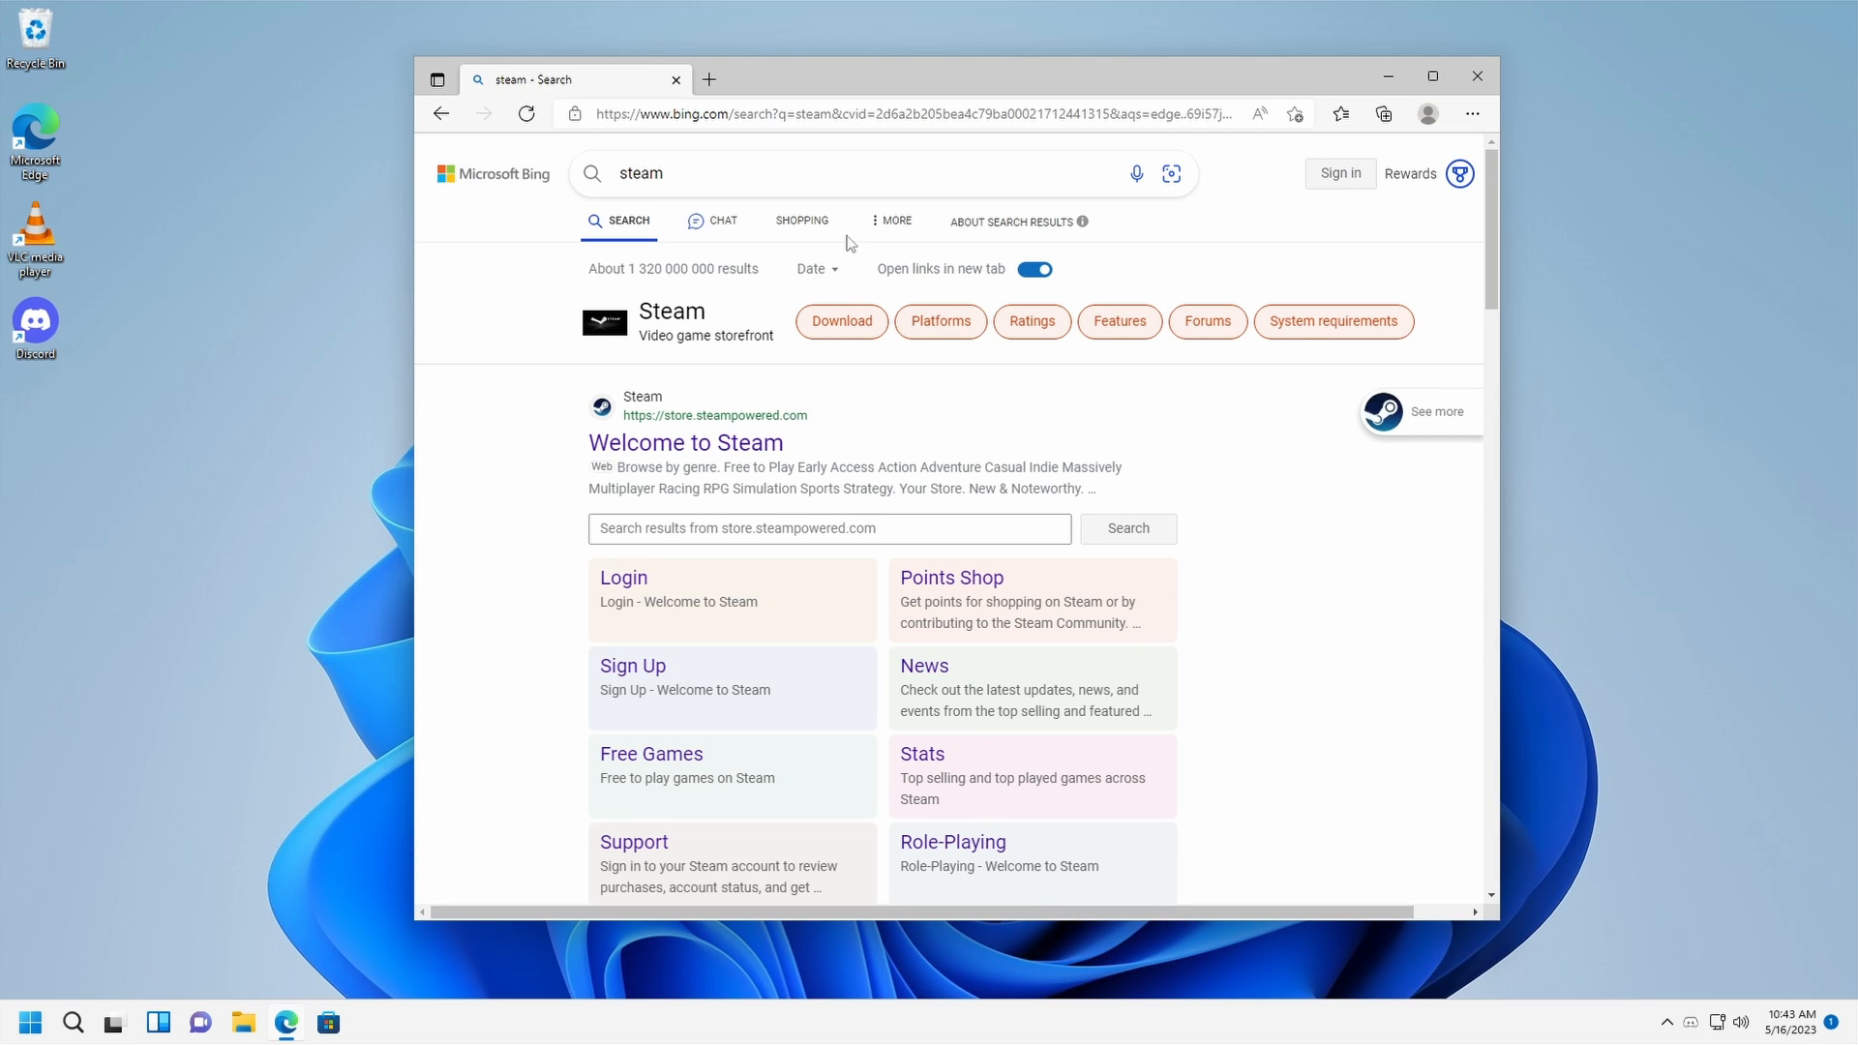
{"action": "left_click", "coordinate": [744, 447]}
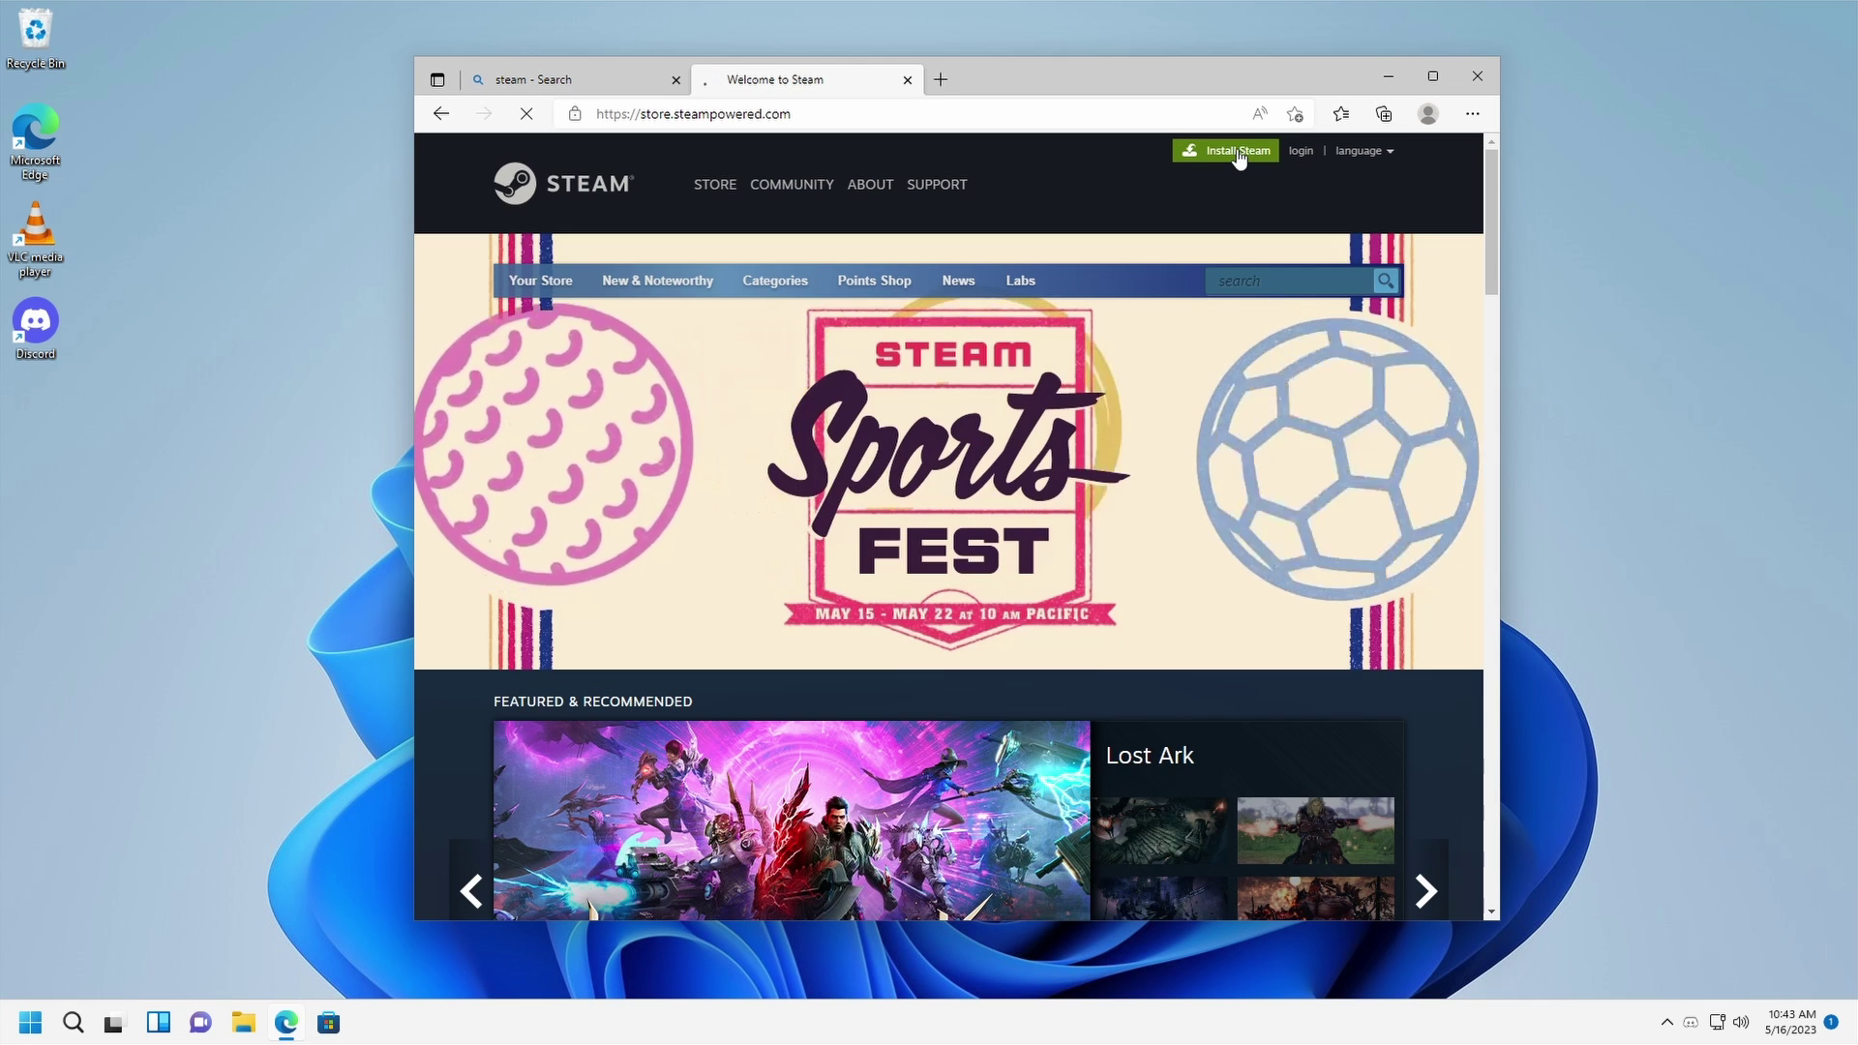
{"action": "left_click", "coordinate": [1239, 151]}
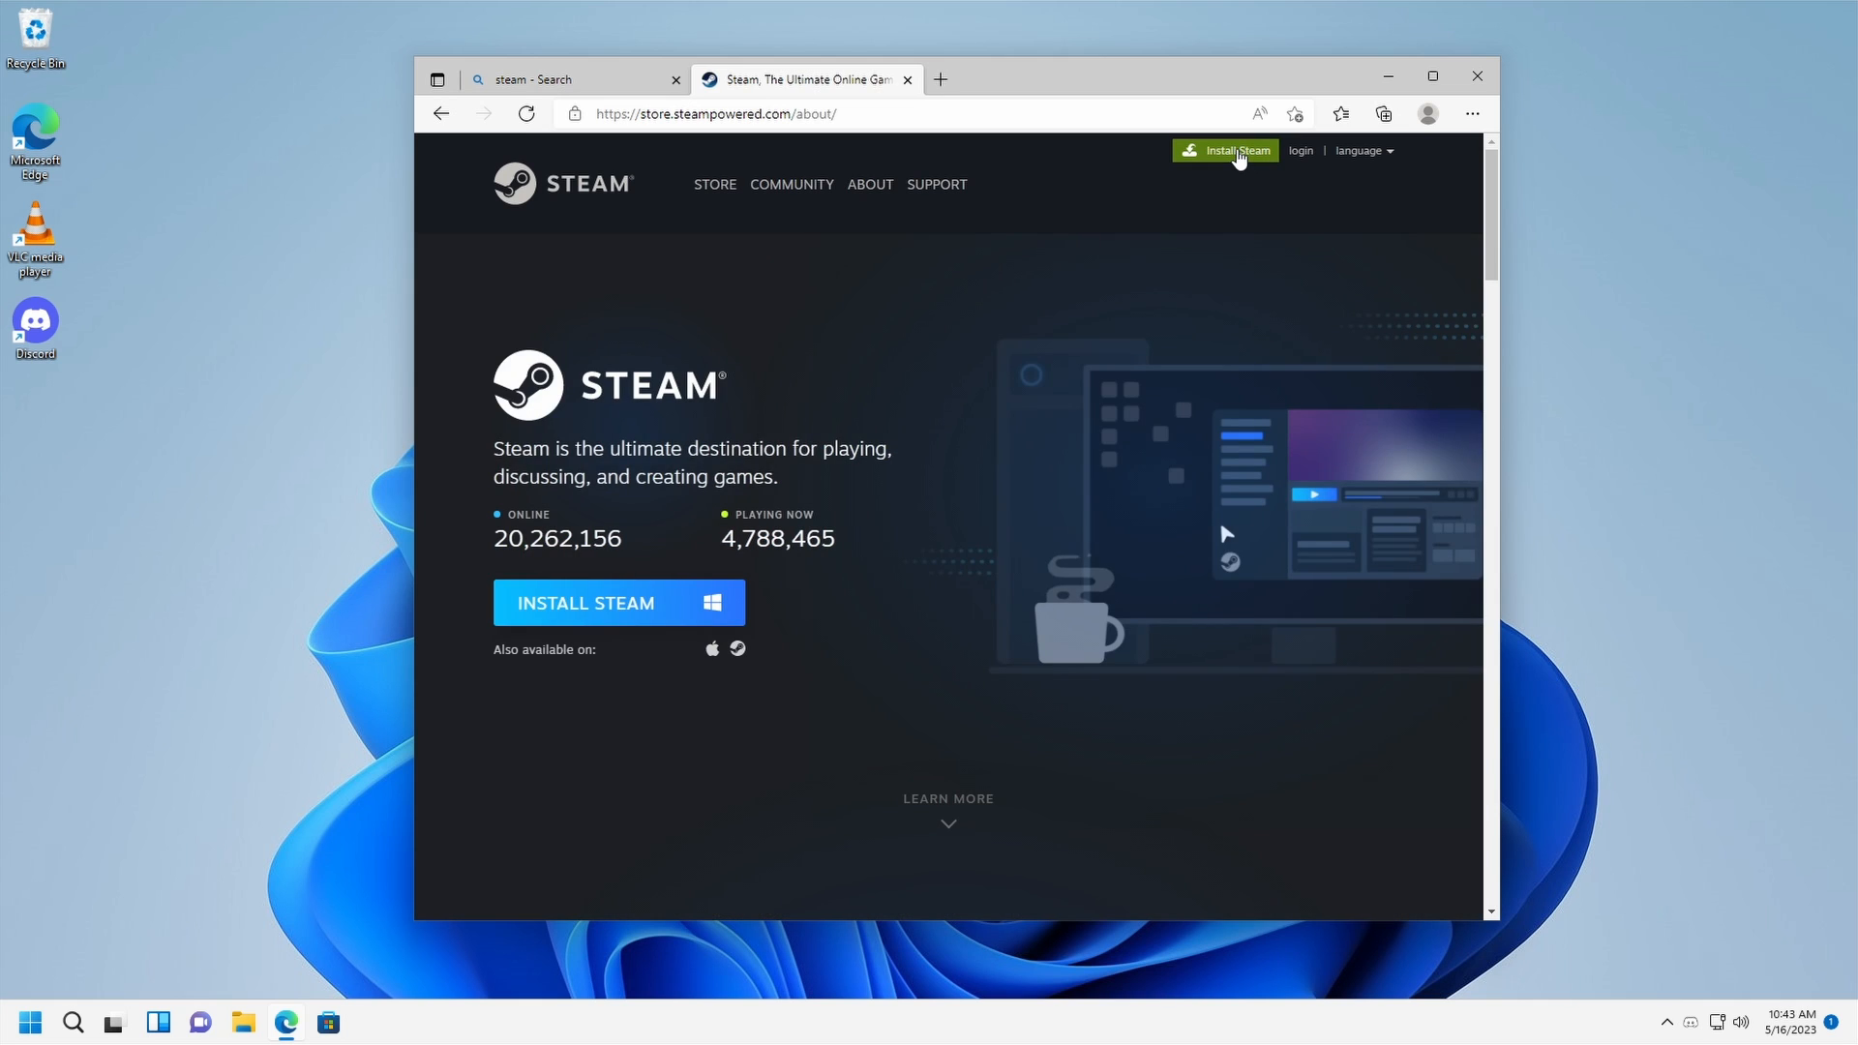
{"action": "left_click", "coordinate": [624, 603]}
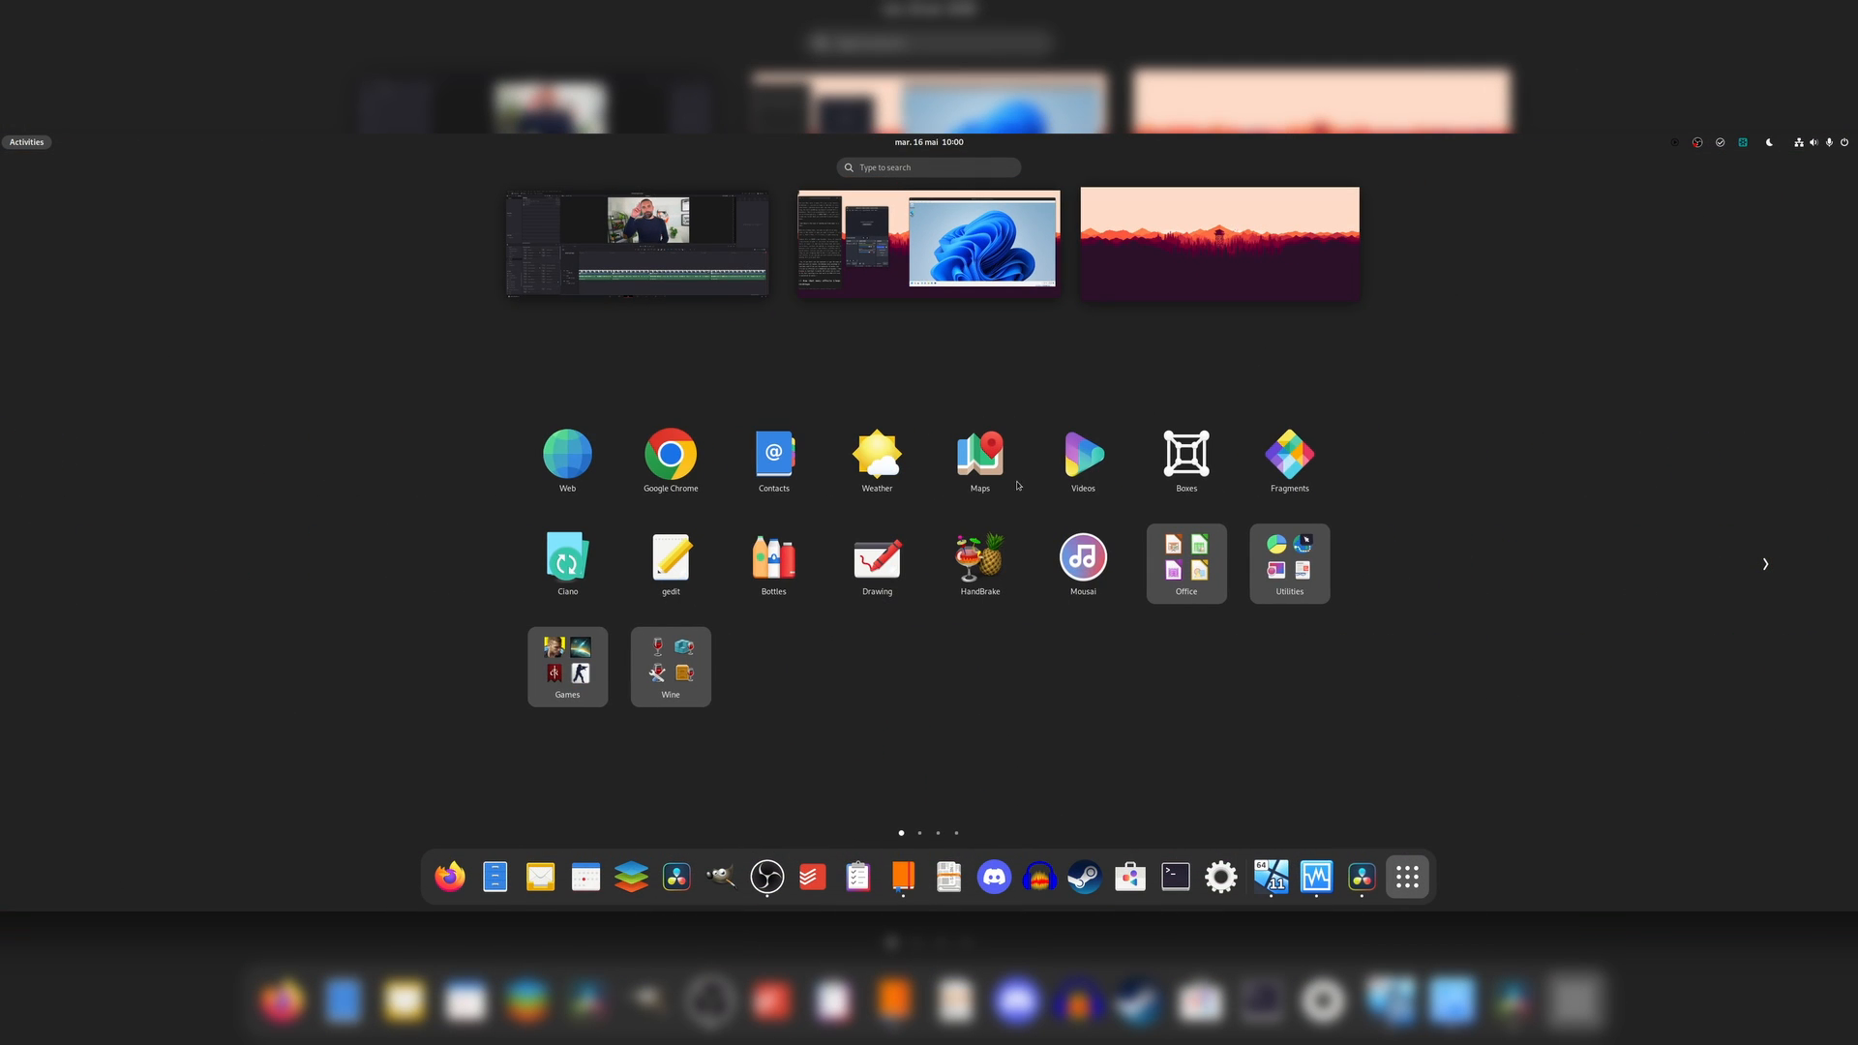
Peek into the Office folder of LibreOffice apps, then drag HandBrake toward the next grid page
{"action": "left_click", "coordinate": [1144, 570]}
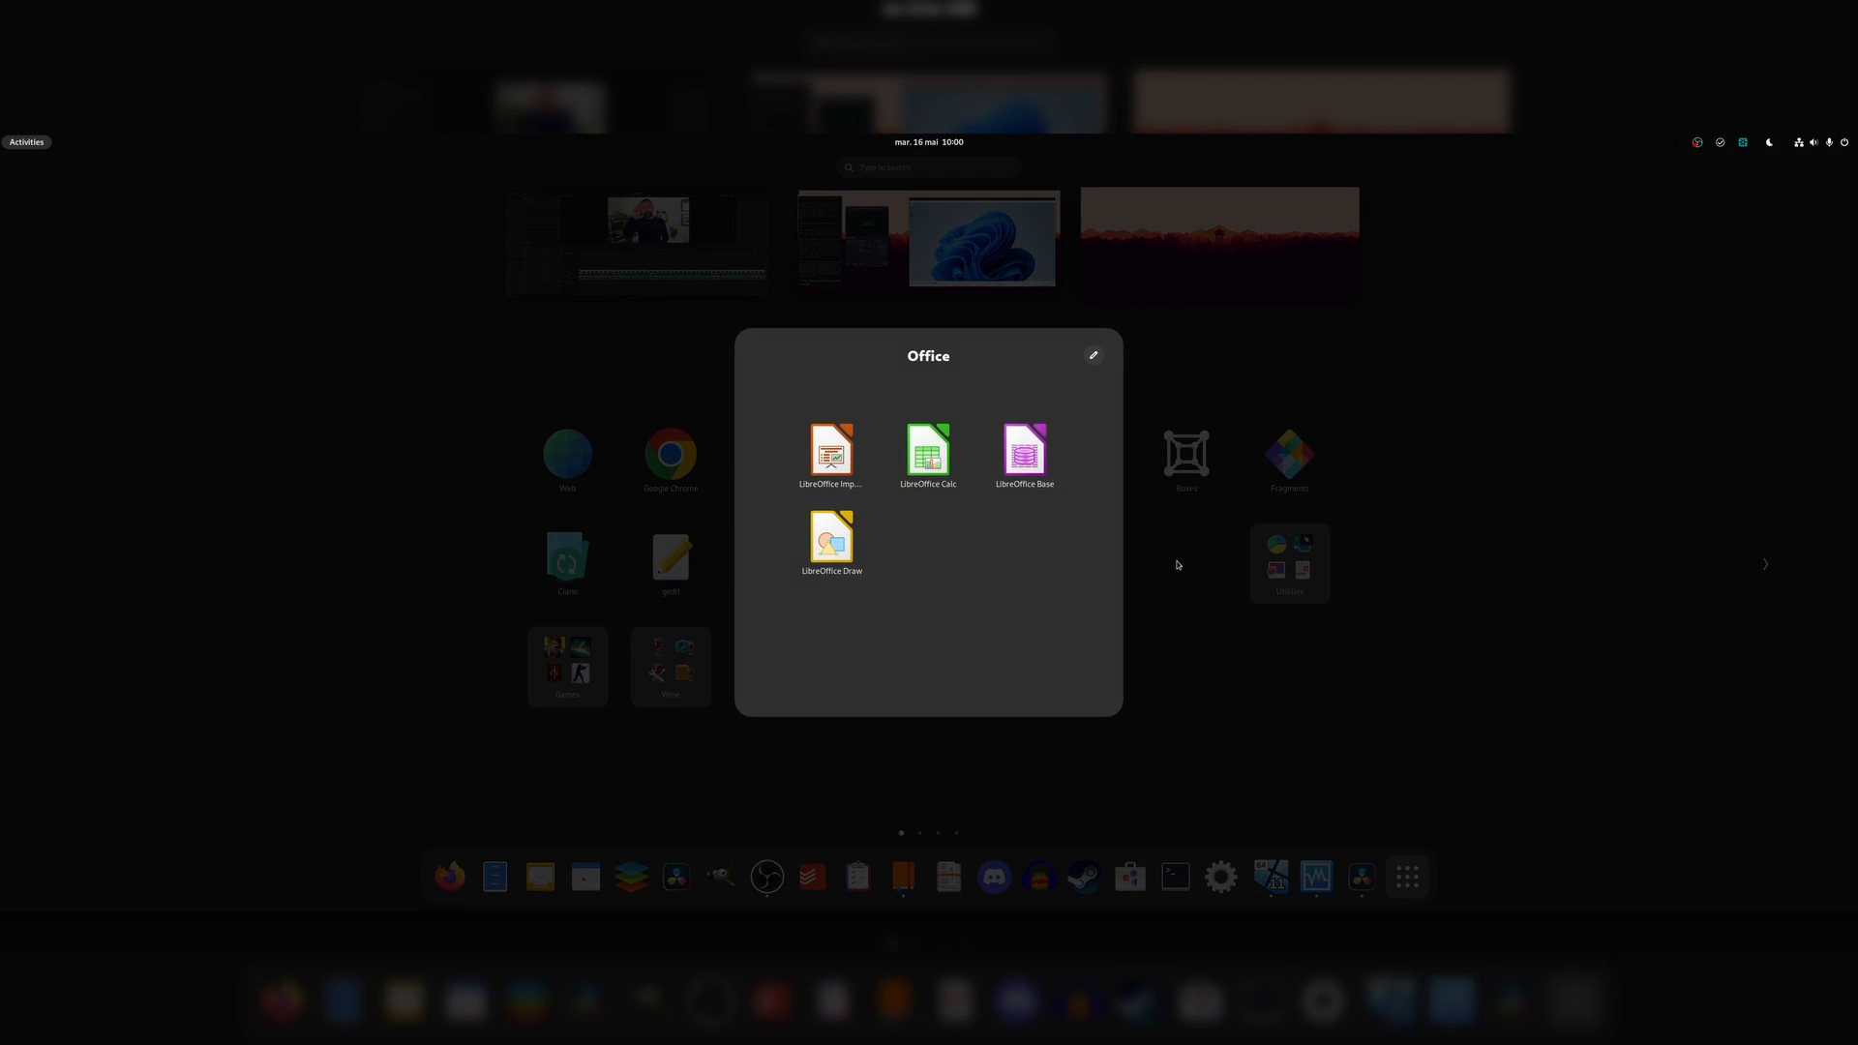
{"action": "key", "text": "Escape"}
{"action": "left_click_drag", "start_coordinate": [979, 560], "coordinate": [829, 566]}
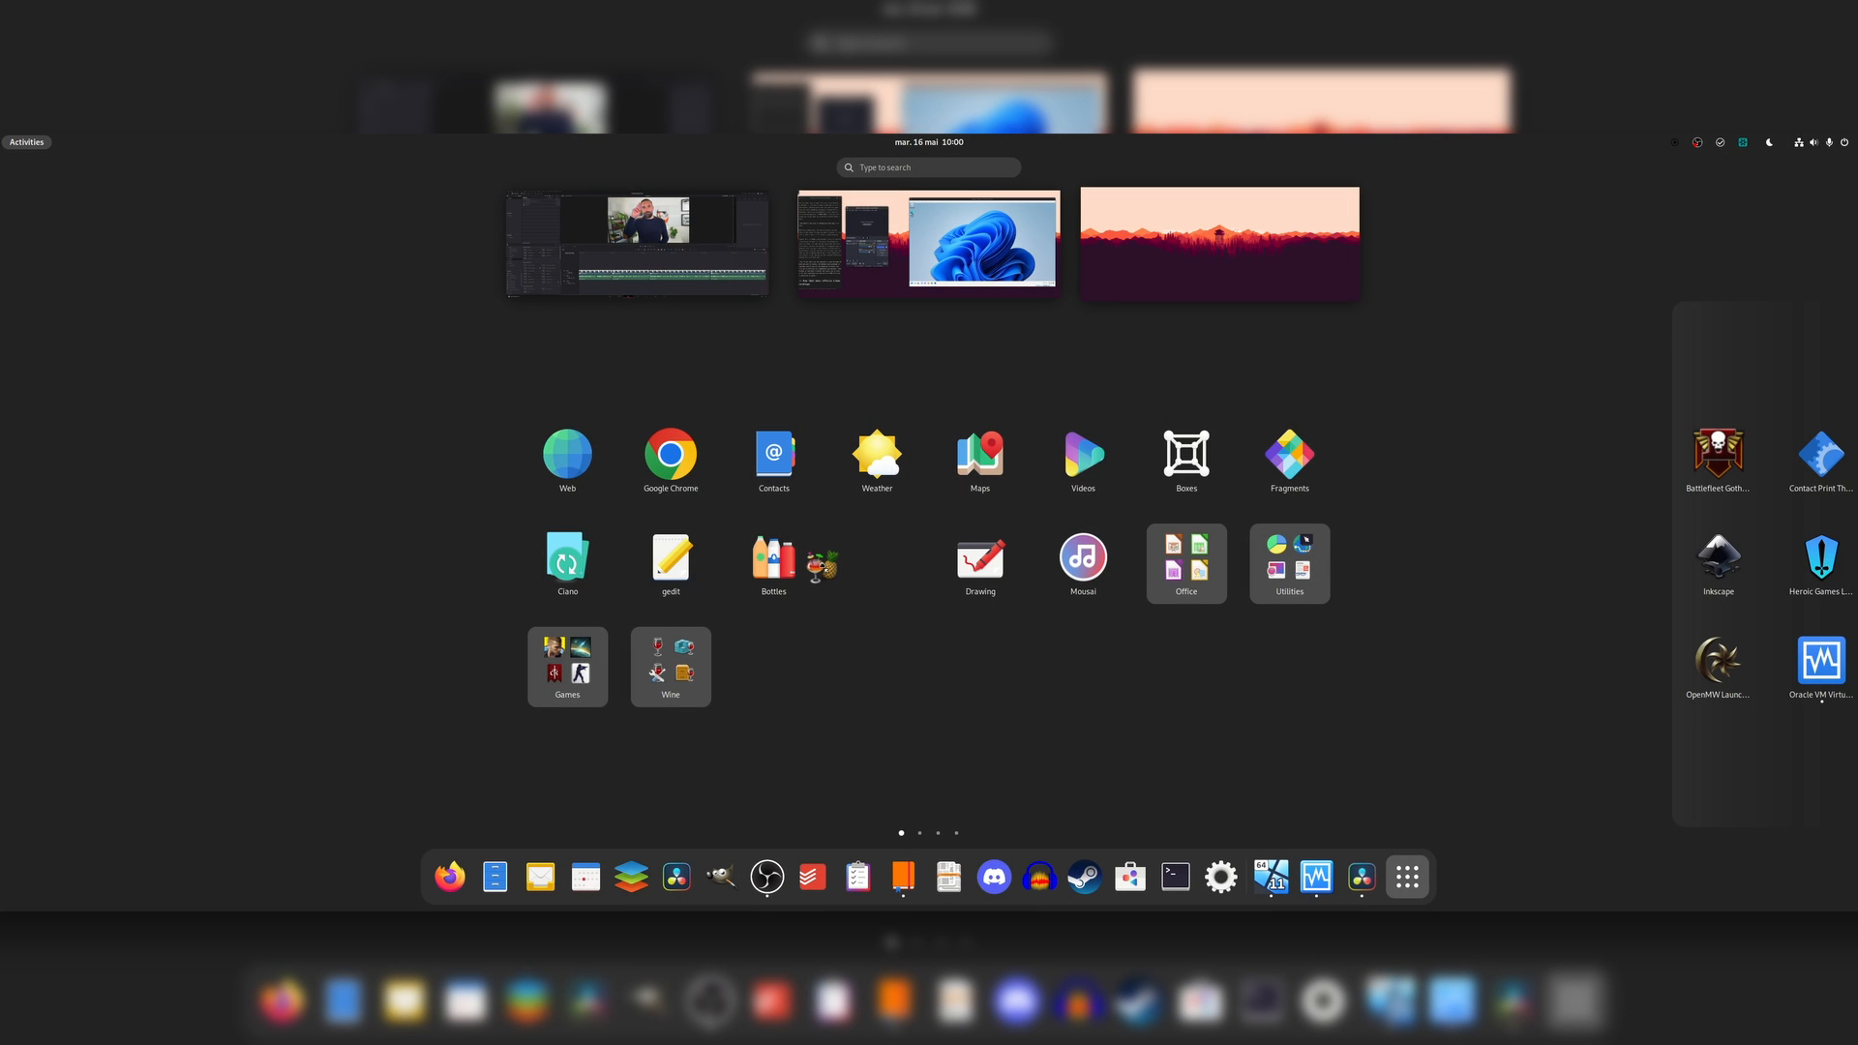